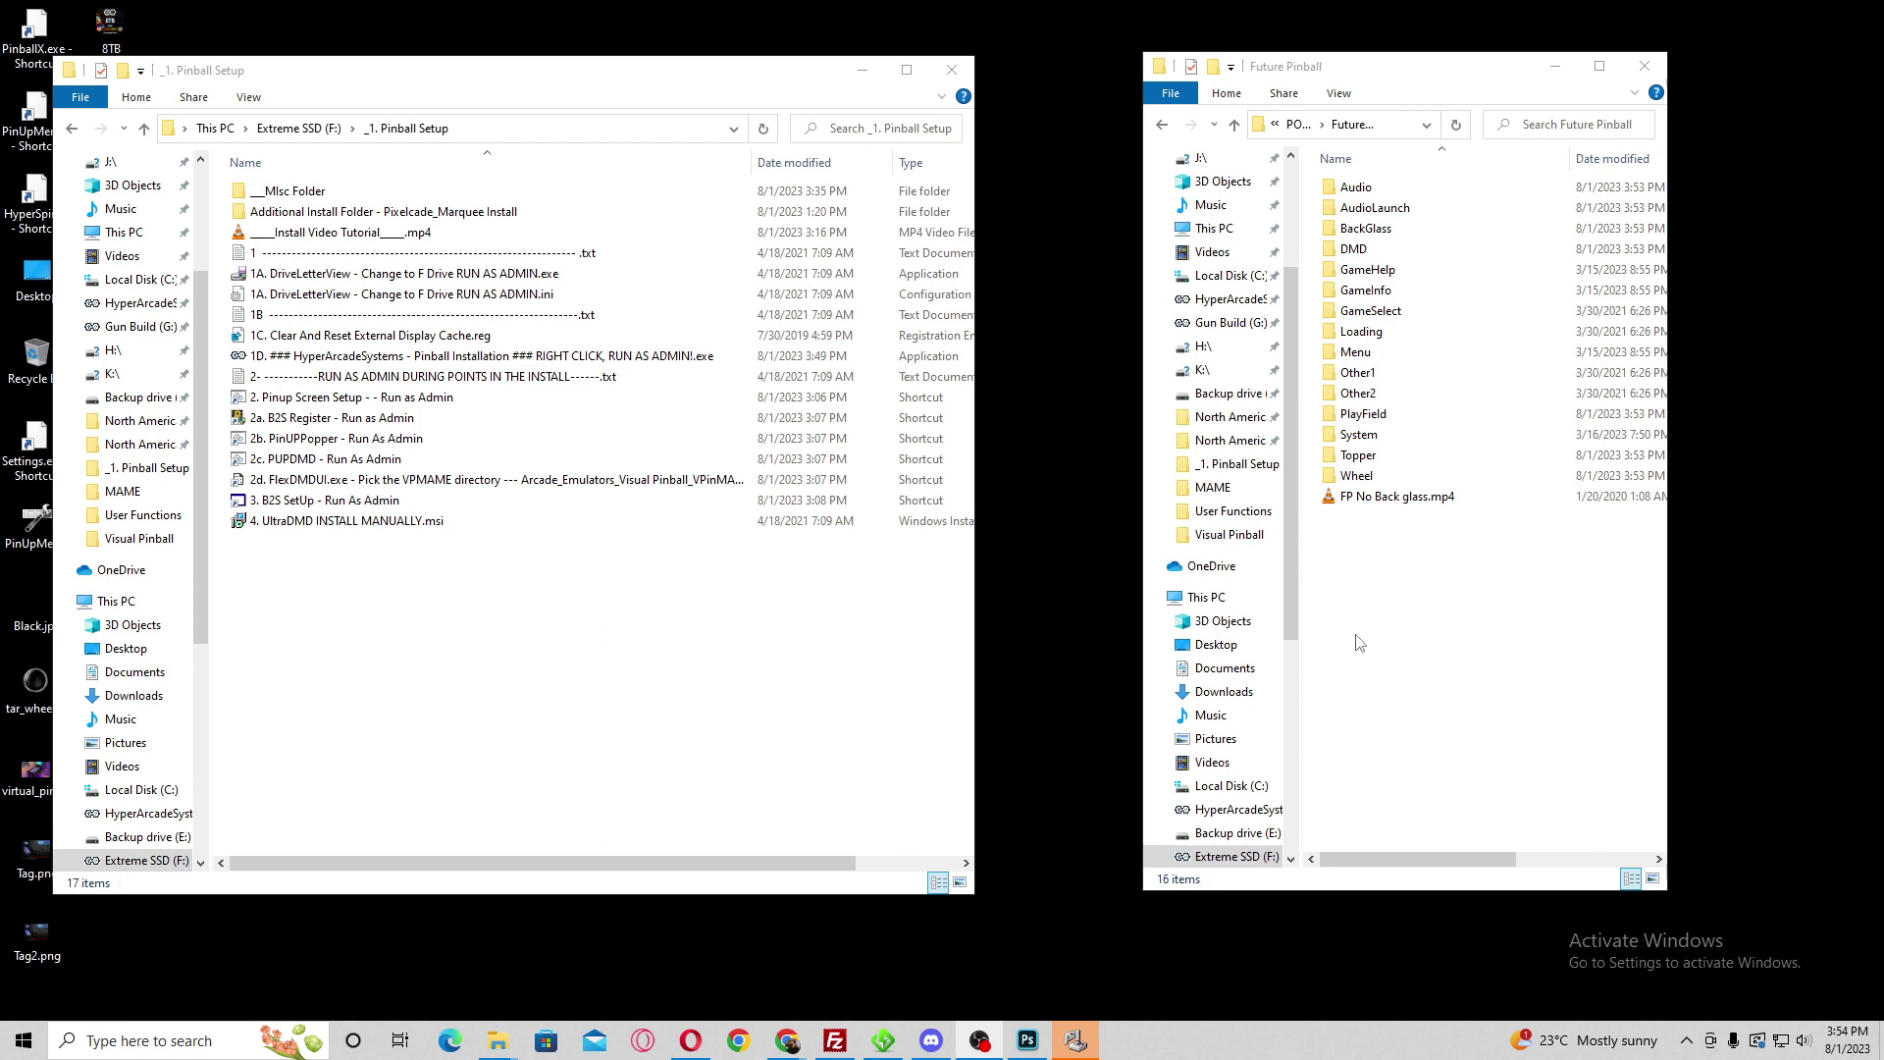
# Step: Run 1A. DriveLetterView as administrator and check the drive letter choices for the Extreme SSD without changing its letter
pyautogui.click(337, 279)
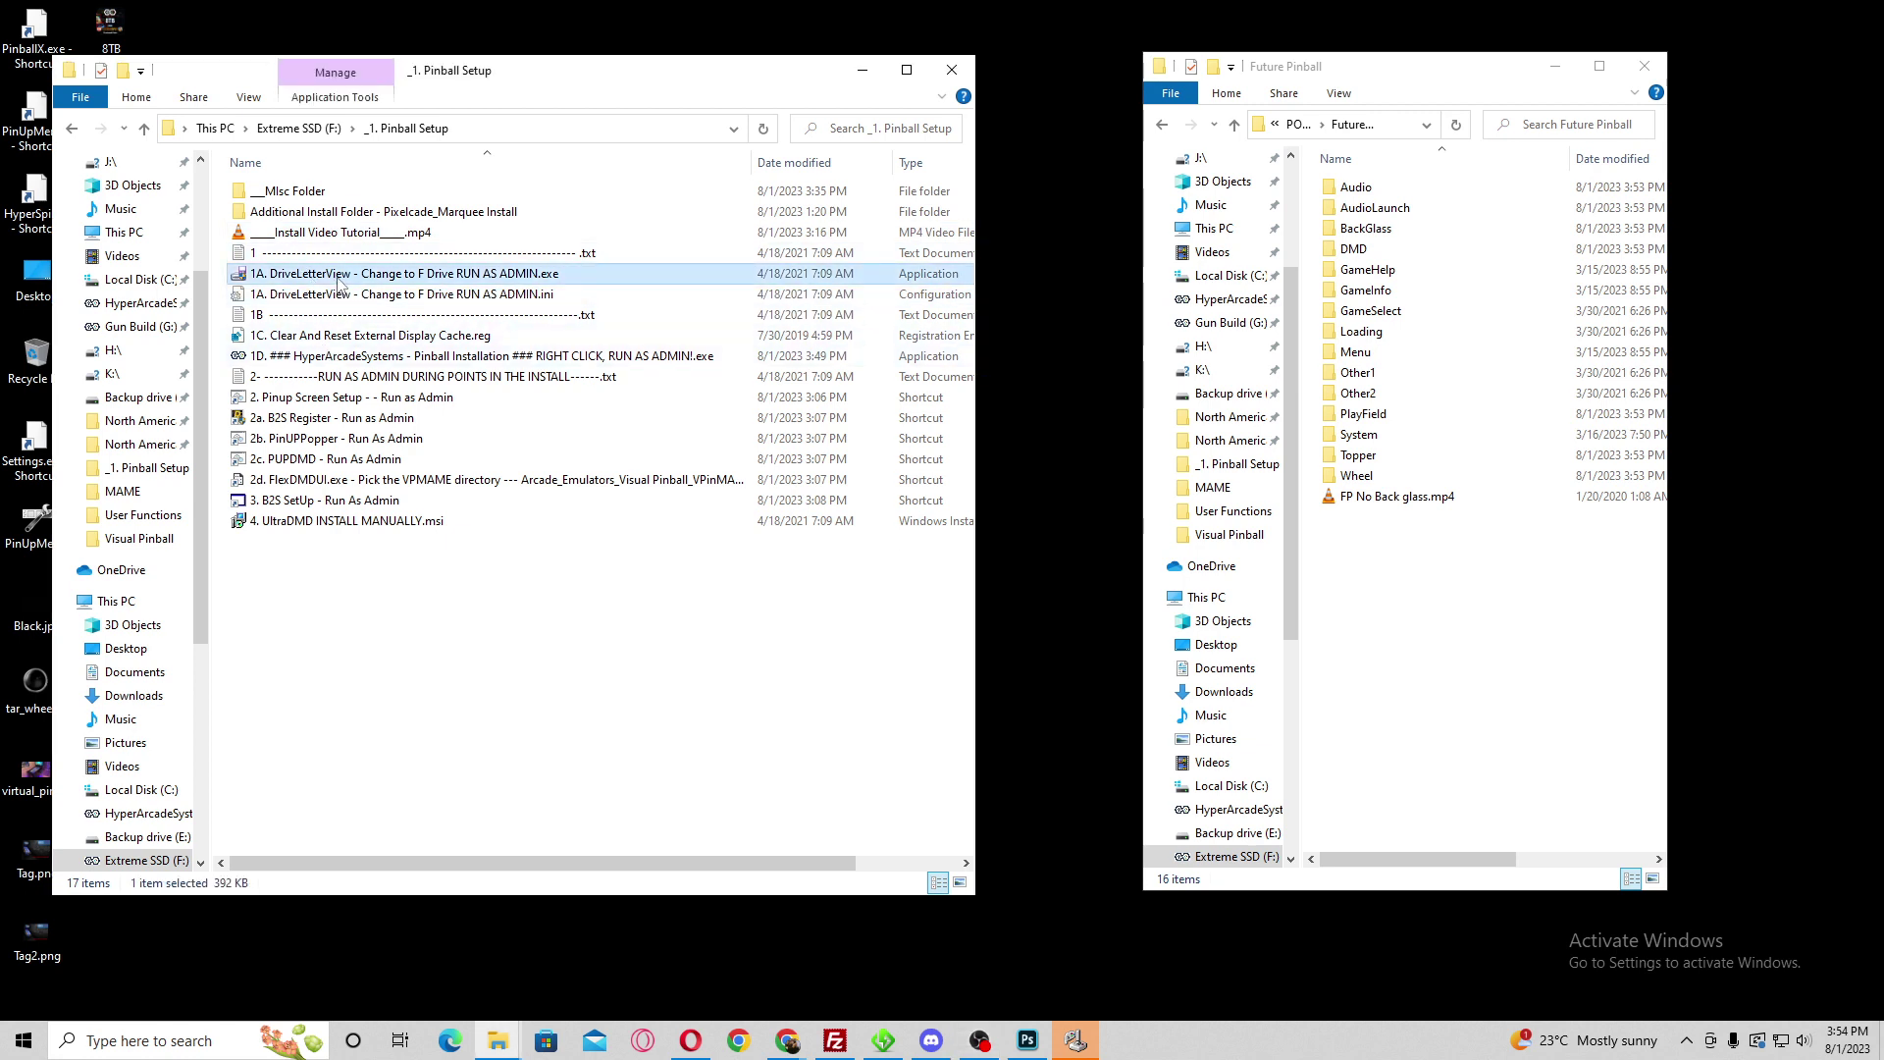
pyautogui.rightClick(337, 278)
pyautogui.click(424, 314)
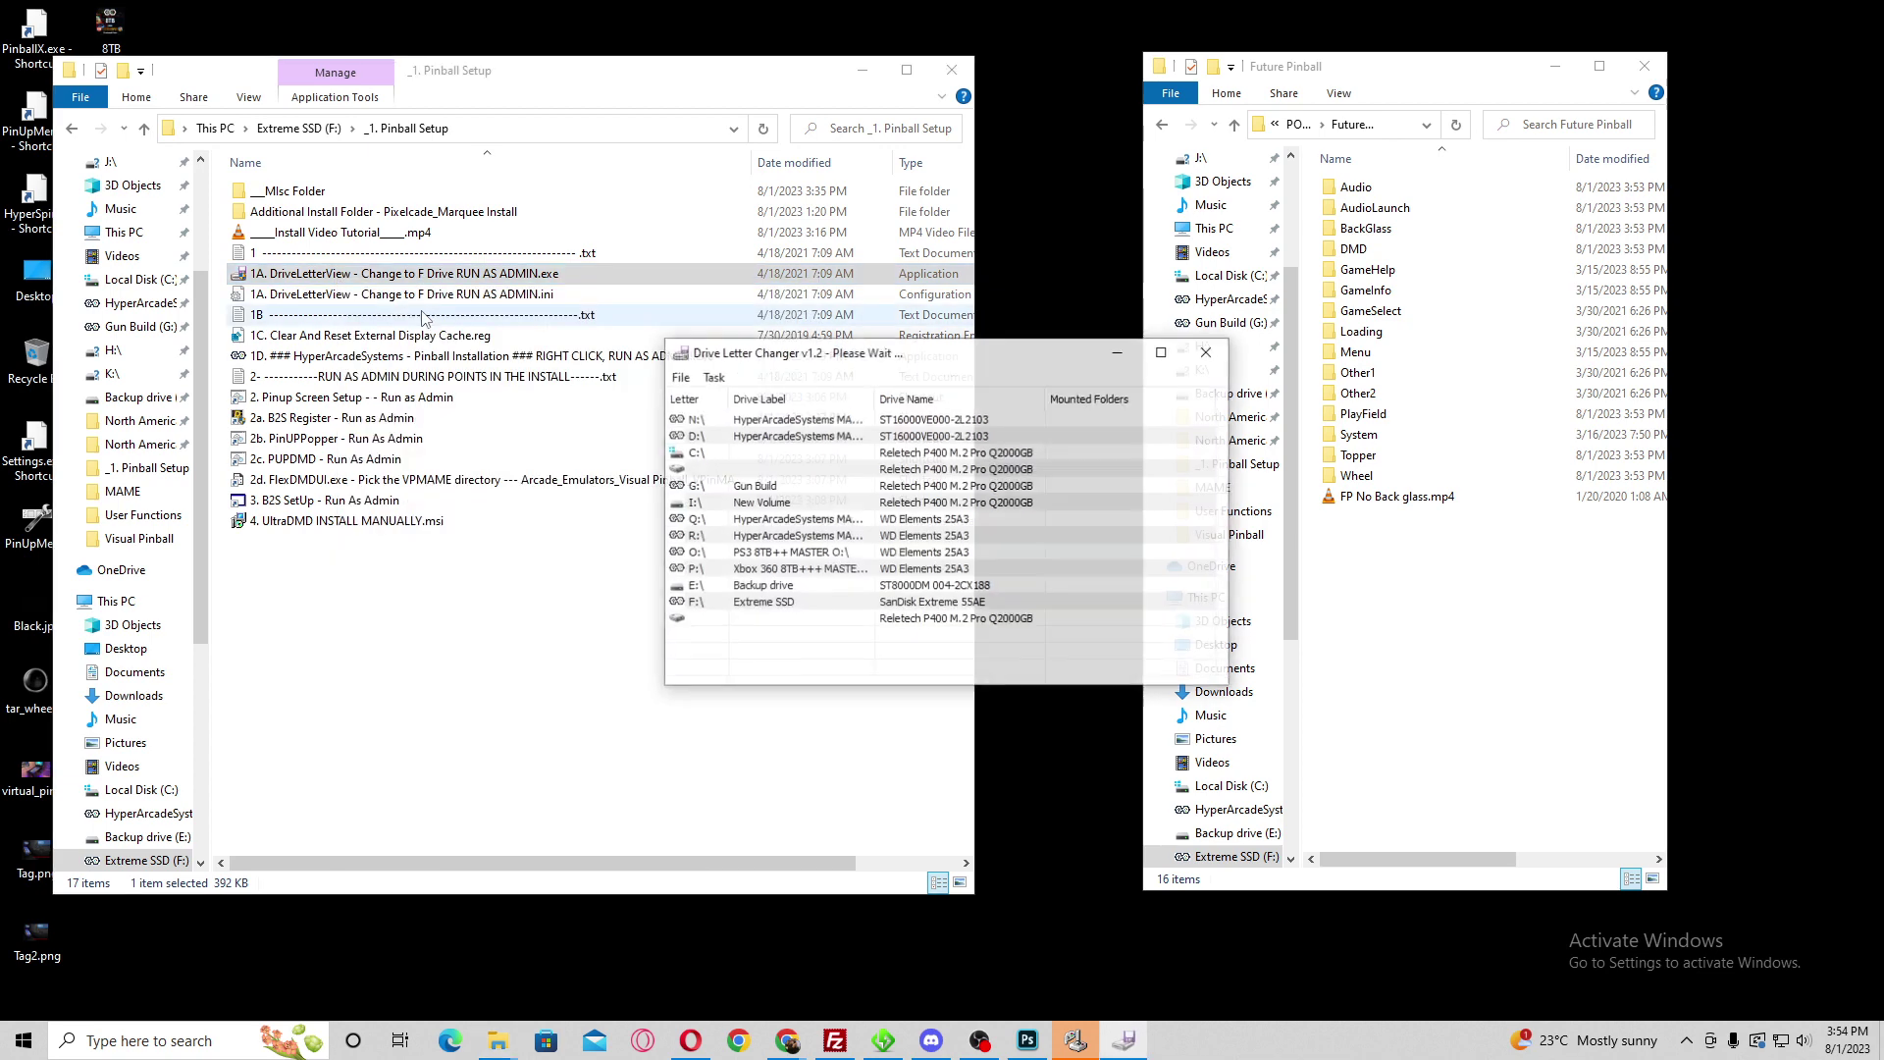
pyautogui.rightClick(711, 604)
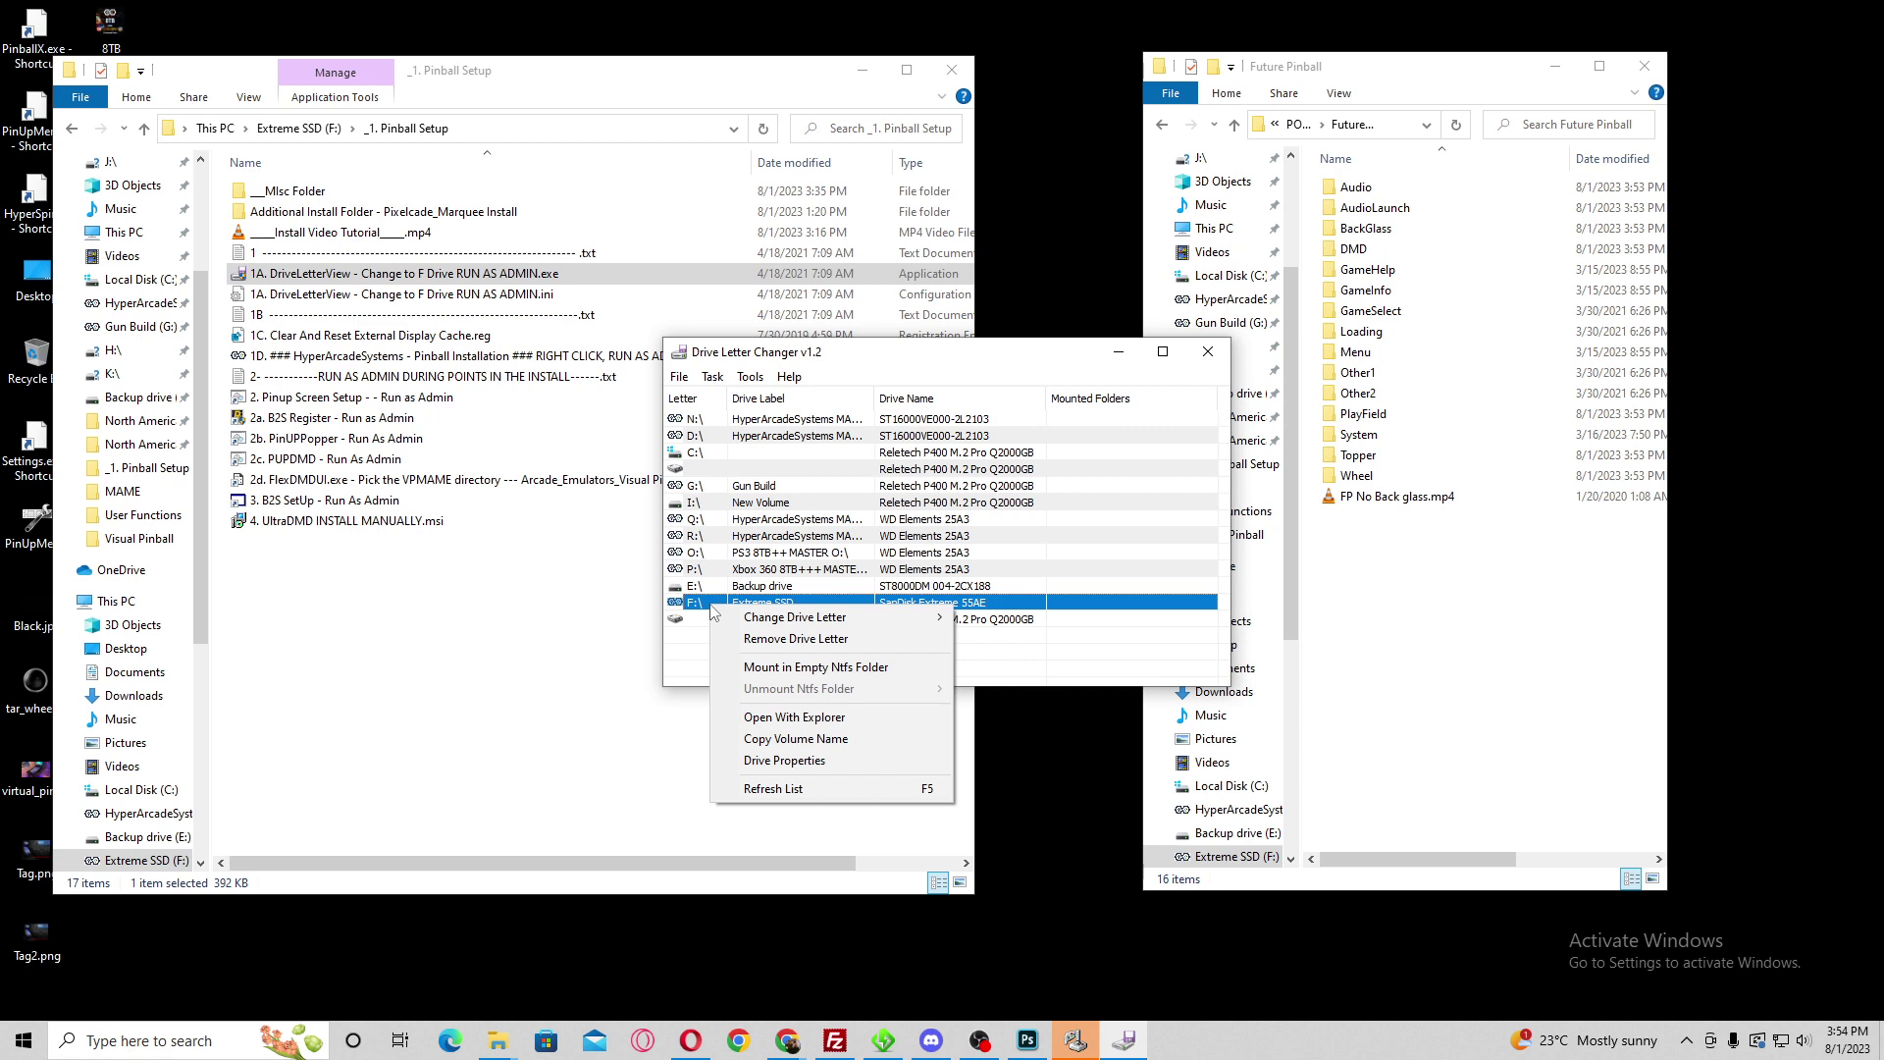
pyautogui.moveTo(888, 618)
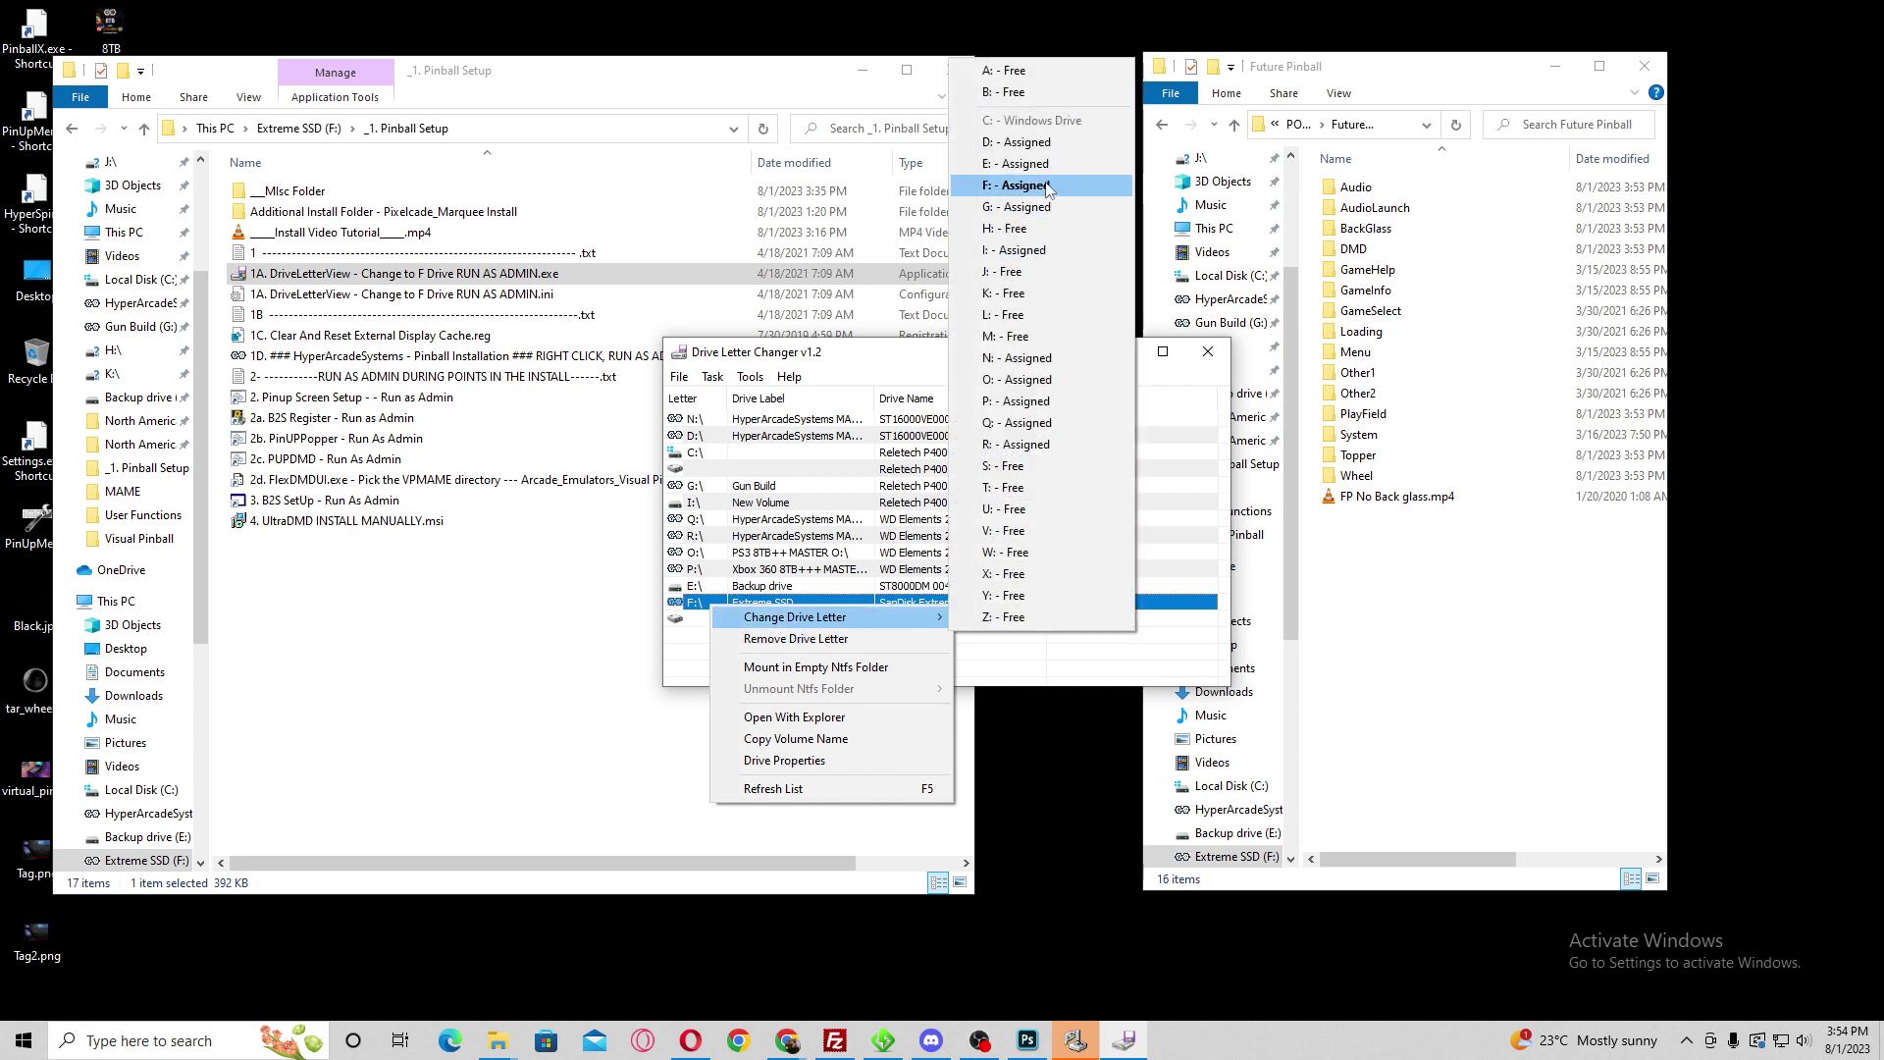
pyautogui.click(509, 610)
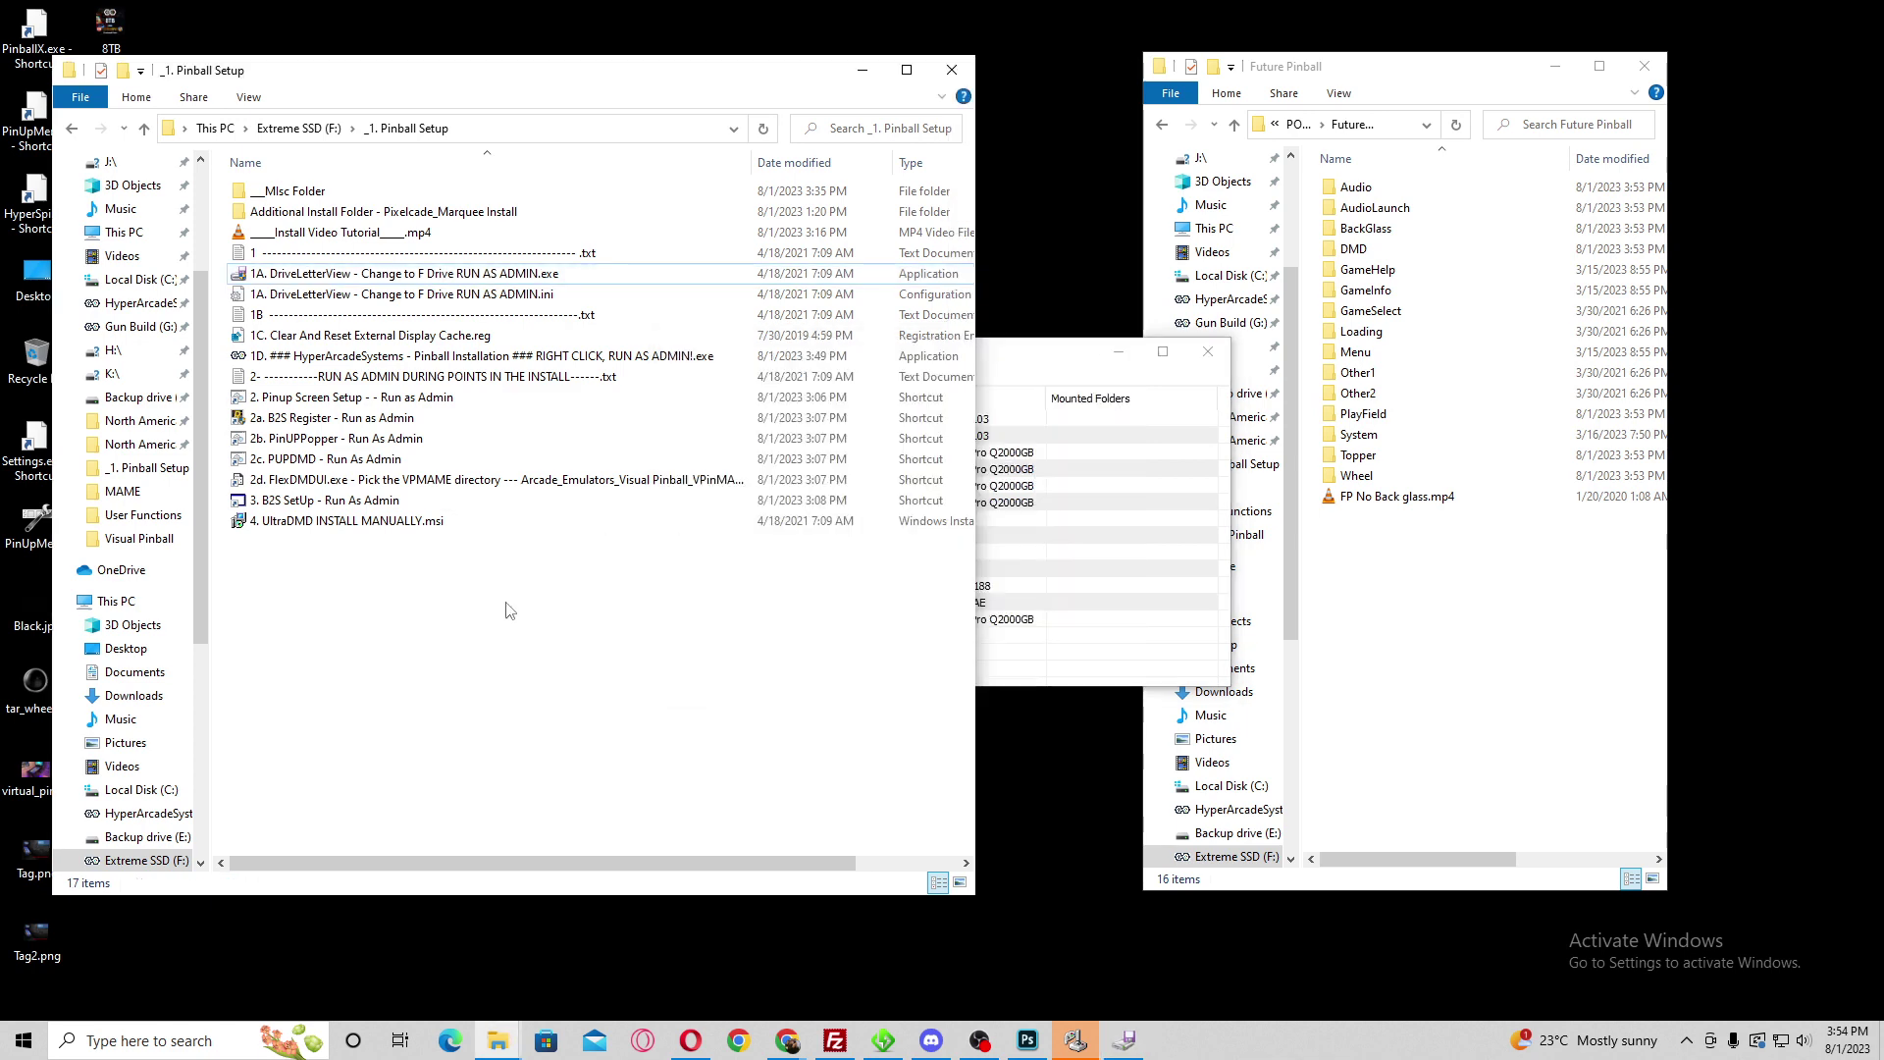
# Step: Run the 1D HyperArcadeSystems Pinball Installation program from the _1. Pinball Setup folder as administrator
pyautogui.click(327, 337)
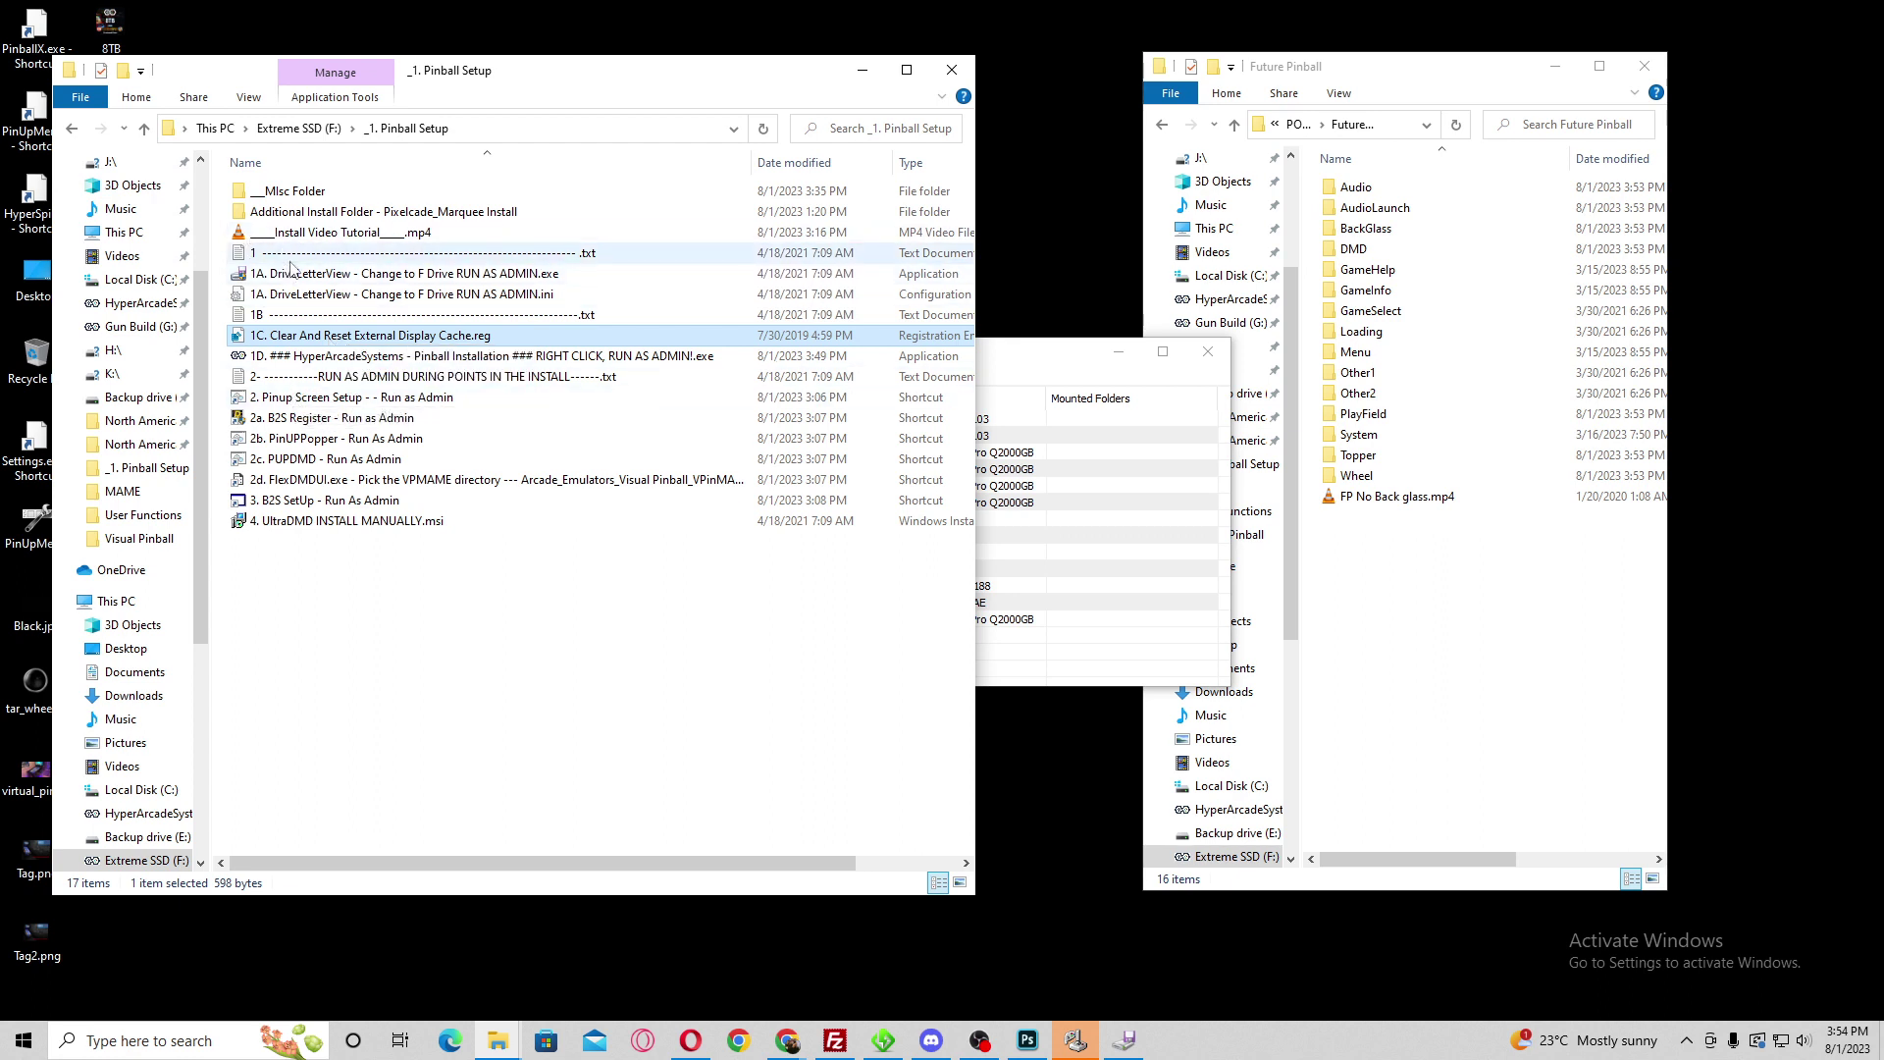
pyautogui.click(328, 419)
pyautogui.click(322, 356)
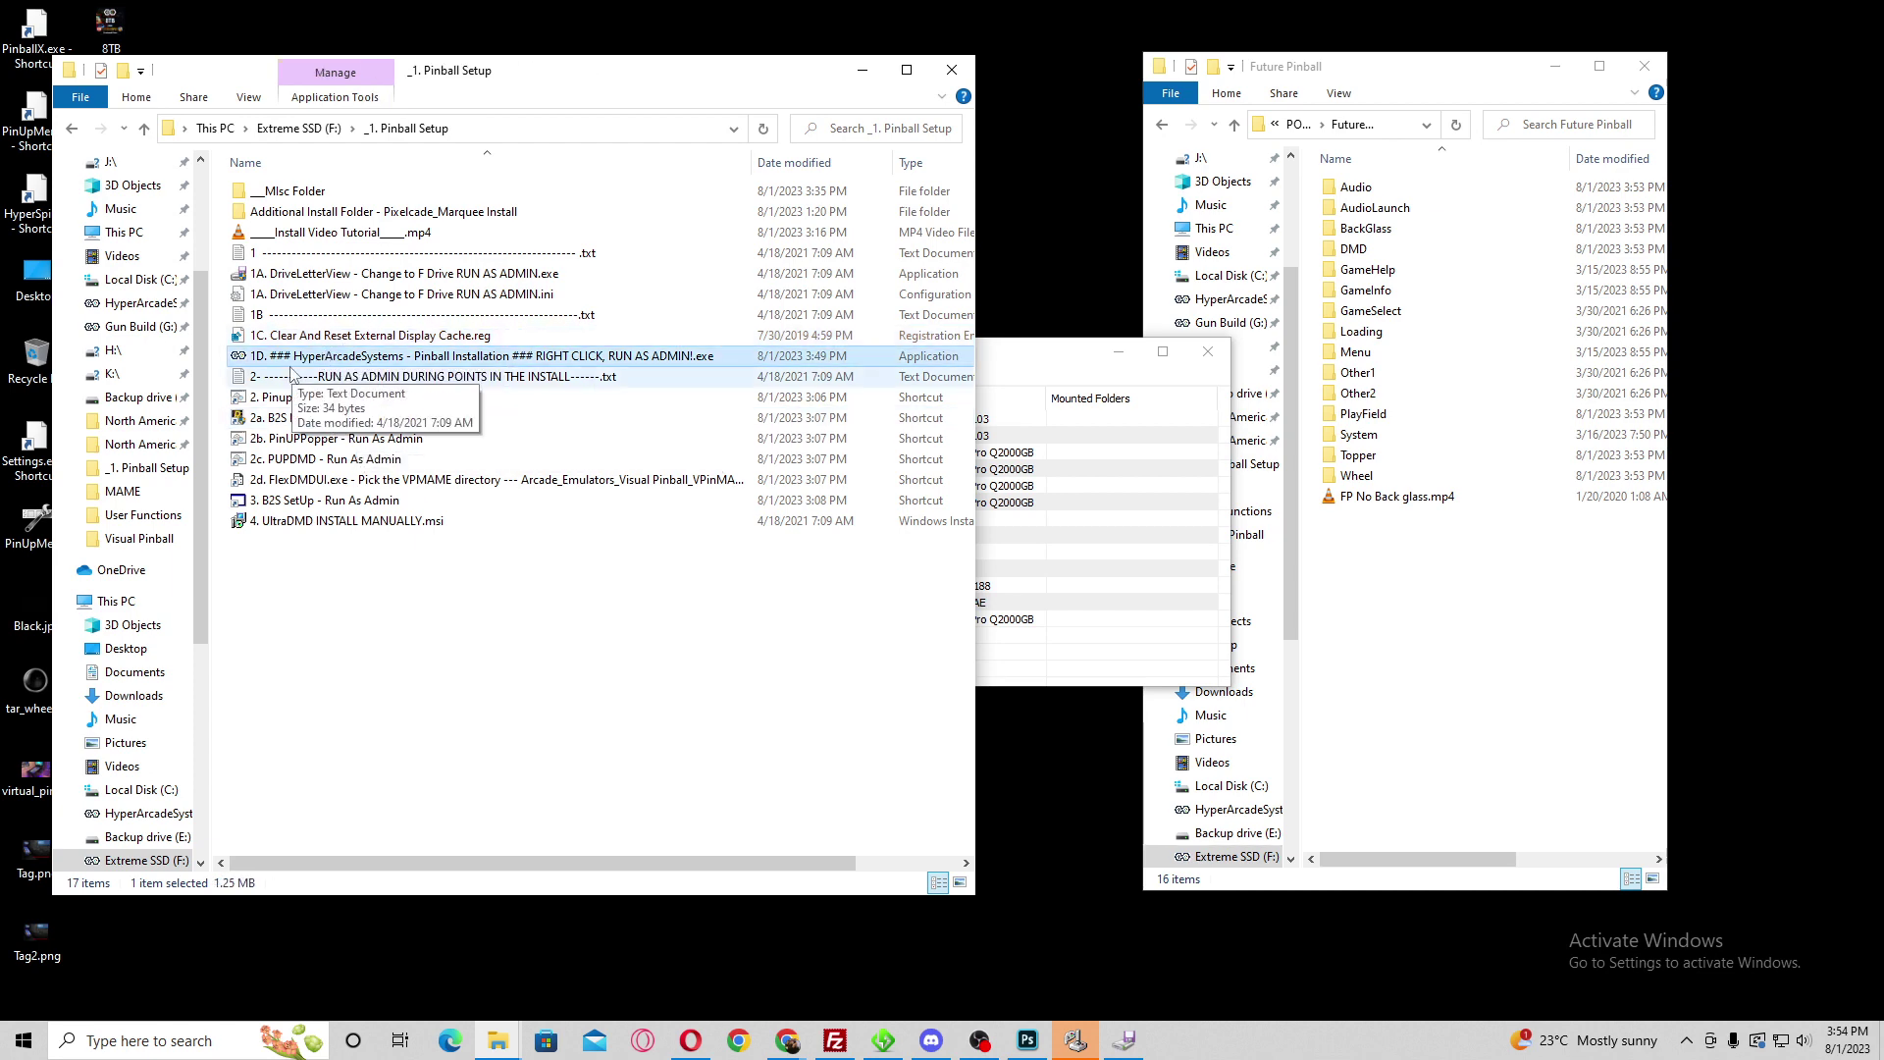
pyautogui.rightClick(274, 369)
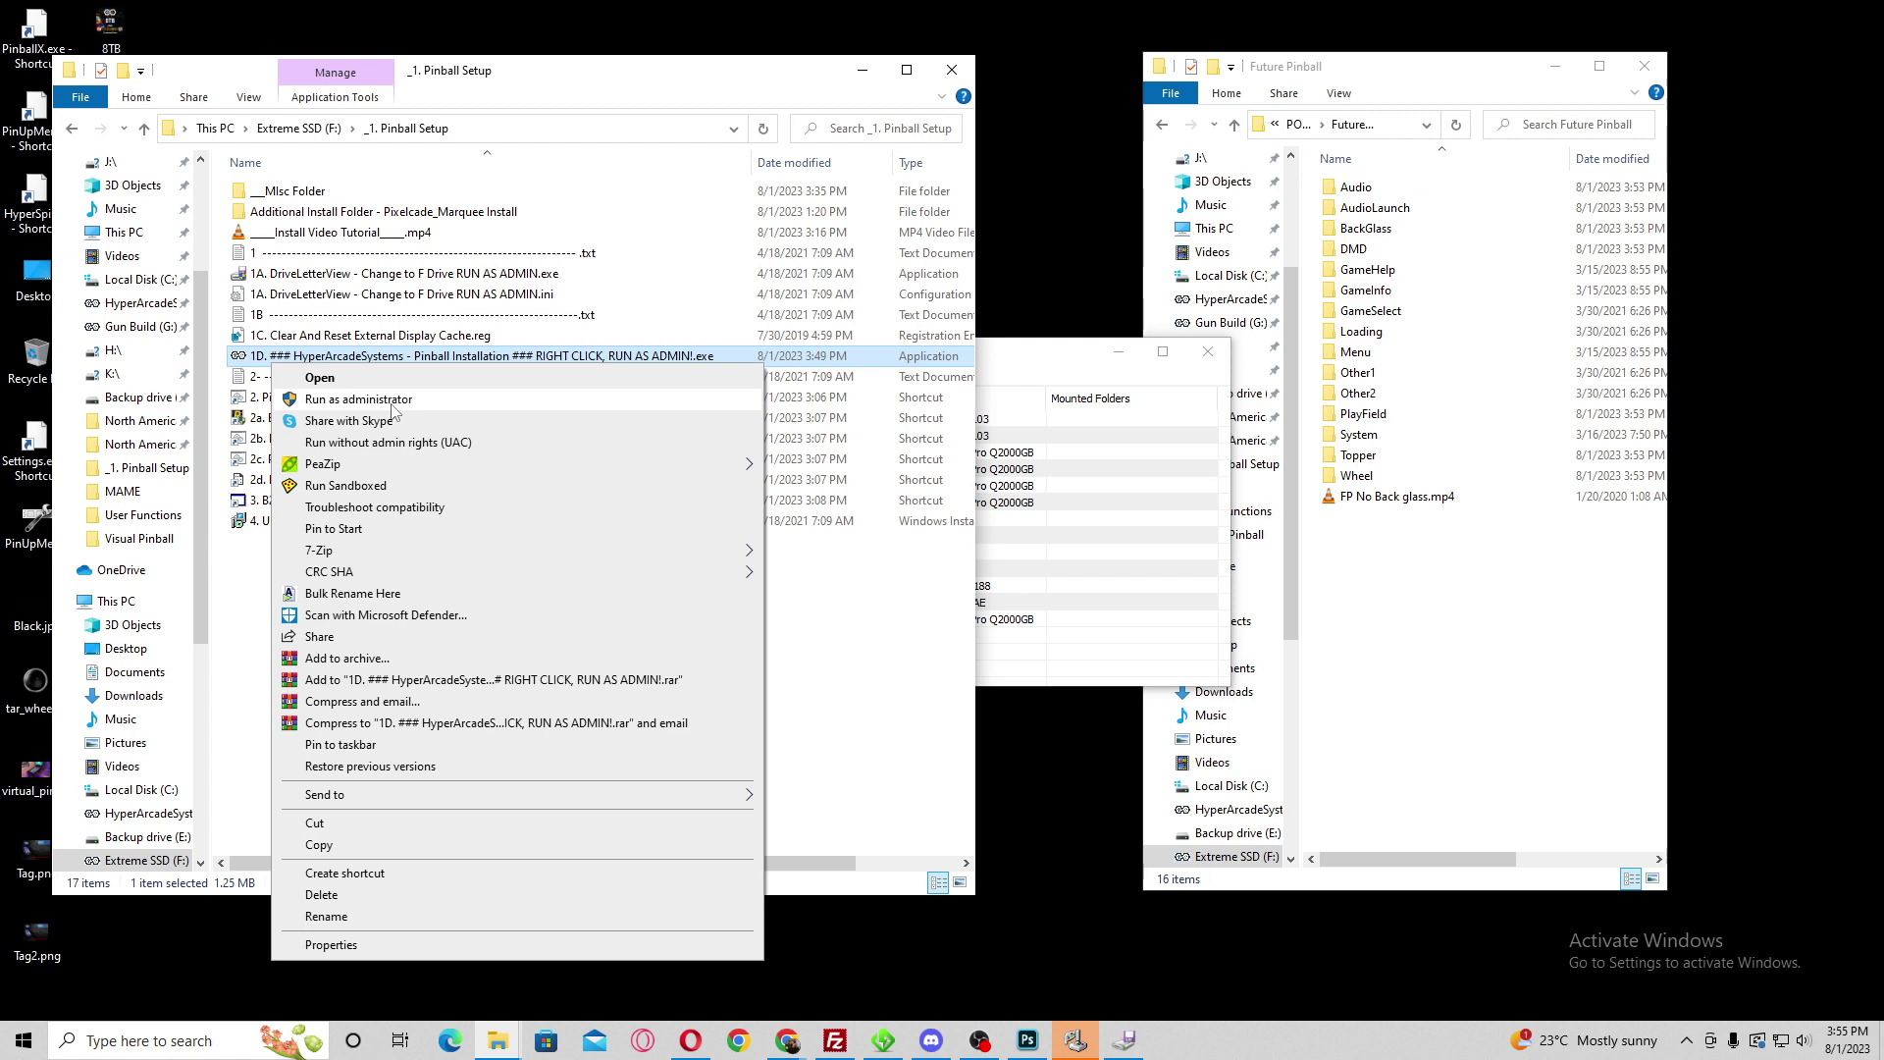
pyautogui.click(359, 399)
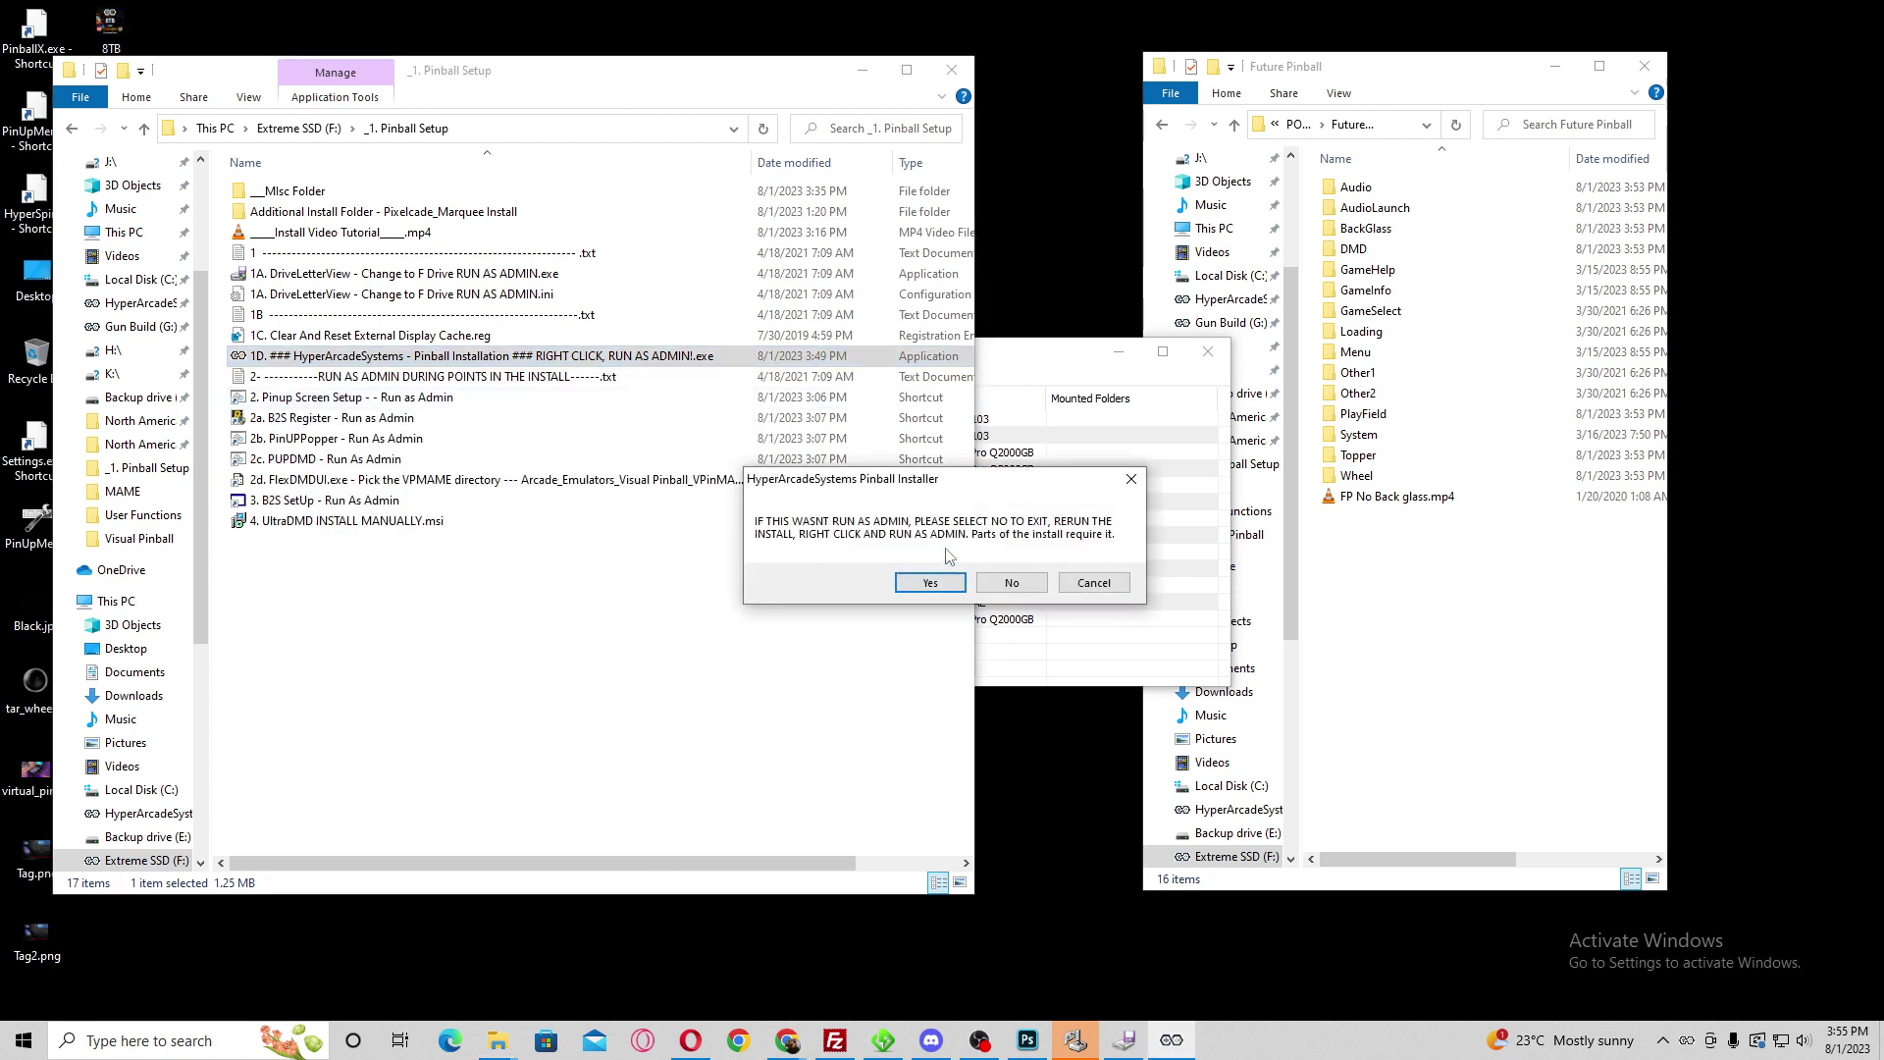
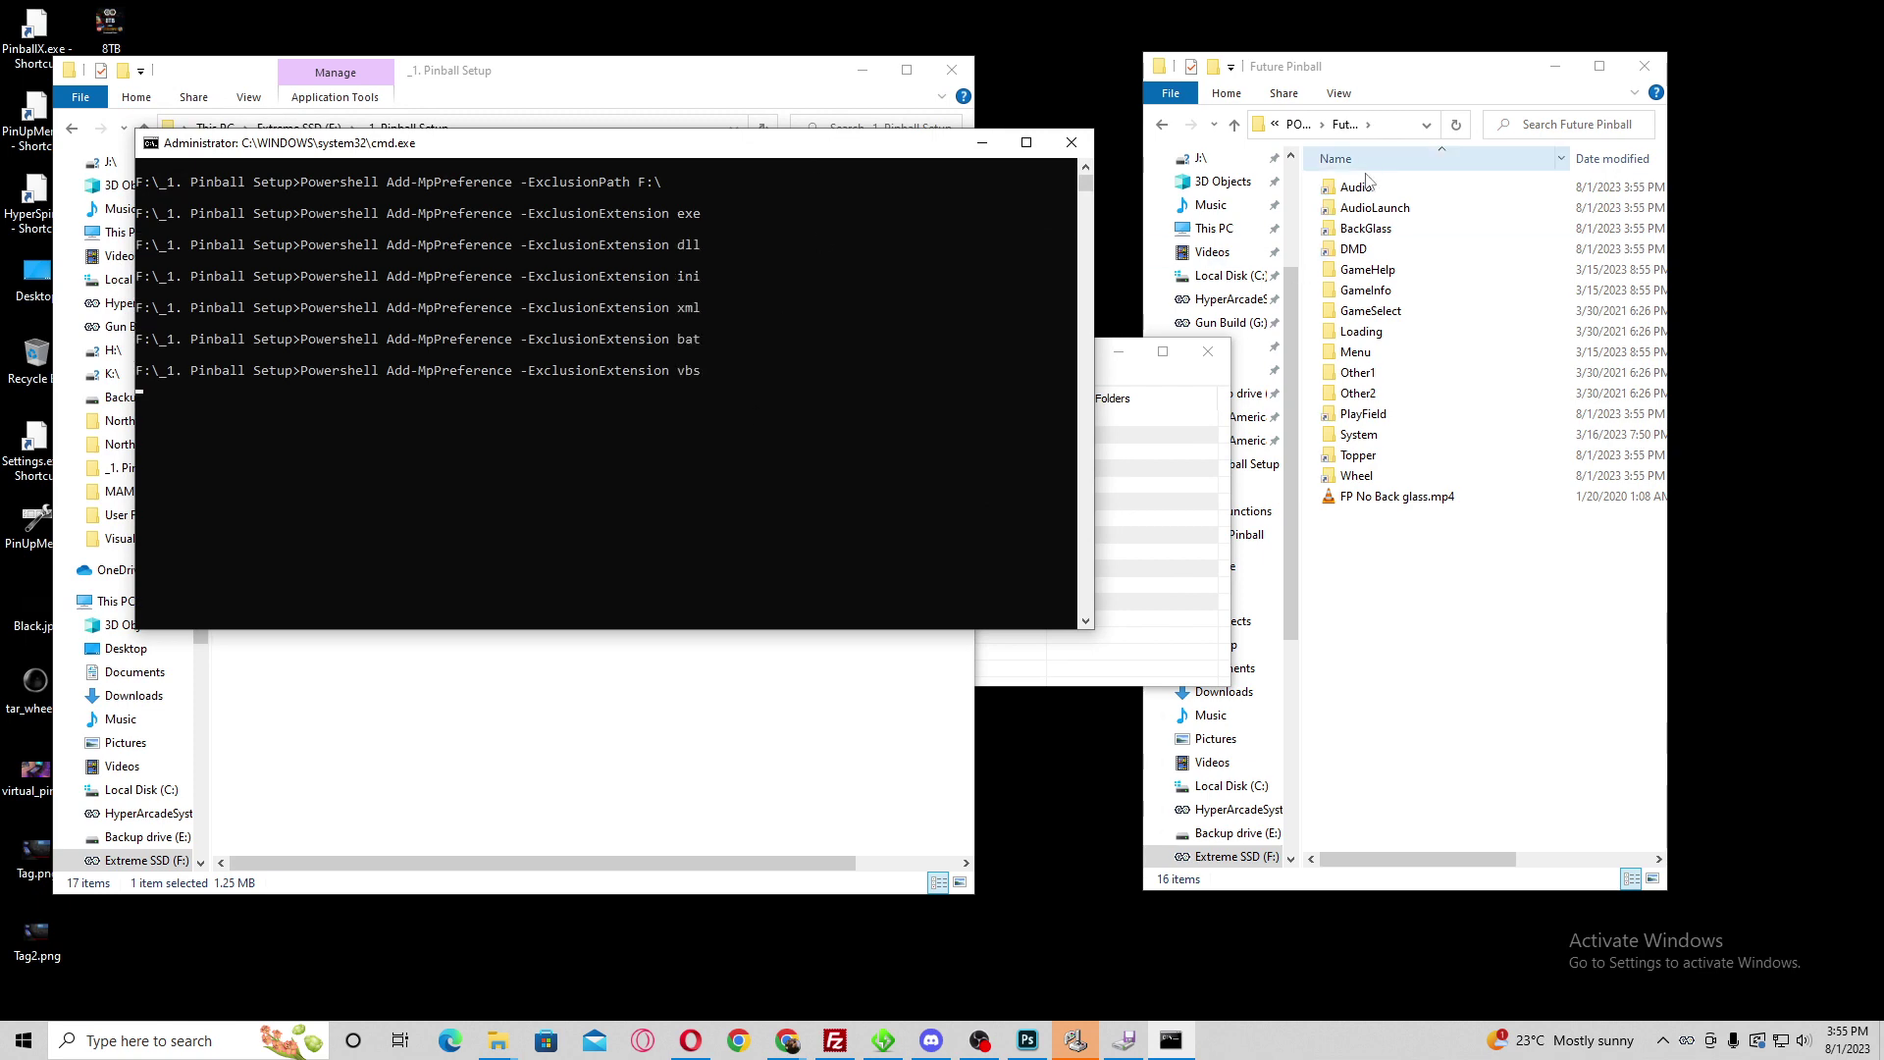
# Step: Examine the linked media folders in Future Pinball, including the contents of PlayField, and return to the Future Pinball folder
pyautogui.click(1372, 209)
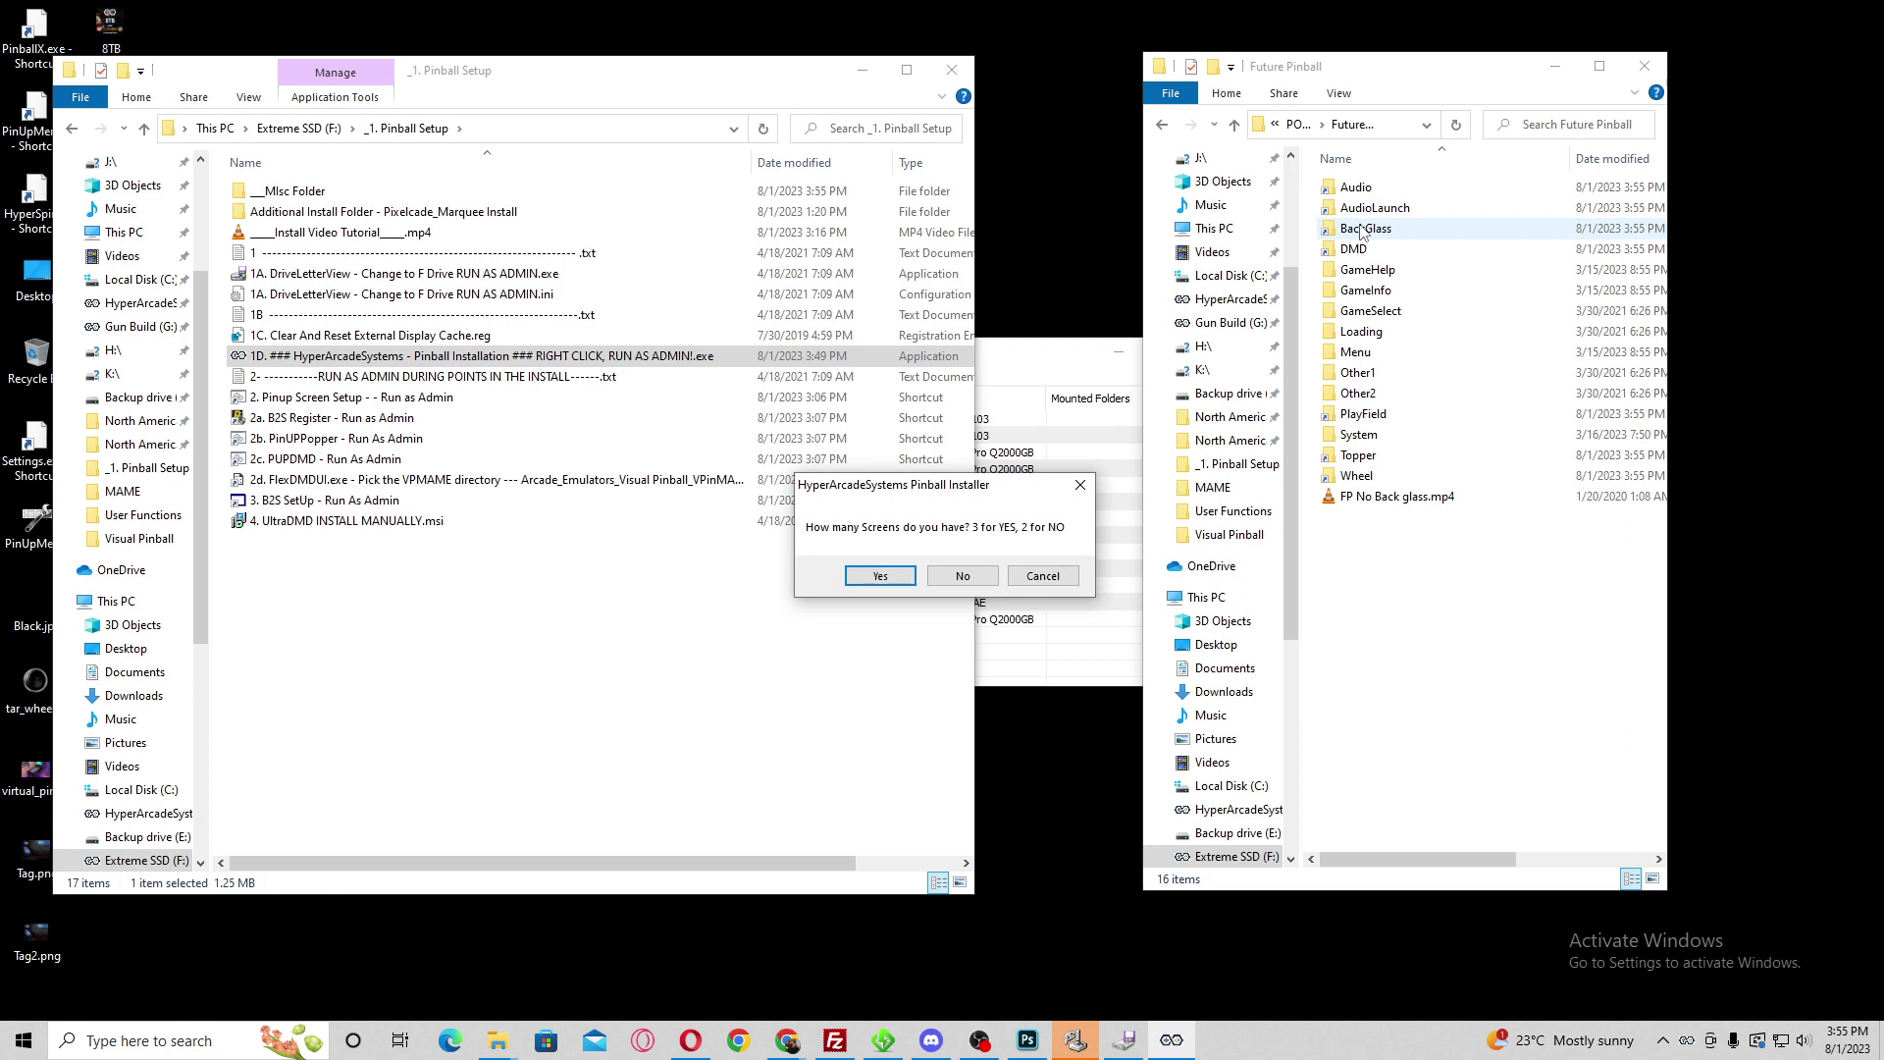
pyautogui.click(1363, 194)
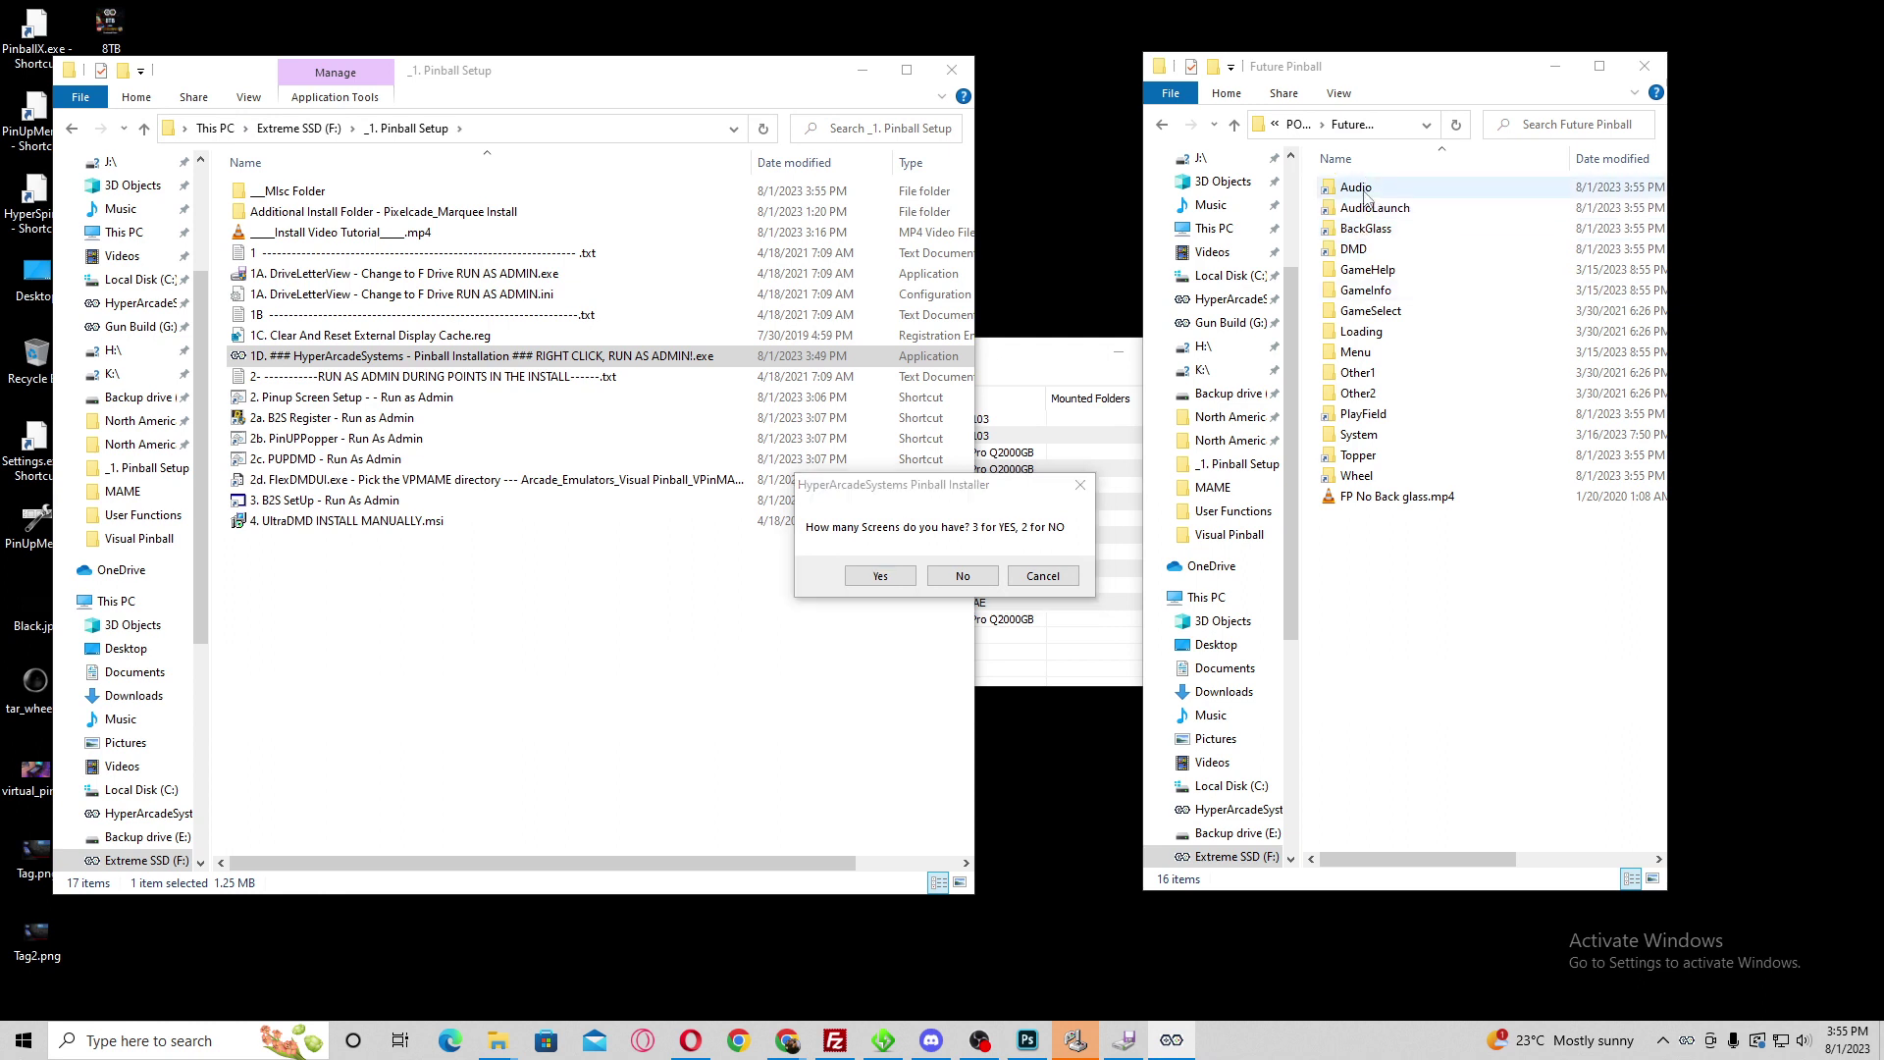
pyautogui.click(1358, 251)
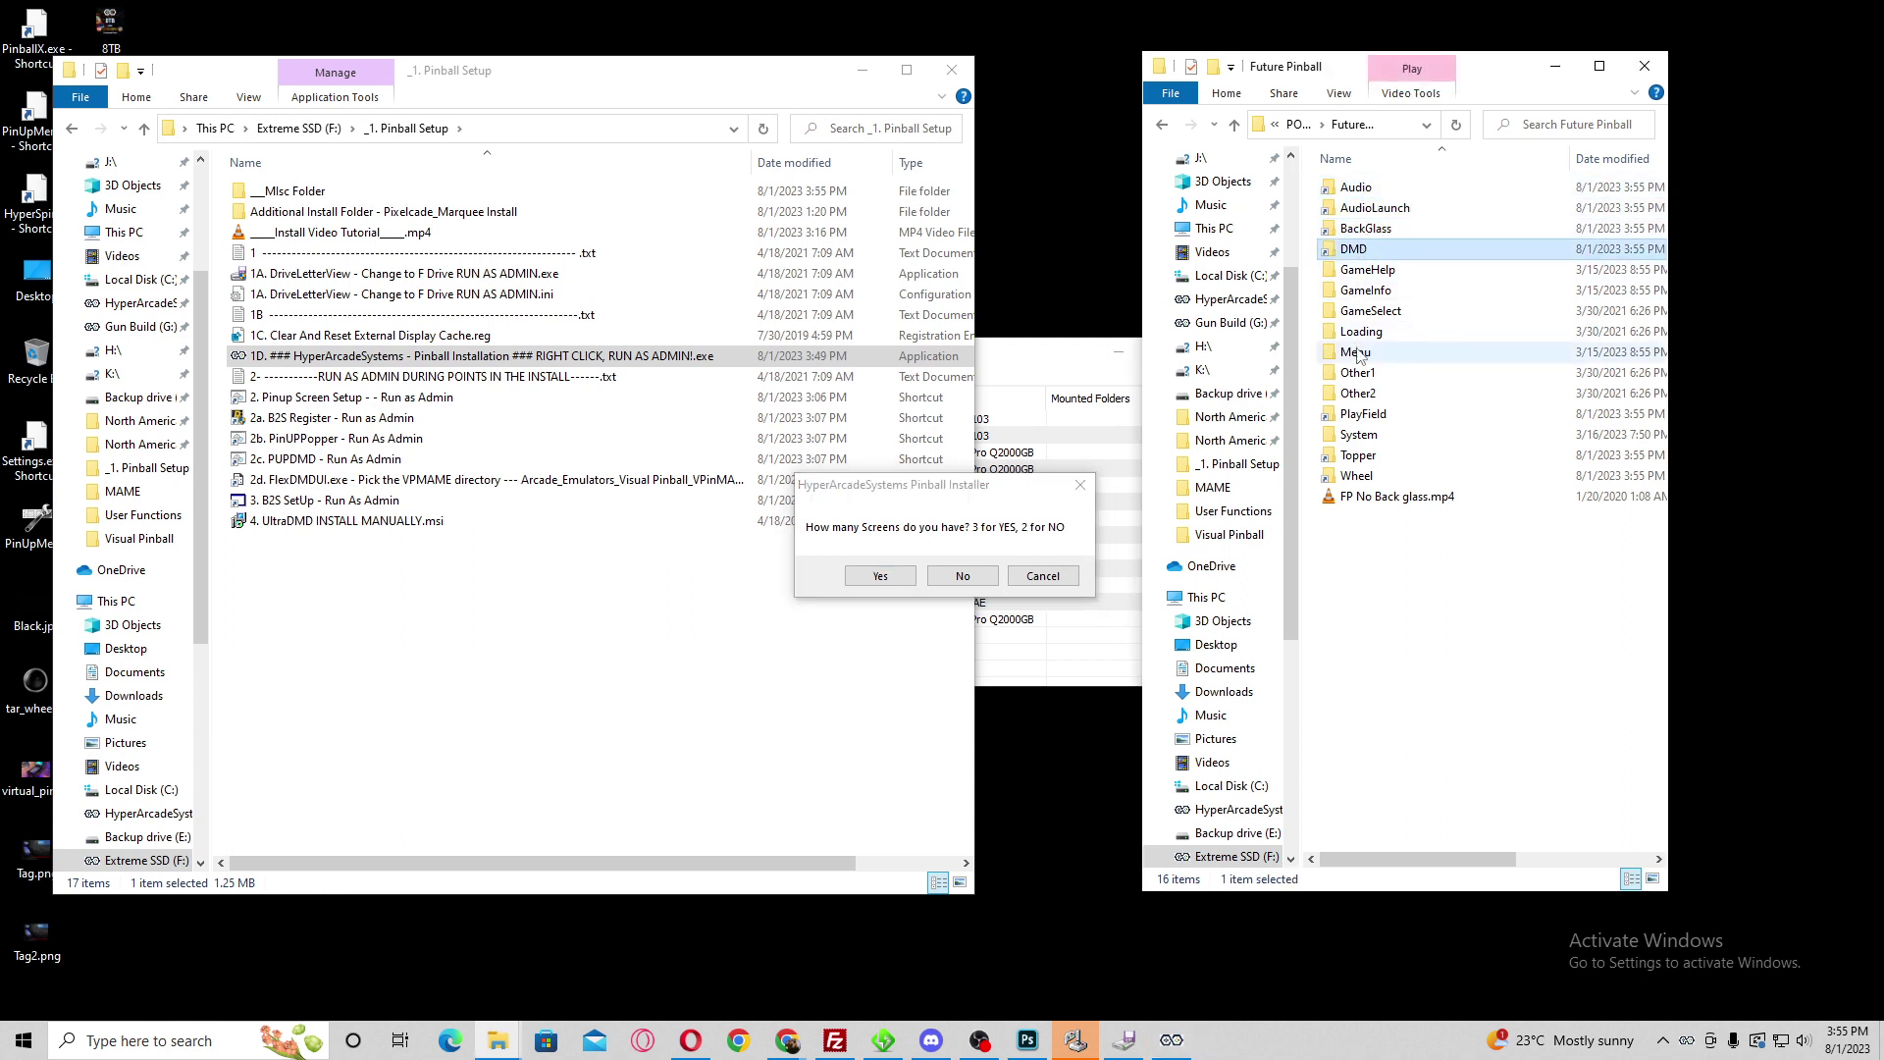
pyautogui.click(1364, 413)
pyautogui.click(1359, 454)
pyautogui.click(1359, 475)
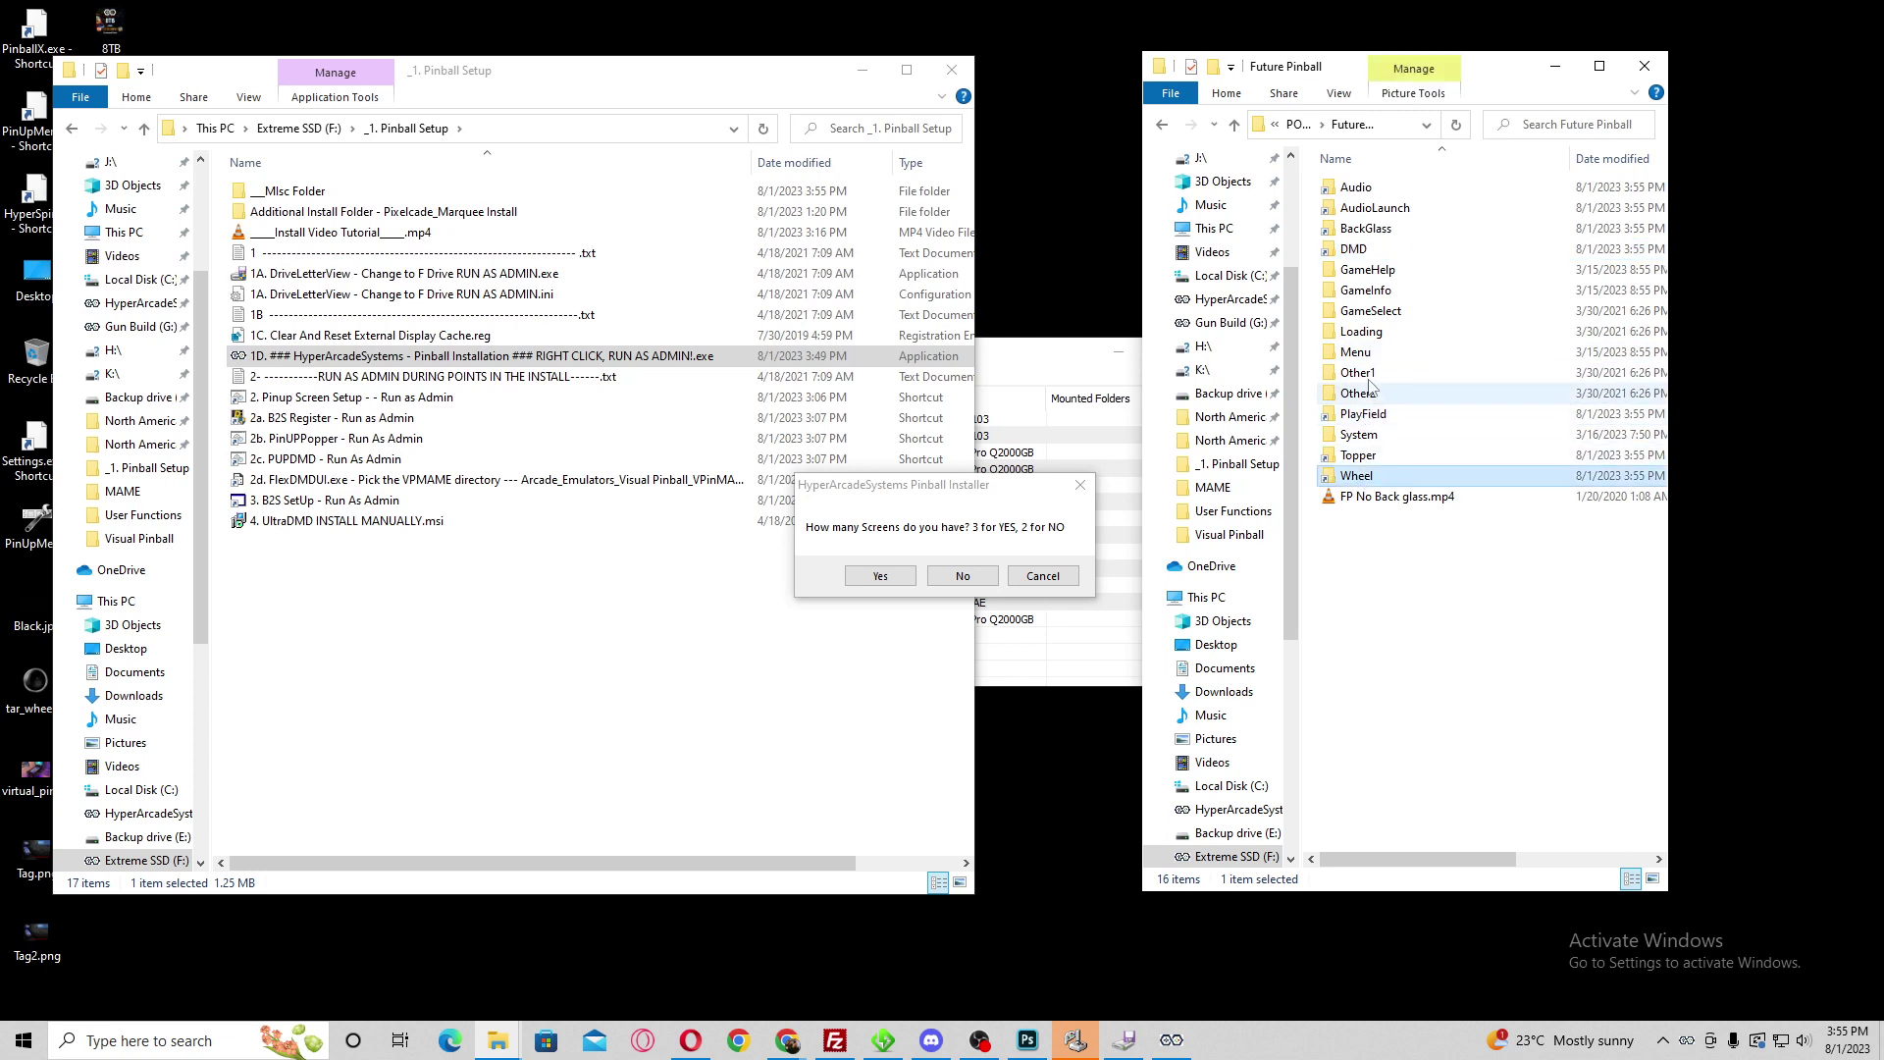
pyautogui.click(1369, 415)
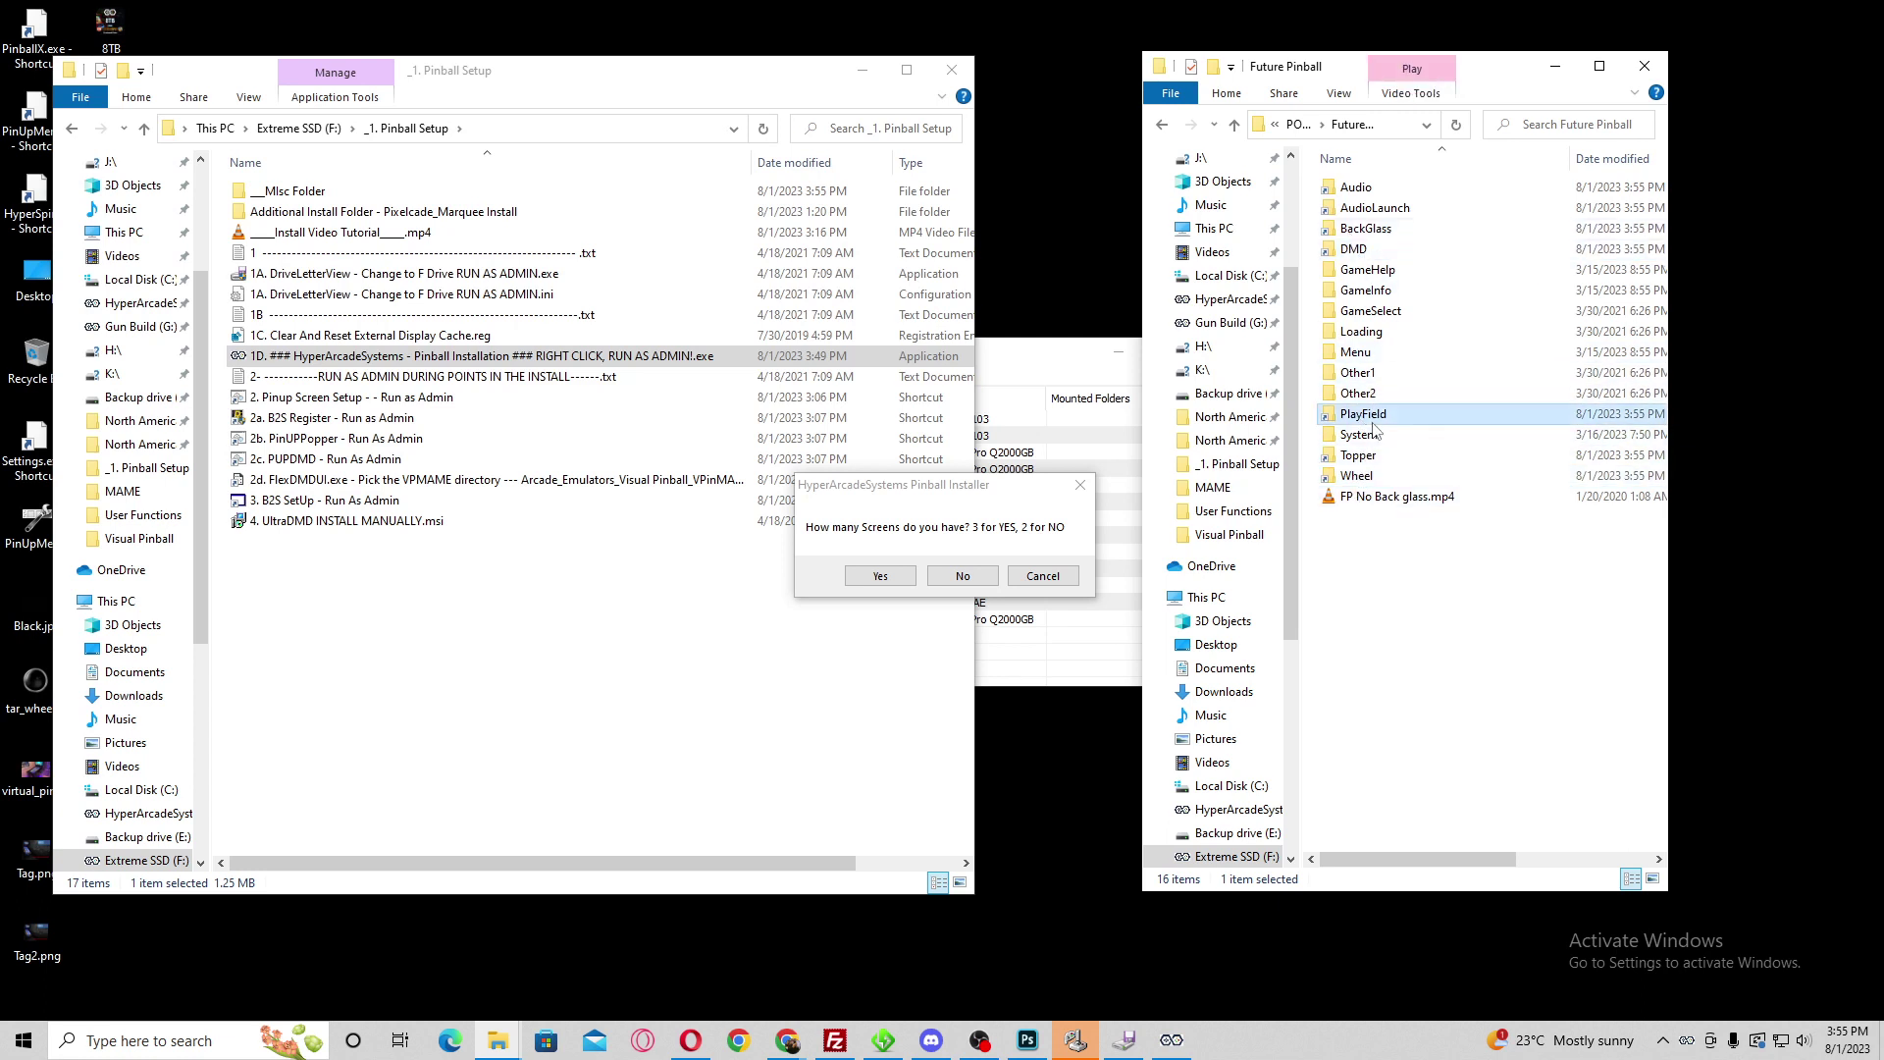
pyautogui.doubleClick(1359, 414)
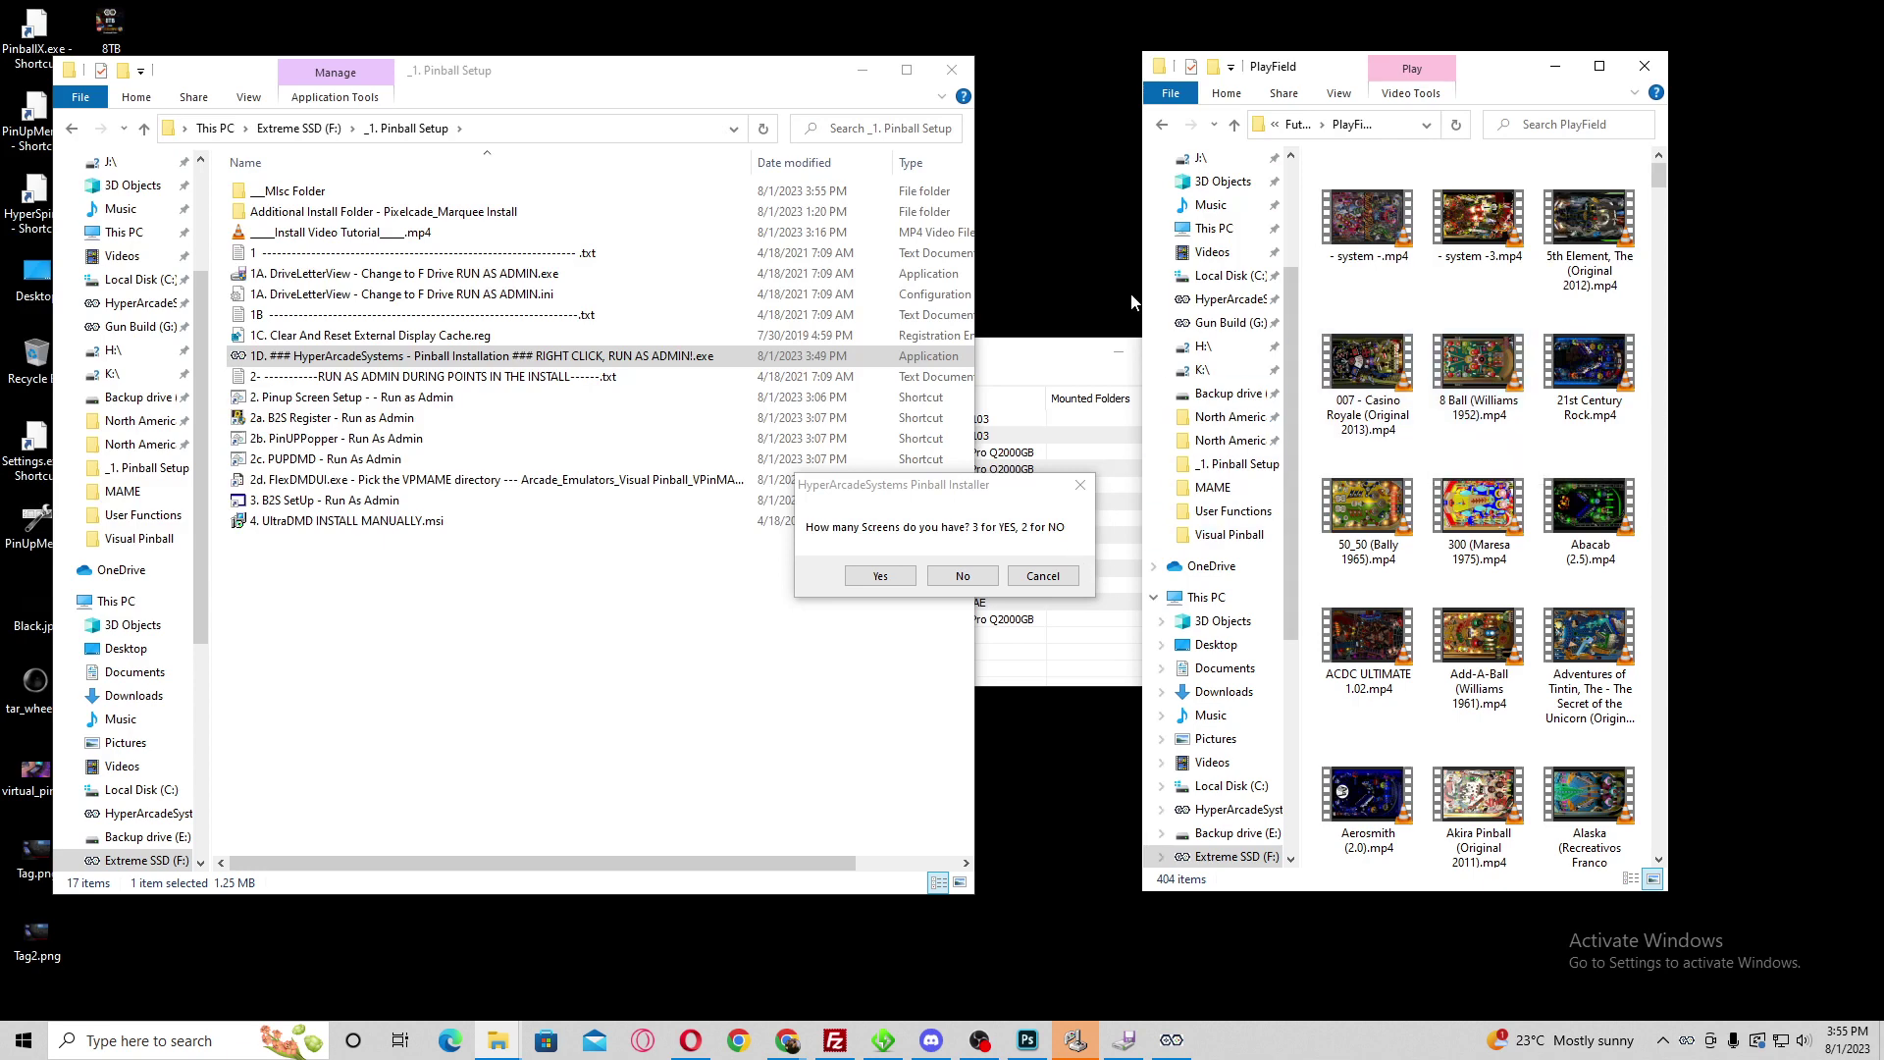
pyautogui.click(1164, 125)
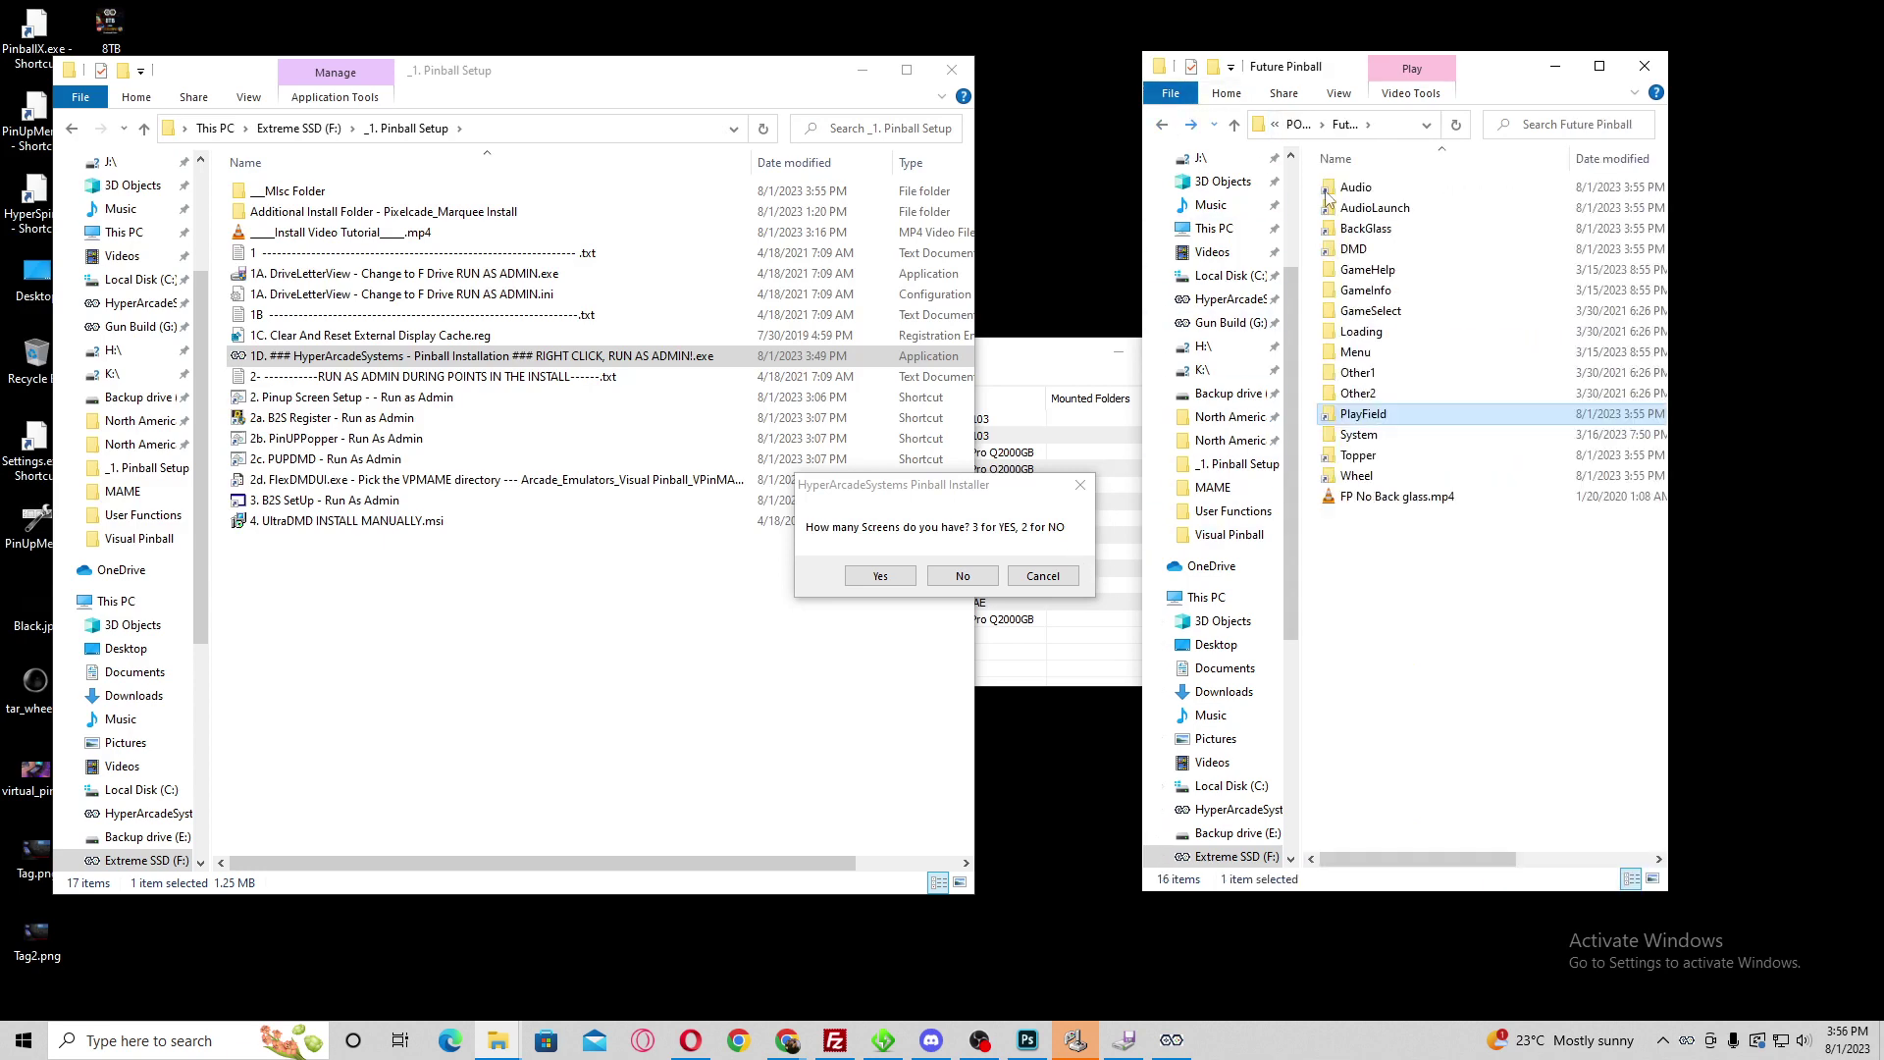
# Step: Answer the installer's display questions with 3 screens and a 1080p playfield
pyautogui.moveTo(934, 487); pyautogui.dragTo(785, 508)
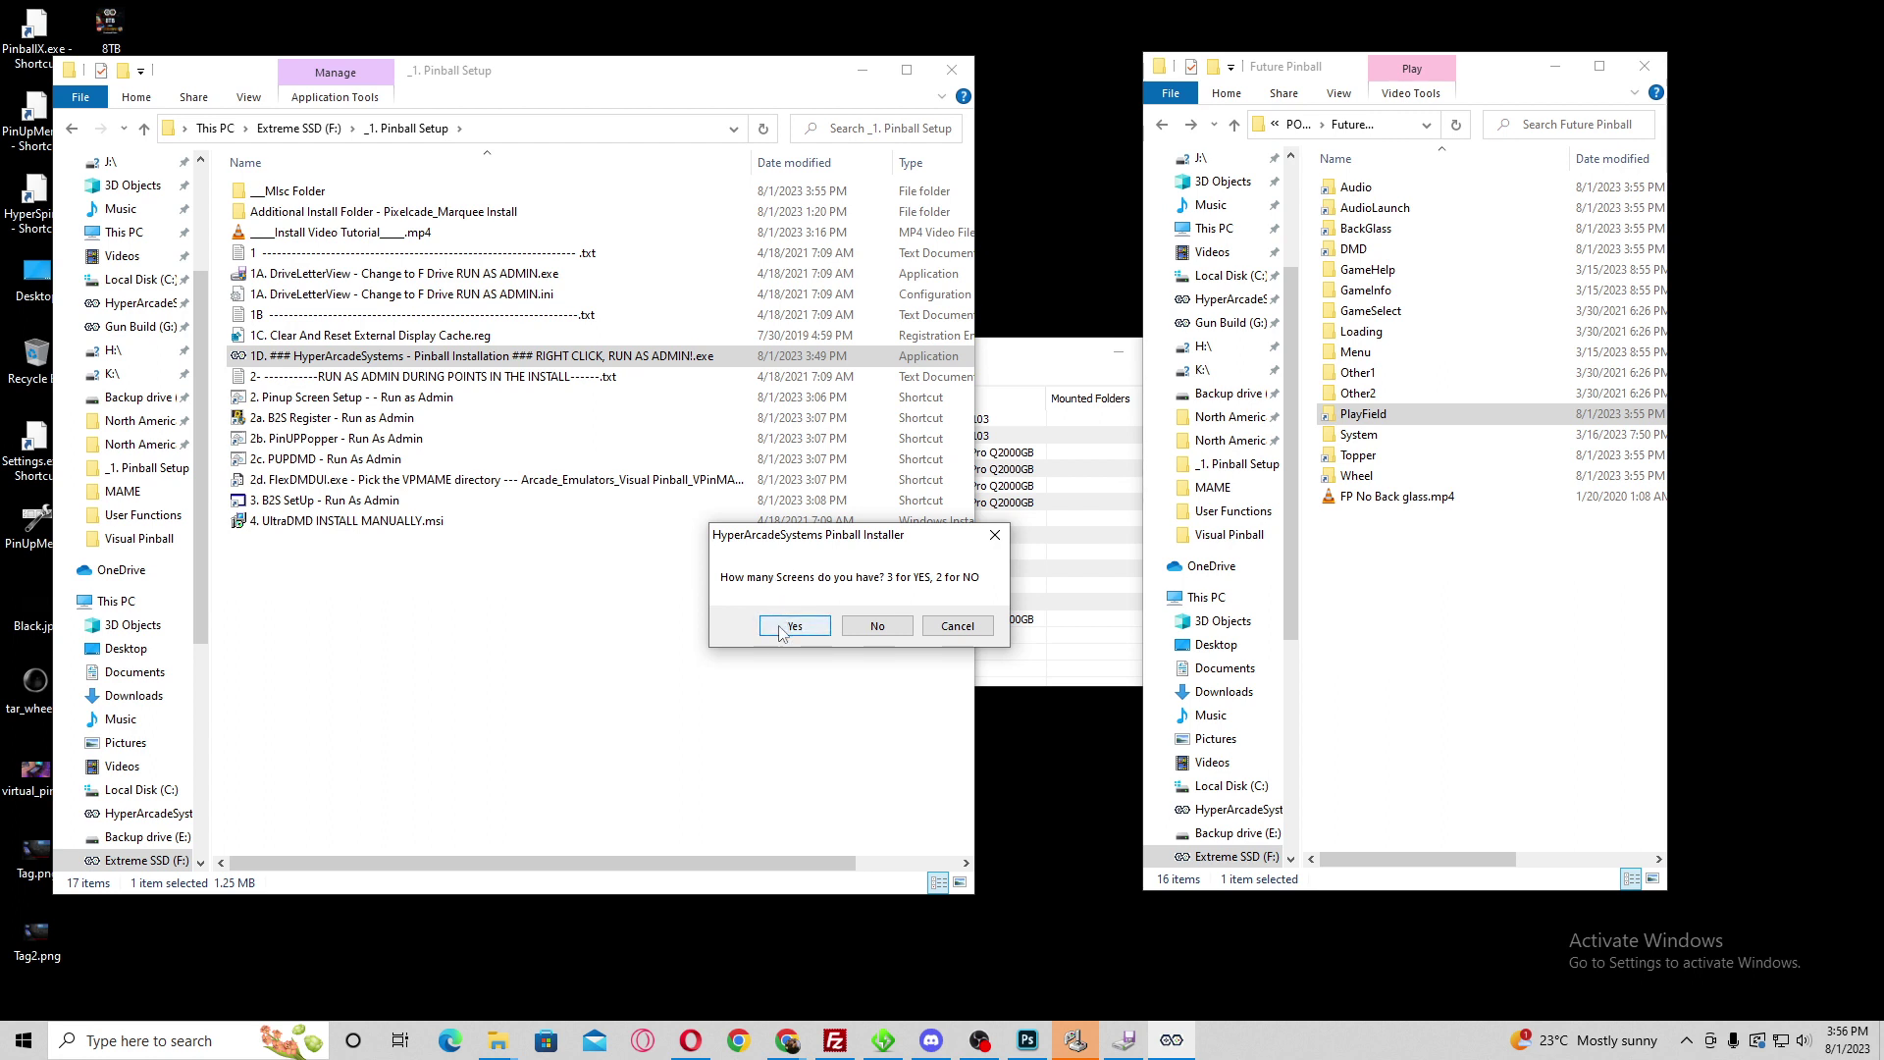
pyautogui.click(782, 628)
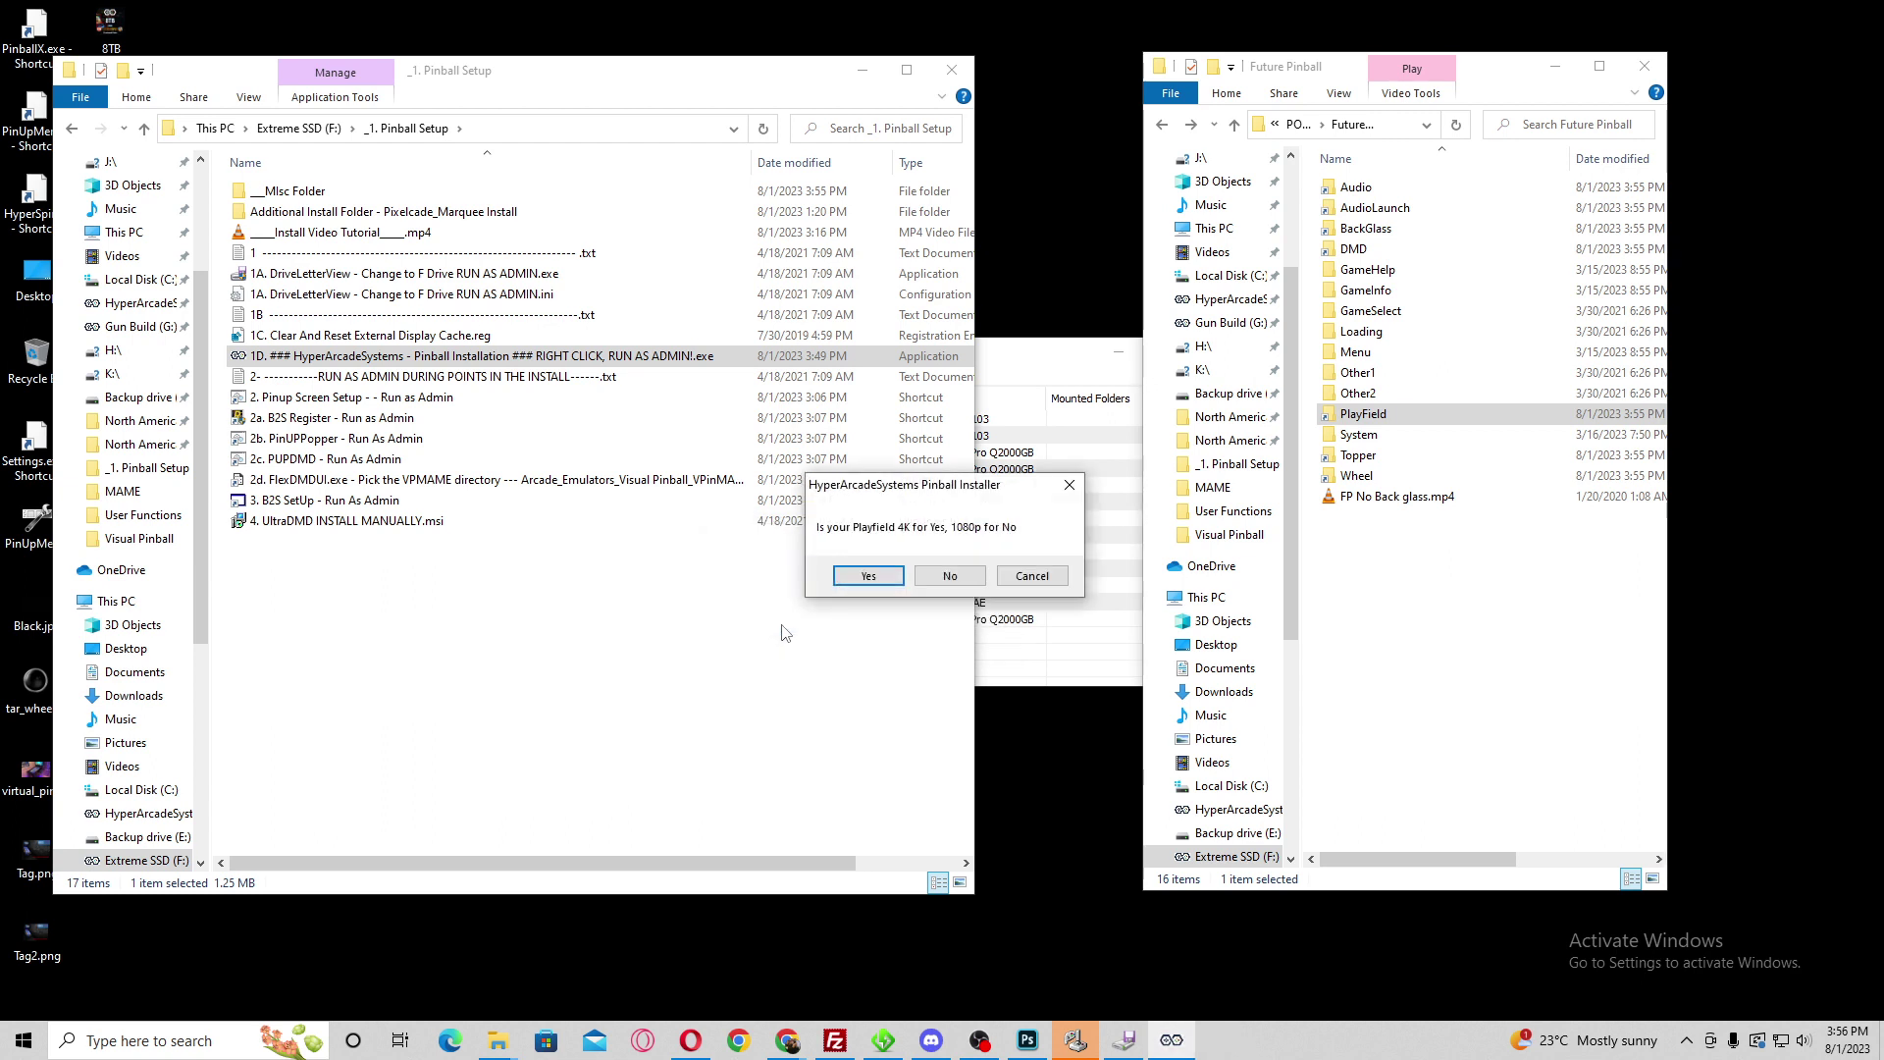
pyautogui.click(961, 579)
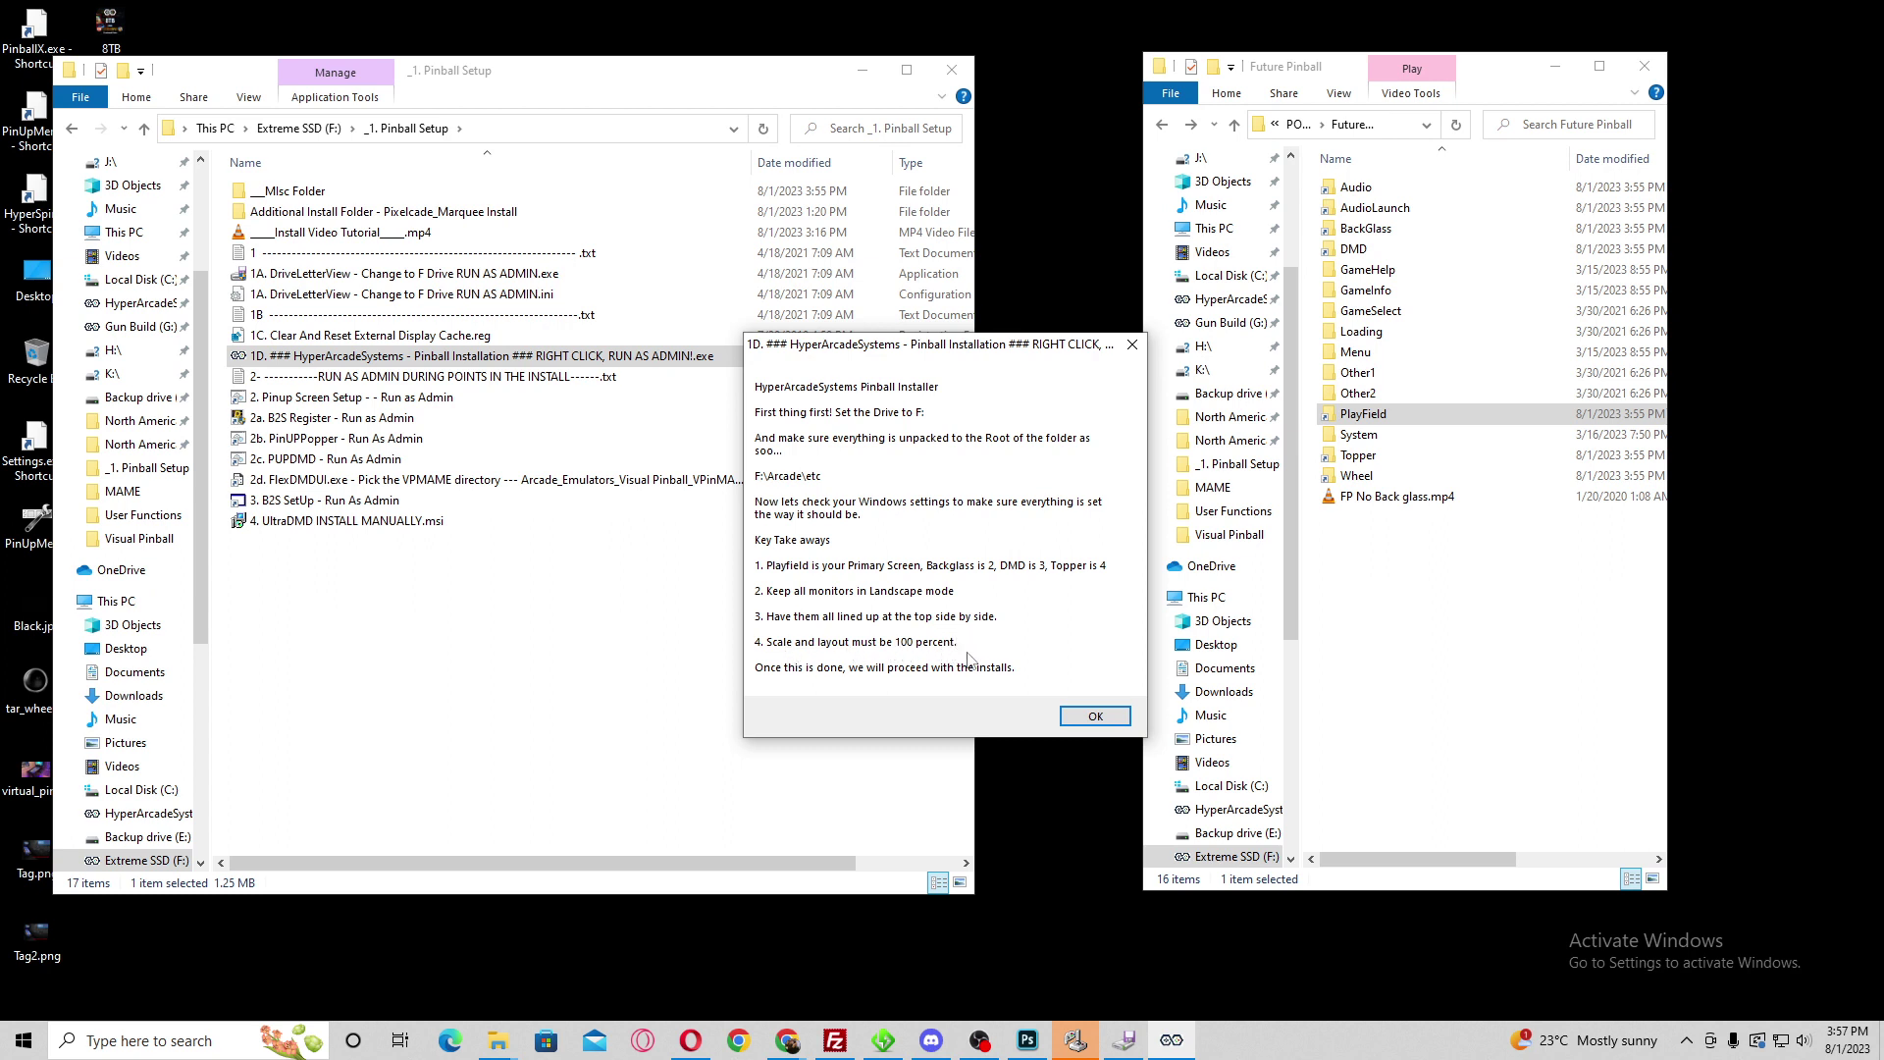
# Step: Acknowledge the Windows display requirements, close the Windows Setup.png guide and start installing the prerequisite files
pyautogui.click(1087, 713)
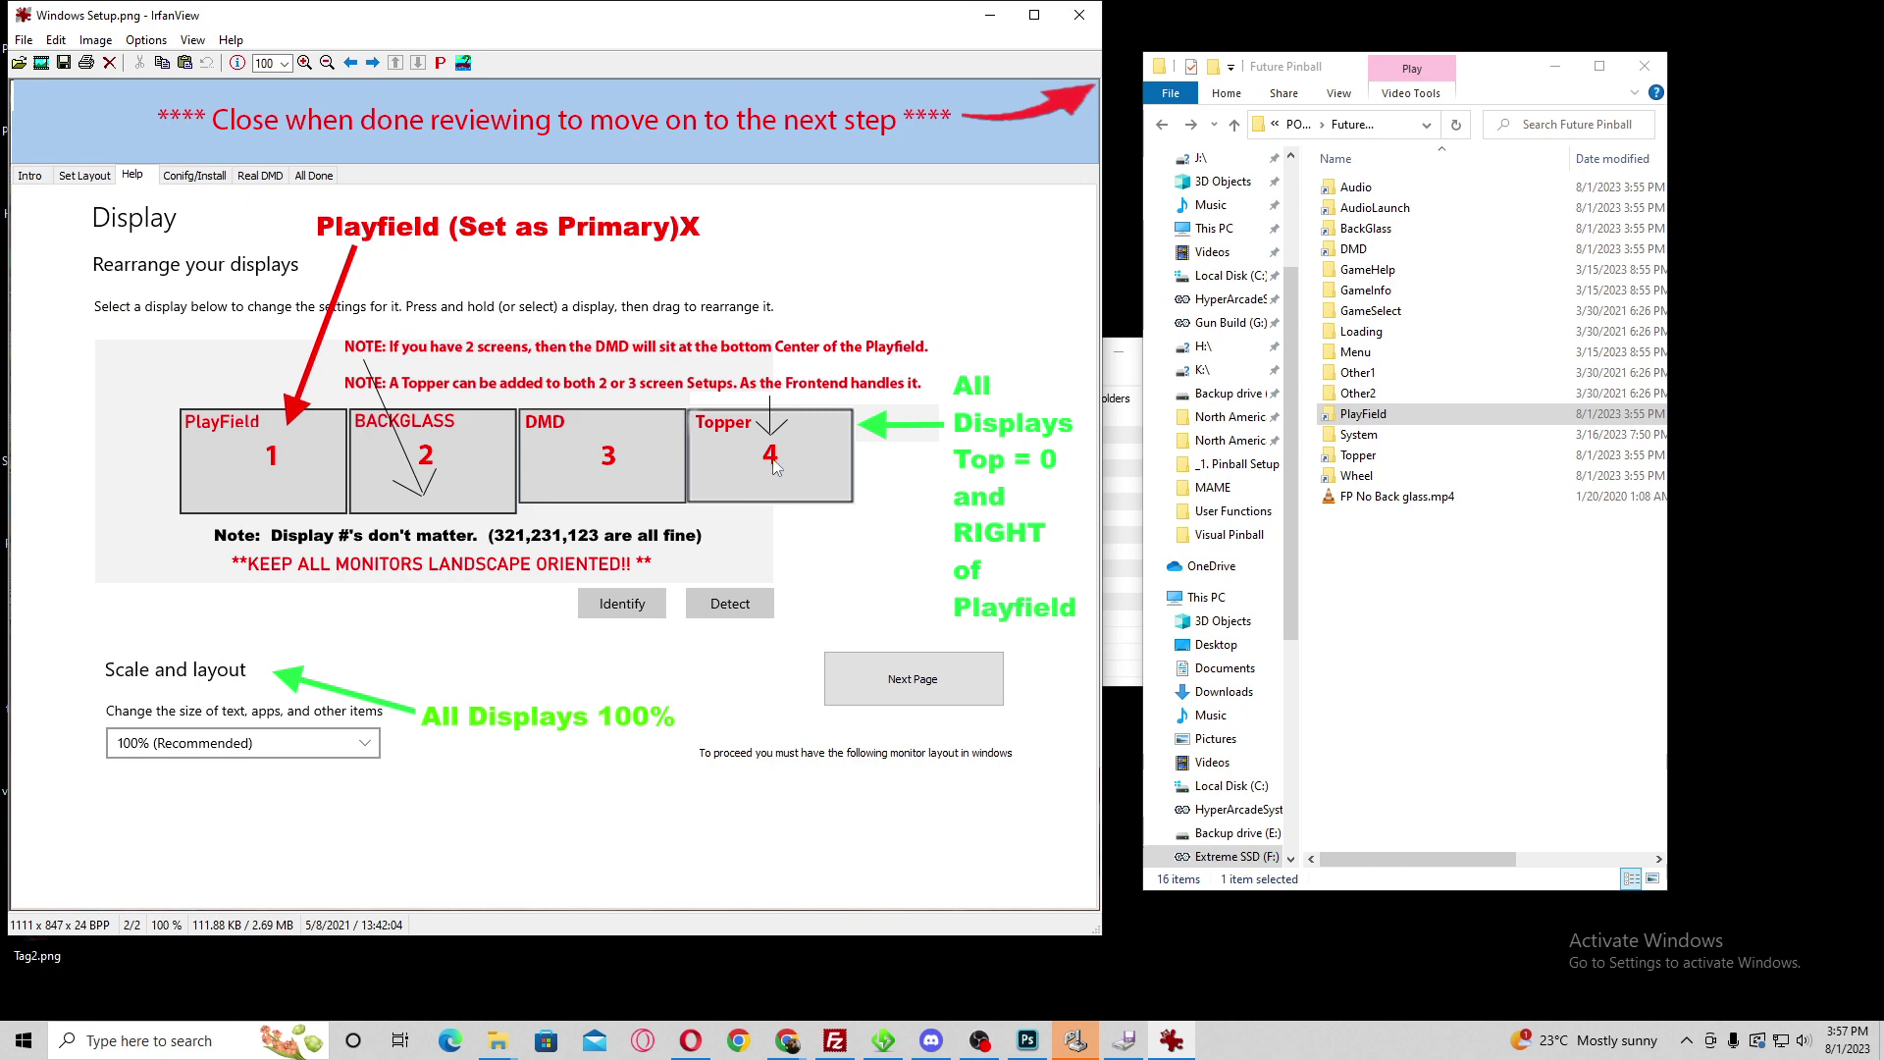
pyautogui.click(1079, 15)
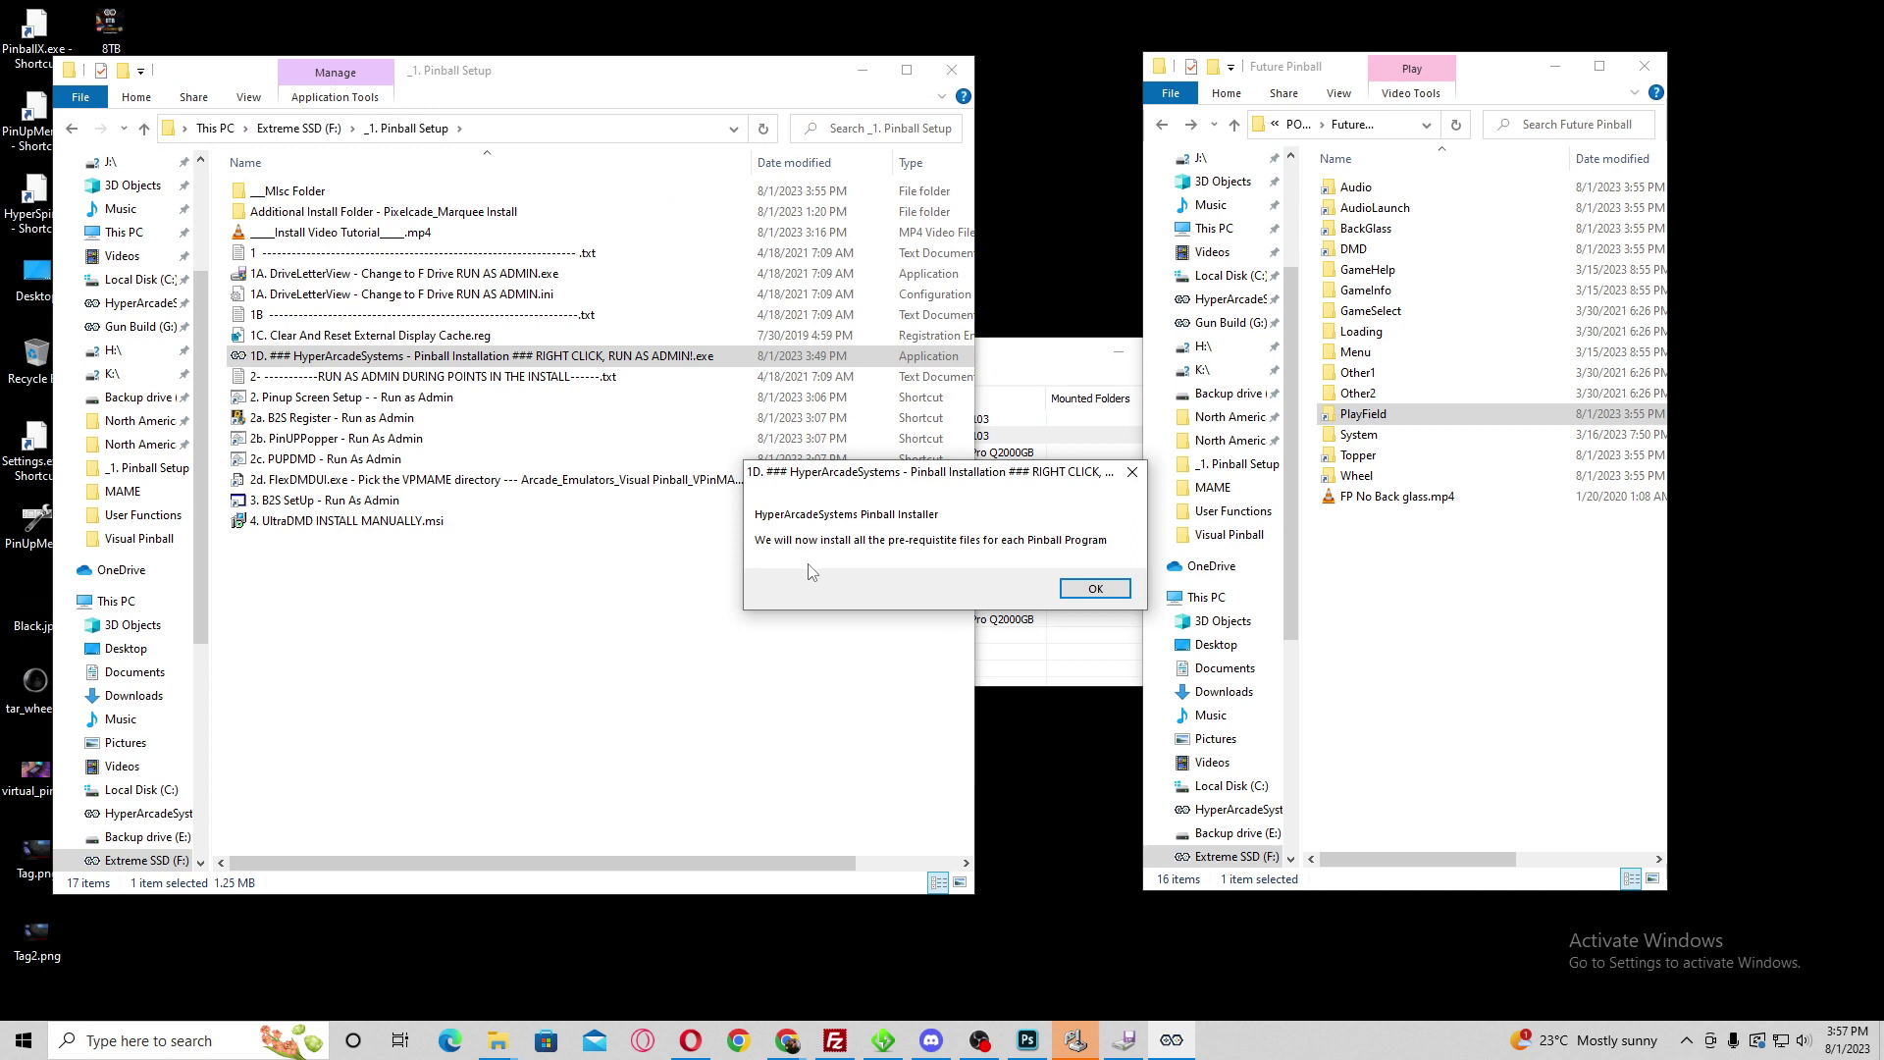
pyautogui.click(1064, 582)
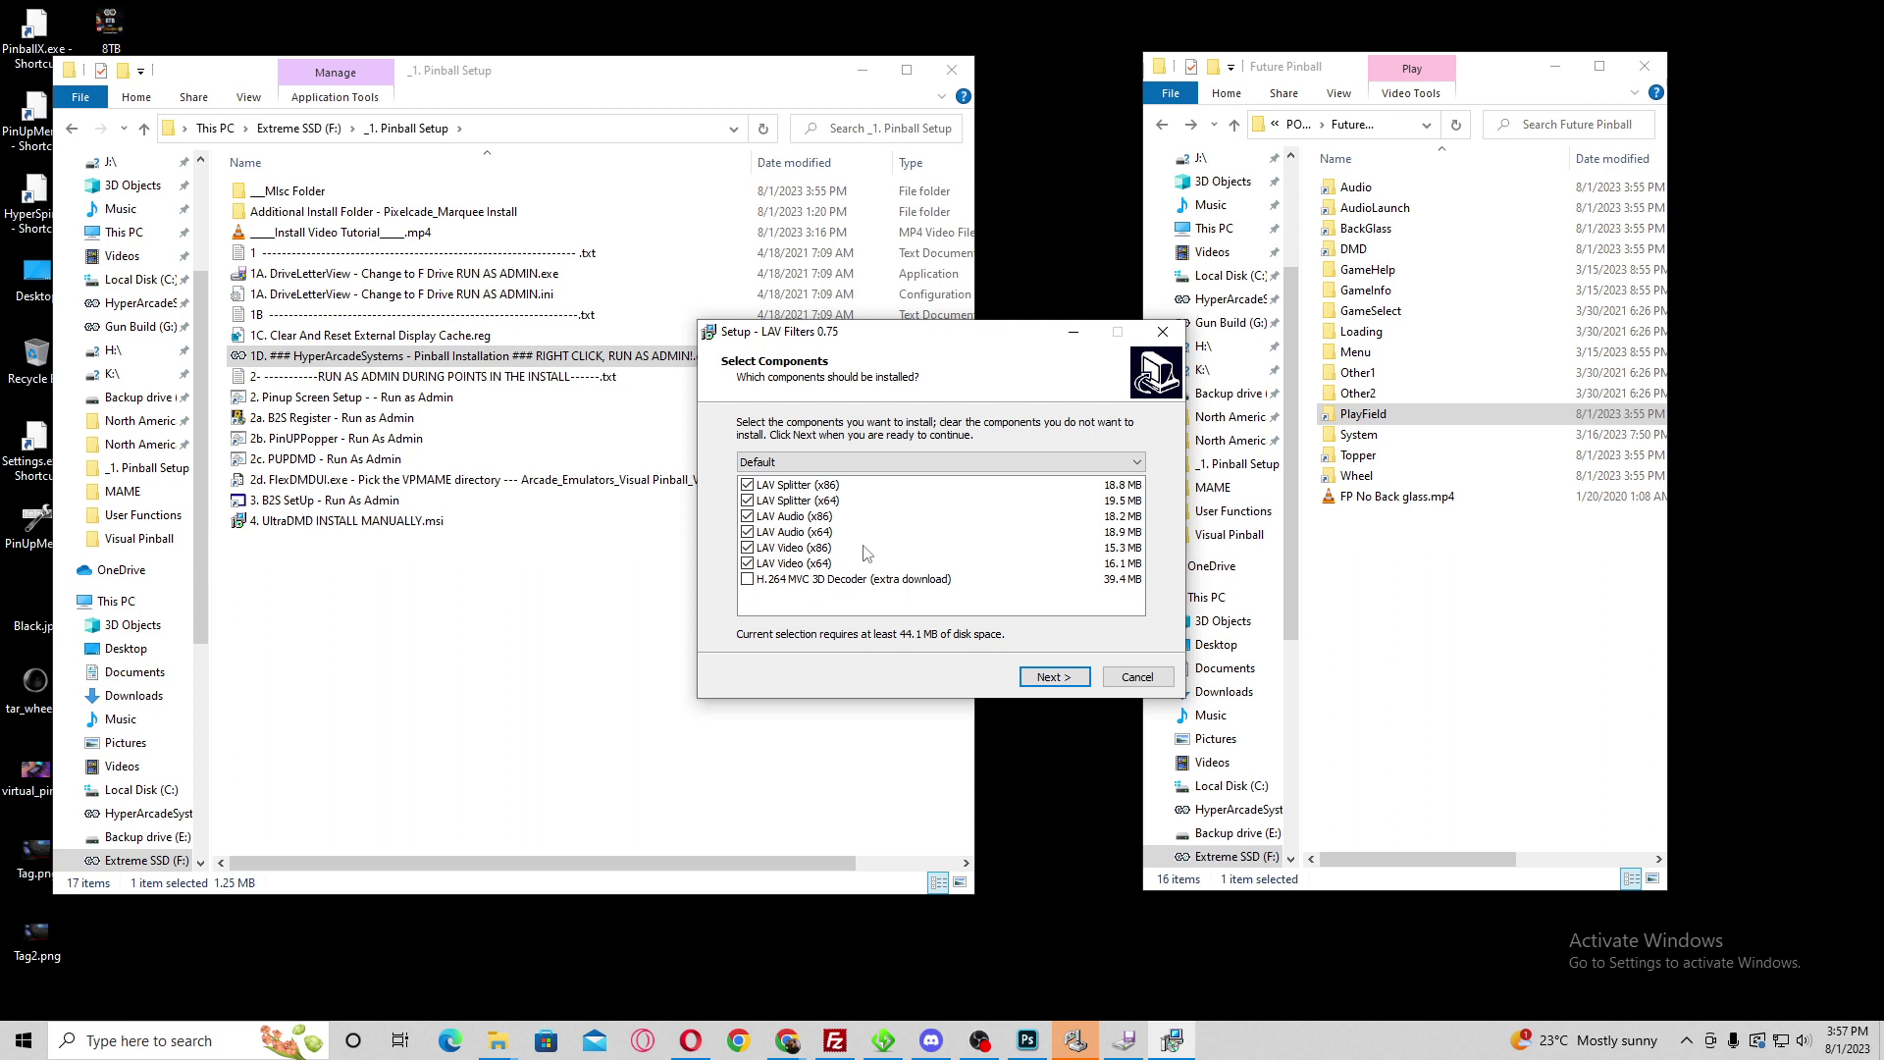
# Step: Skip the LAV Filters 0.75 setup and the .NET Framework file extraction, confirming each cancellation
pyautogui.click(1138, 677)
pyautogui.click(1031, 567)
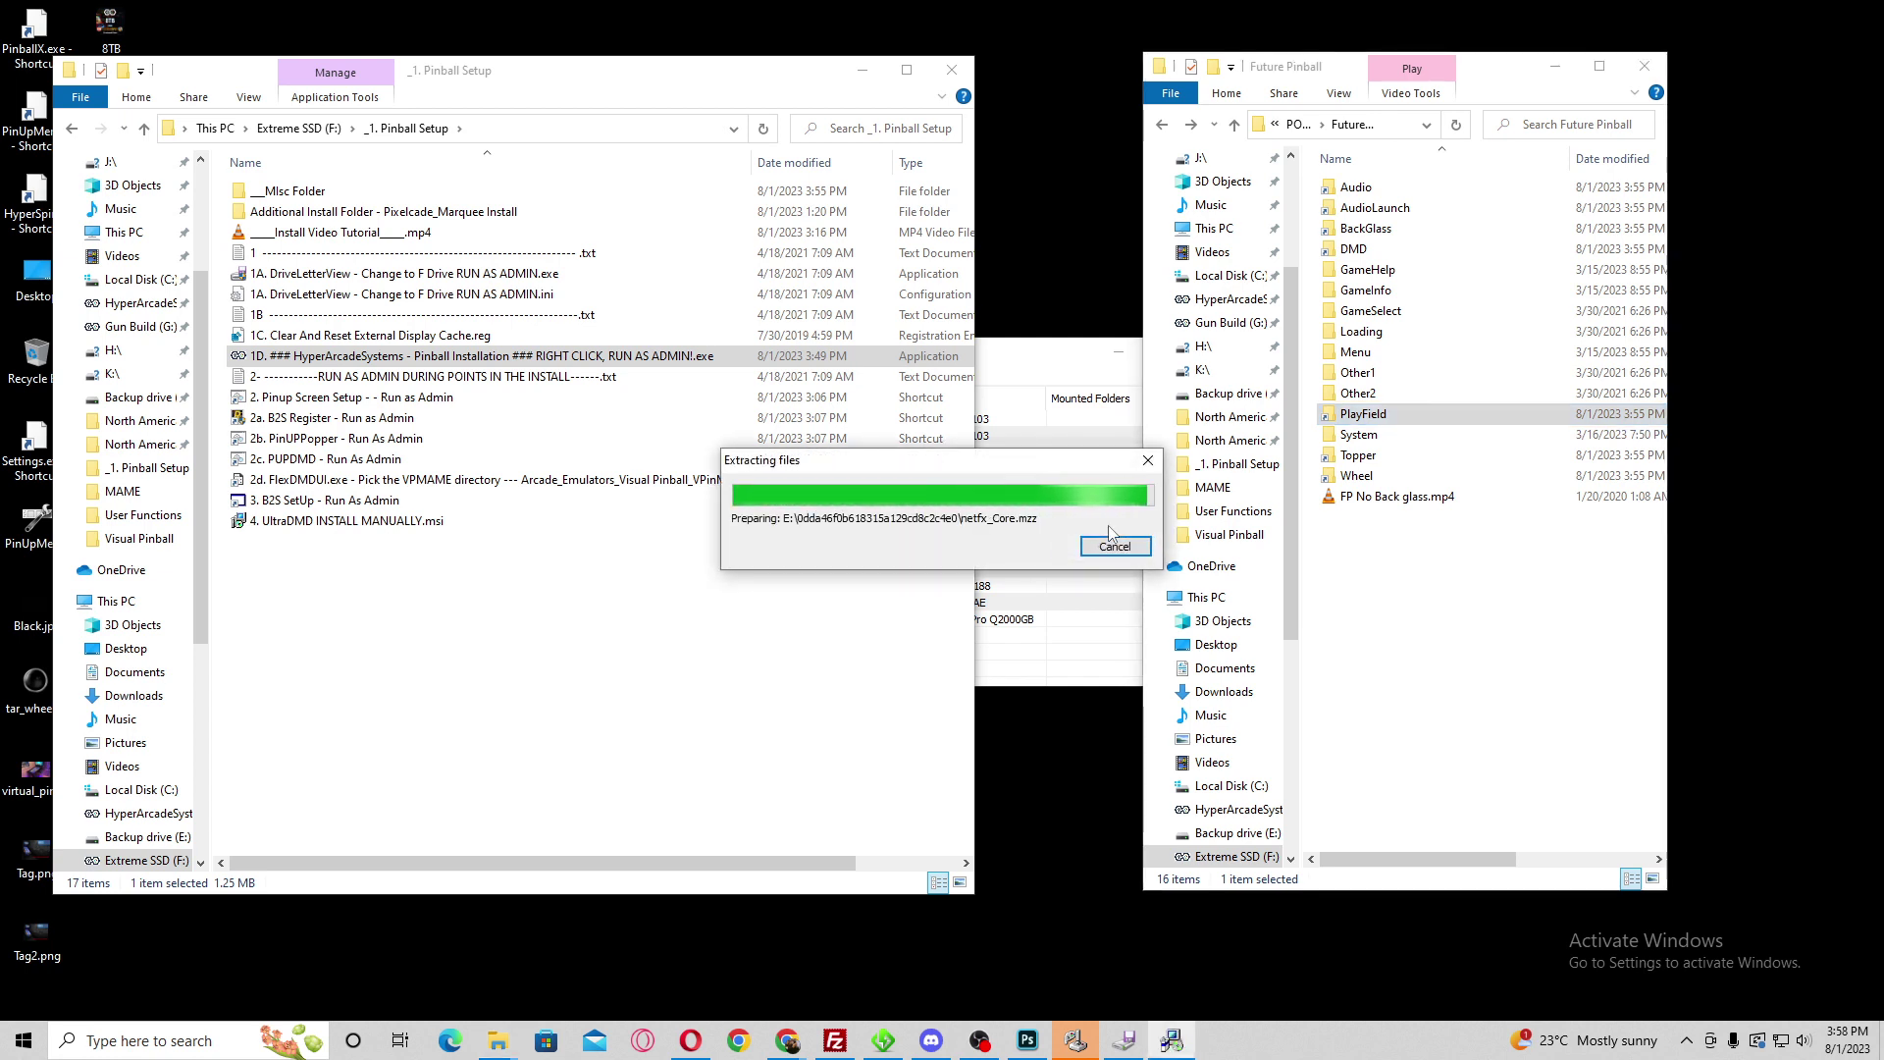
pyautogui.click(1112, 542)
pyautogui.click(917, 588)
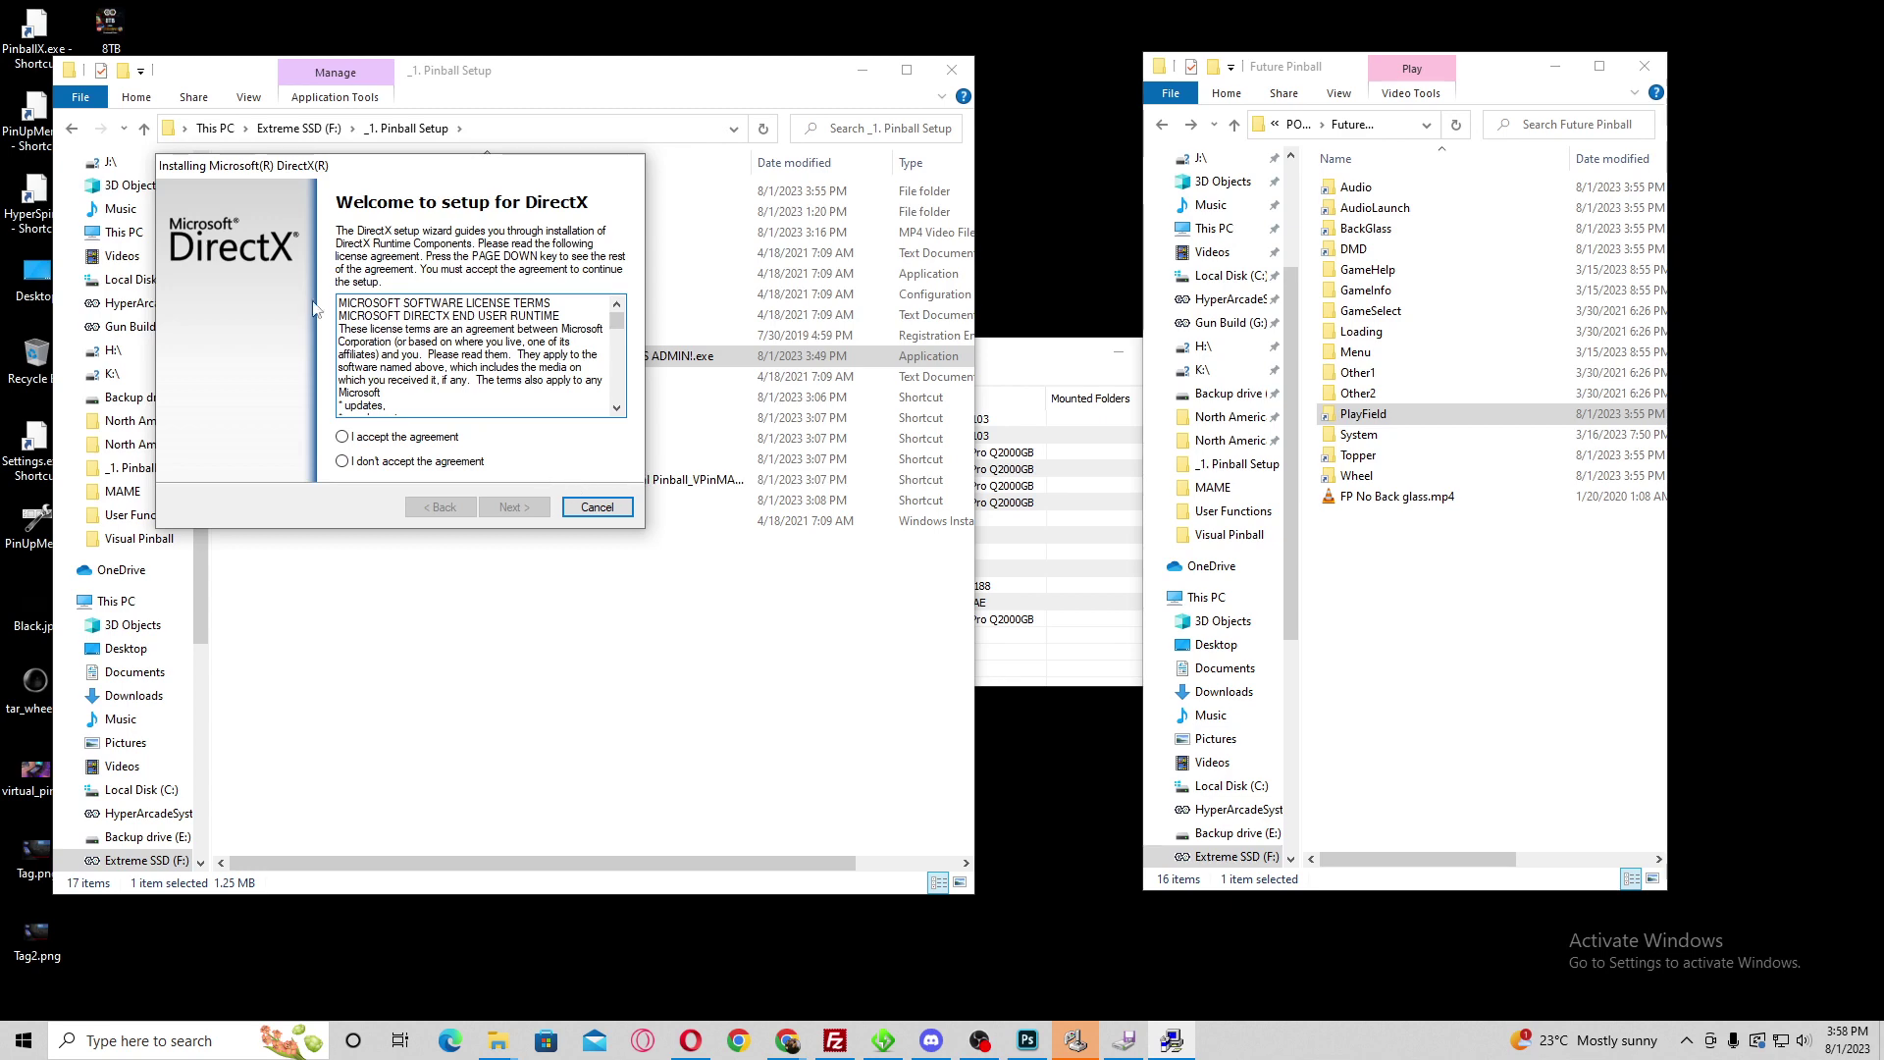
# Step: Cancel the DirectX setup and close the Visual C++ redistributable setups, including 2012 x64, without repairing or uninstalling
pyautogui.click(597, 506)
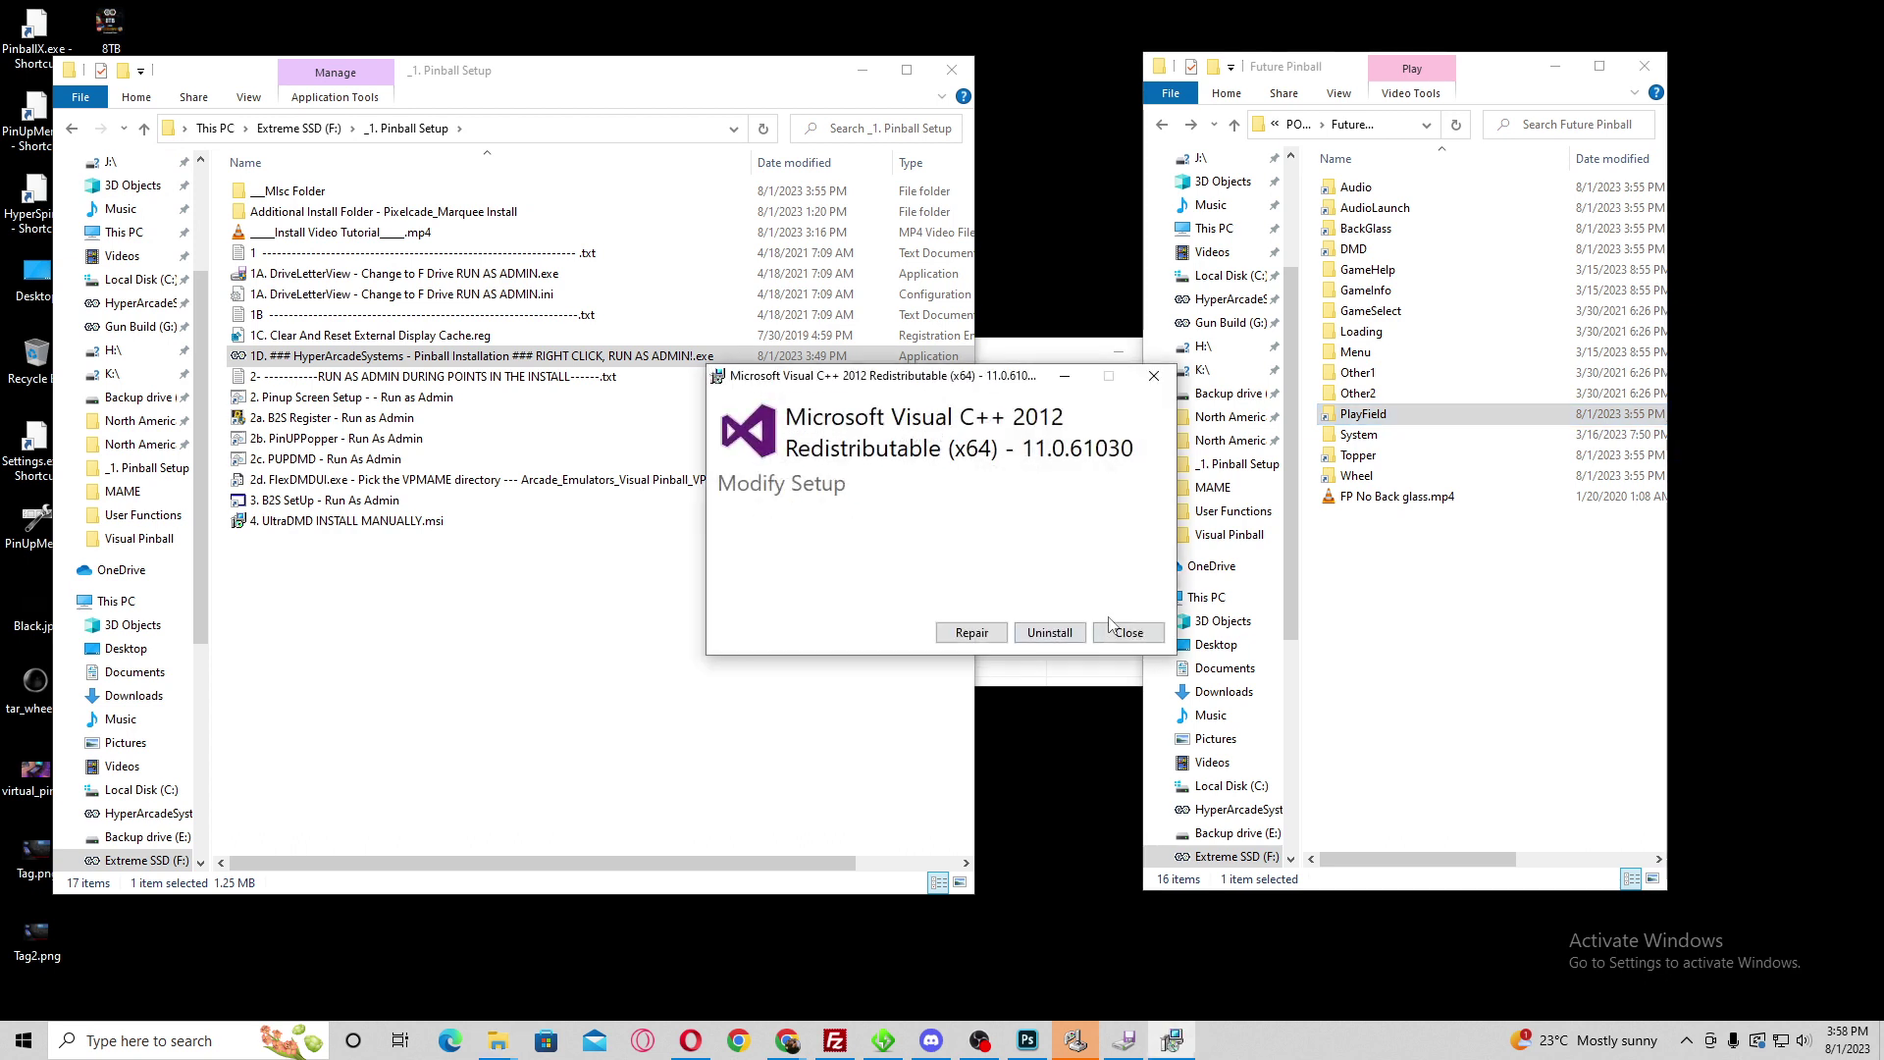
pyautogui.click(1121, 634)
pyautogui.click(1025, 587)
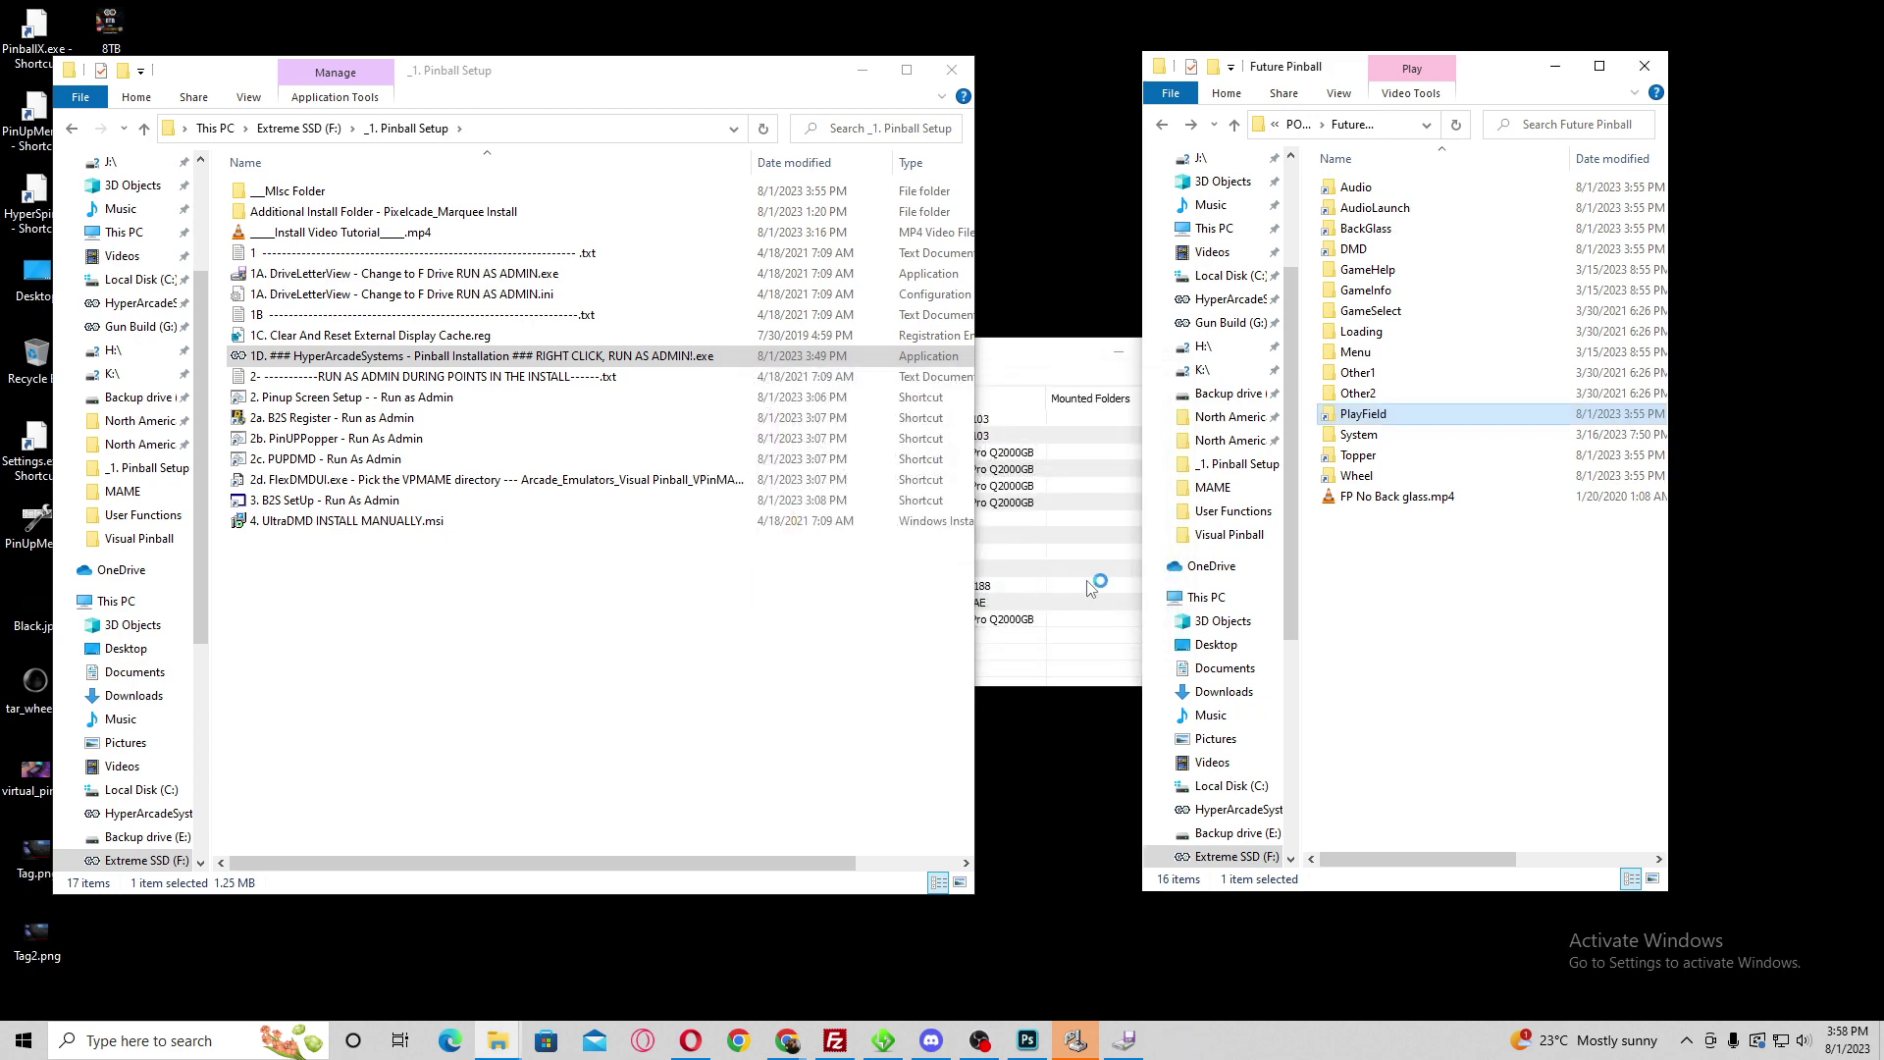
pyautogui.click(1128, 632)
pyautogui.click(1003, 586)
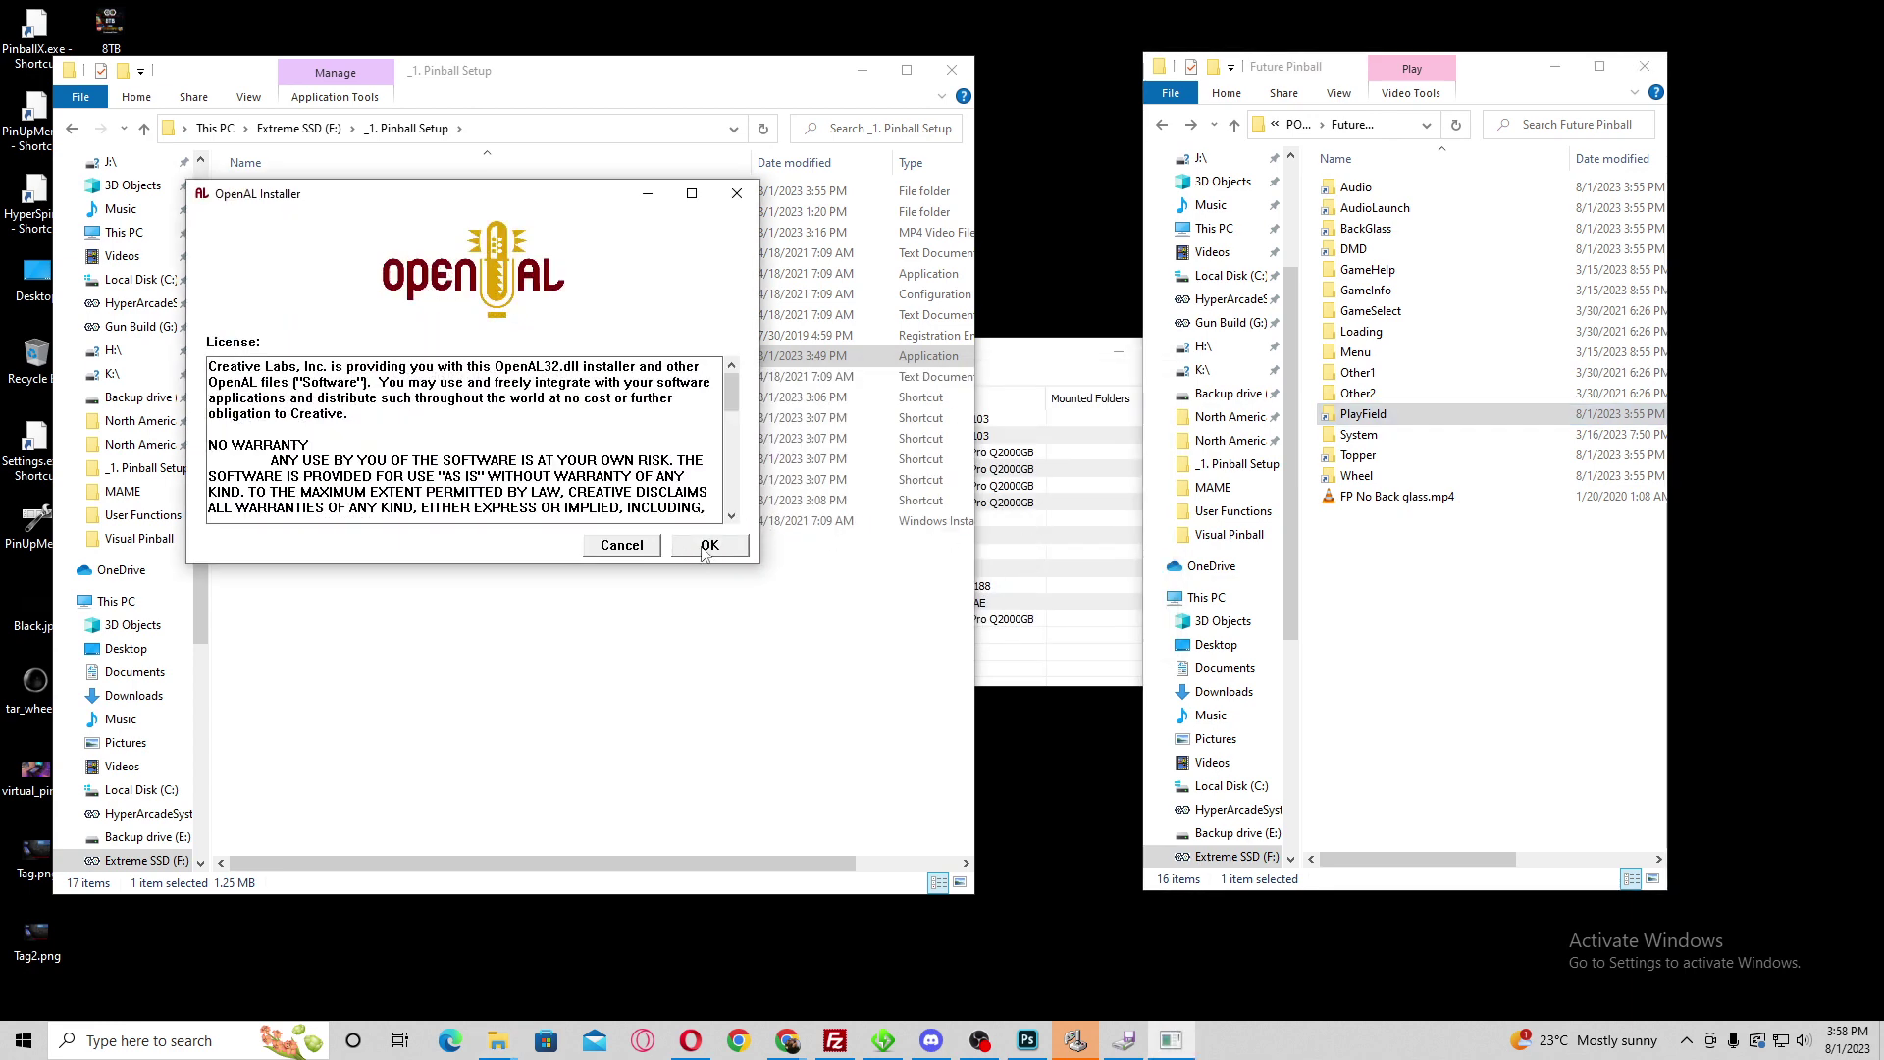
# Step: Accept the OpenAL license and complete its installation
pyautogui.click(708, 546)
pyautogui.click(981, 575)
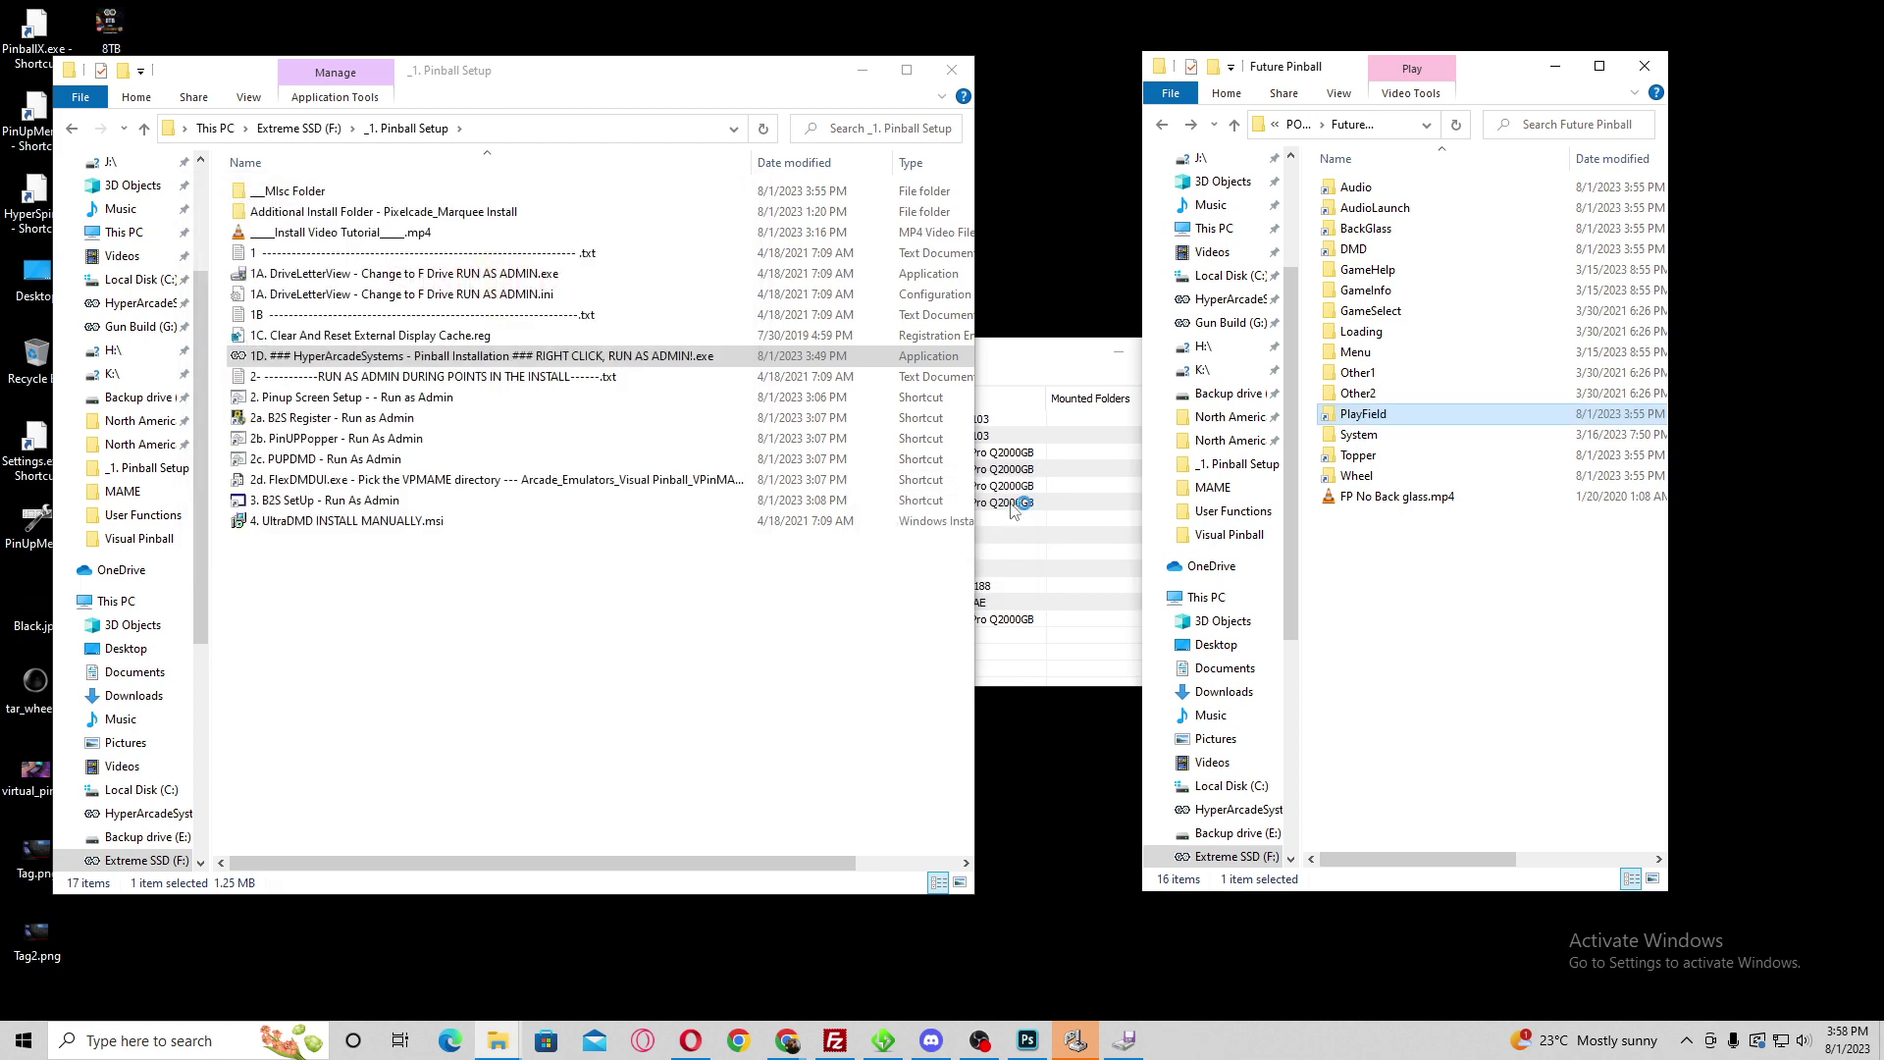
# Step: Cancel the x64 and x86 setups of the Visual C++ 2017 Redistributable
pyautogui.click(1127, 633)
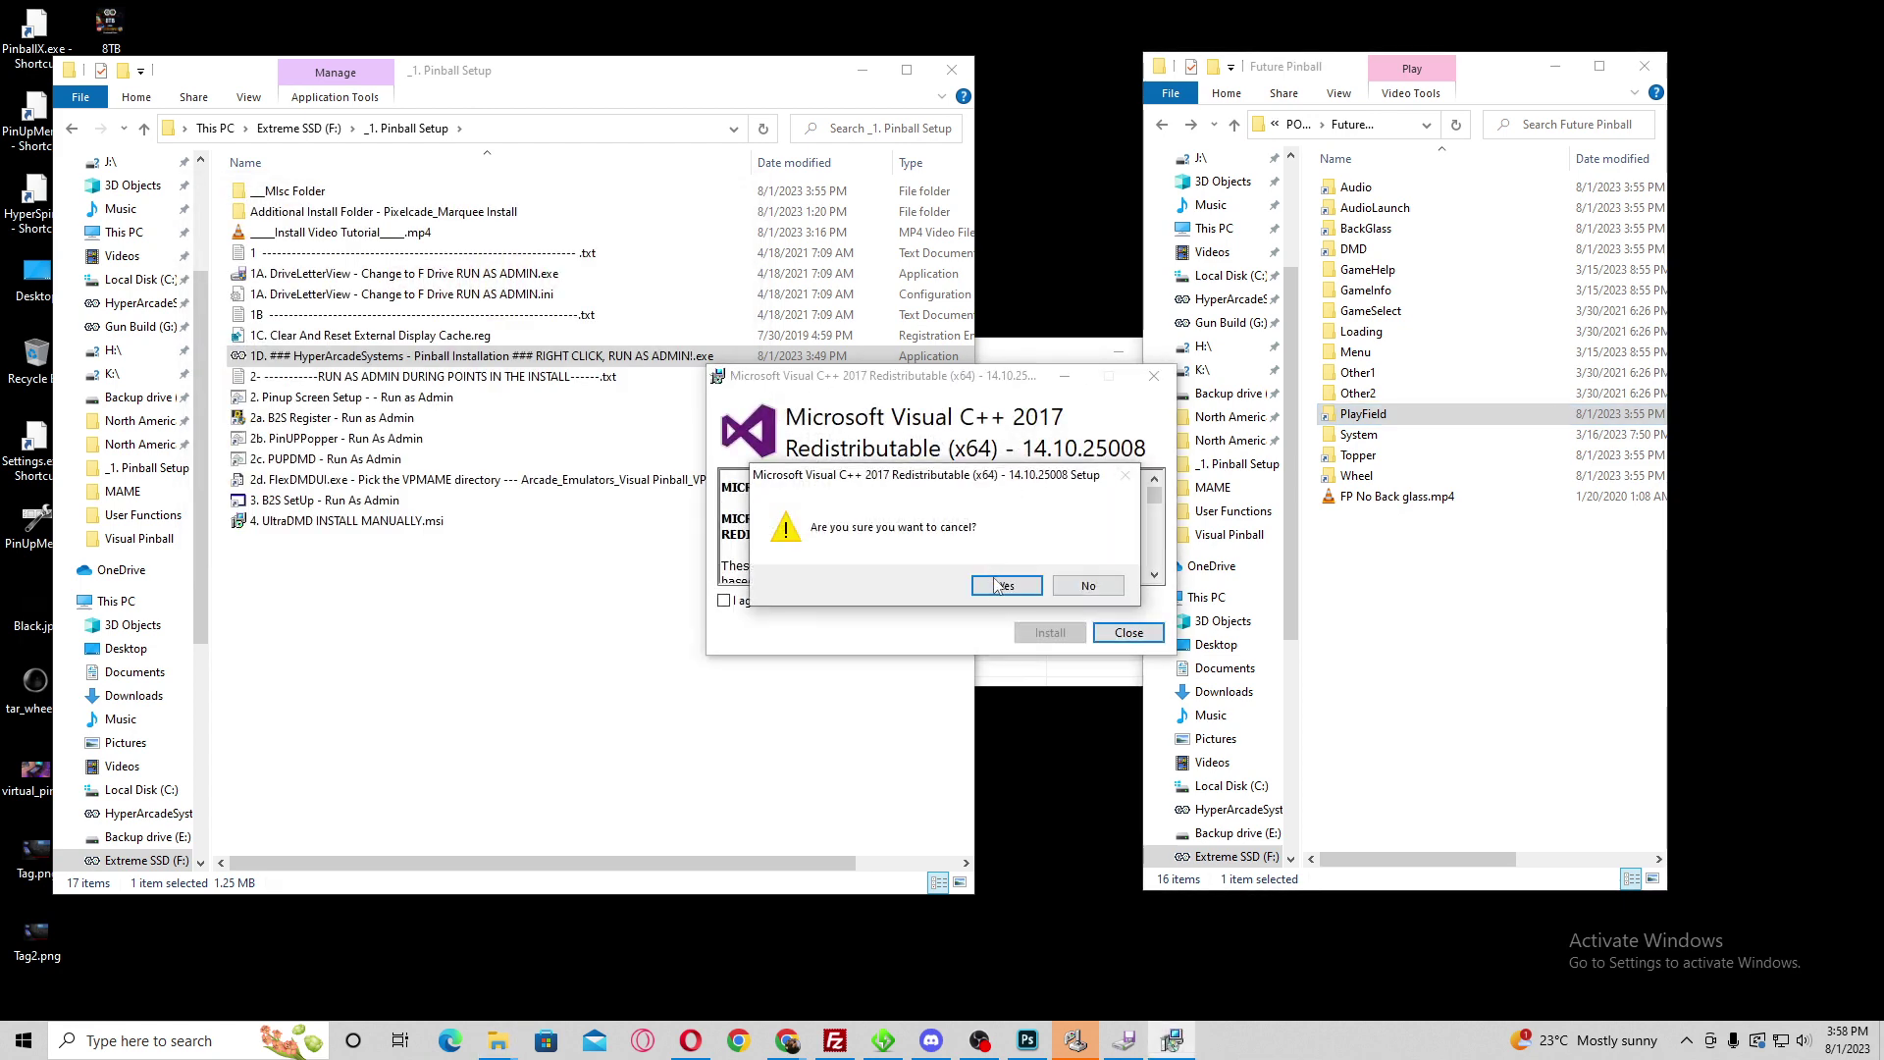
pyautogui.click(993, 590)
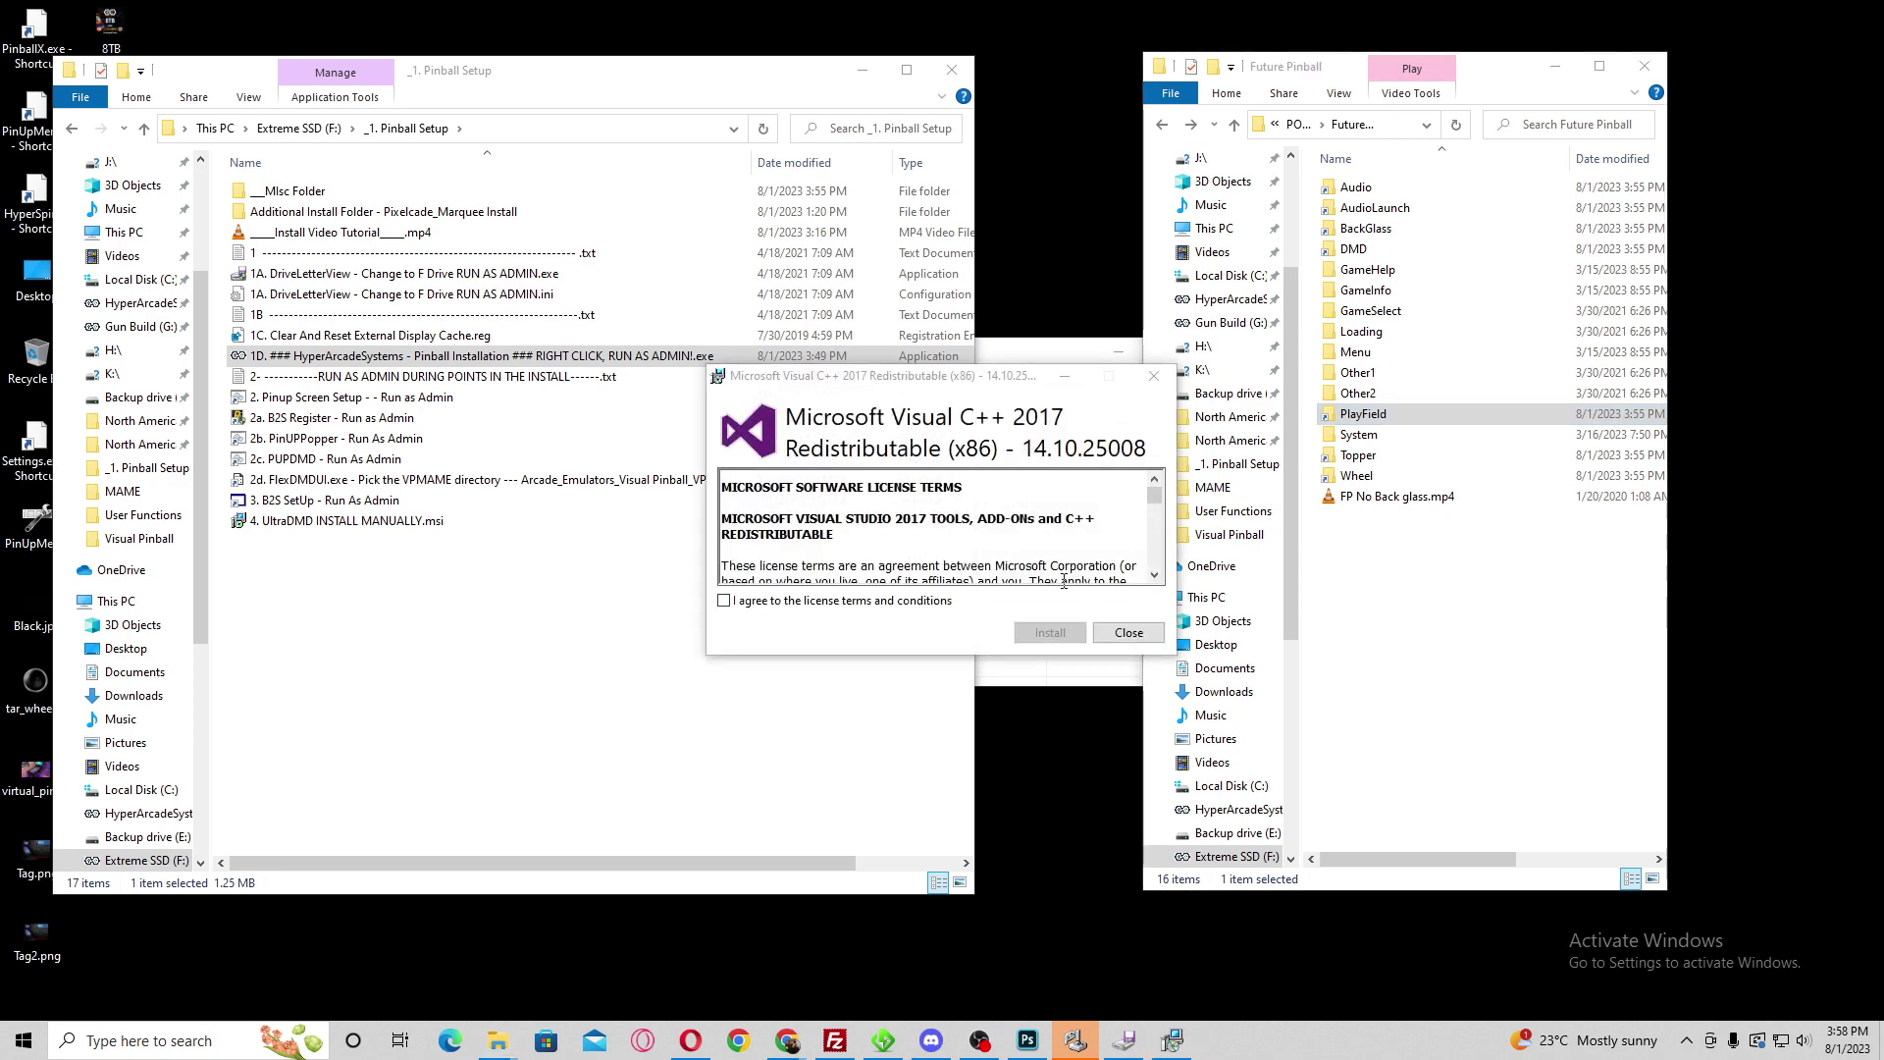
pyautogui.click(1128, 632)
pyautogui.click(993, 590)
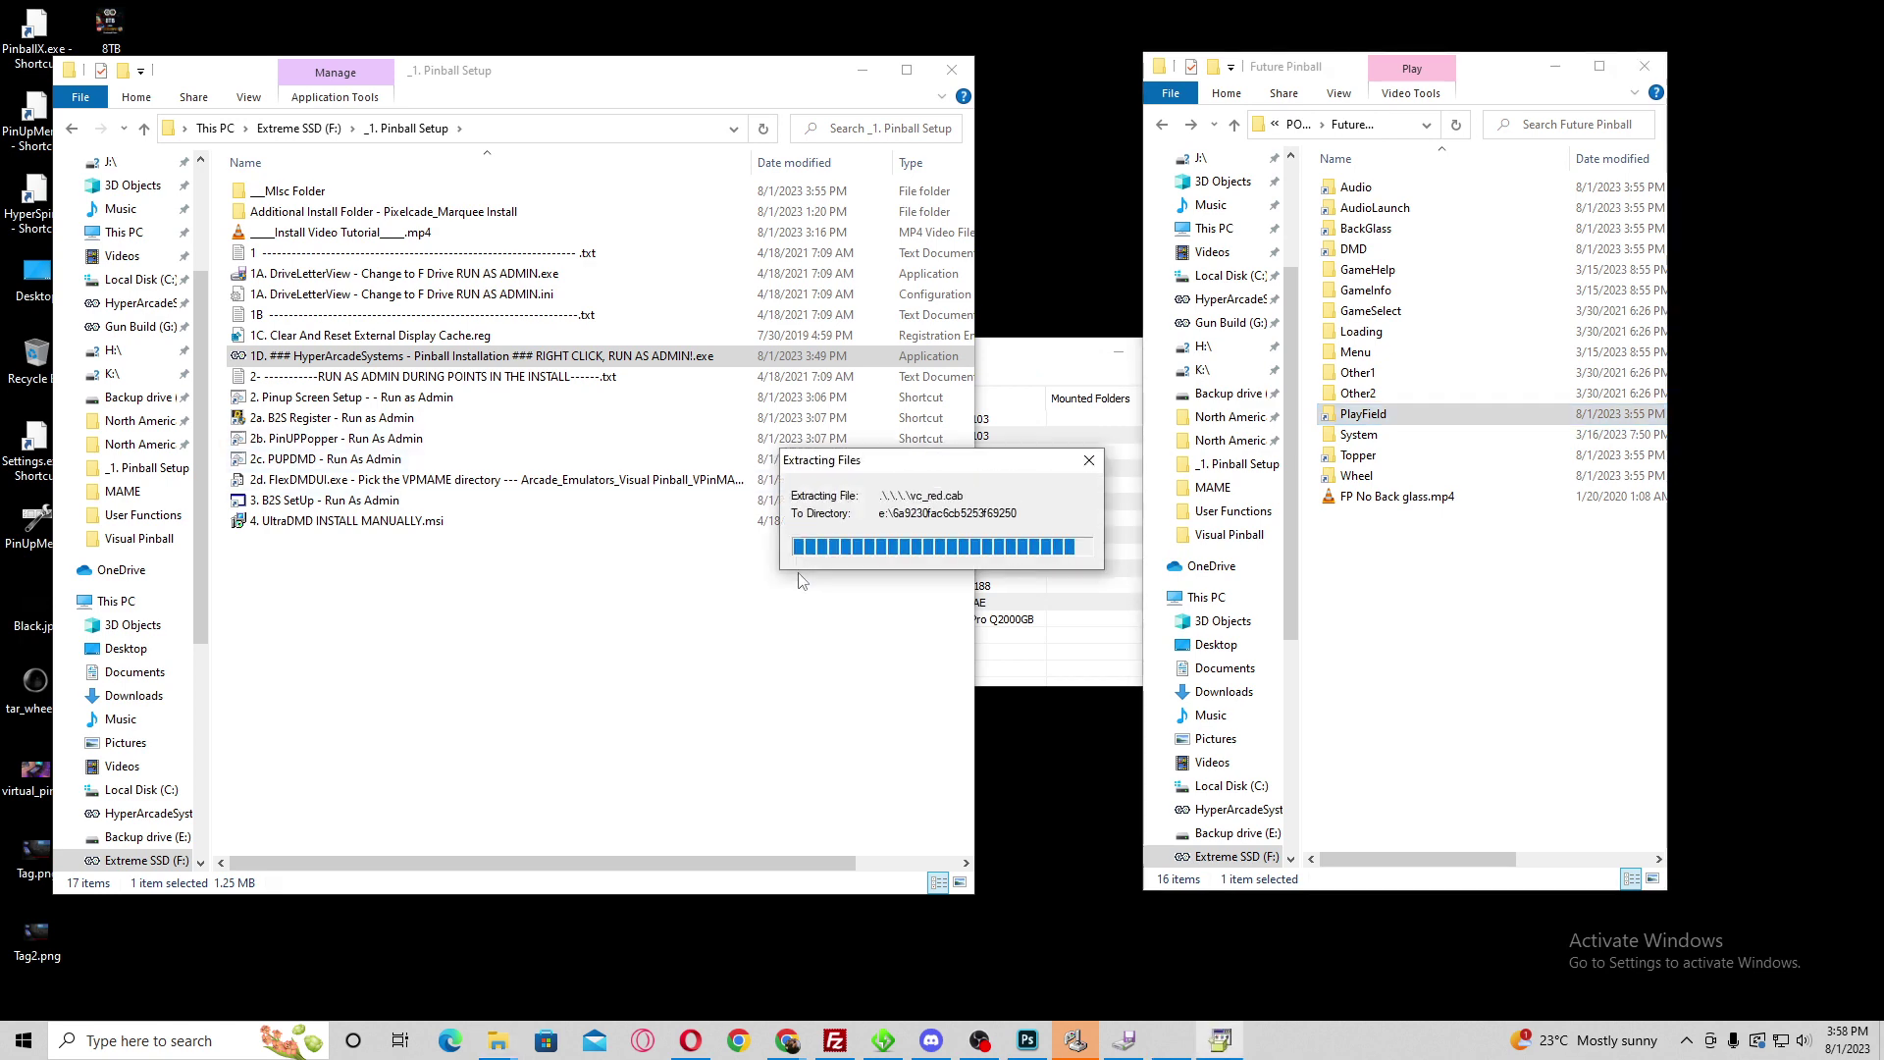
# Step: Cancel the x64 and x86 maintenance setups of the Visual C++ 2010 Redistributable
pyautogui.click(1157, 739)
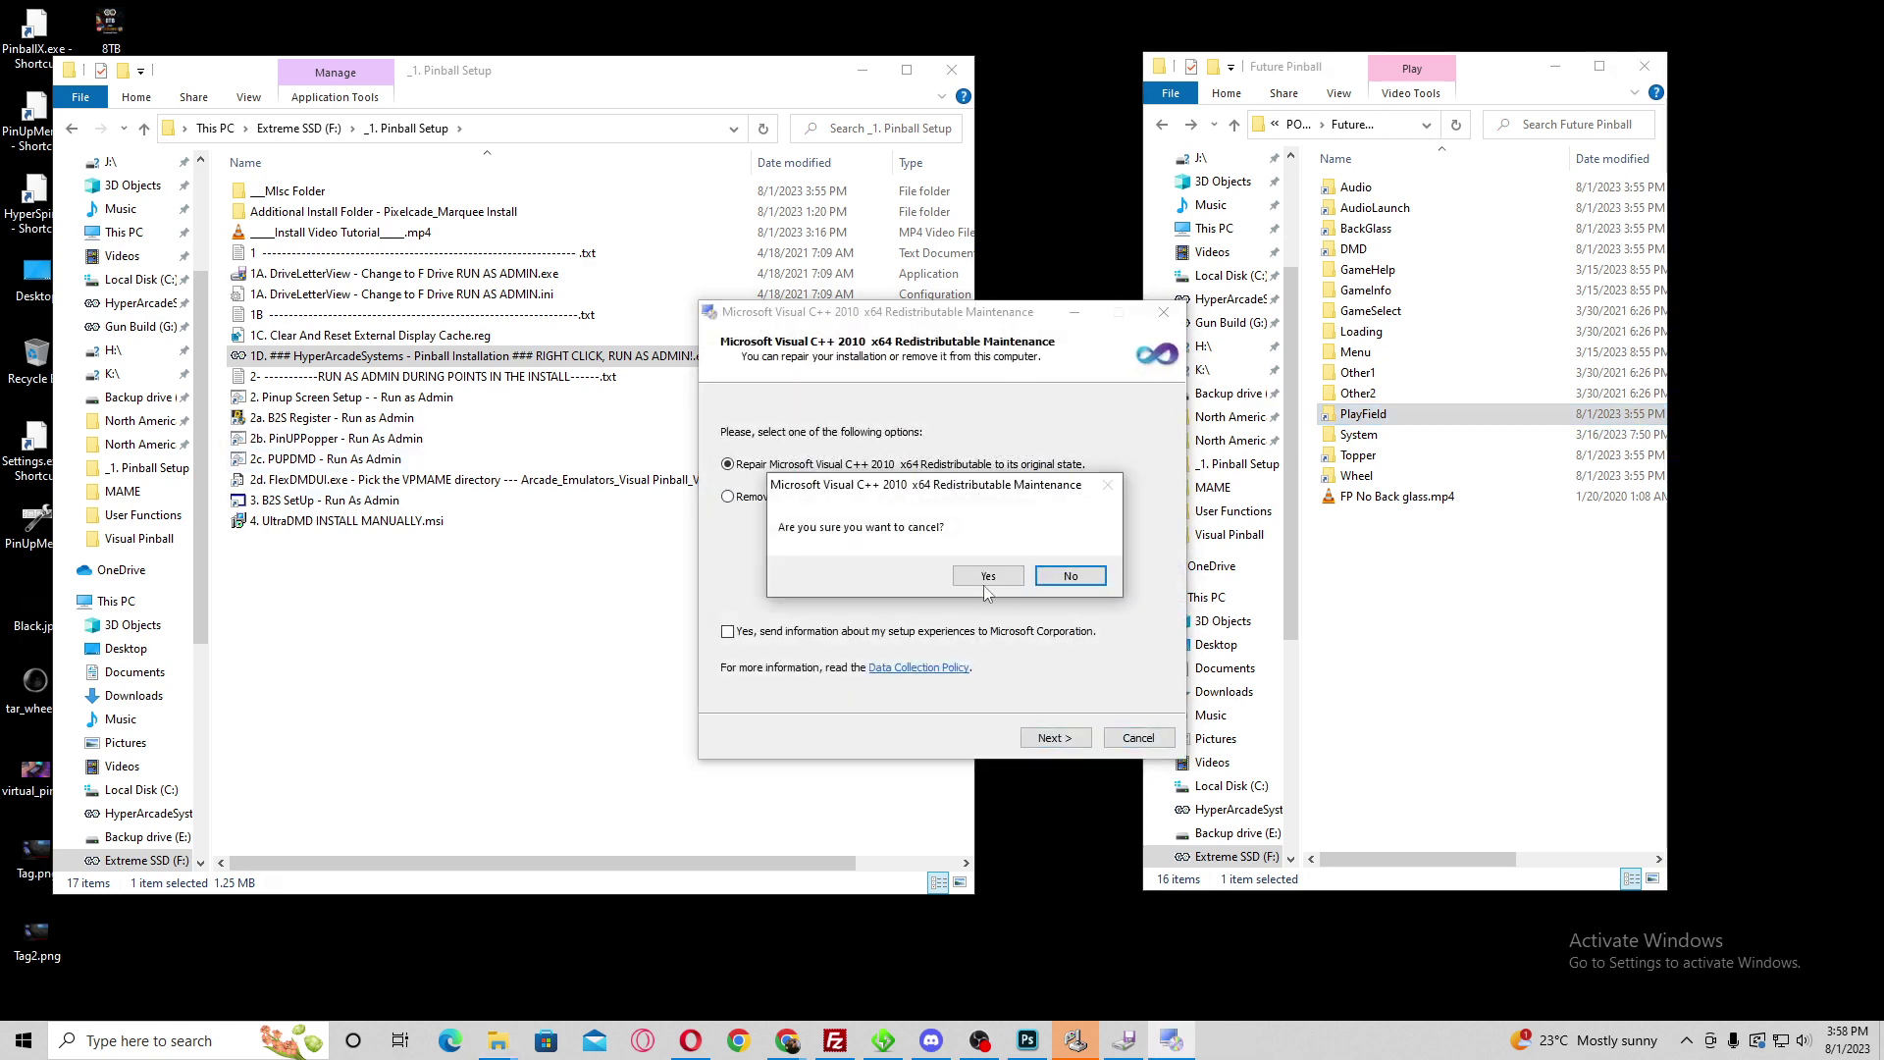
pyautogui.click(986, 575)
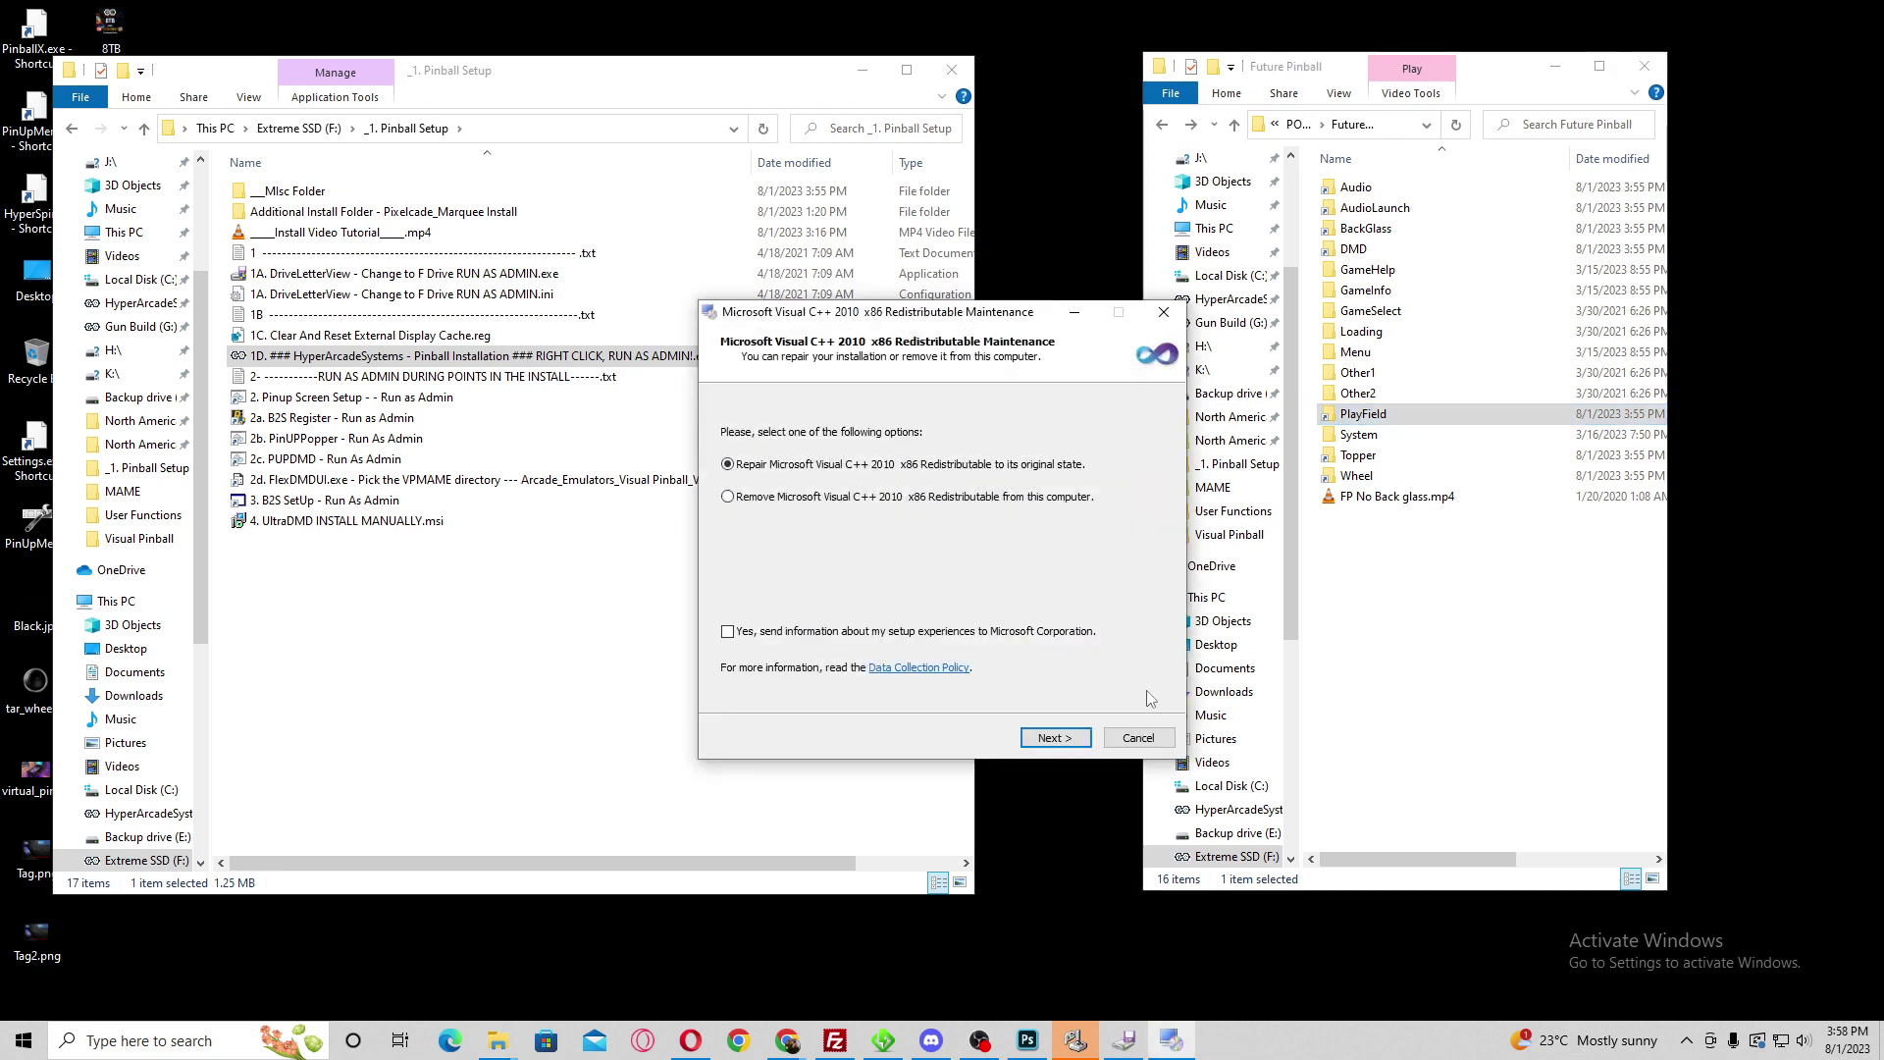
pyautogui.click(1138, 739)
pyautogui.click(986, 579)
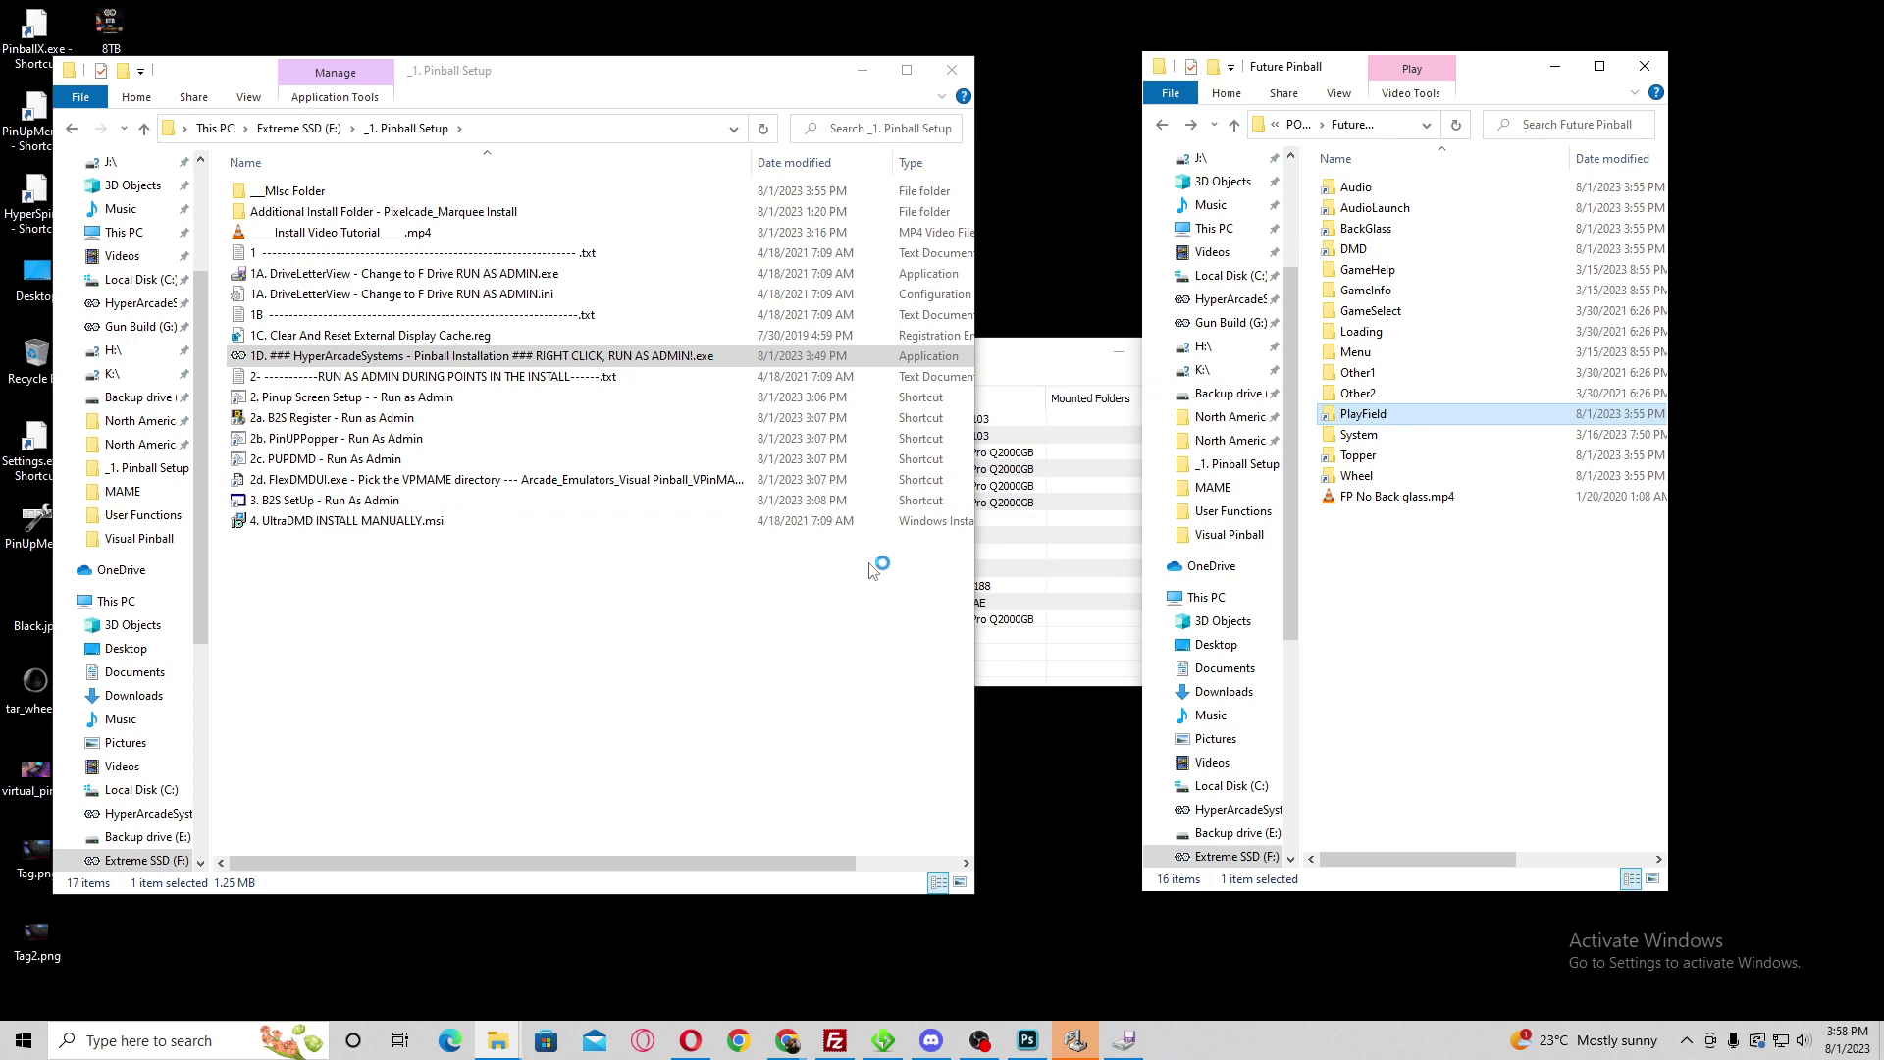
# Step: Cancel the x64 and x86 setups of the Visual C++ 2015 Redistributable and the file extraction that follows them
pyautogui.click(1128, 633)
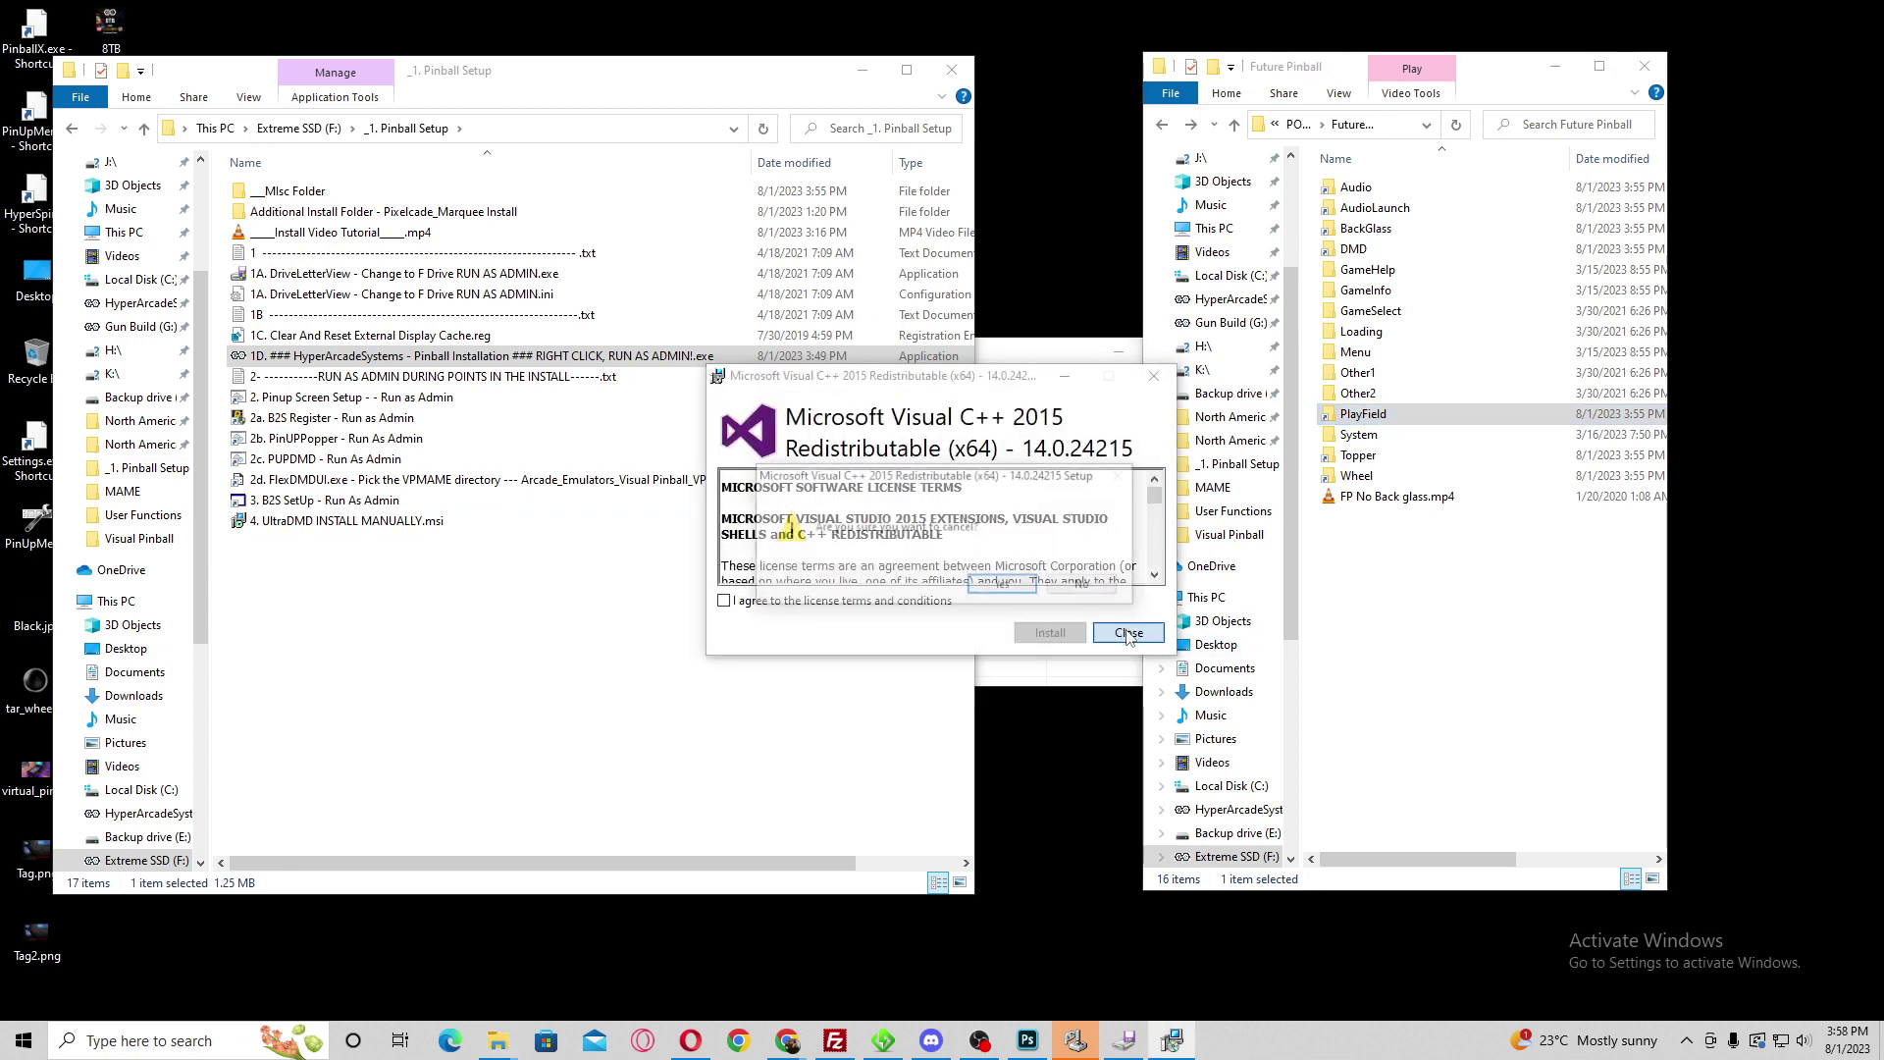
pyautogui.click(1000, 584)
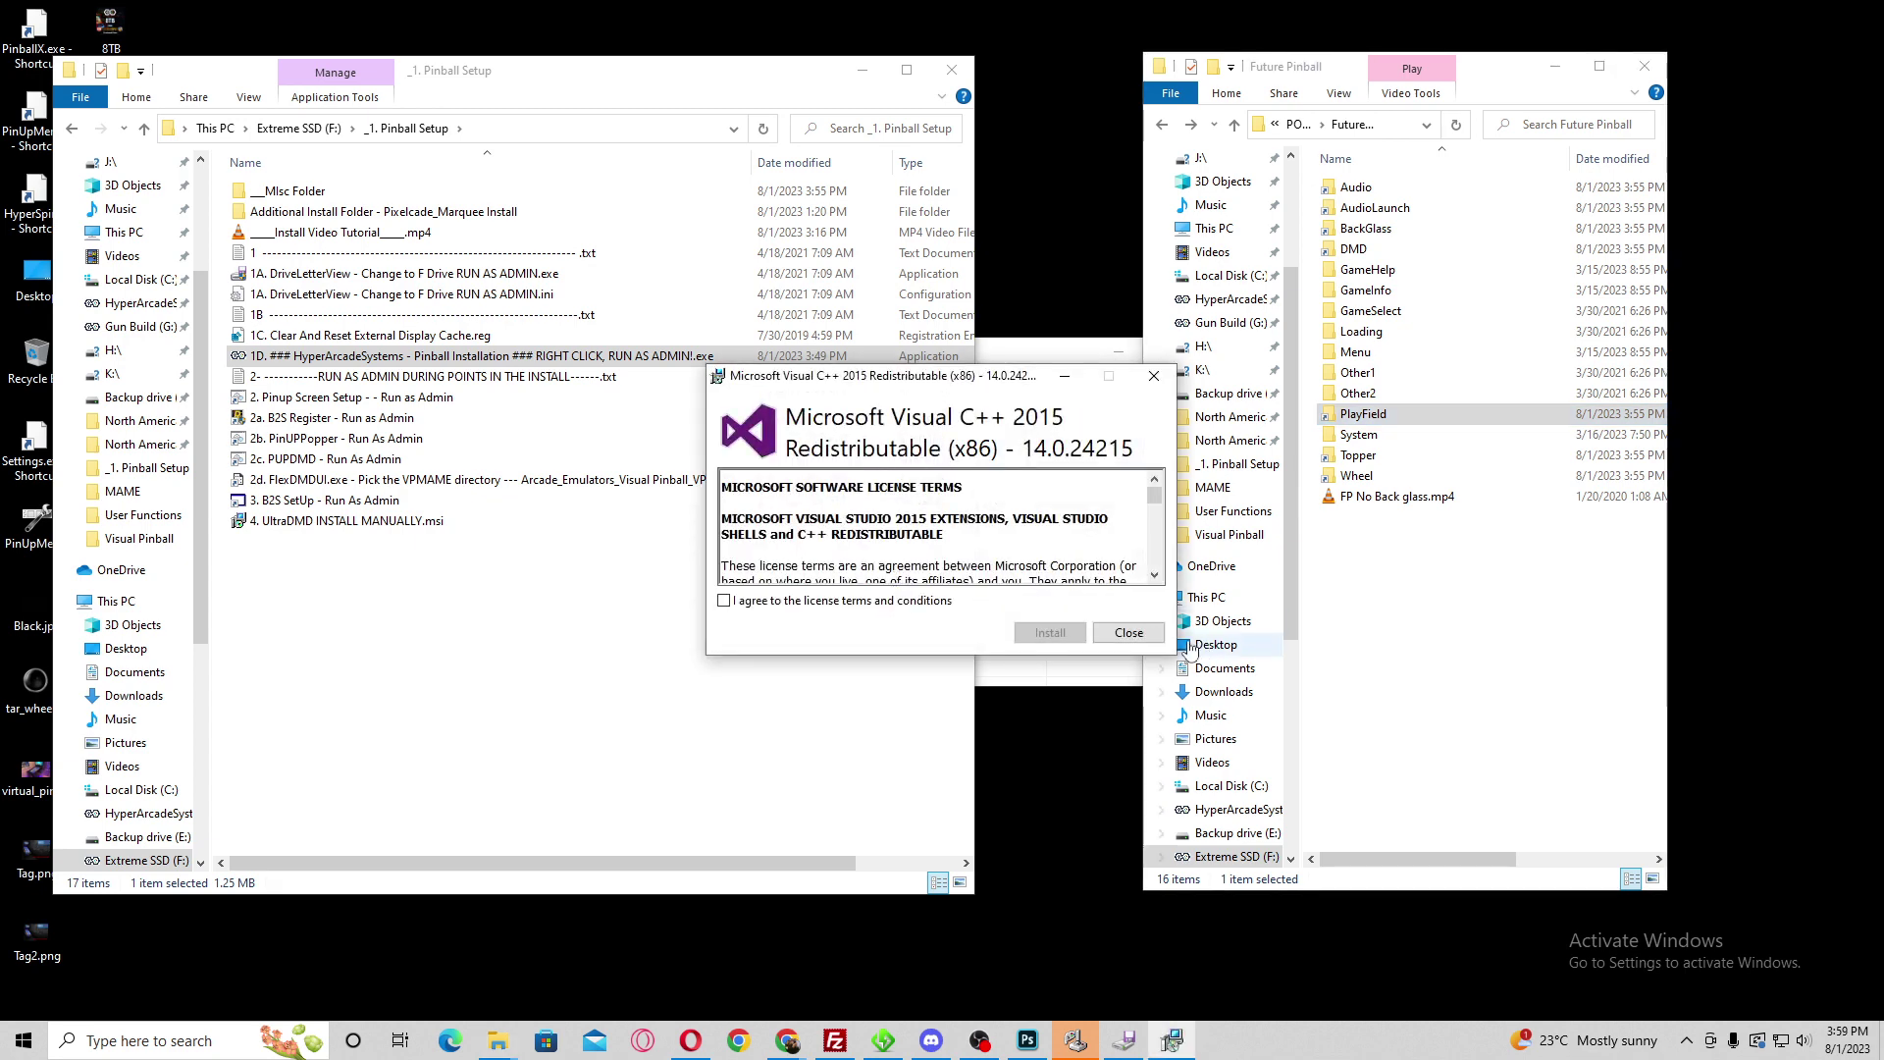
pyautogui.click(1128, 633)
pyautogui.click(1002, 584)
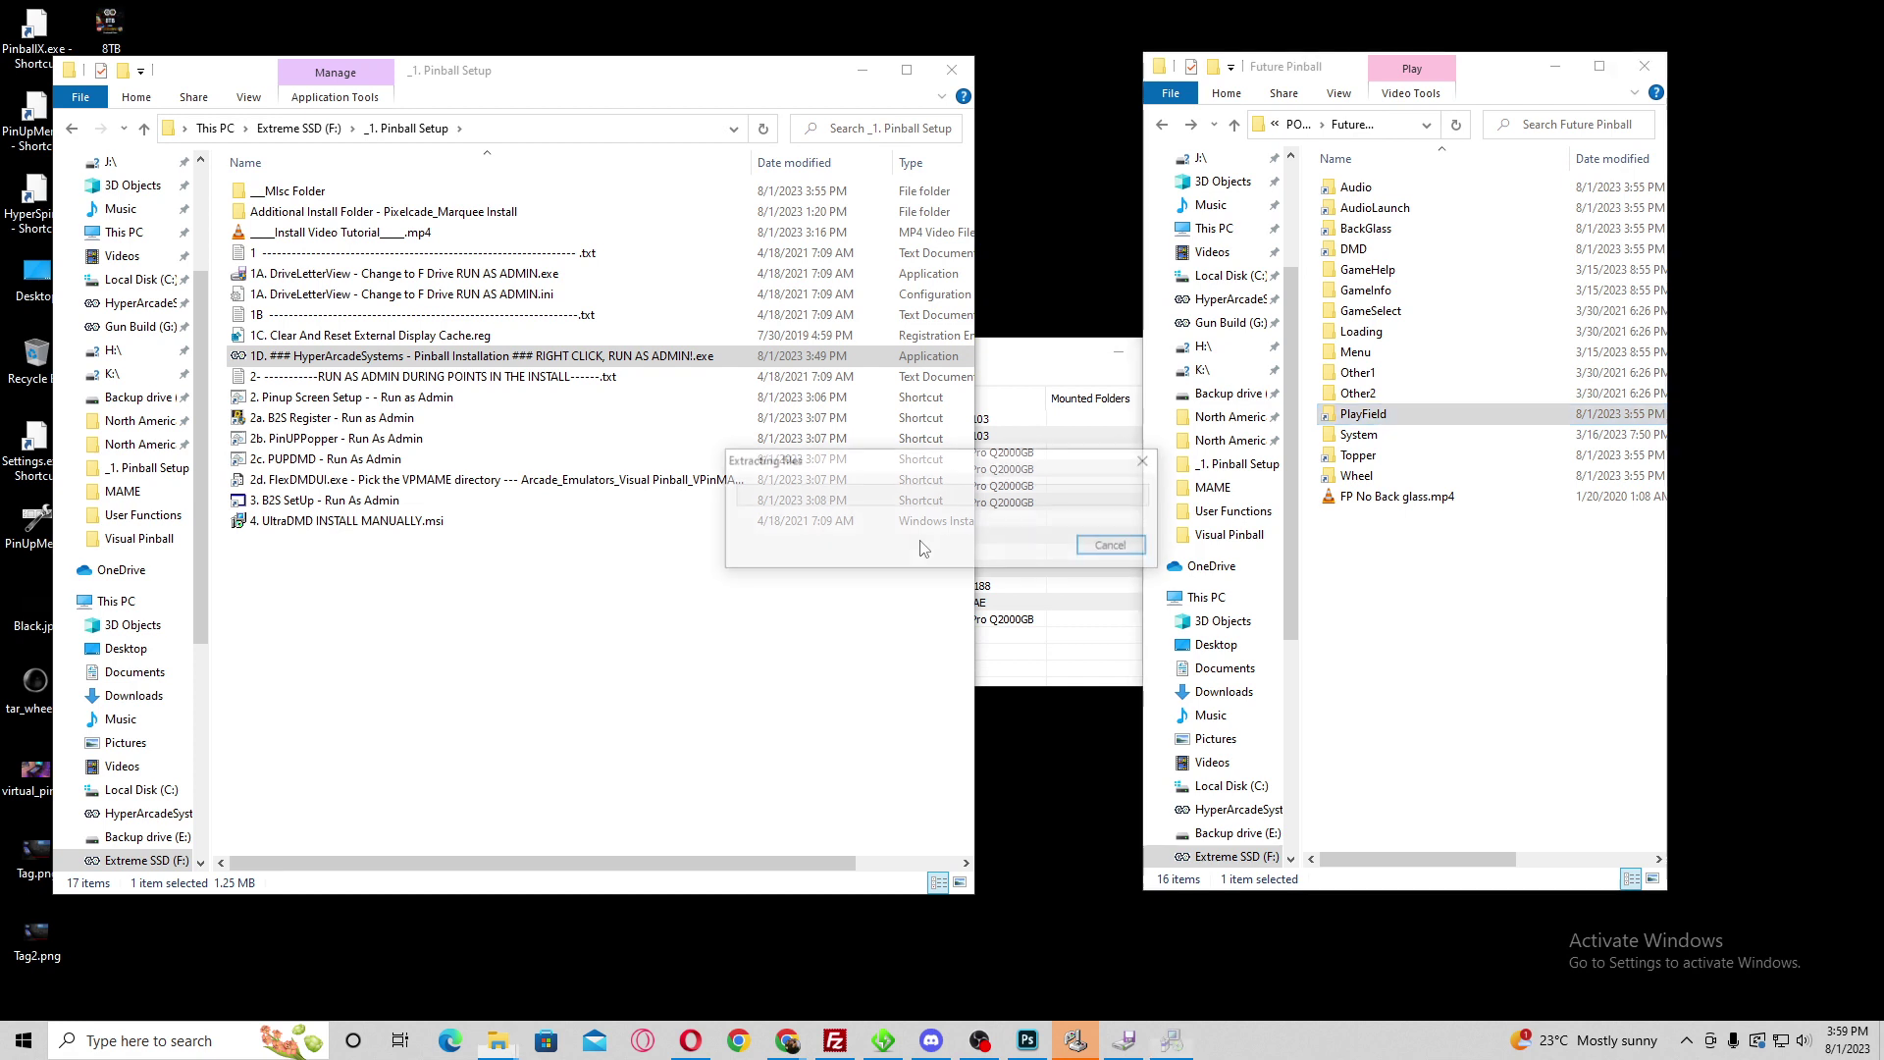
pyautogui.press('Escape')
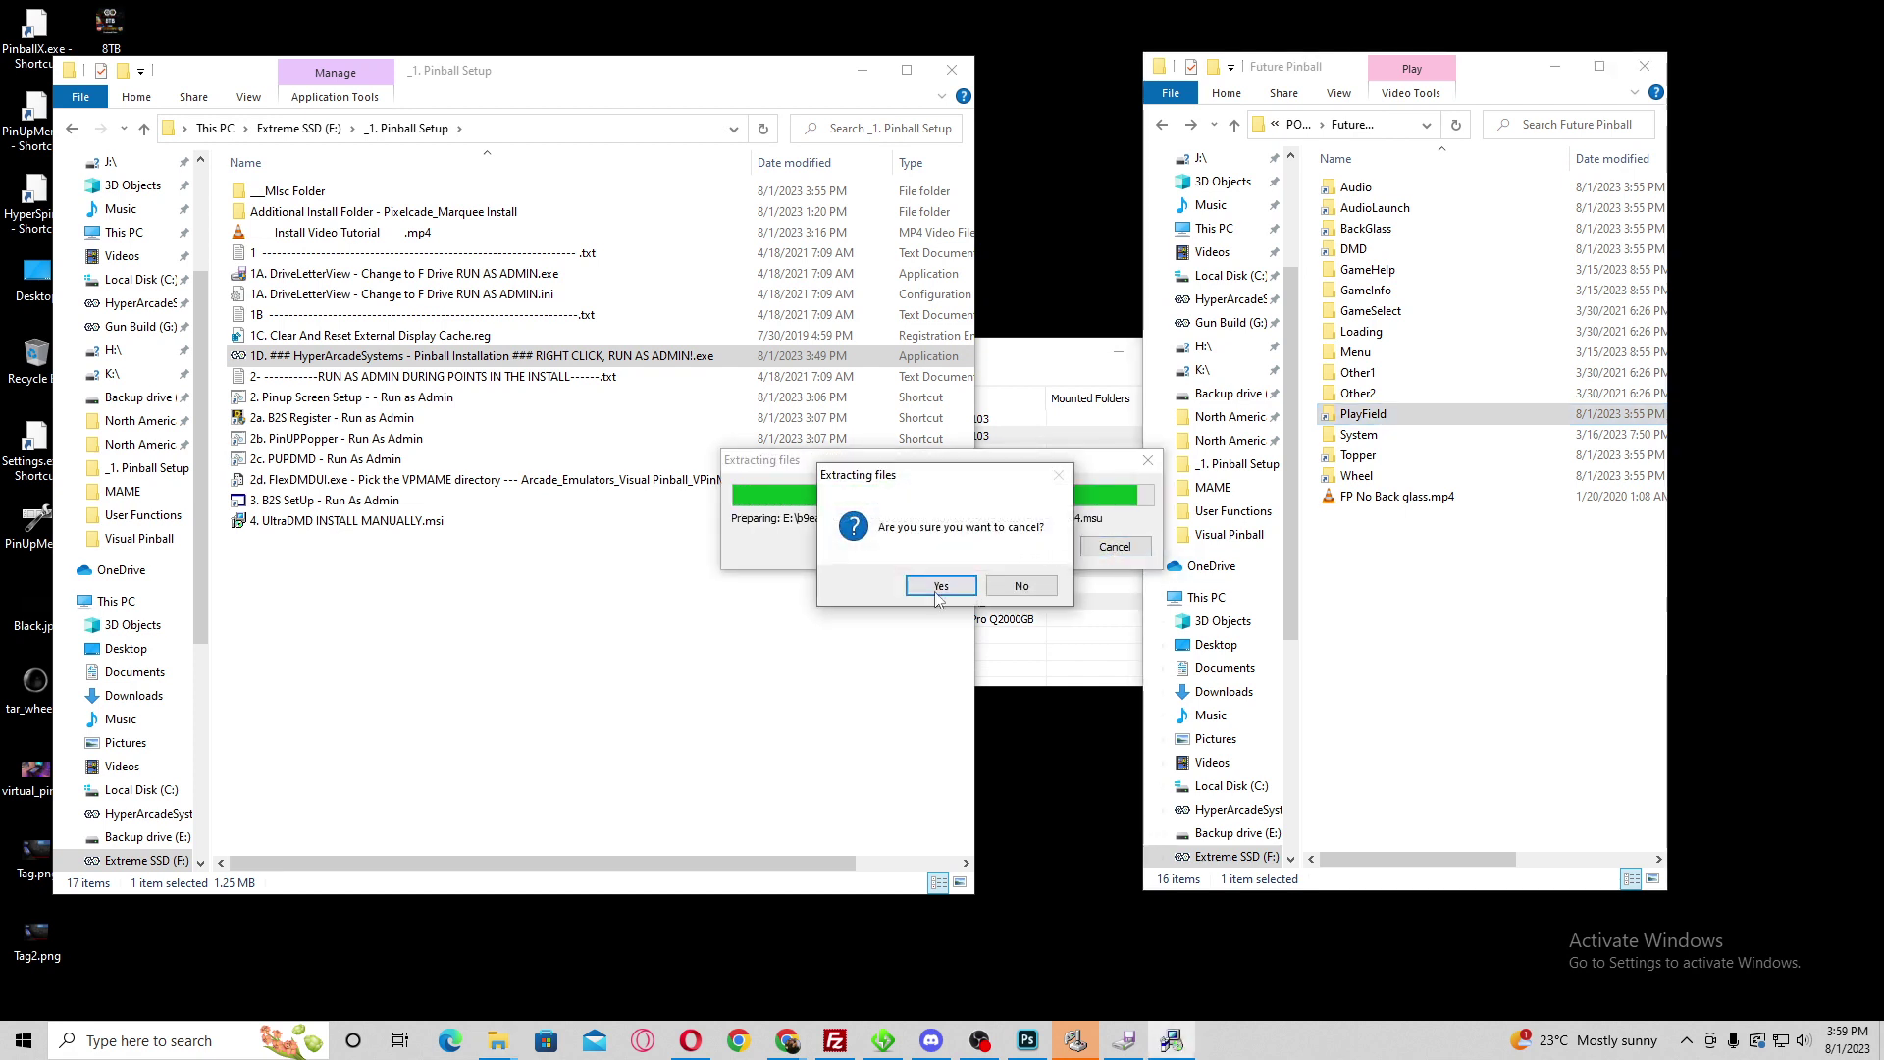
pyautogui.click(940, 587)
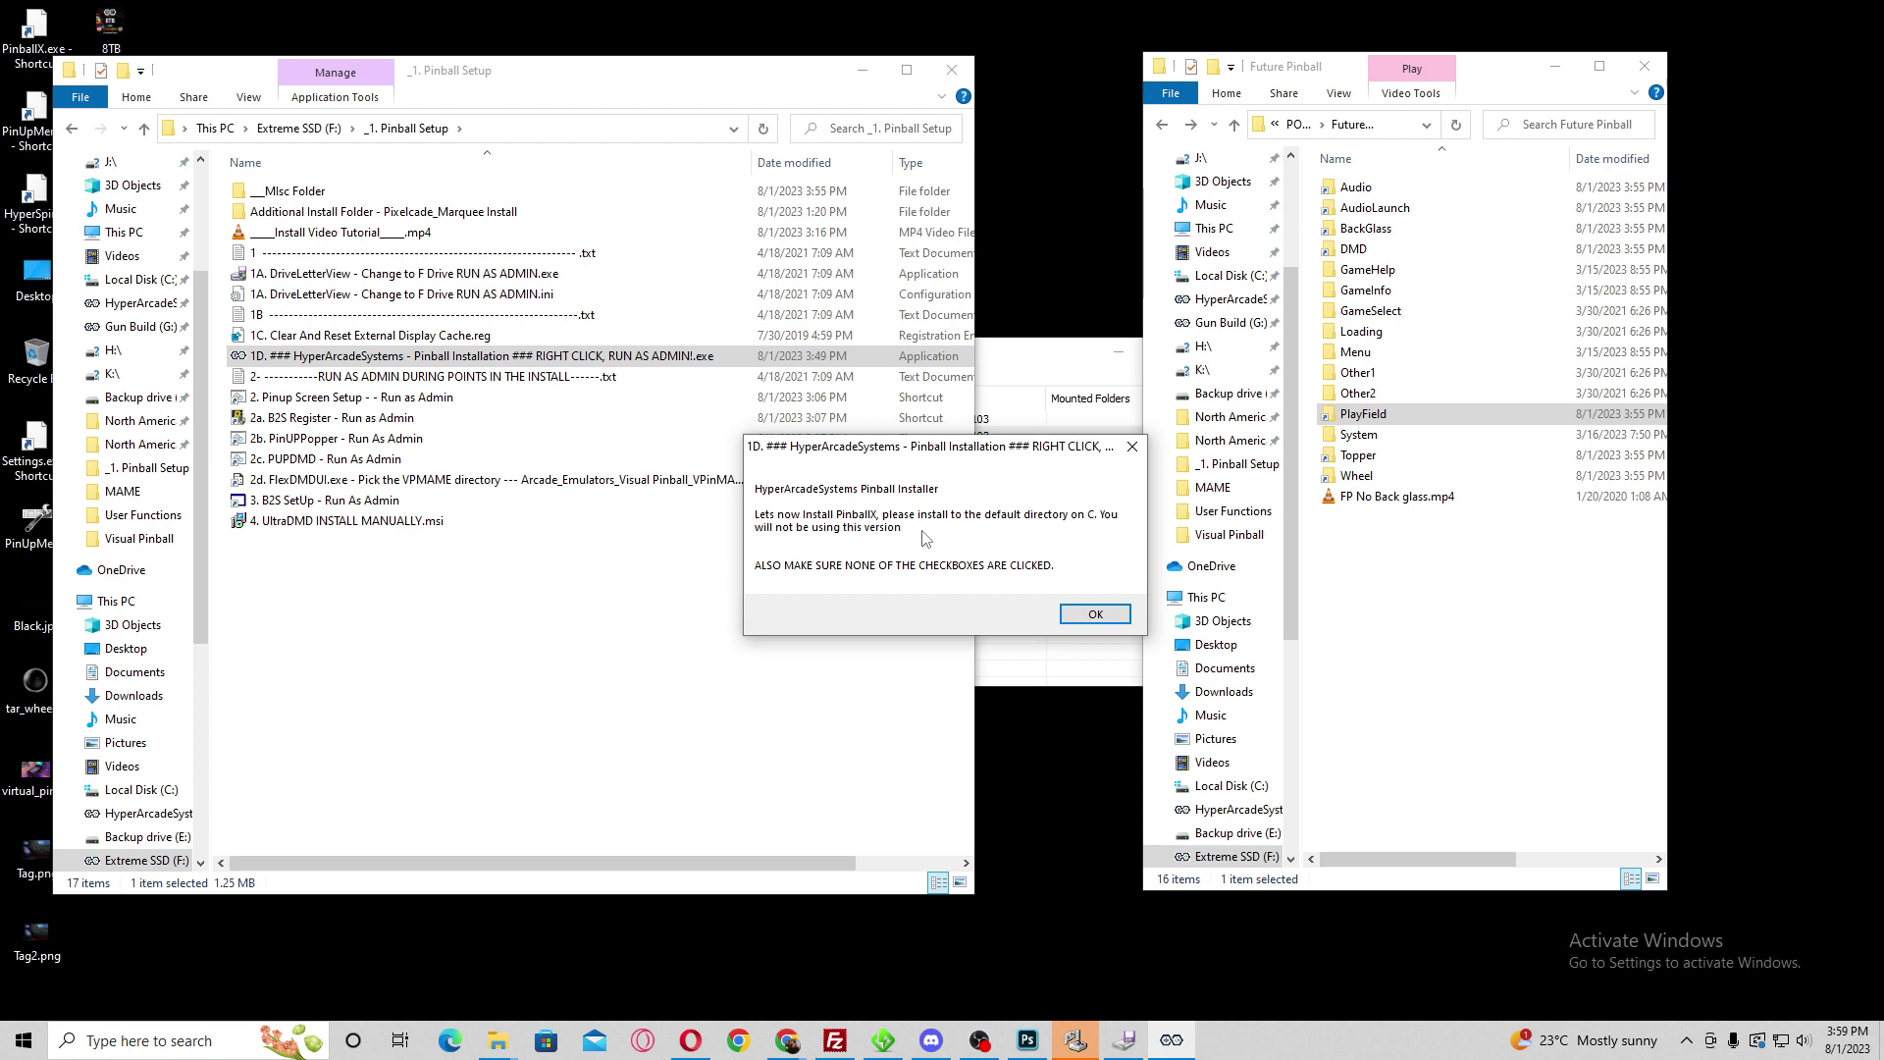
# Step: Cancel the PinballX setup at its language selection and merge the 3S 2K Final.reg file into the registry
pyautogui.click(1095, 614)
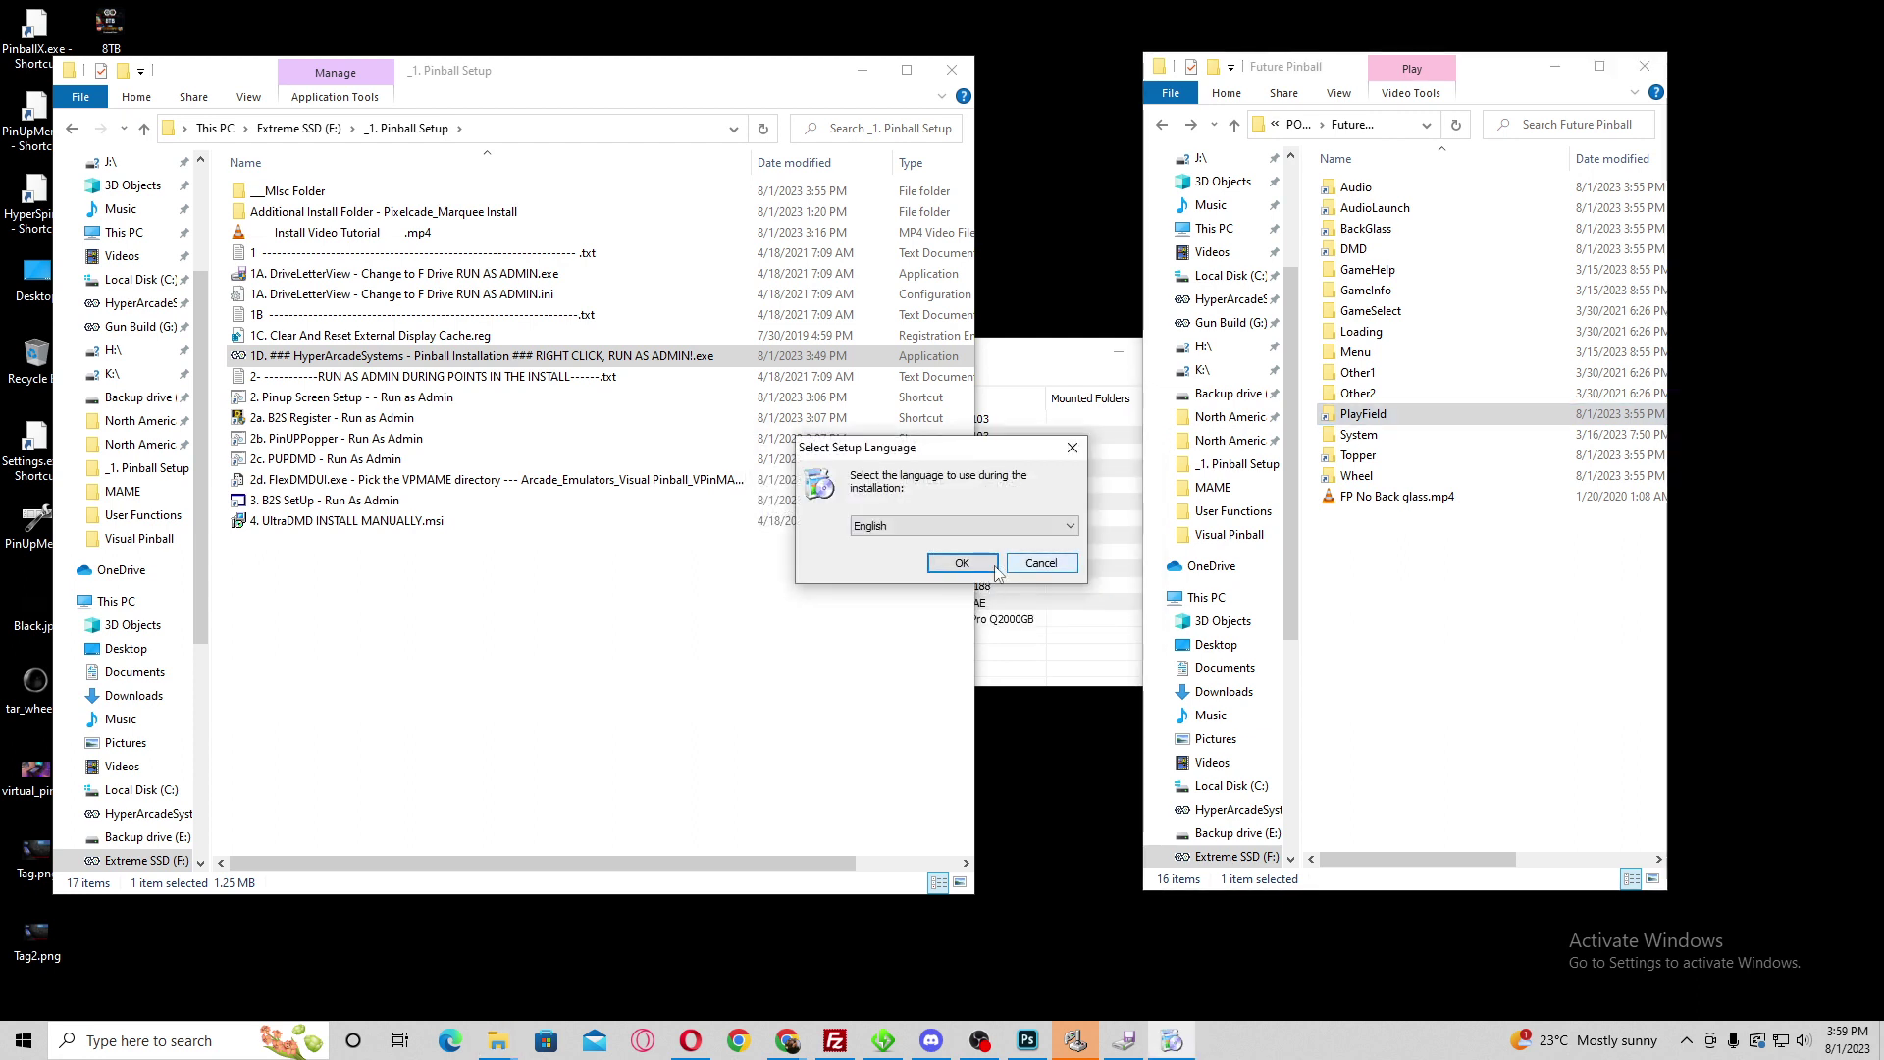
pyautogui.click(1041, 563)
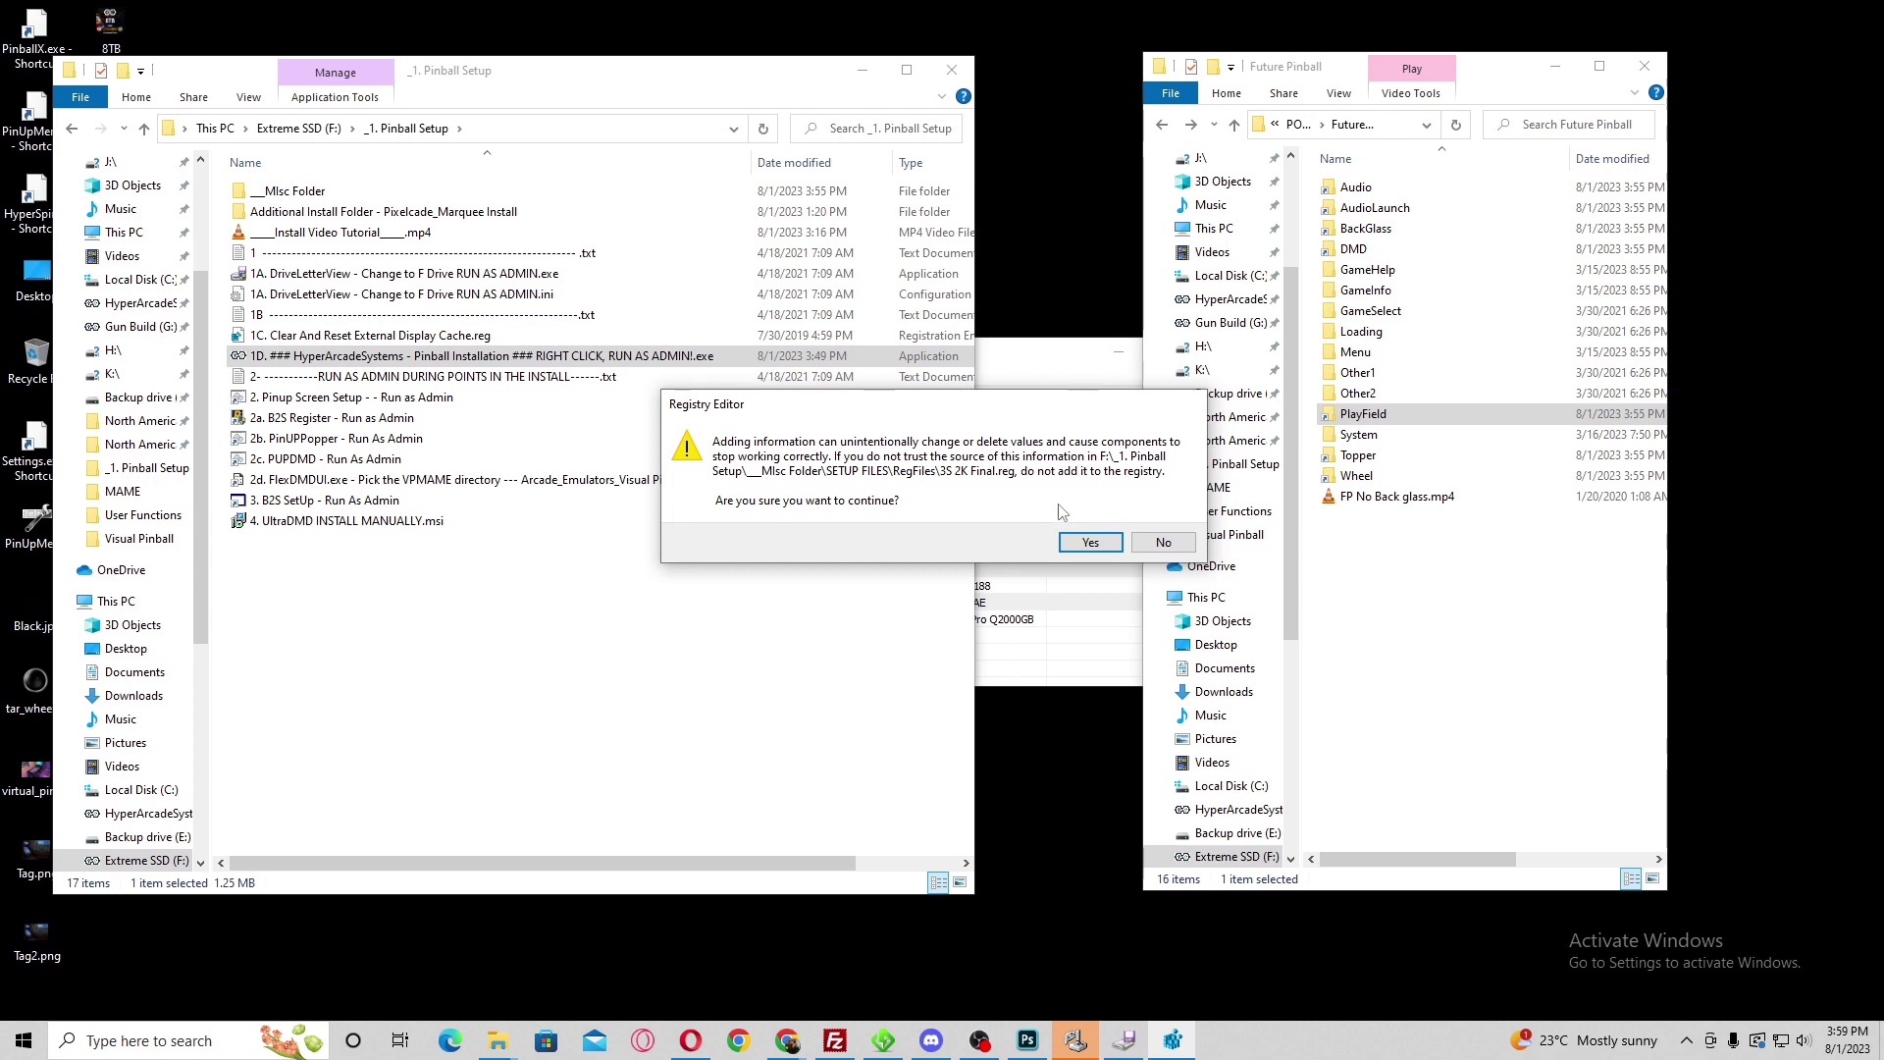
pyautogui.click(1091, 541)
pyautogui.click(1163, 521)
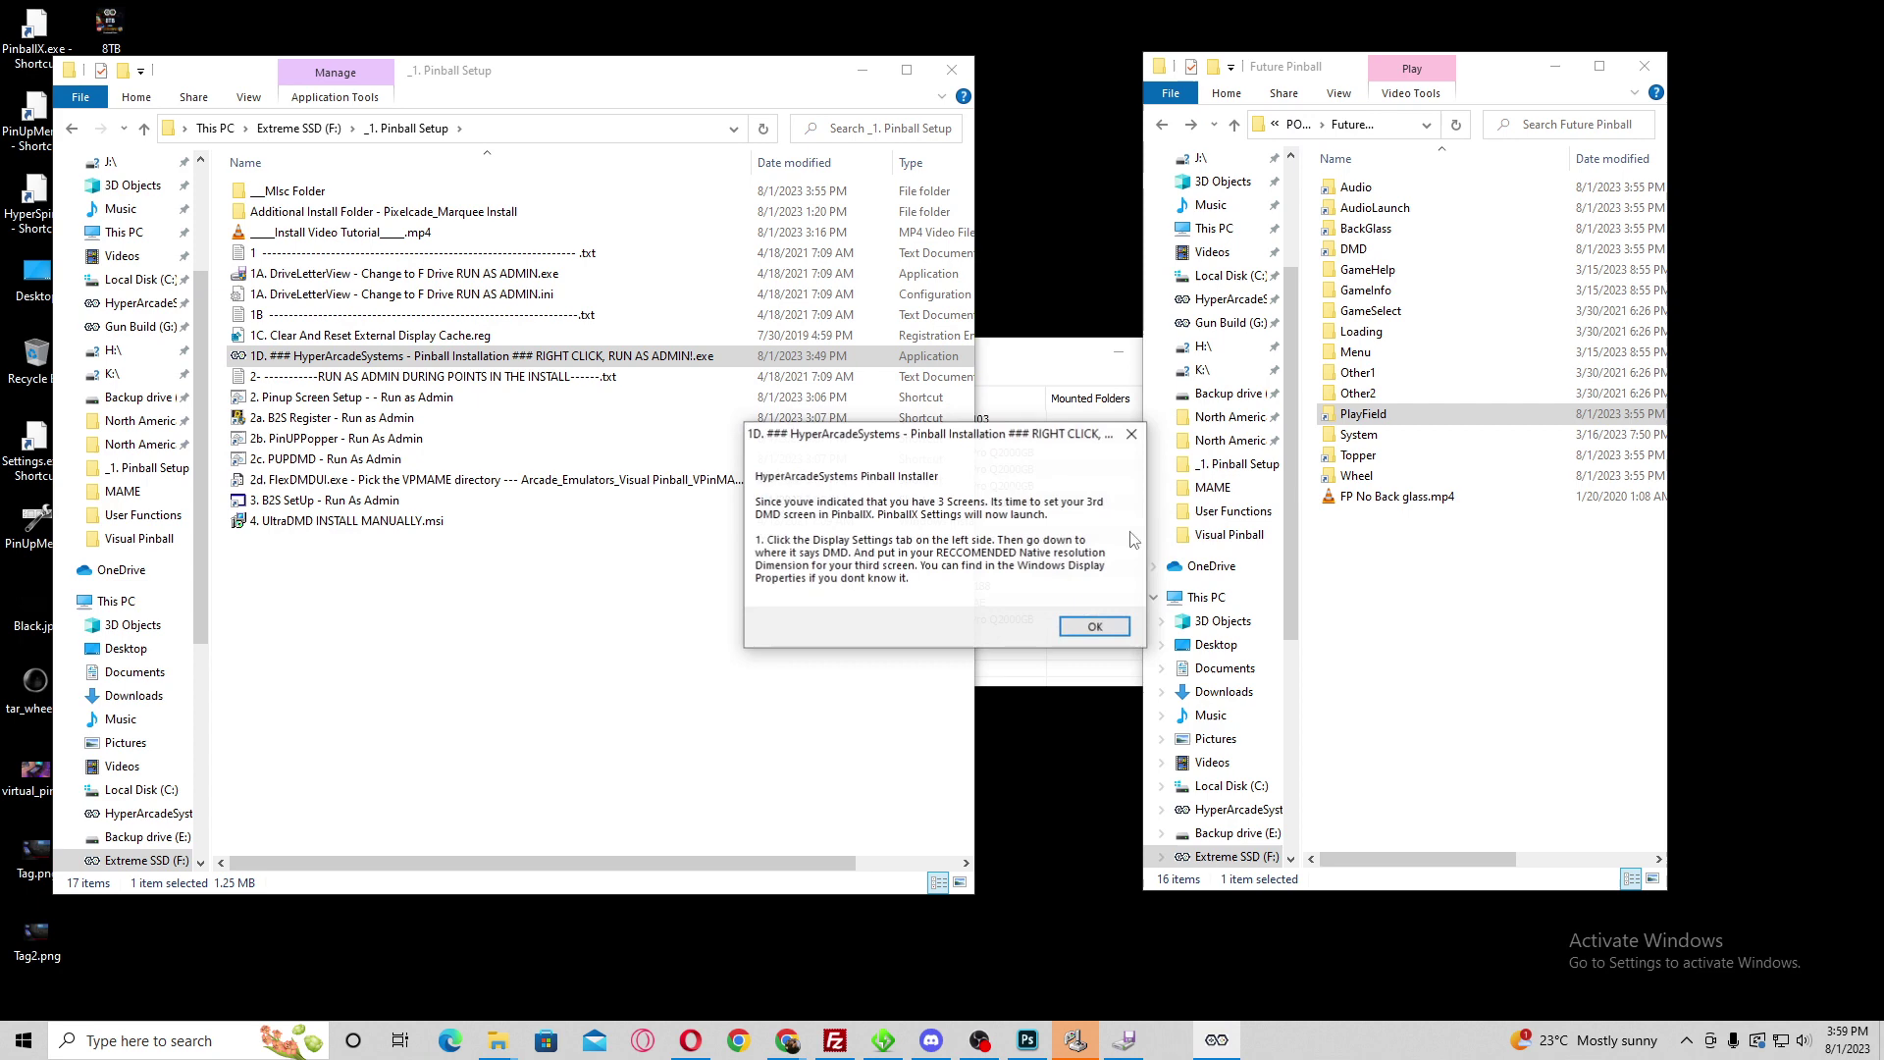
# Step: Open the Display Settings of the PinballX Setup Wizard and compare the Backglass and DMD positioning with the third-screen diagram
pyautogui.click(1094, 630)
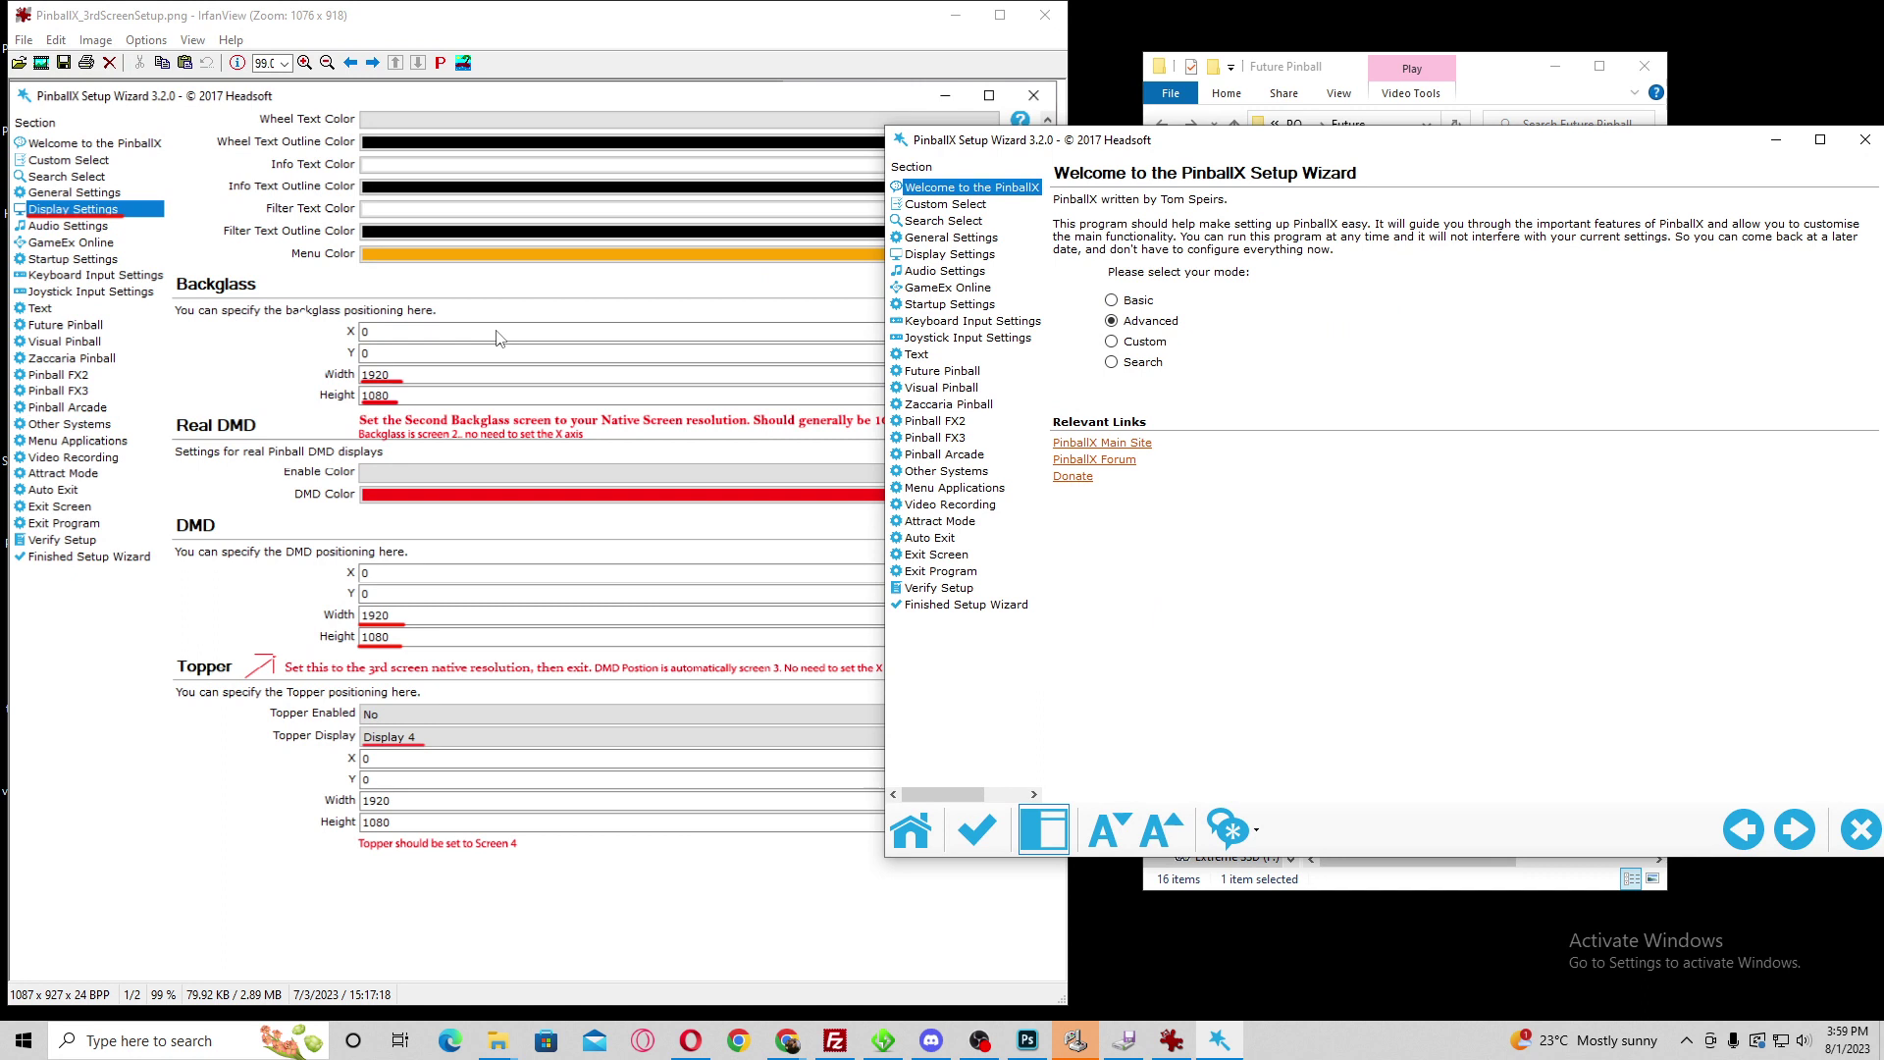
pyautogui.click(947, 255)
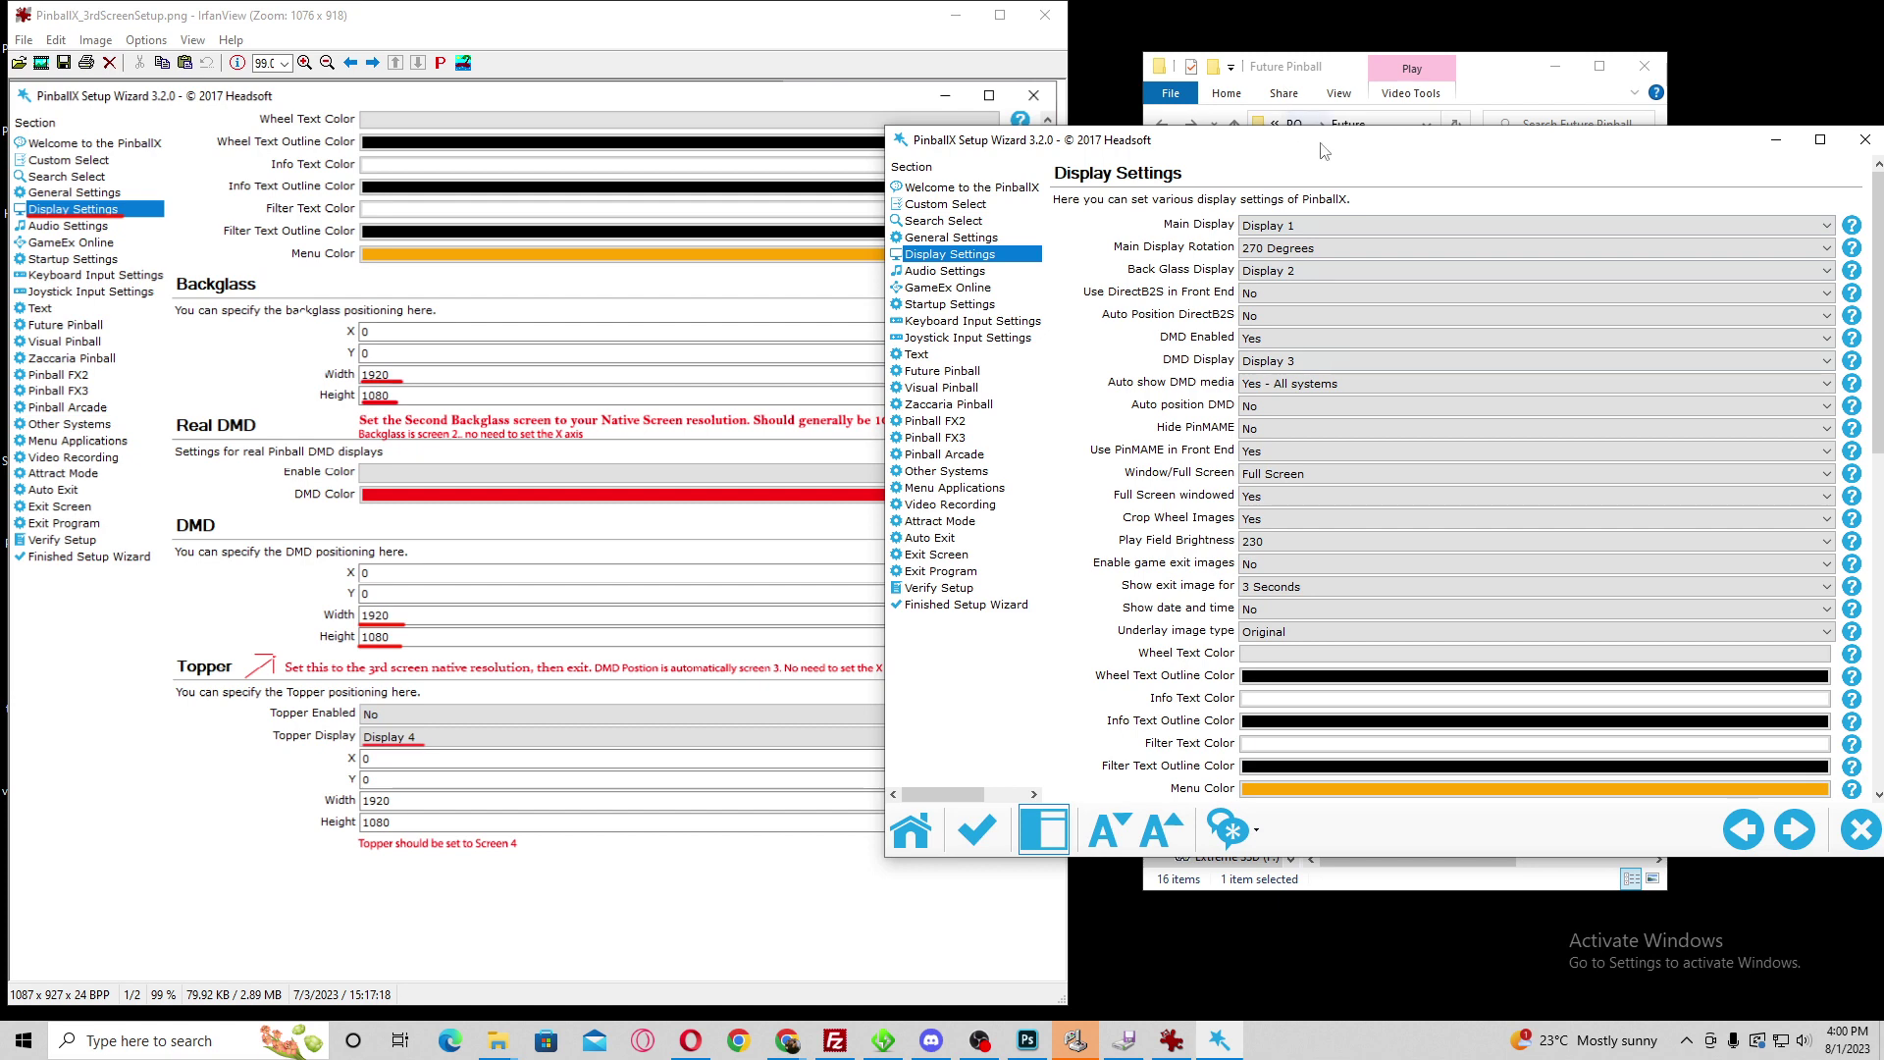
pyautogui.moveTo(1321, 150); pyautogui.dragTo(1337, 61)
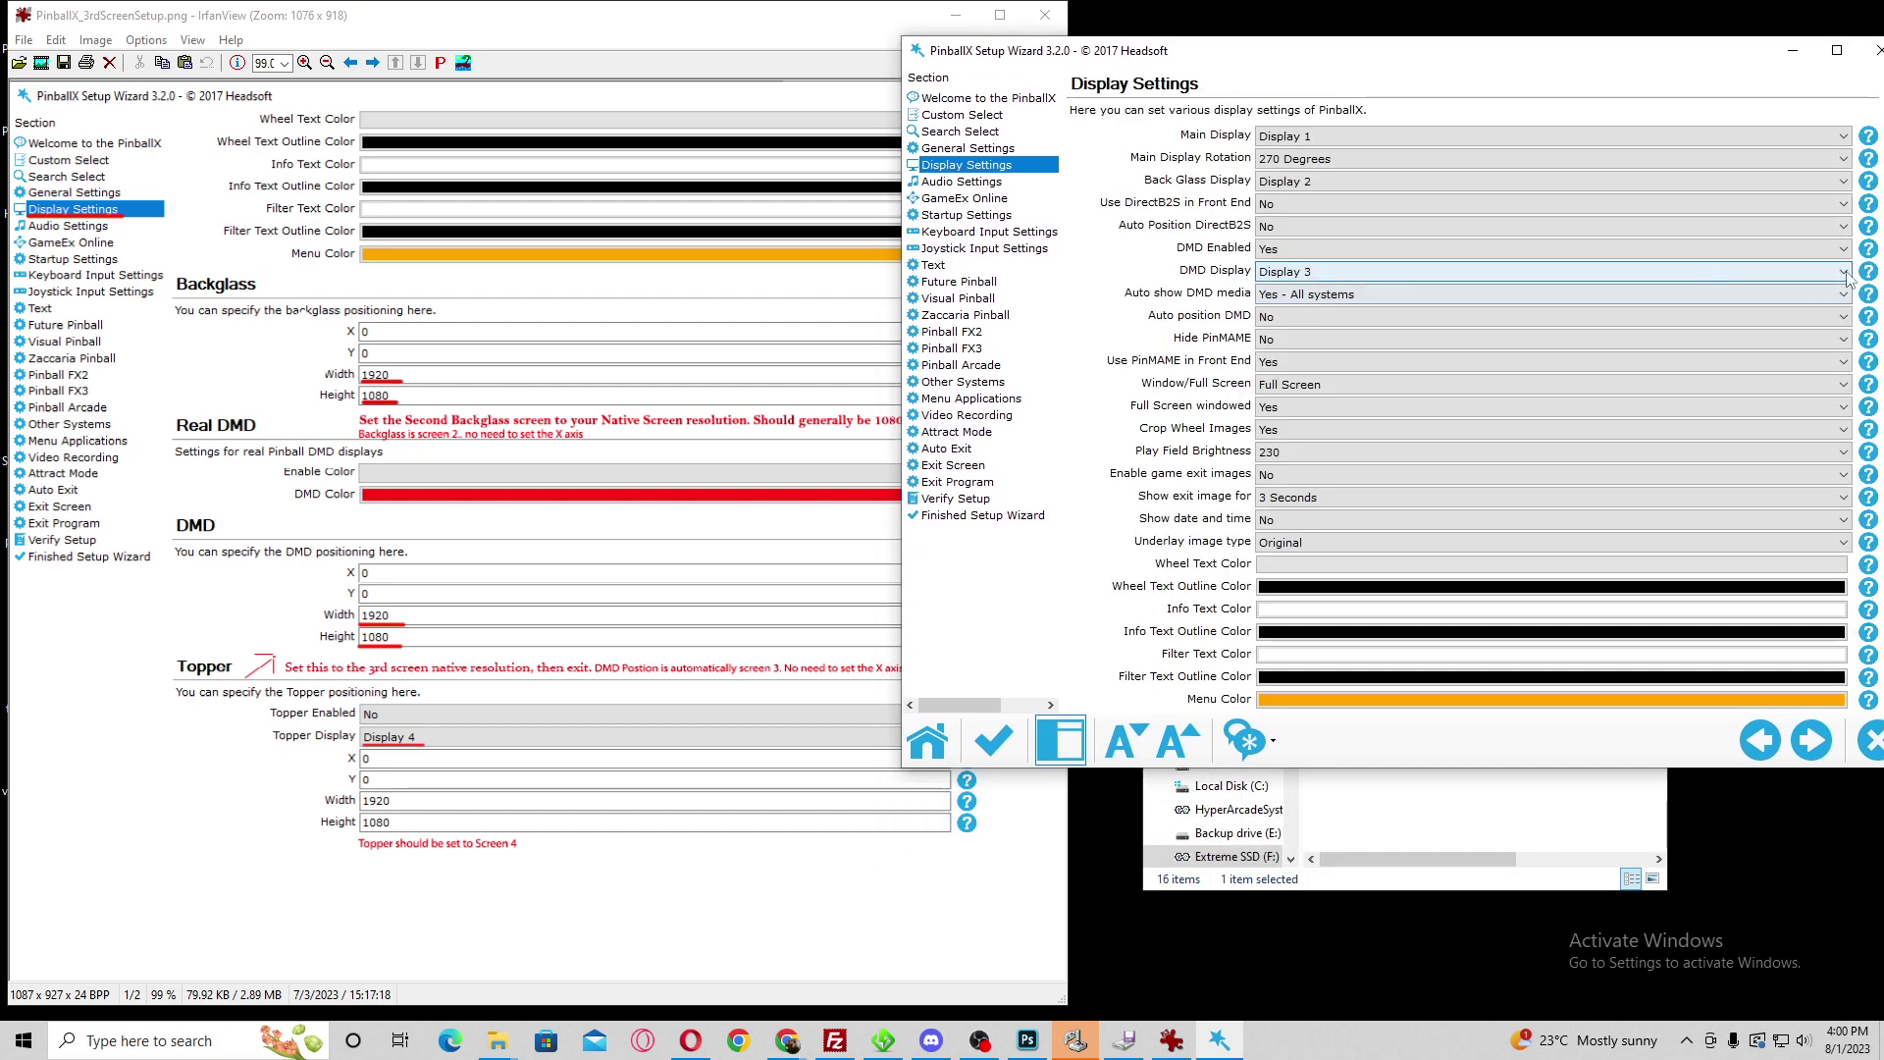
pyautogui.moveTo(1708, 54); pyautogui.dragTo(1651, 54)
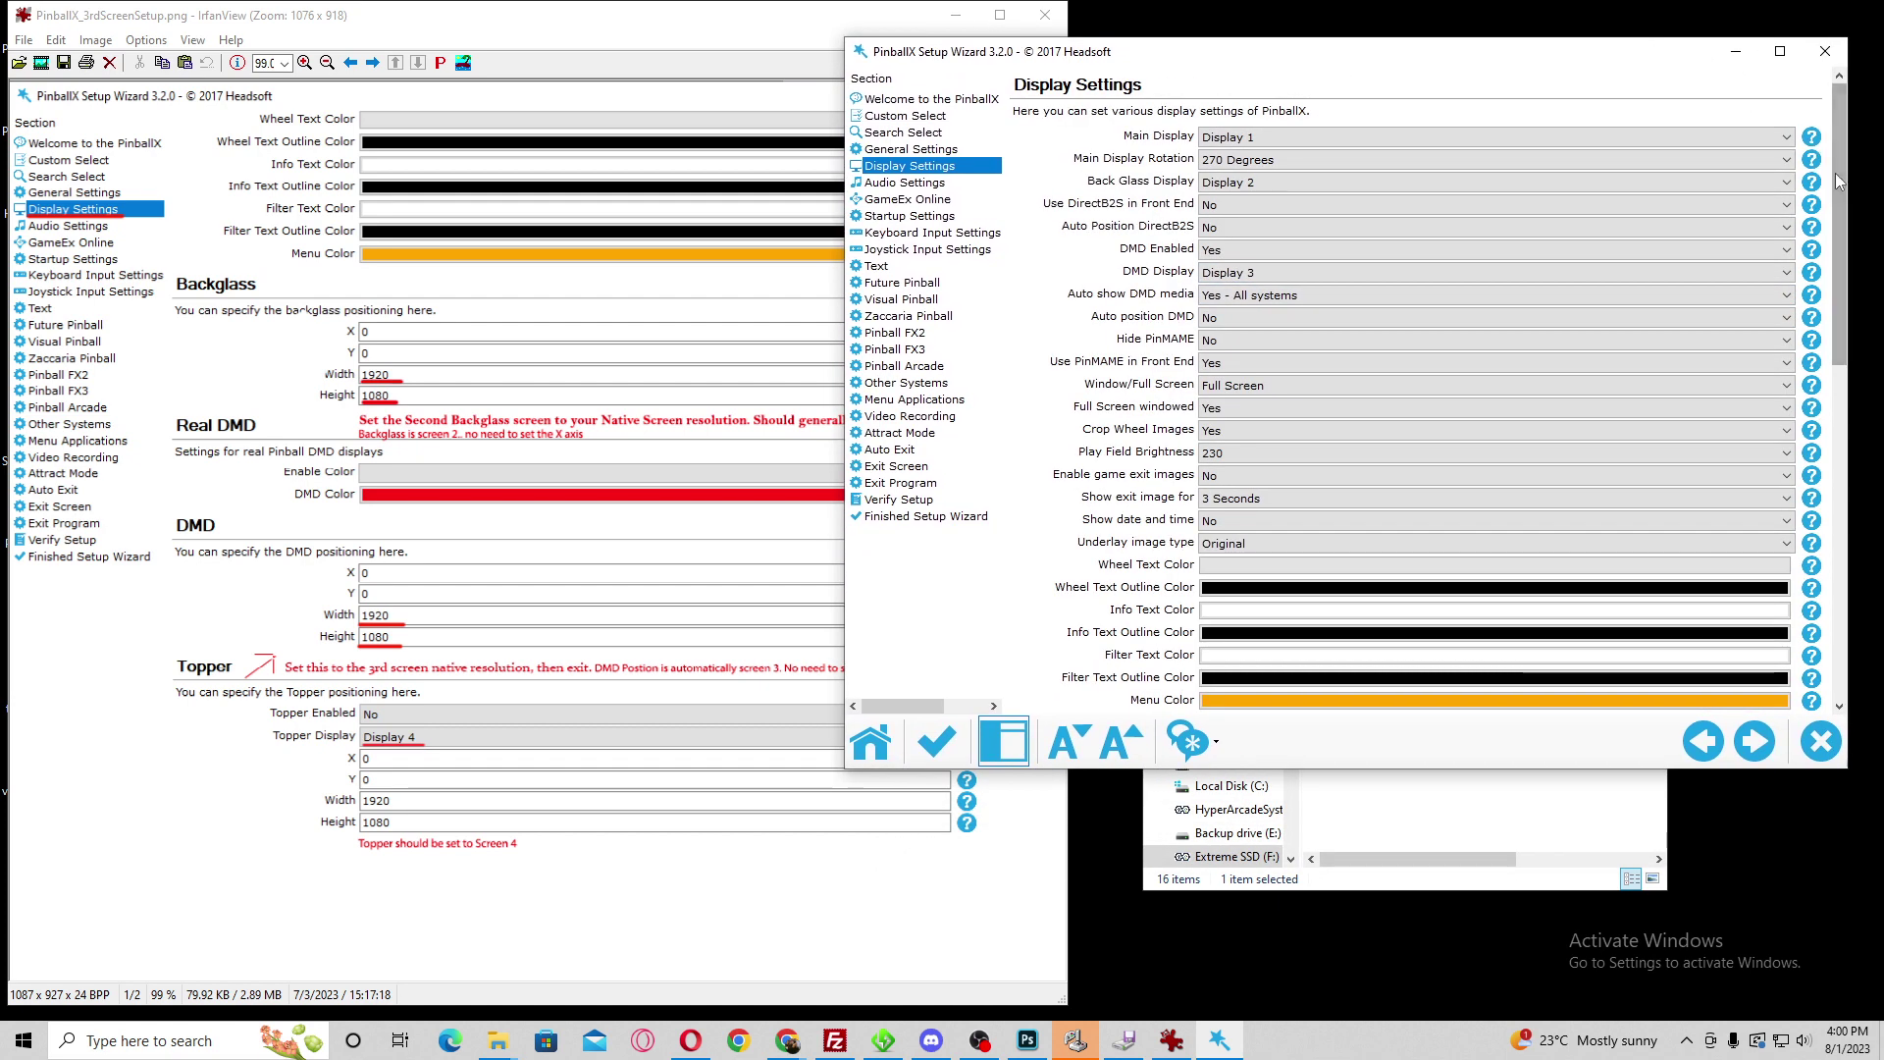
pyautogui.moveTo(1838, 182); pyautogui.dragTo(1838, 382)
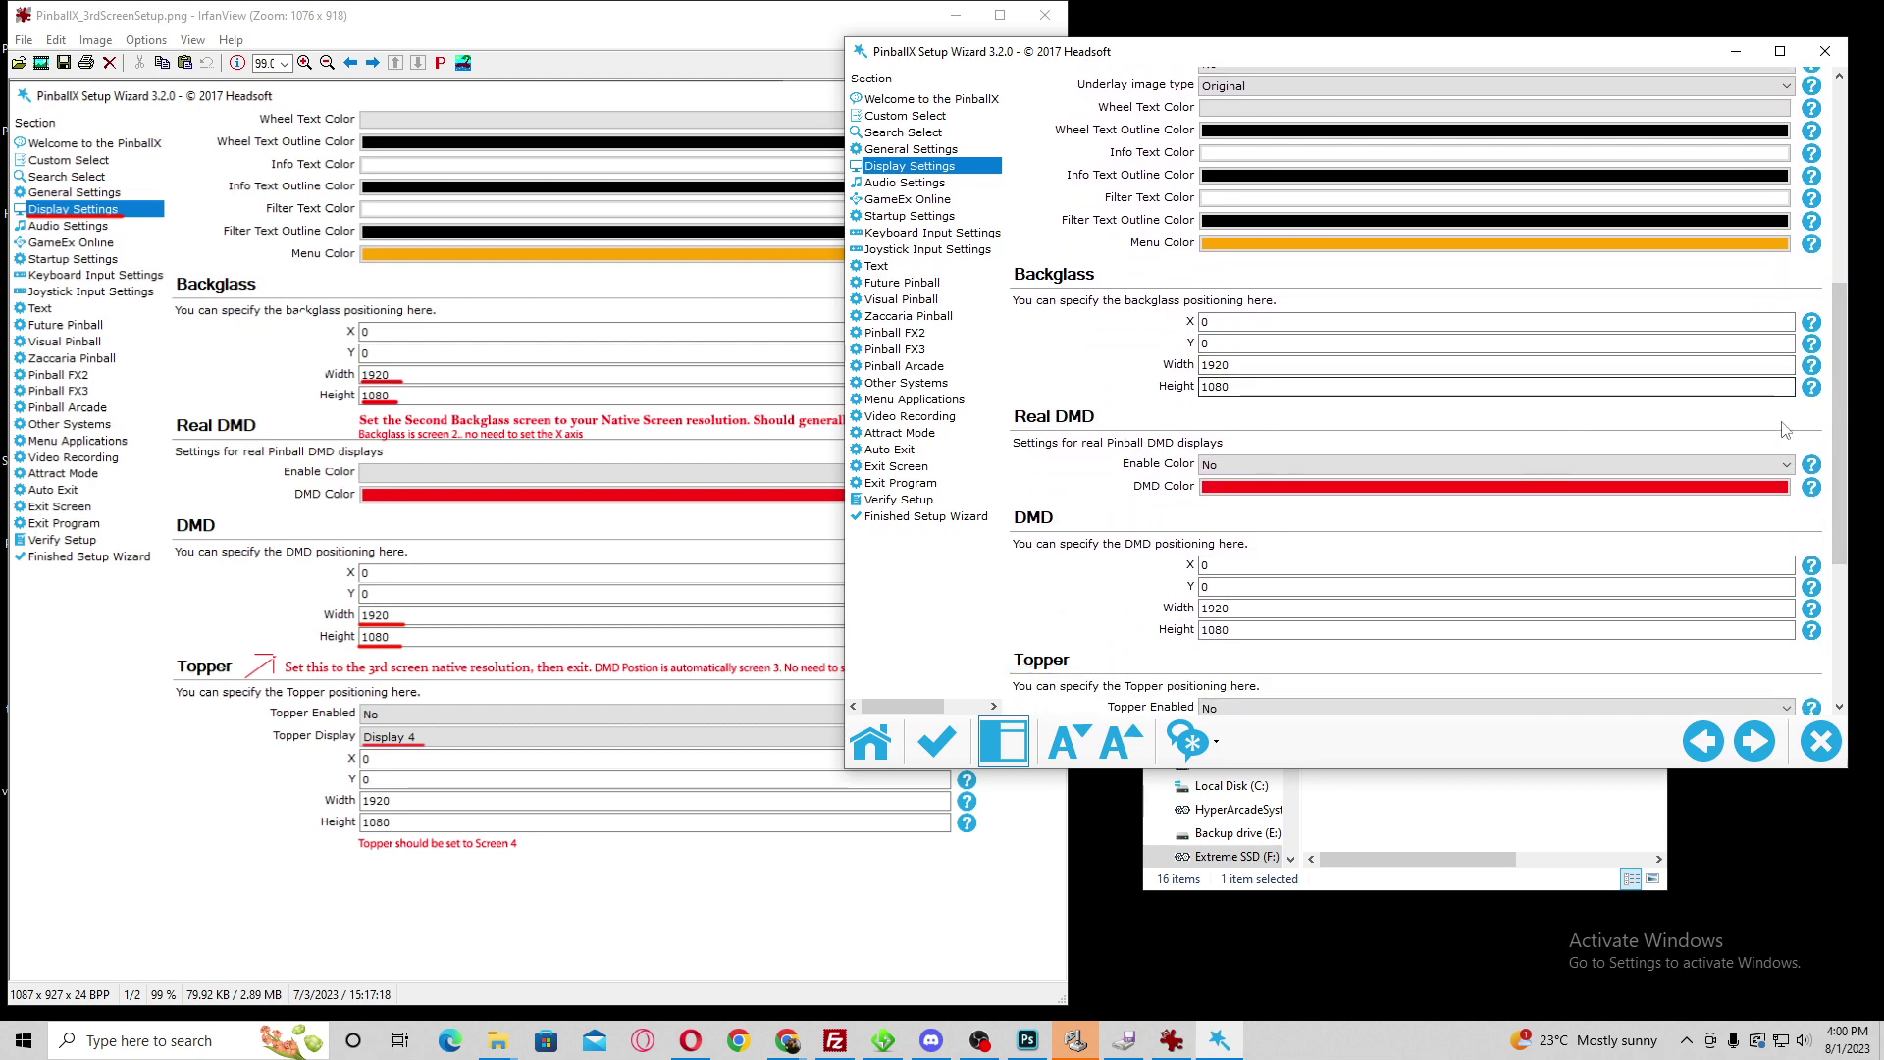
pyautogui.scroll(-3, 1843, 484)
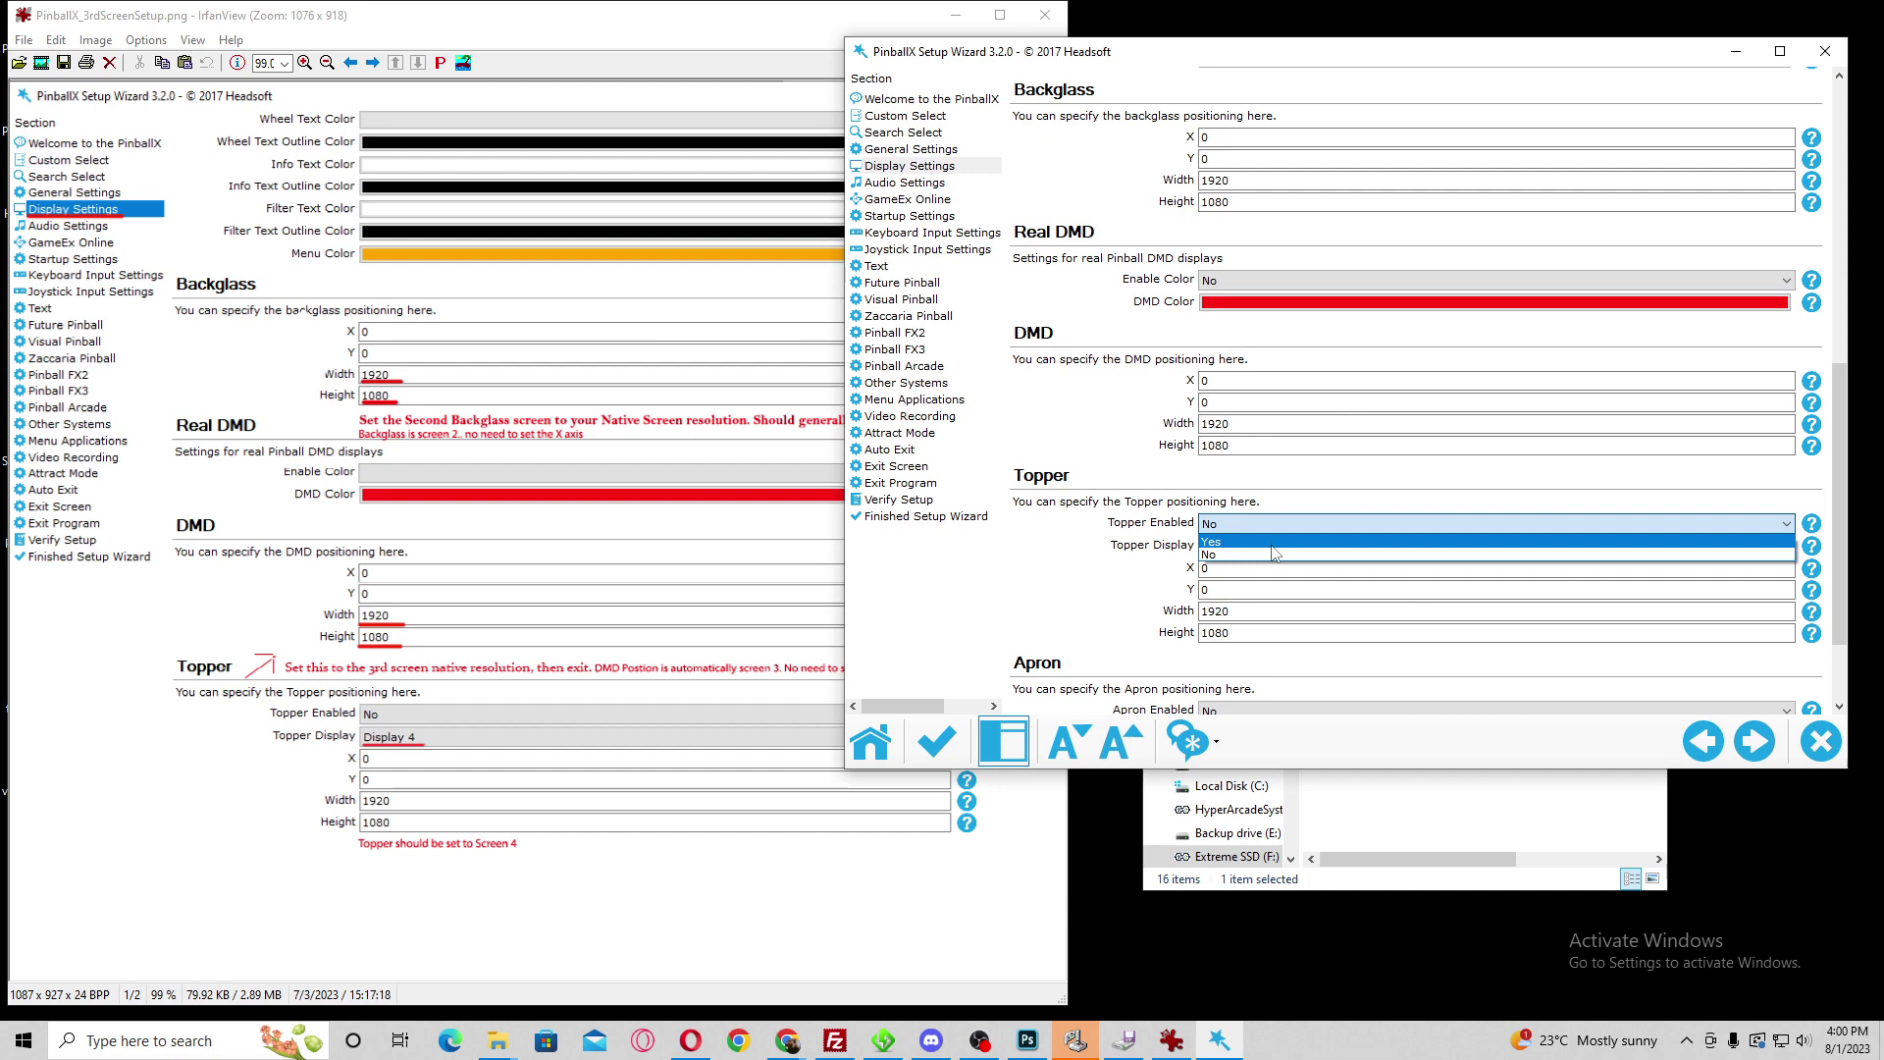
# Step: Try enabling the topper, return Topper Enabled to No, and check the topper's width and height fields
pyautogui.click(1273, 542)
pyautogui.click(1276, 524)
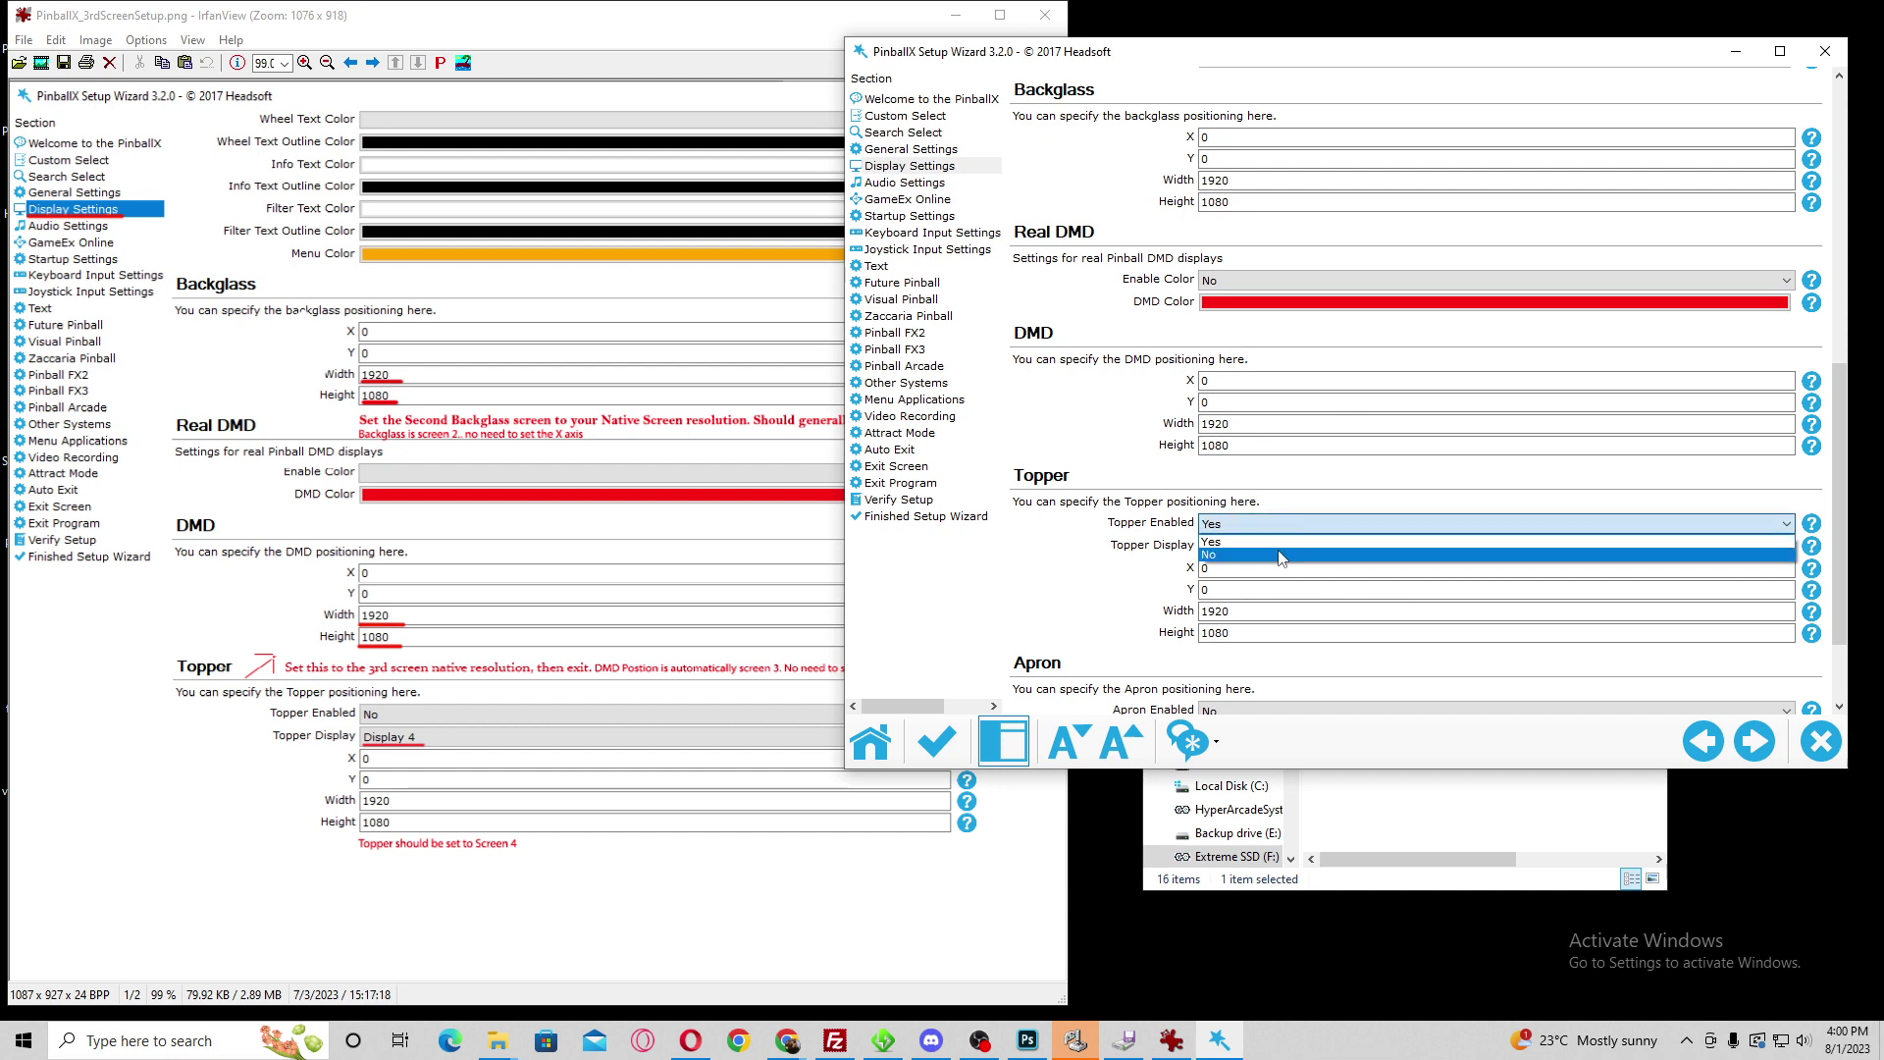
pyautogui.click(1281, 557)
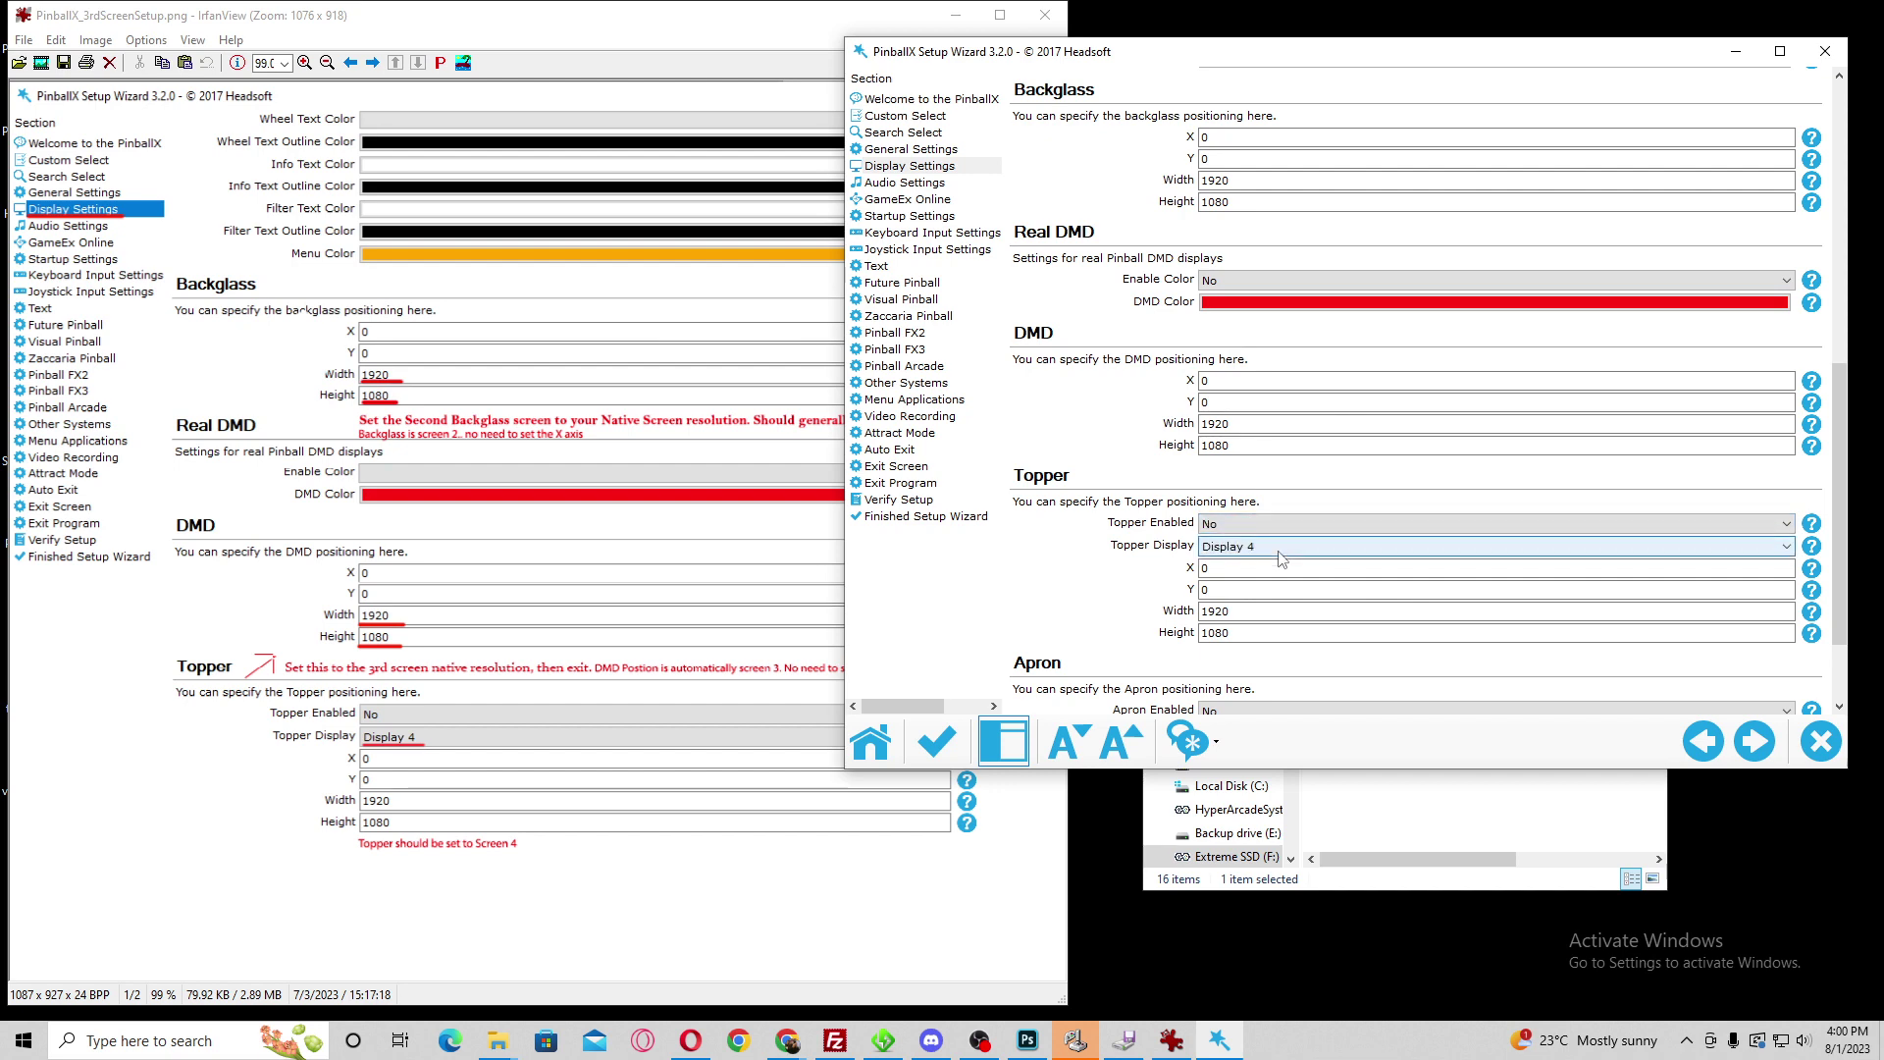
pyautogui.doubleClick(1261, 610)
pyautogui.doubleClick(1250, 631)
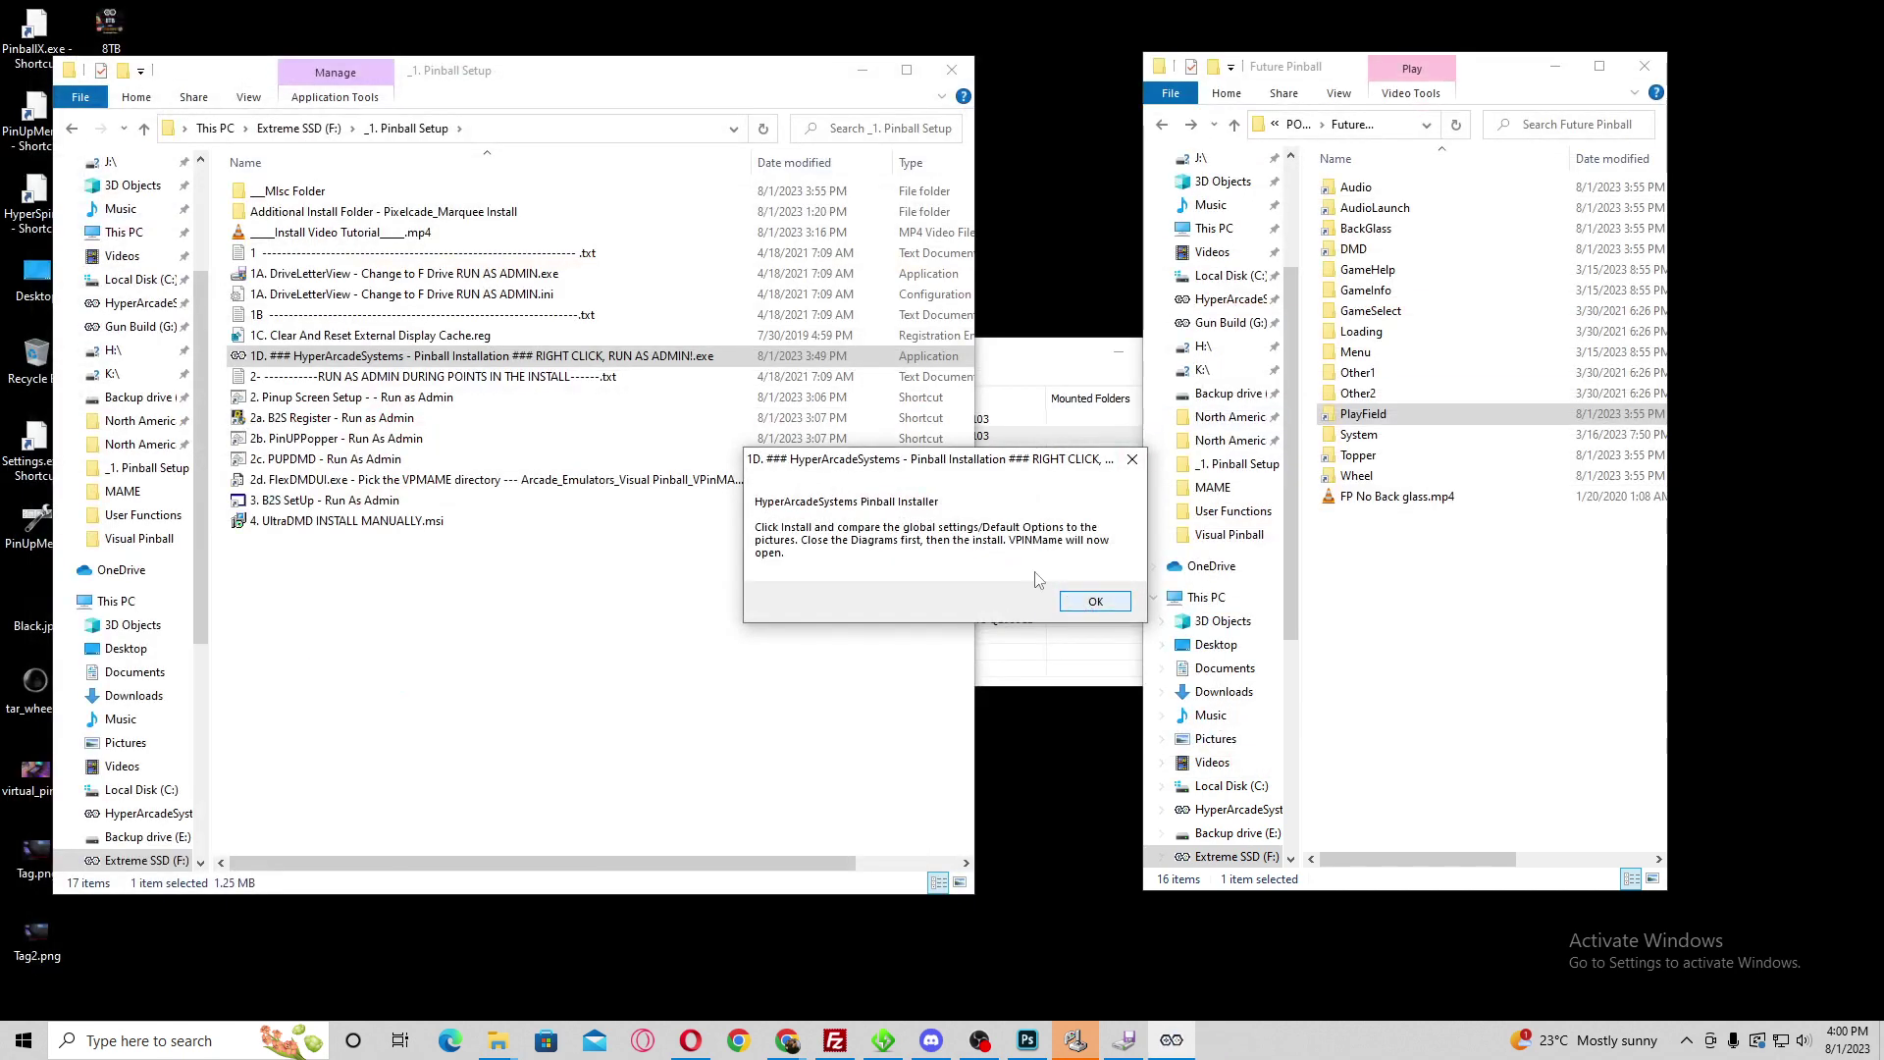
# Step: Open the VPinMAME installation program and compare its global path settings with the reference diagram, checking for the F: drive
pyautogui.click(1095, 603)
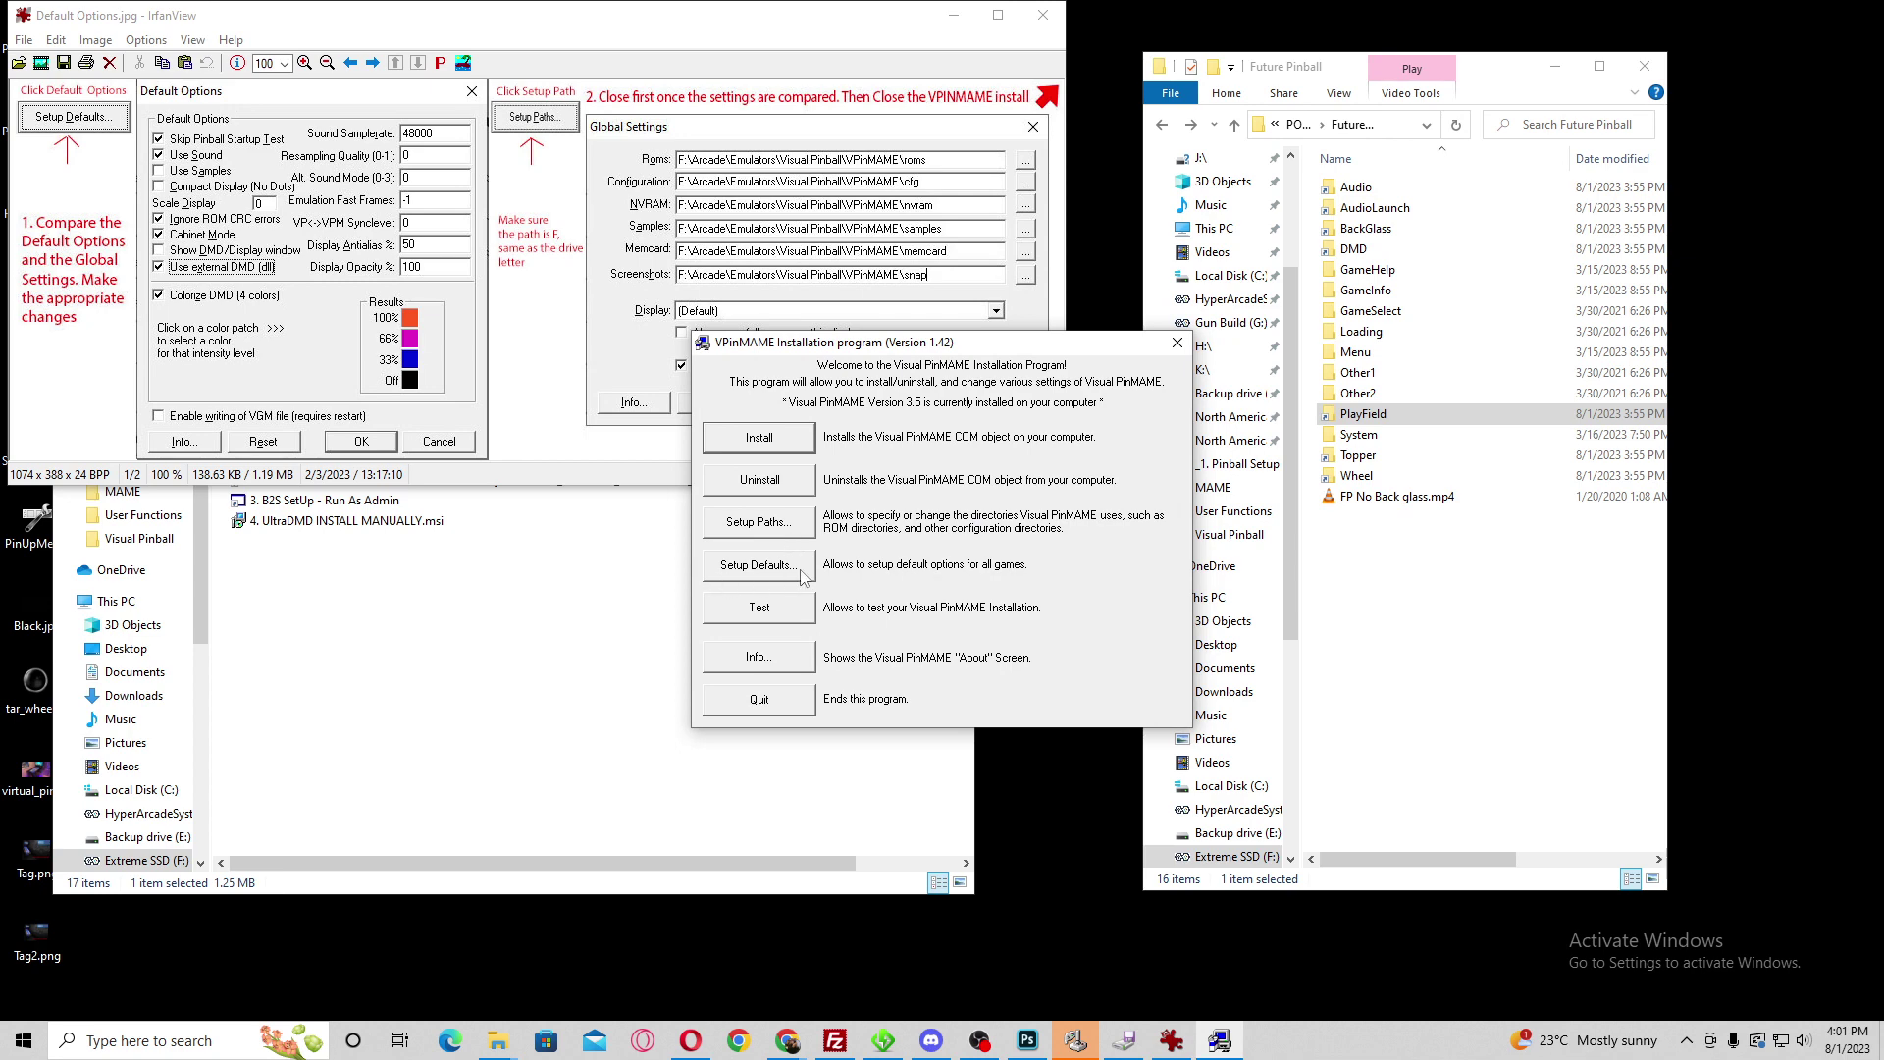
pyautogui.click(759, 523)
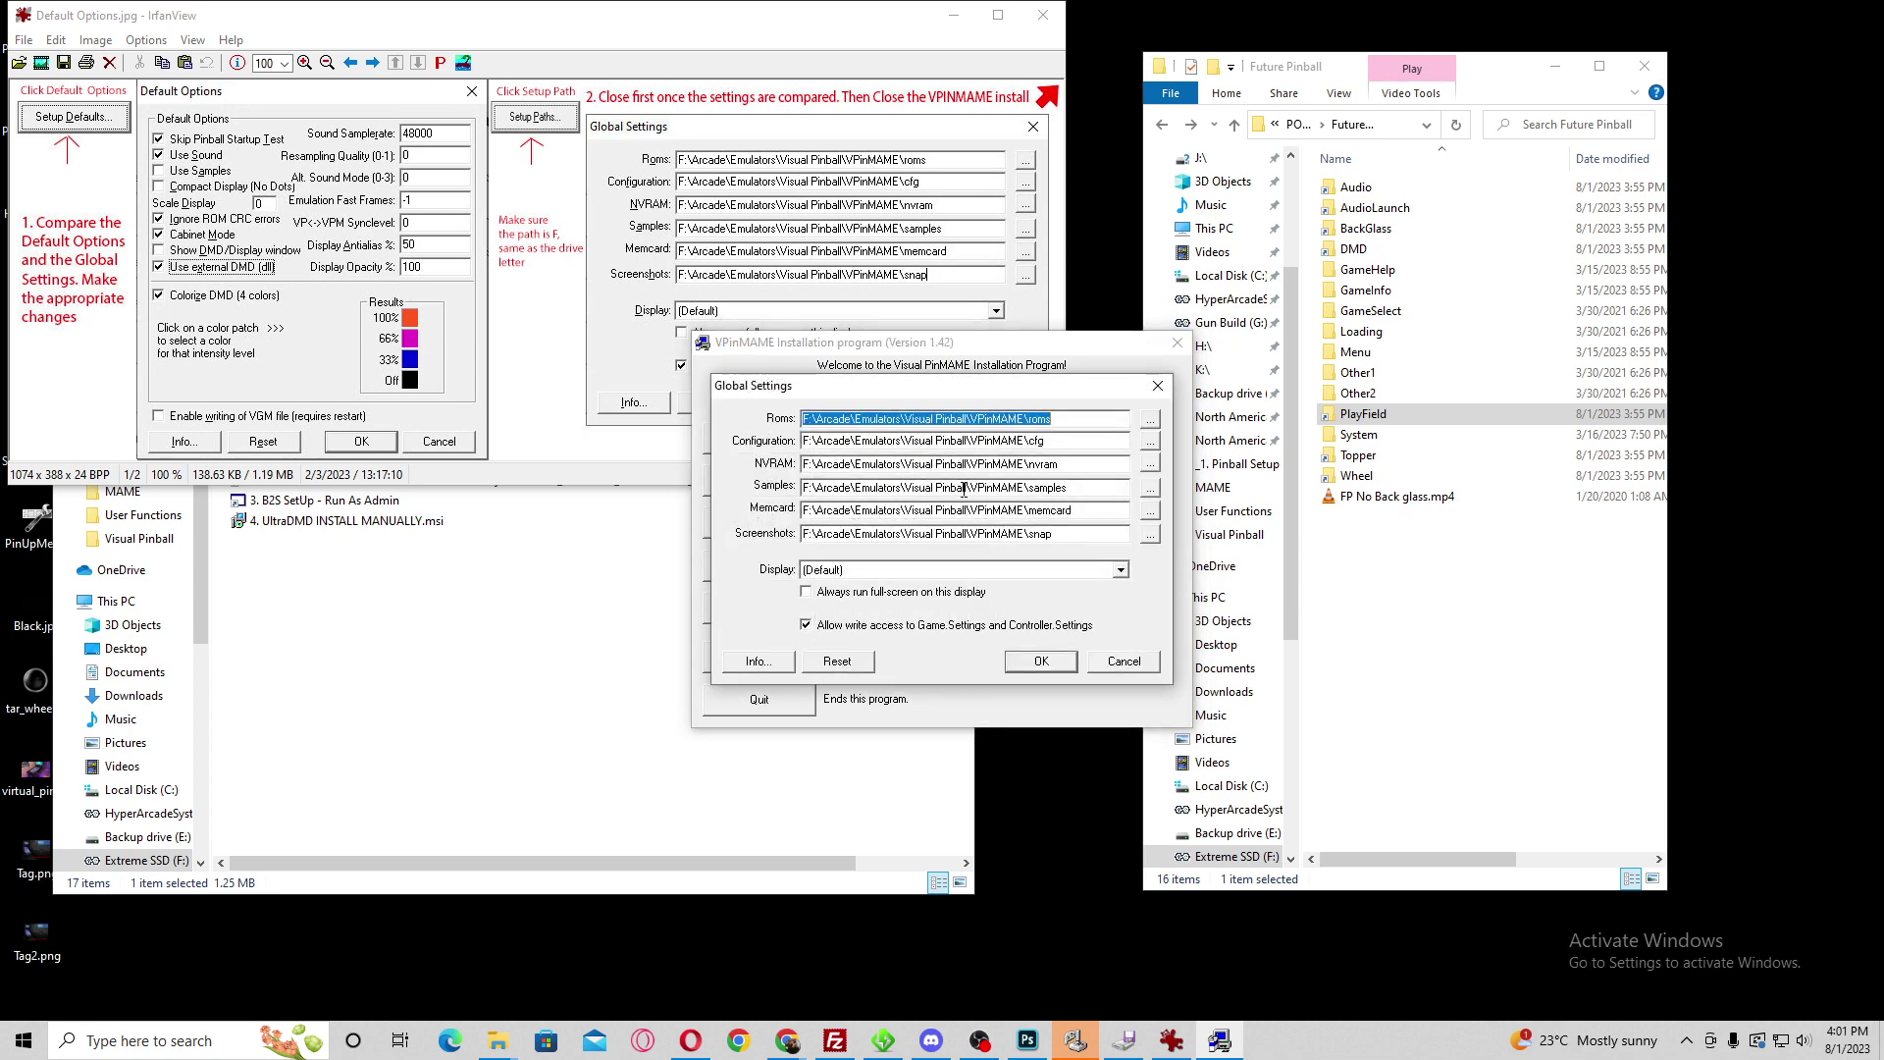
pyautogui.click(1040, 661)
# Step: Turn on Use external DMD (dll) in the VPinMAME default options and quit the VPinMAME installation program
pyautogui.click(762, 566)
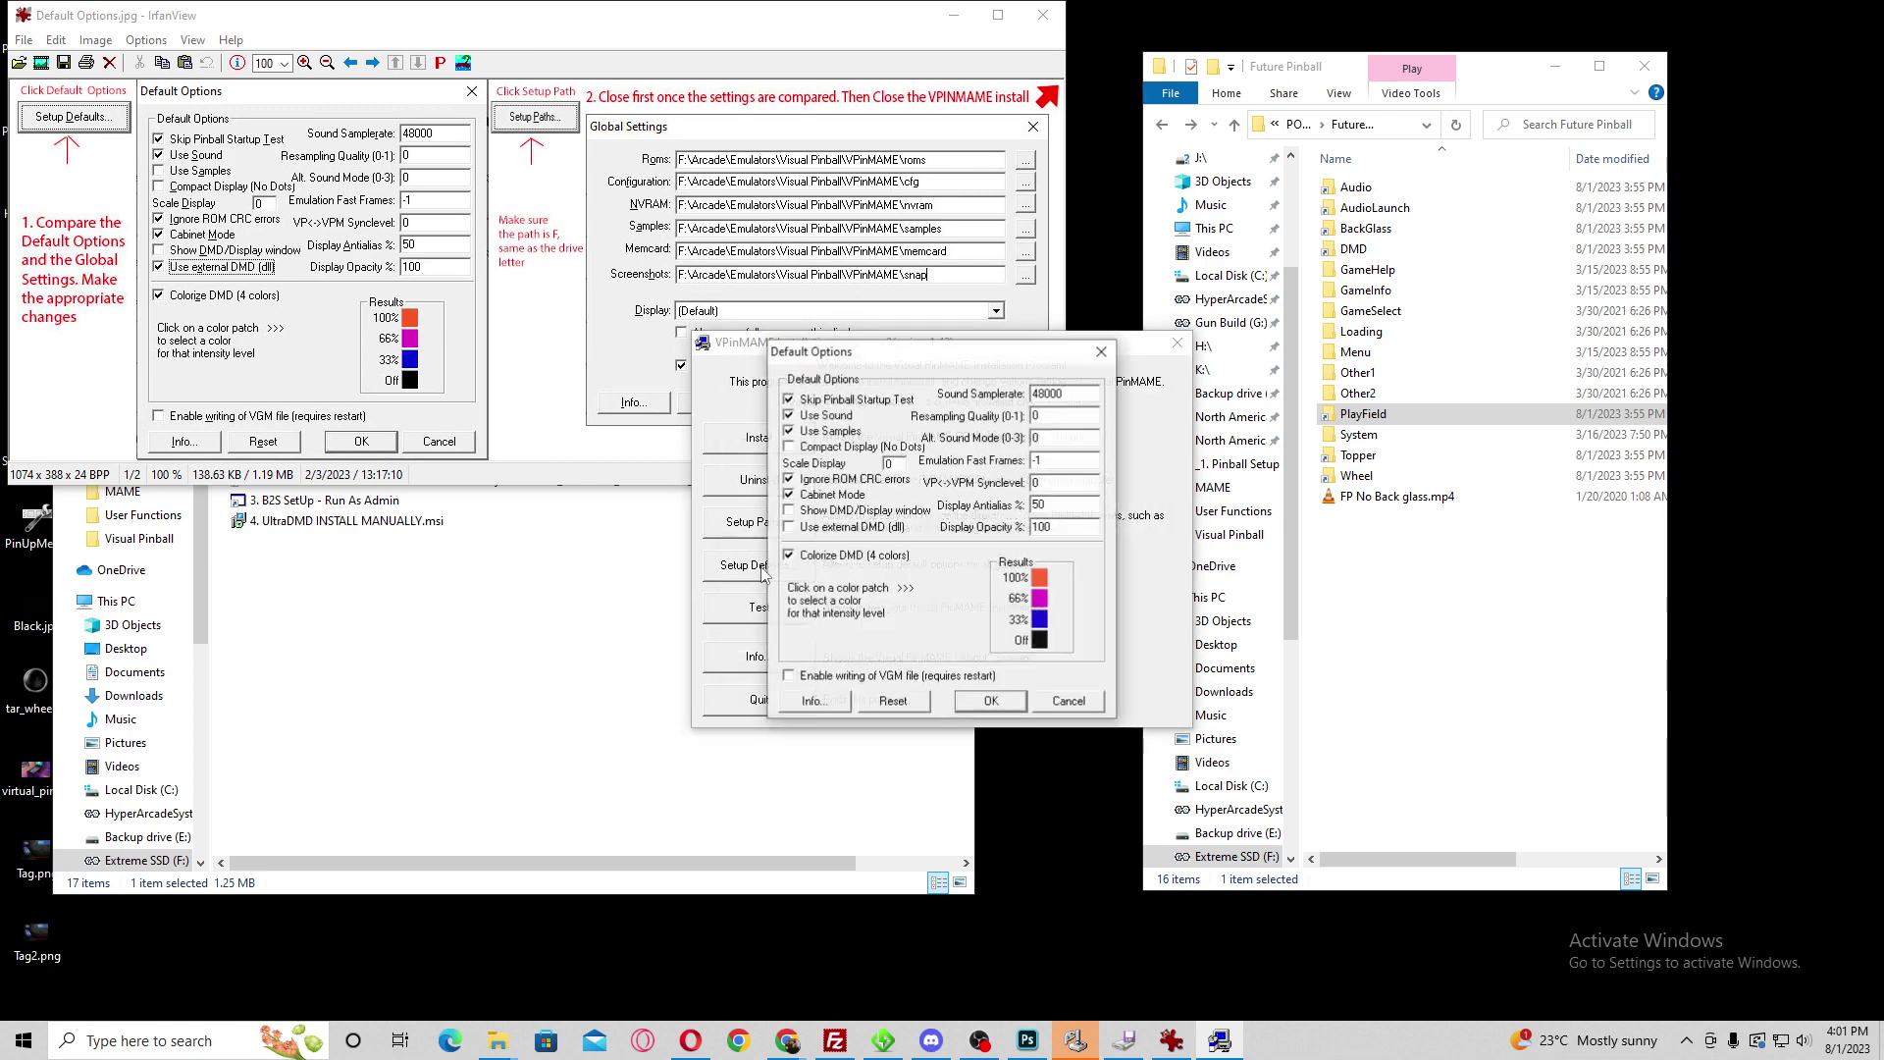
pyautogui.click(790, 528)
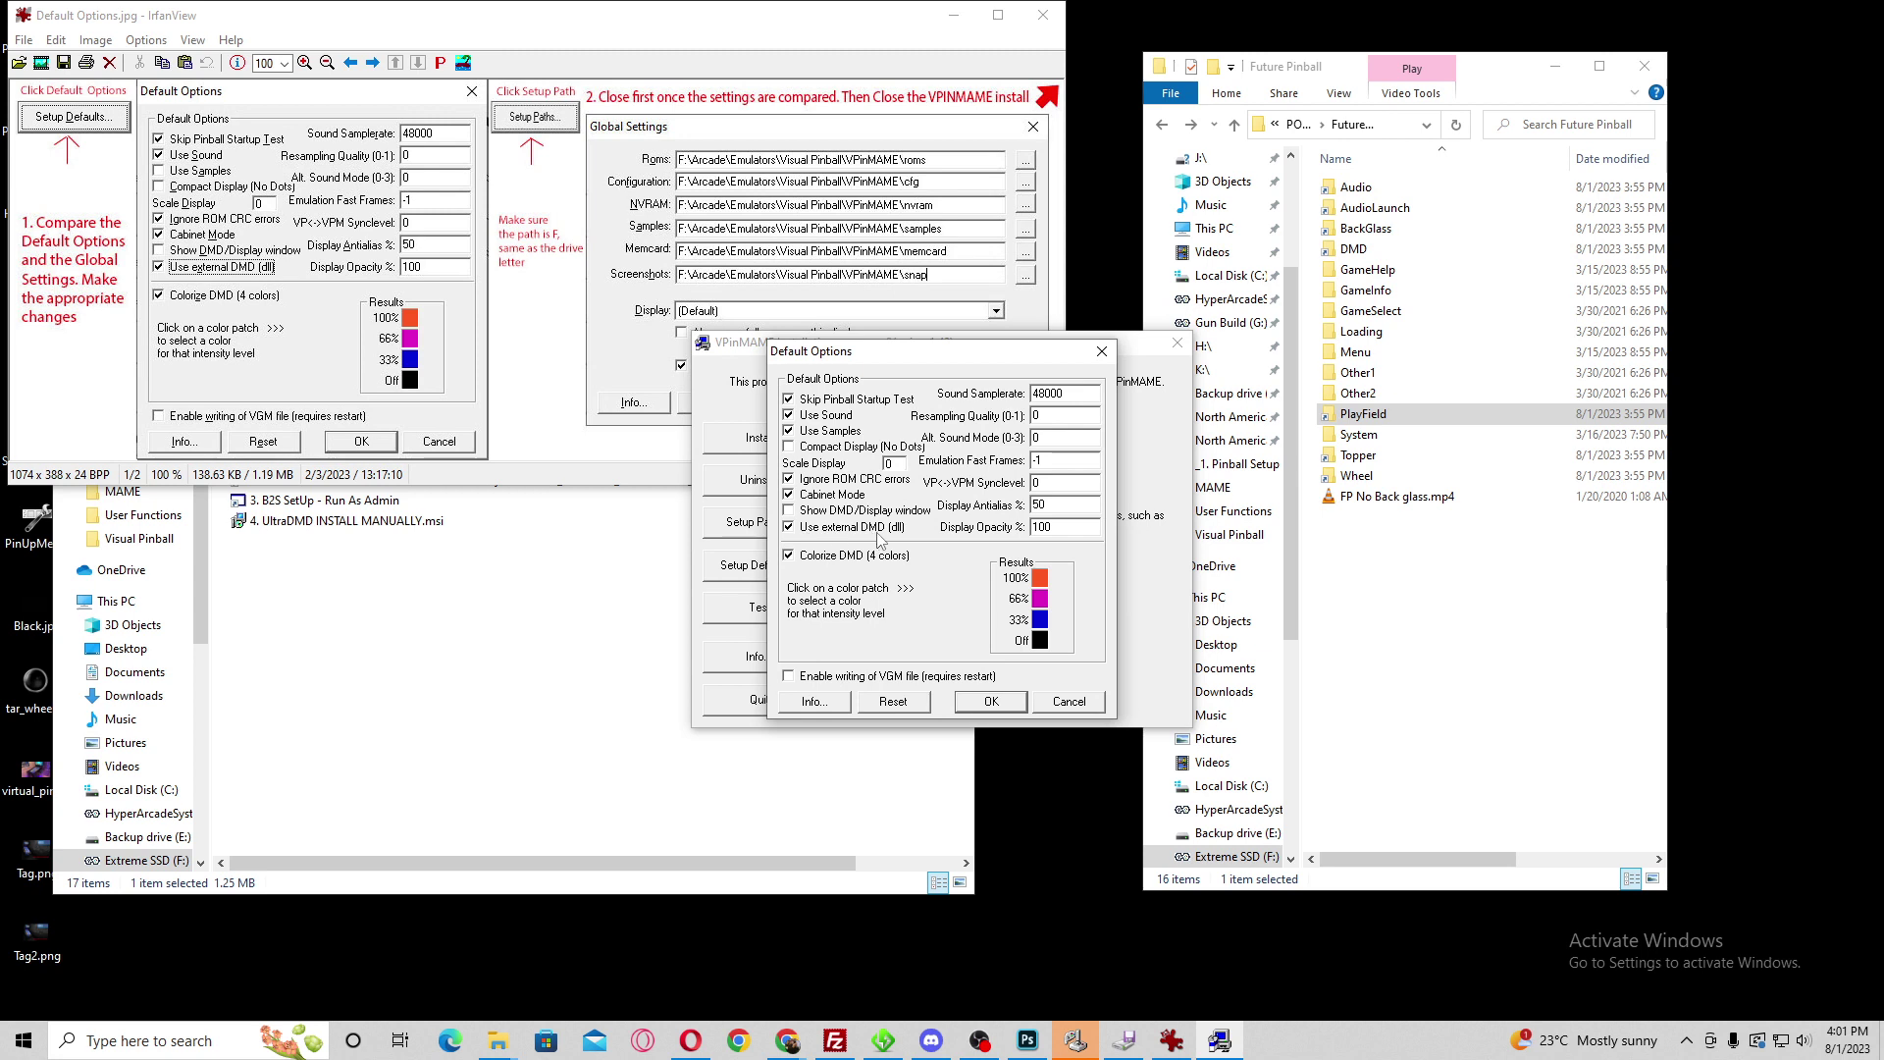
pyautogui.click(991, 702)
pyautogui.click(785, 699)
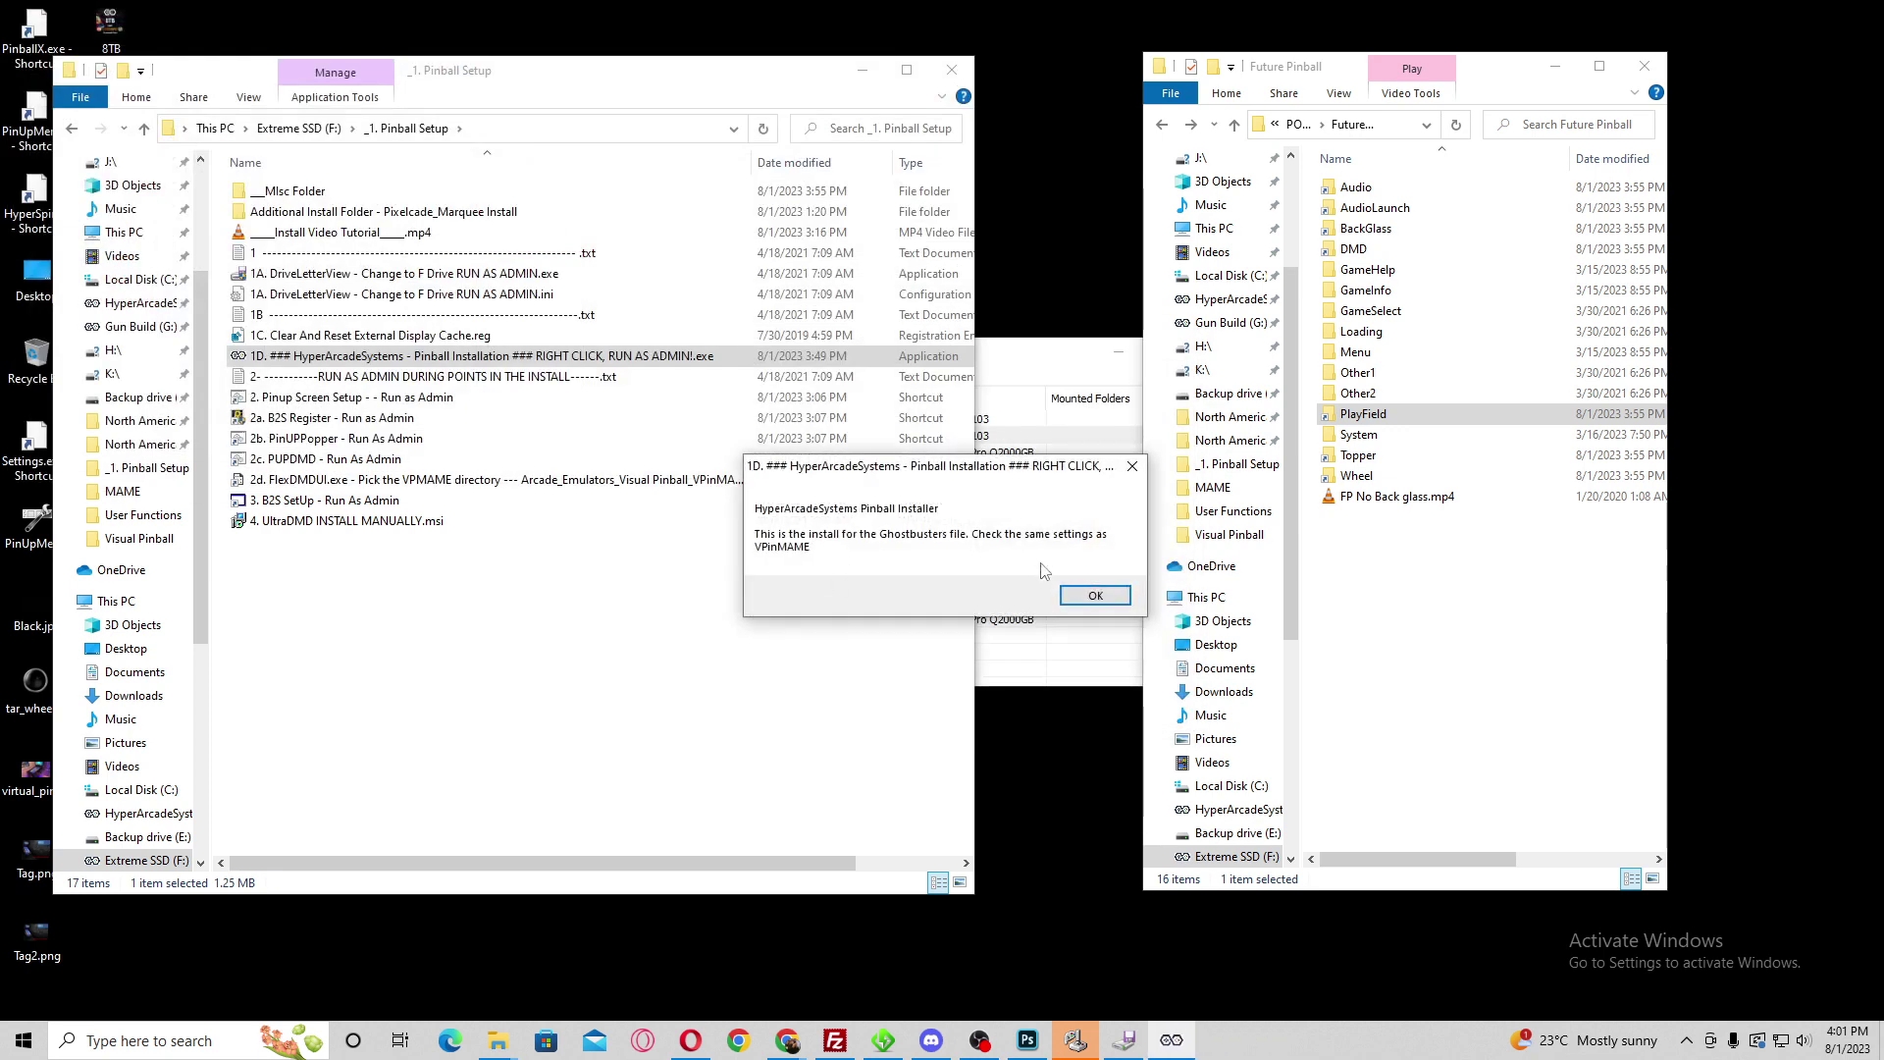
# Step: Check the setup paths and default options of the VPinSPA installation program for the Ghostbusters file, and quit it
pyautogui.click(1093, 595)
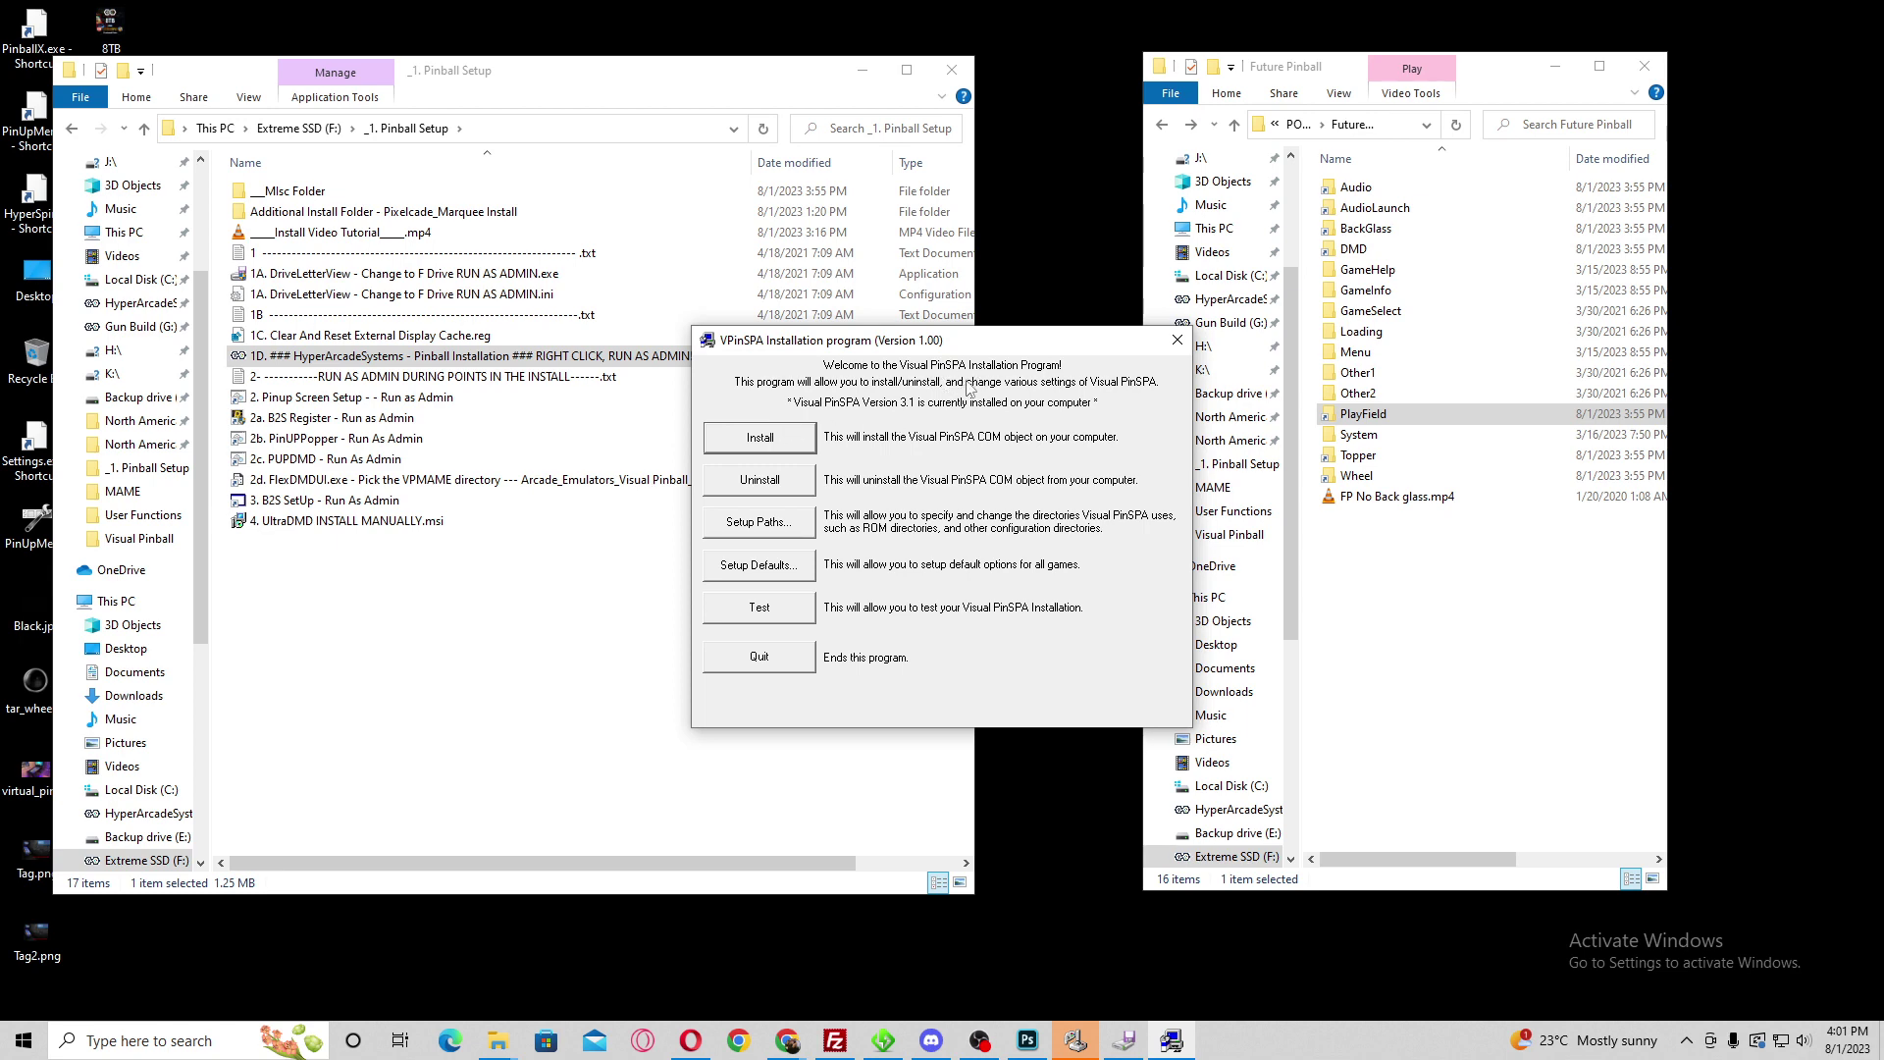
pyautogui.click(771, 521)
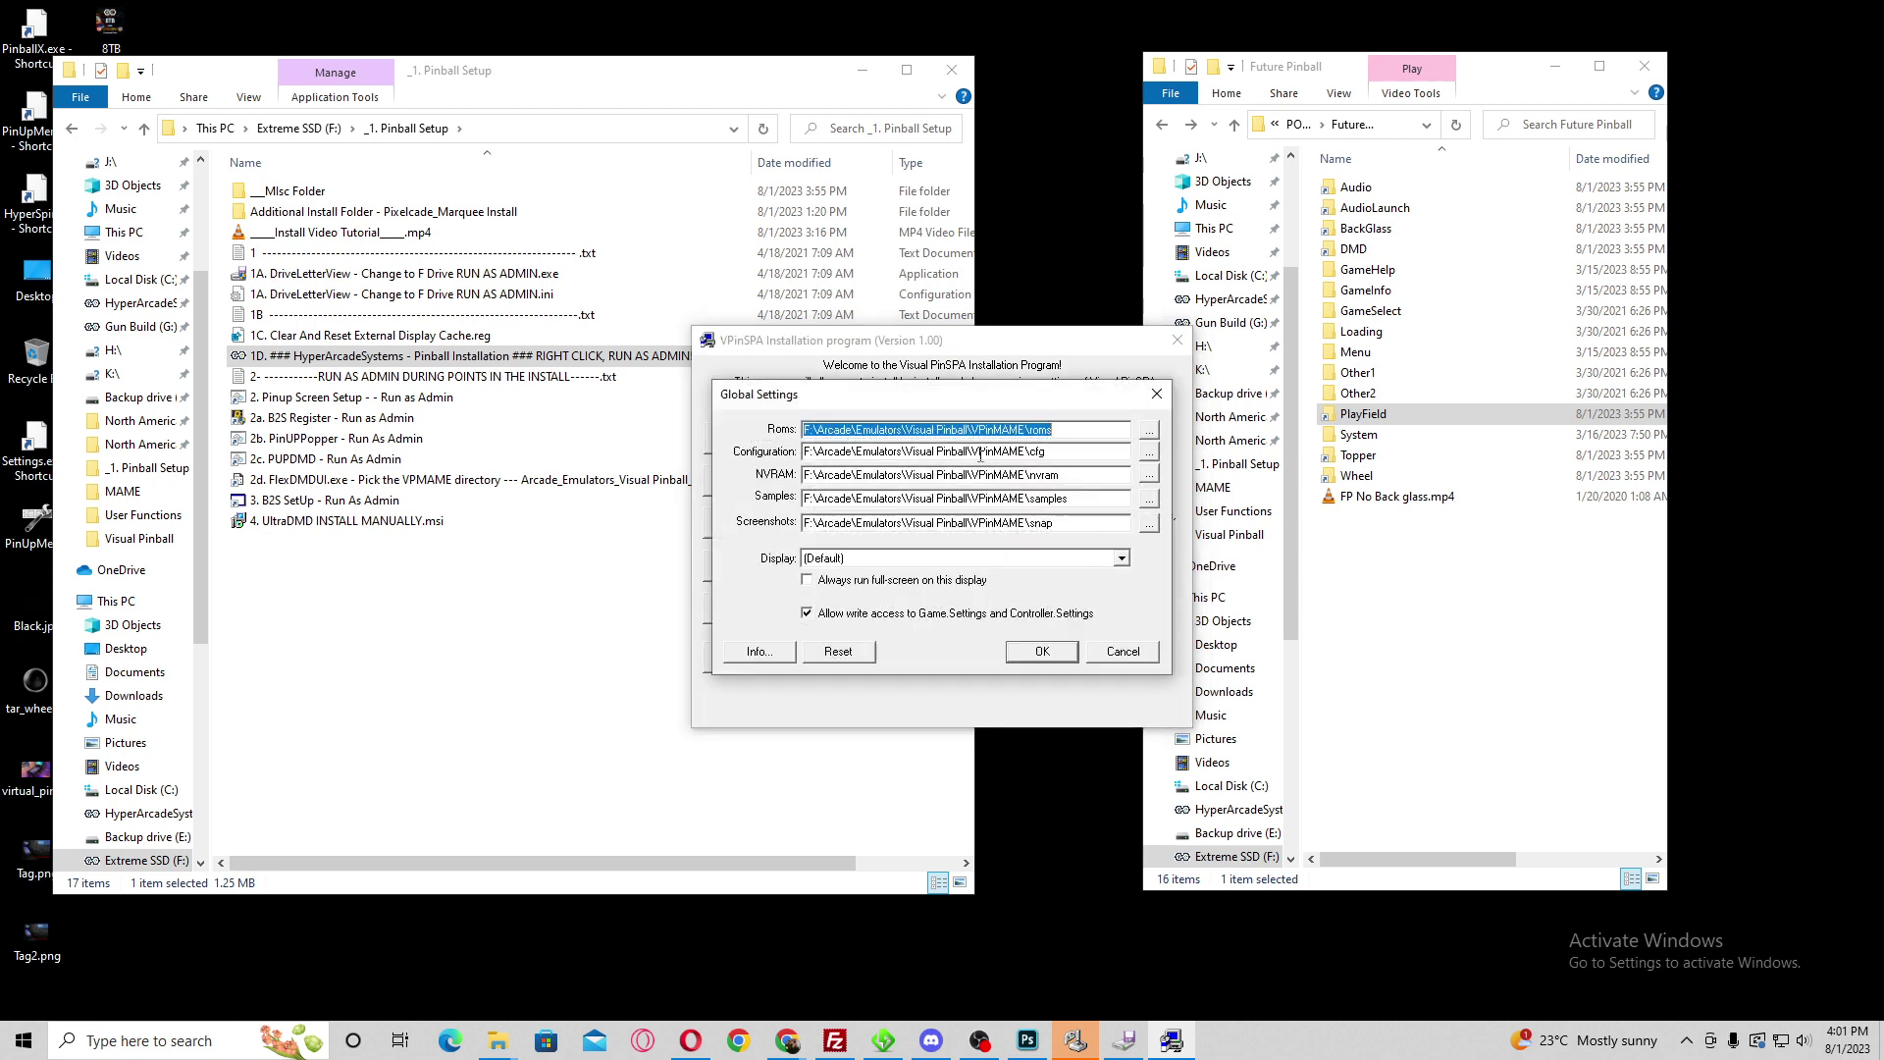
pyautogui.click(1020, 650)
pyautogui.click(765, 567)
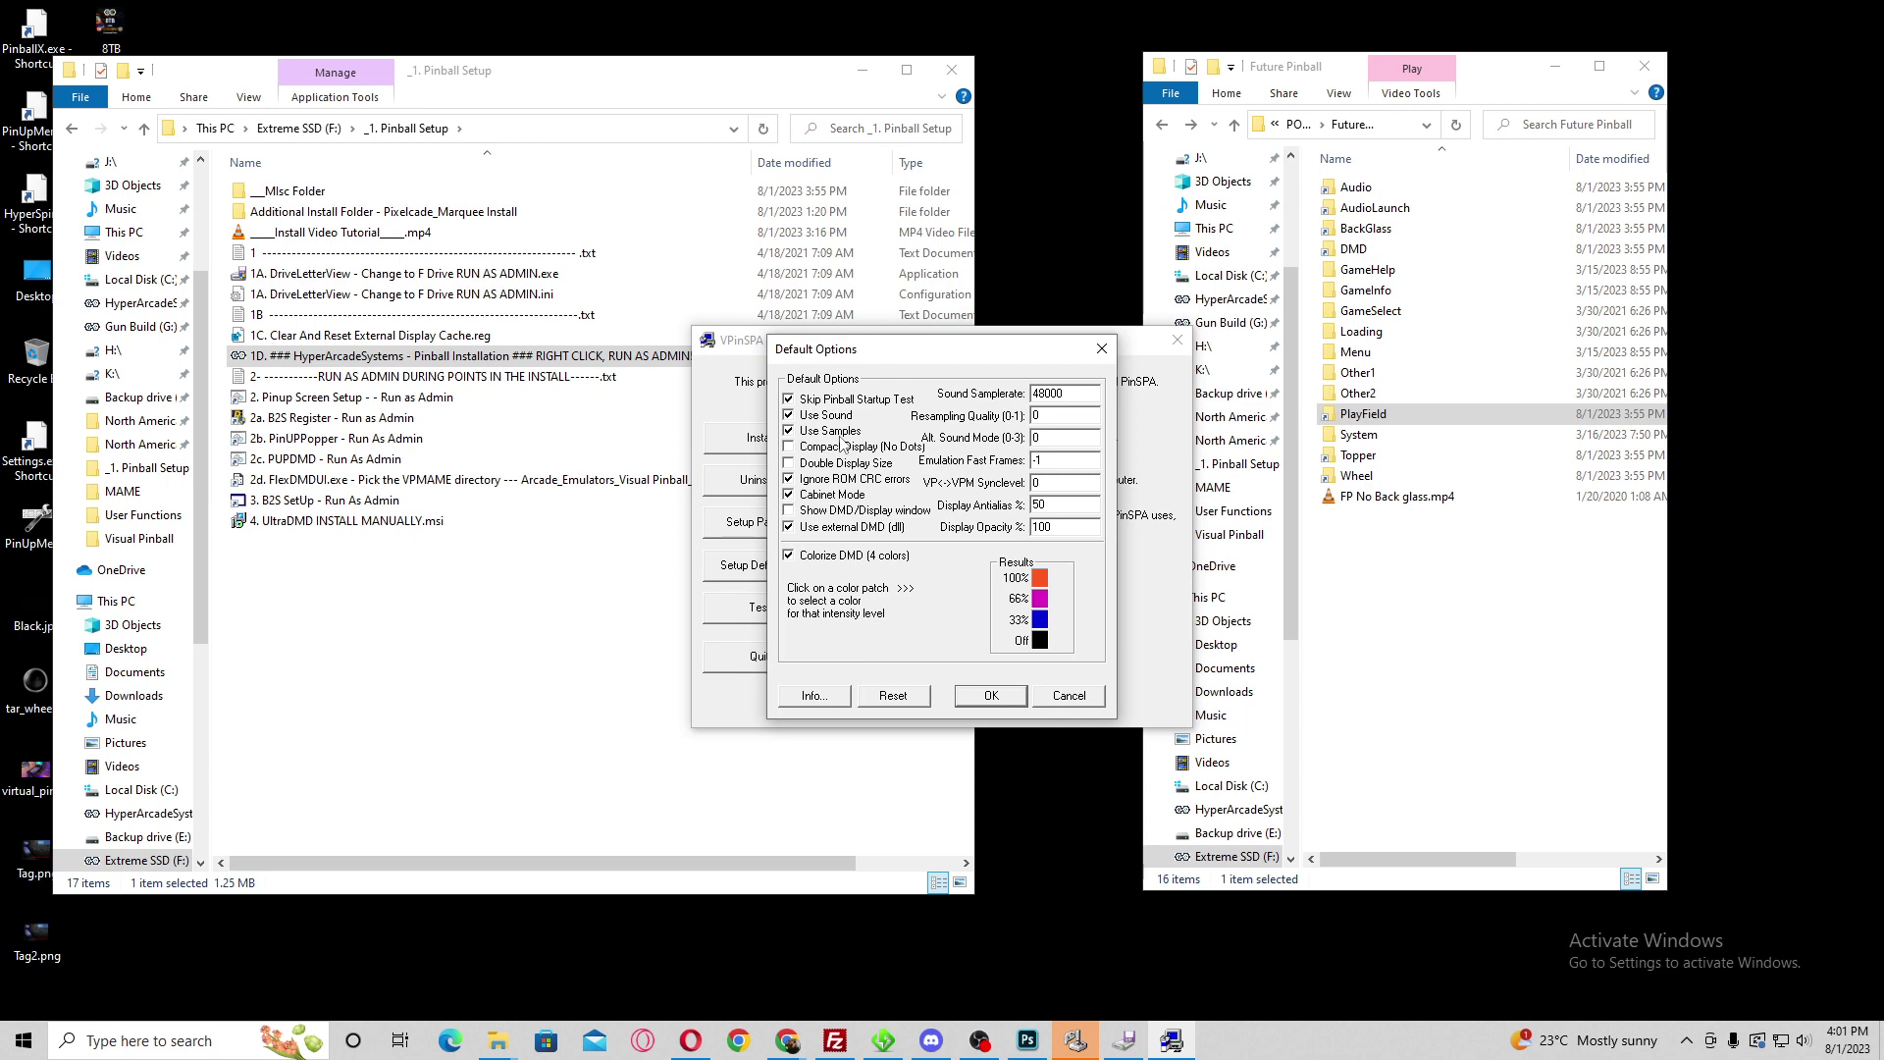
pyautogui.click(1014, 694)
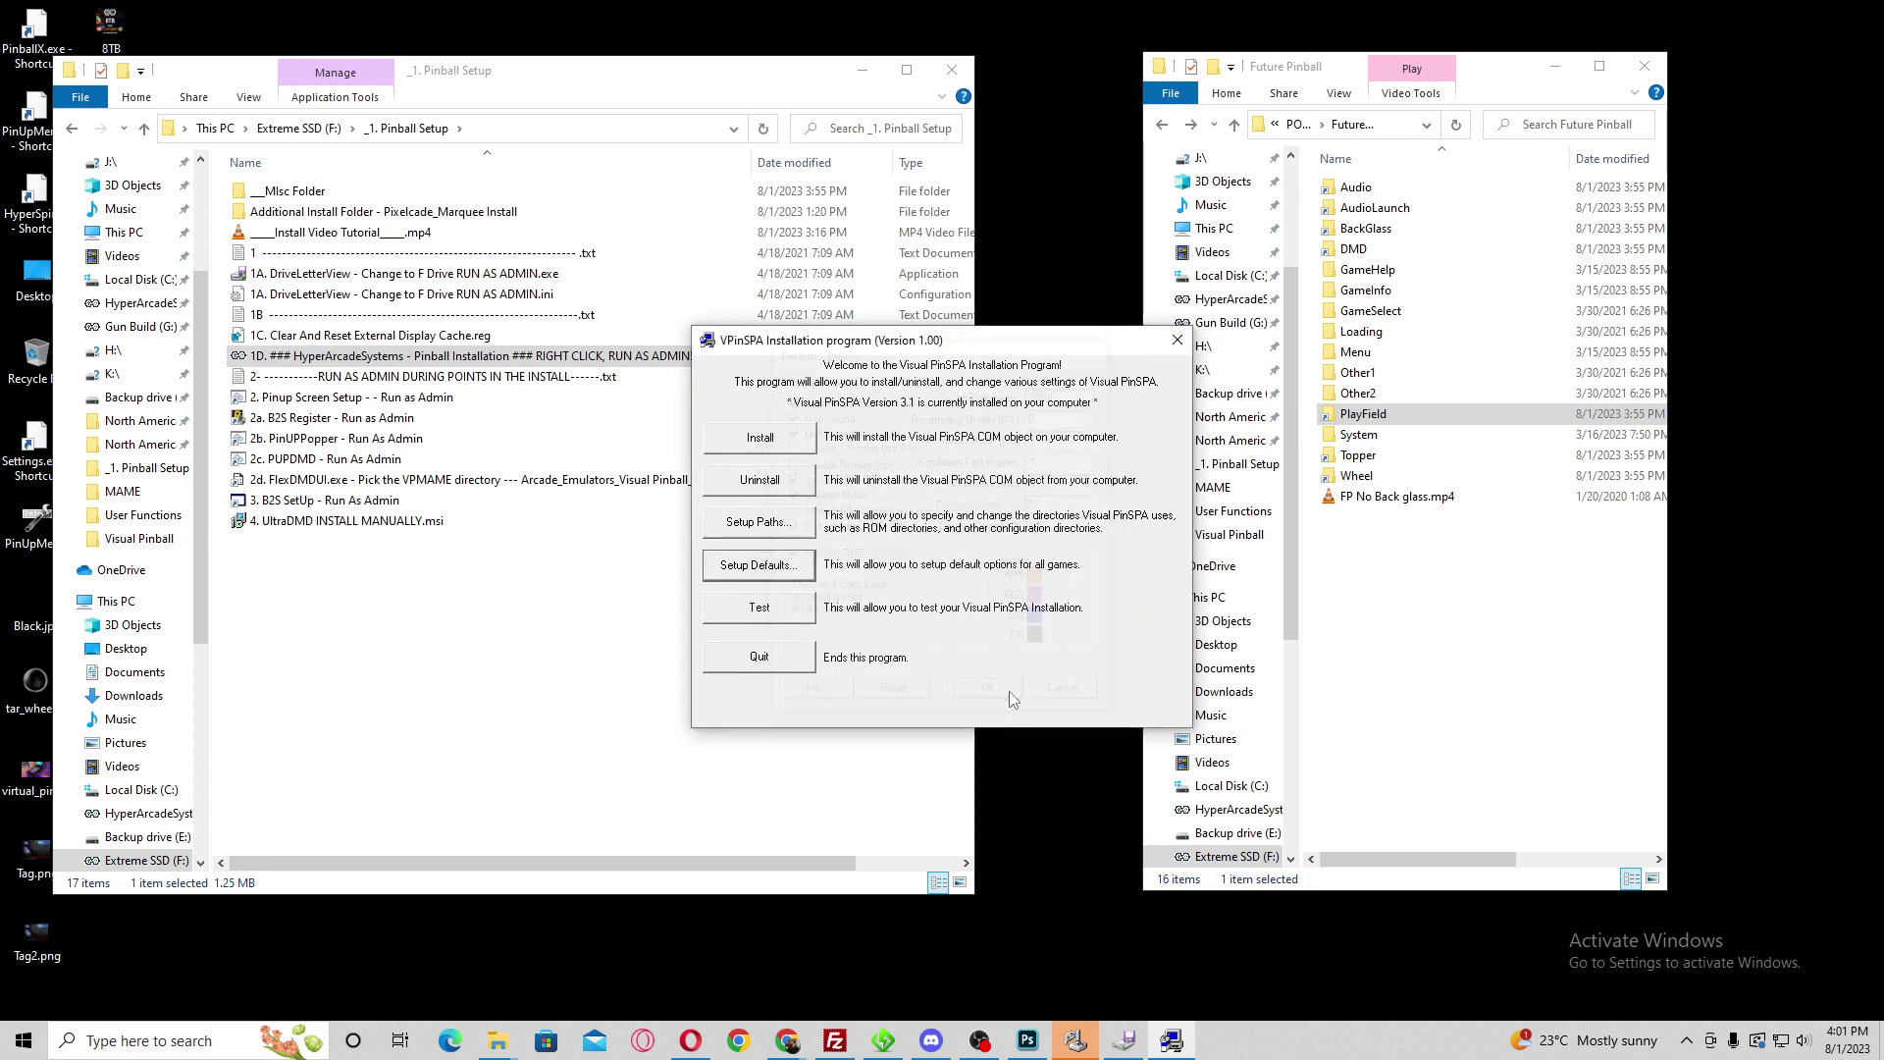
pyautogui.click(791, 666)
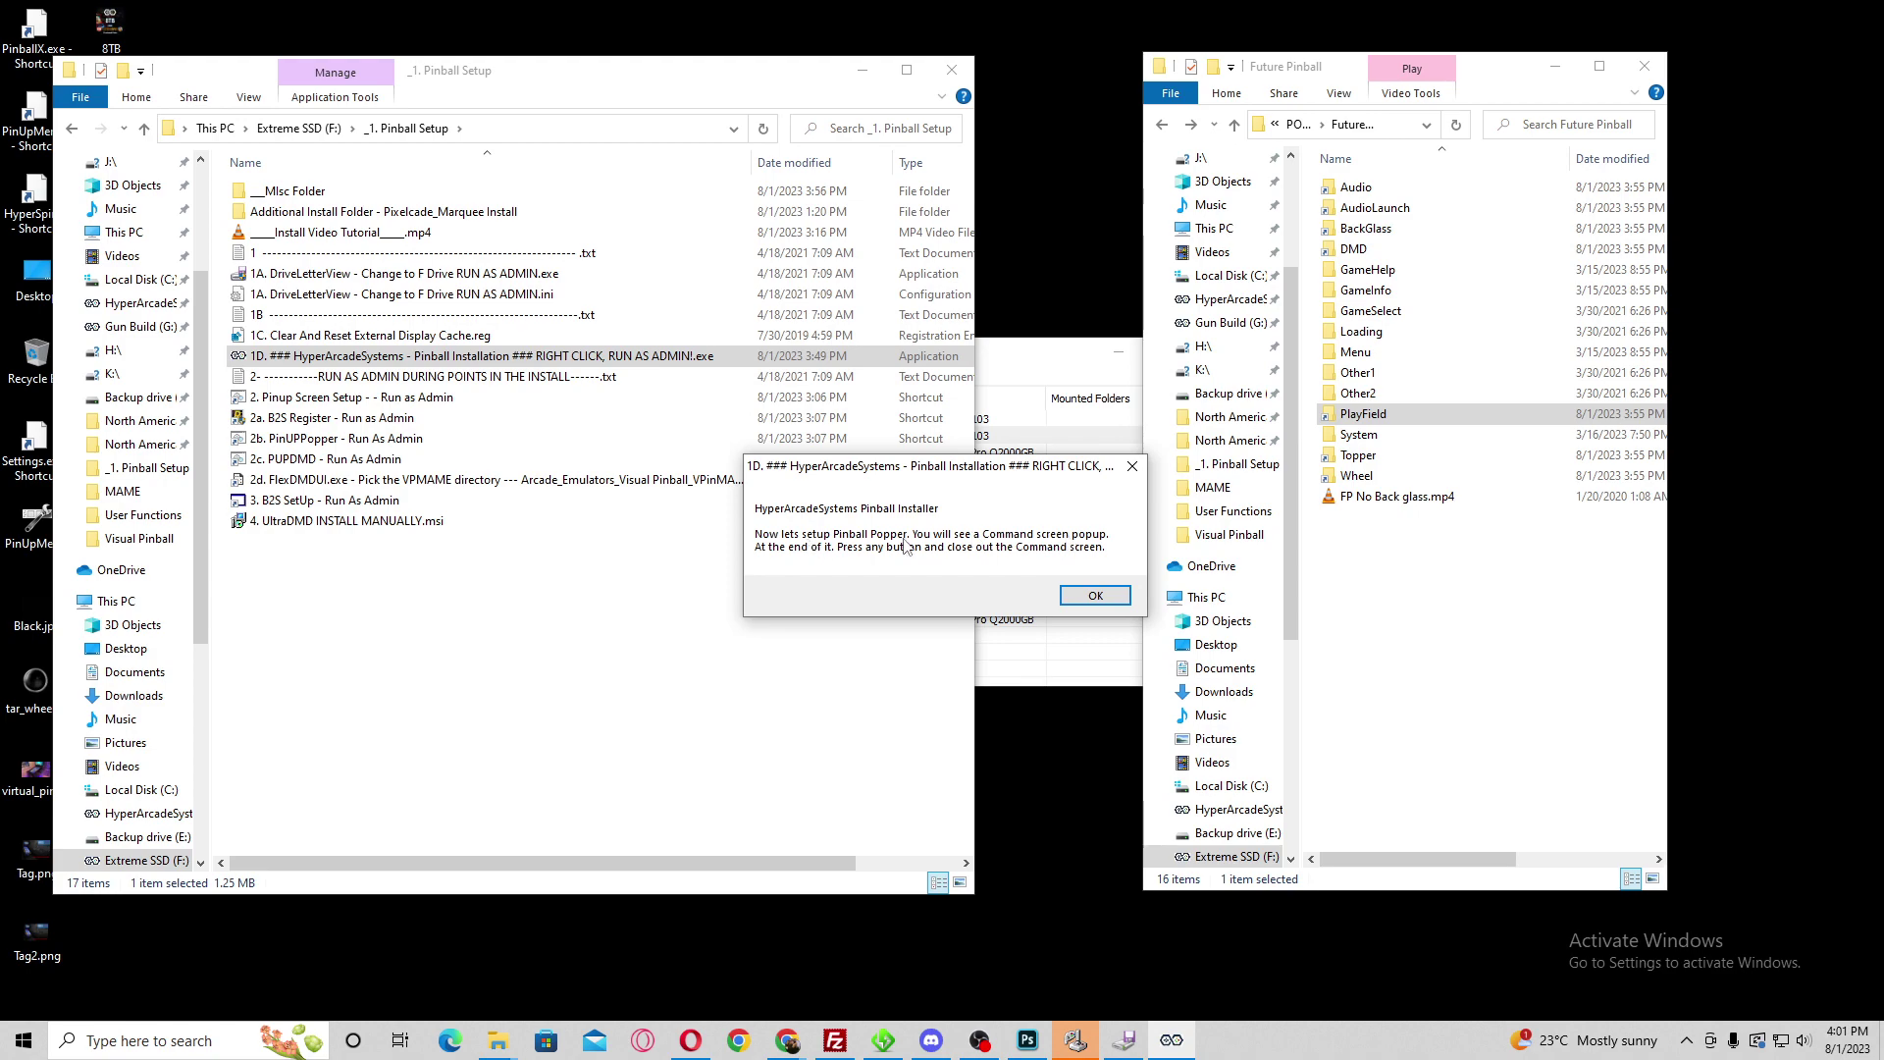
# Step: Run the Pinball Popper setup script to its end and acknowledge the 2K Pinup Popper notice
pyautogui.click(1091, 595)
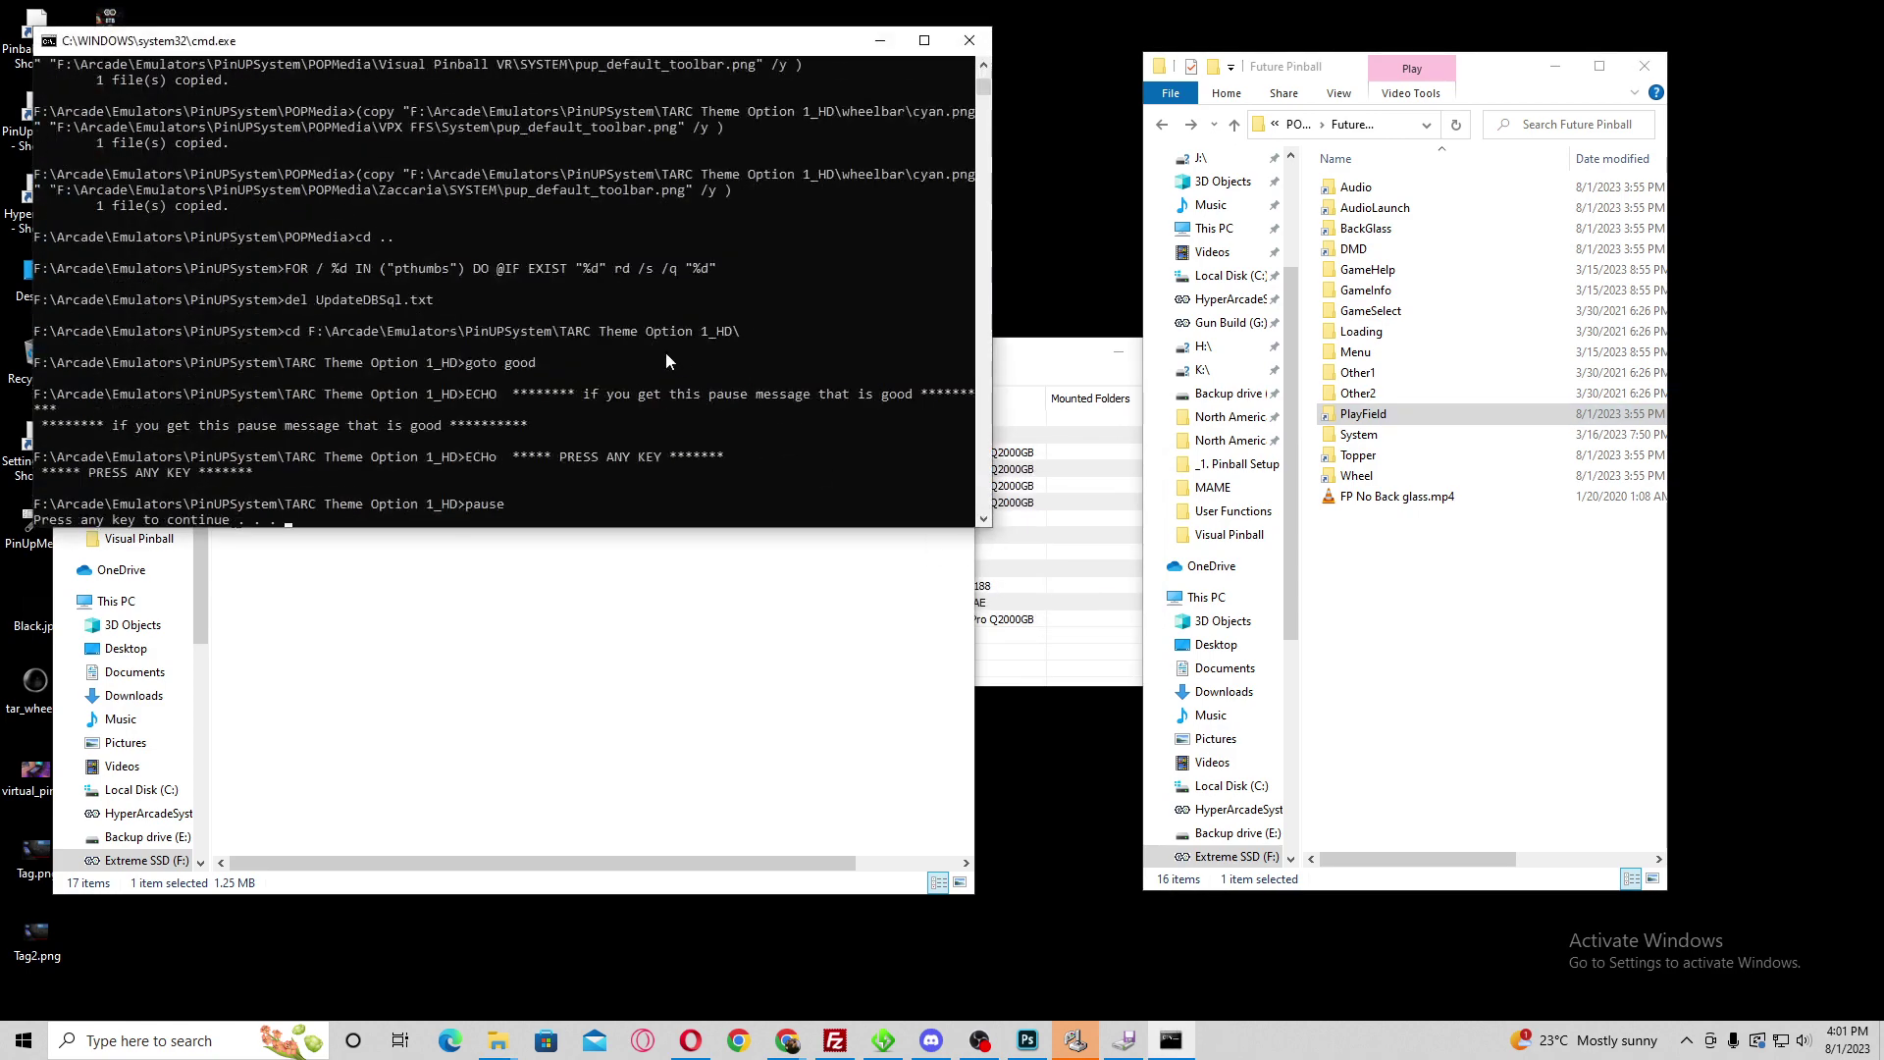
pyautogui.press('Return')
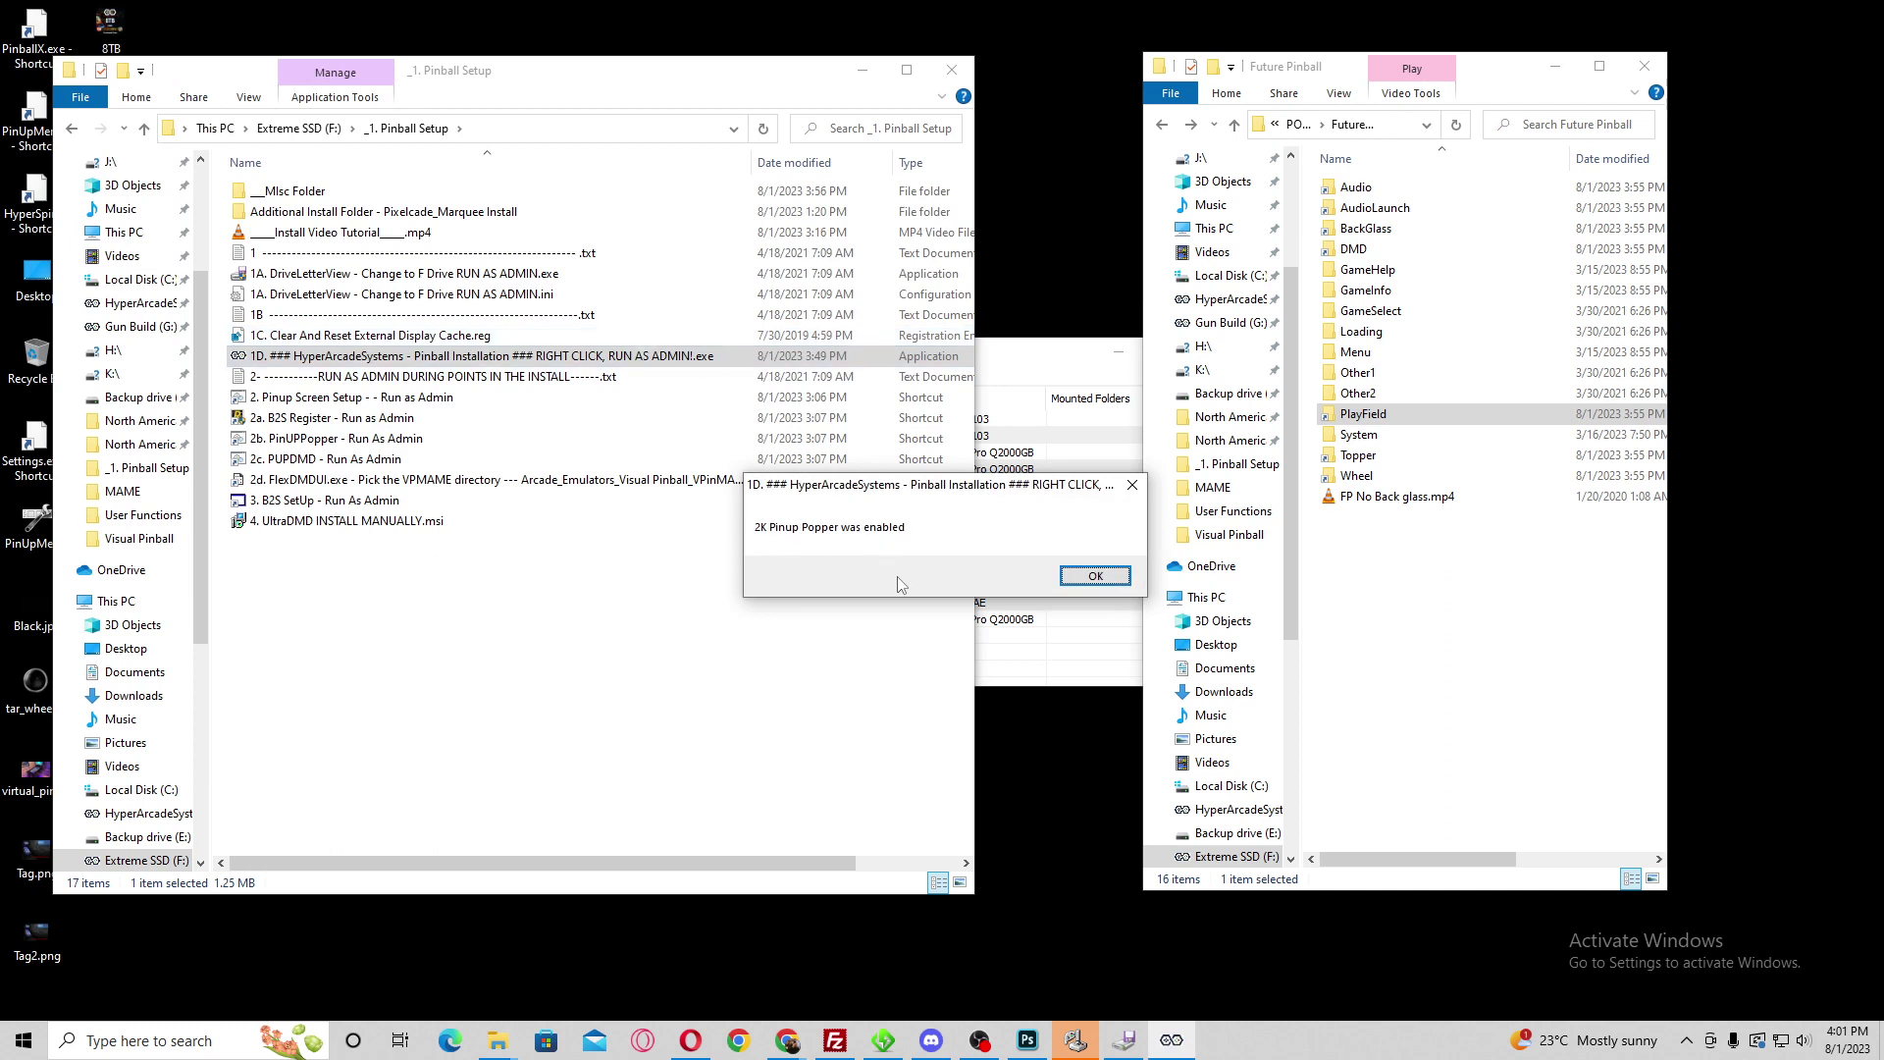
pyautogui.click(1095, 577)
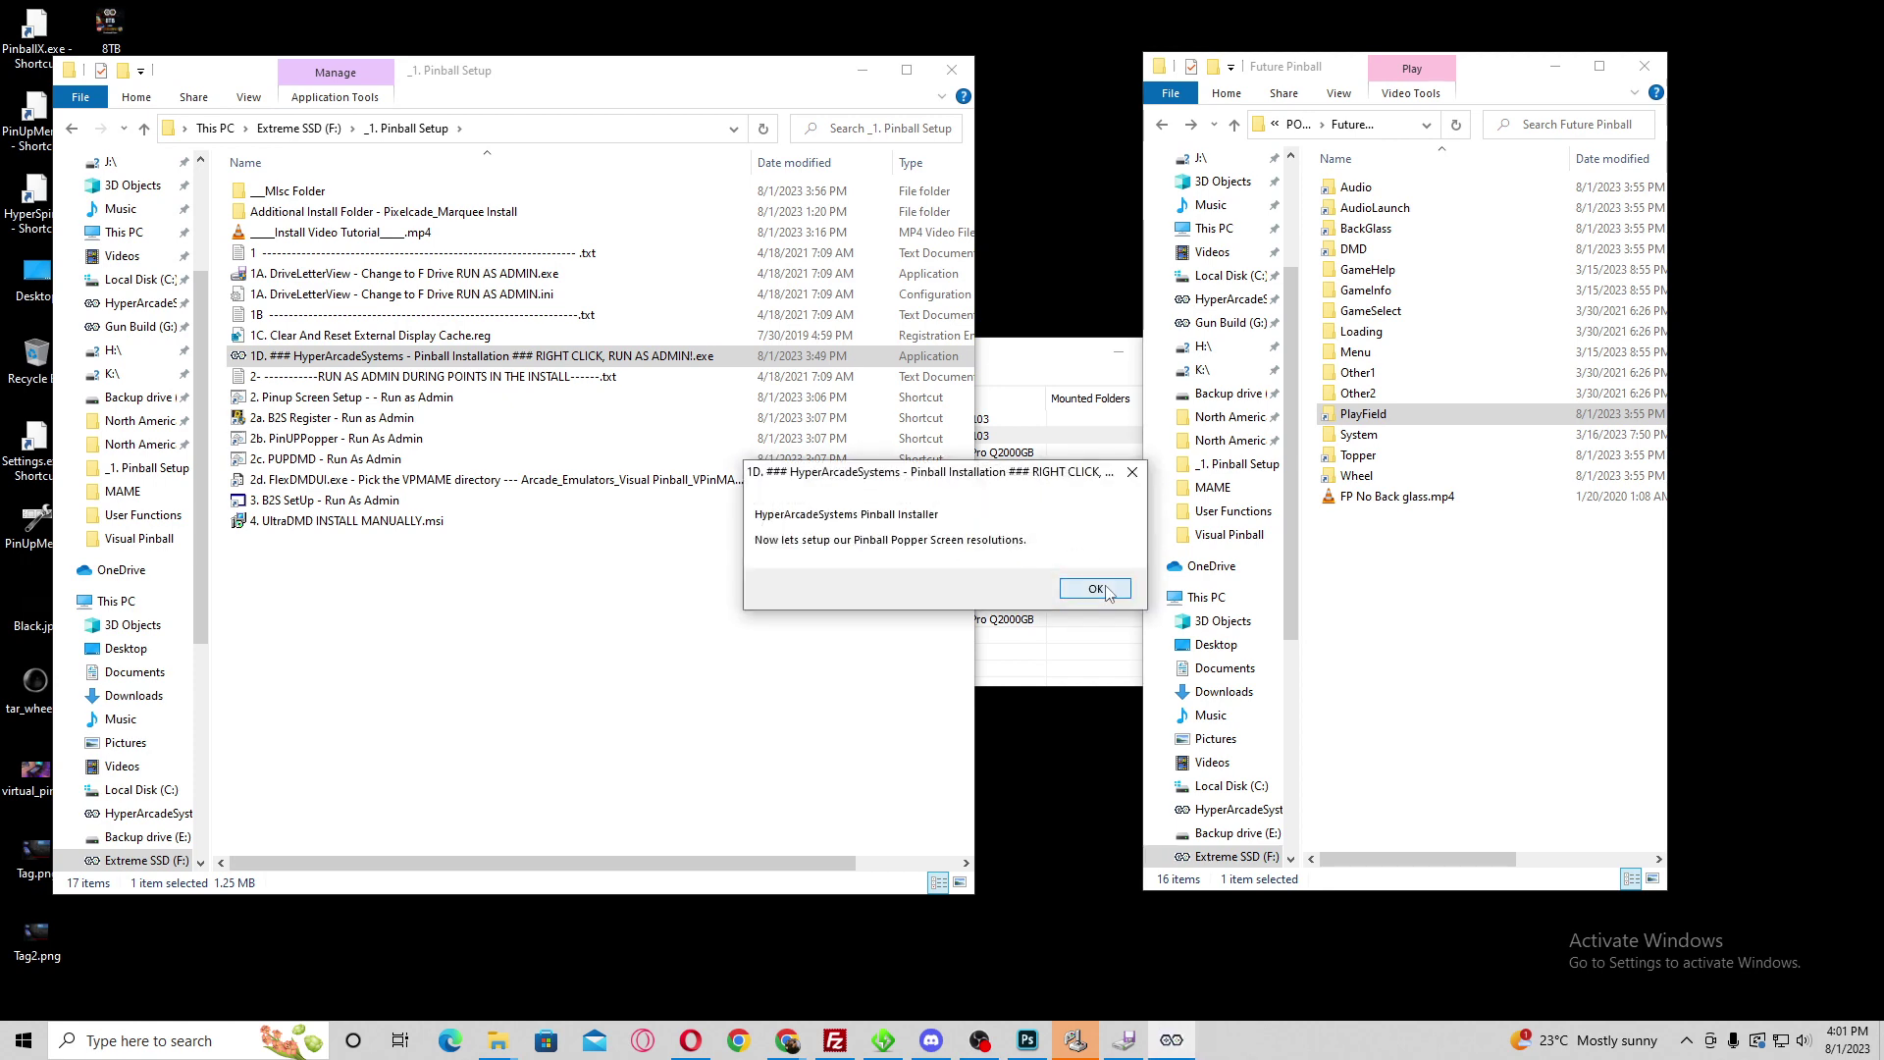
# Step: Continue to the Popper screen resolutions, arrange the _1. Pinball Setup folder beside the diagram, and run "2. Pinup Screen Setup" as administrator
pyautogui.click(1095, 588)
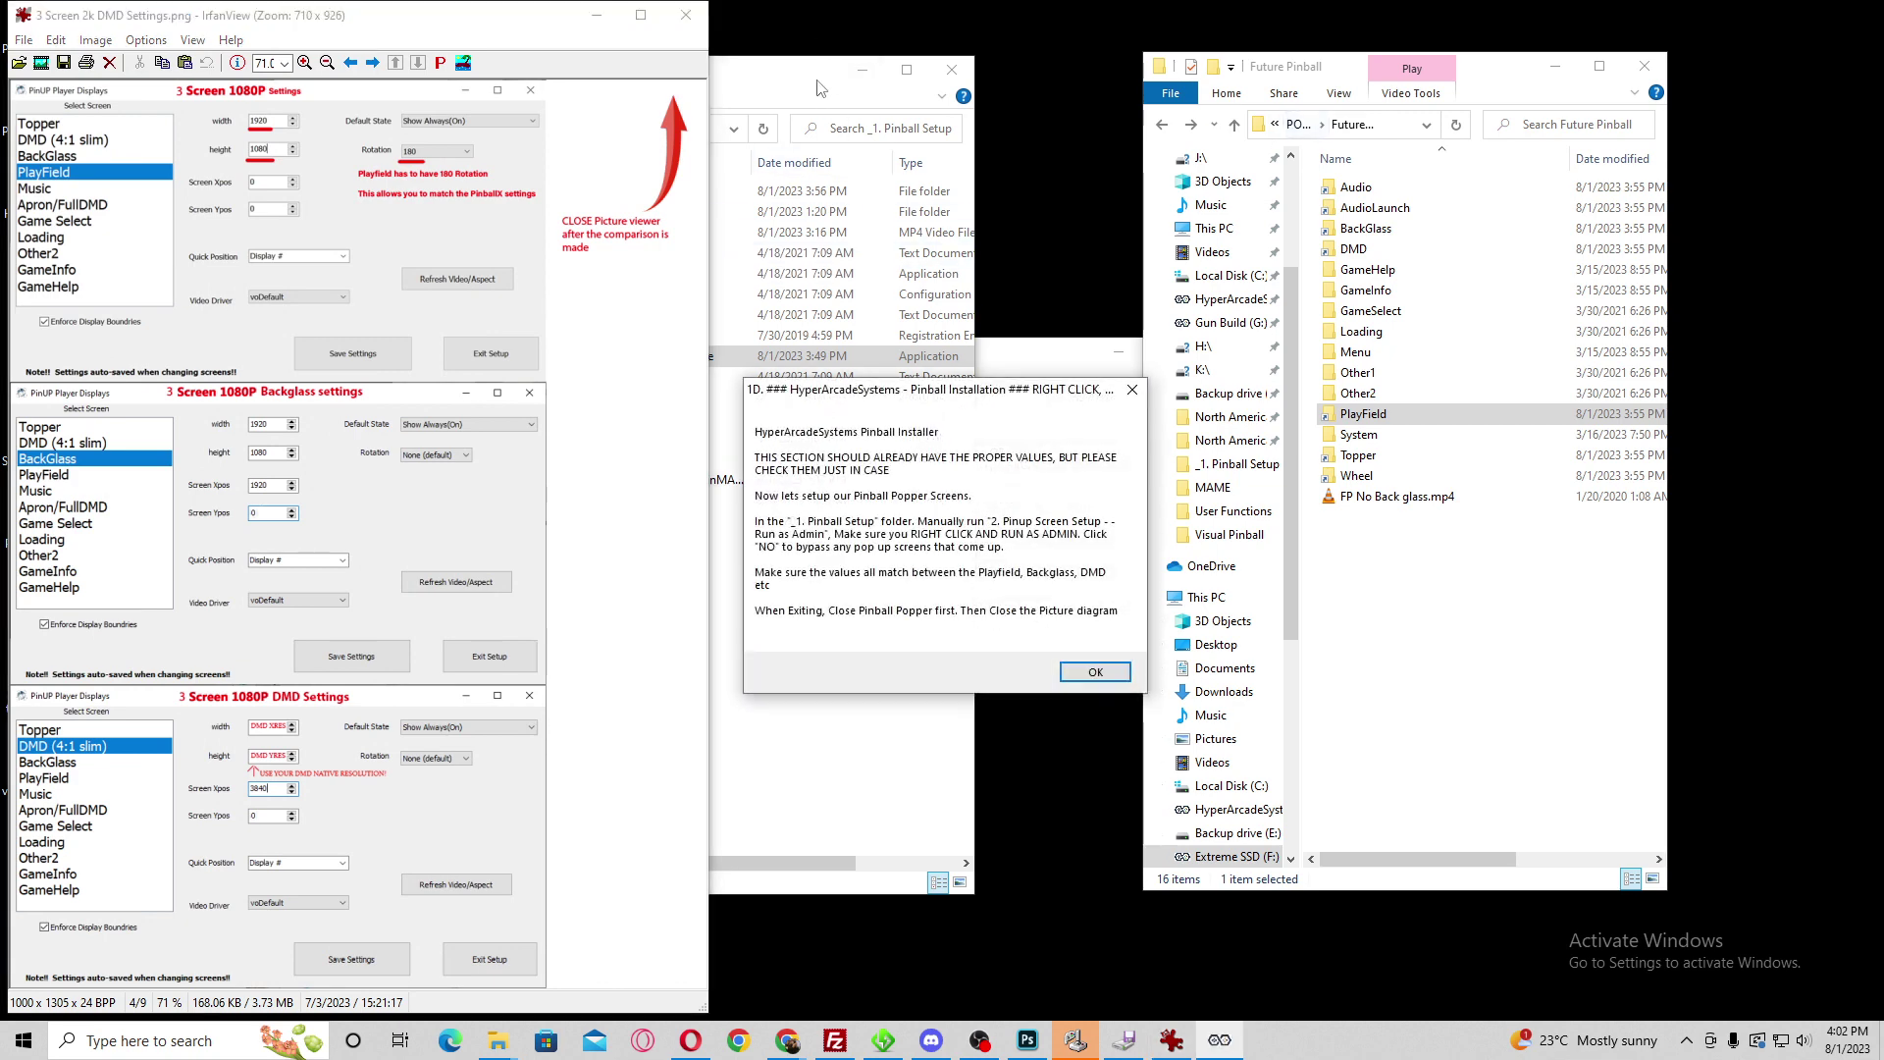
pyautogui.moveTo(821, 88); pyautogui.dragTo(1601, 102)
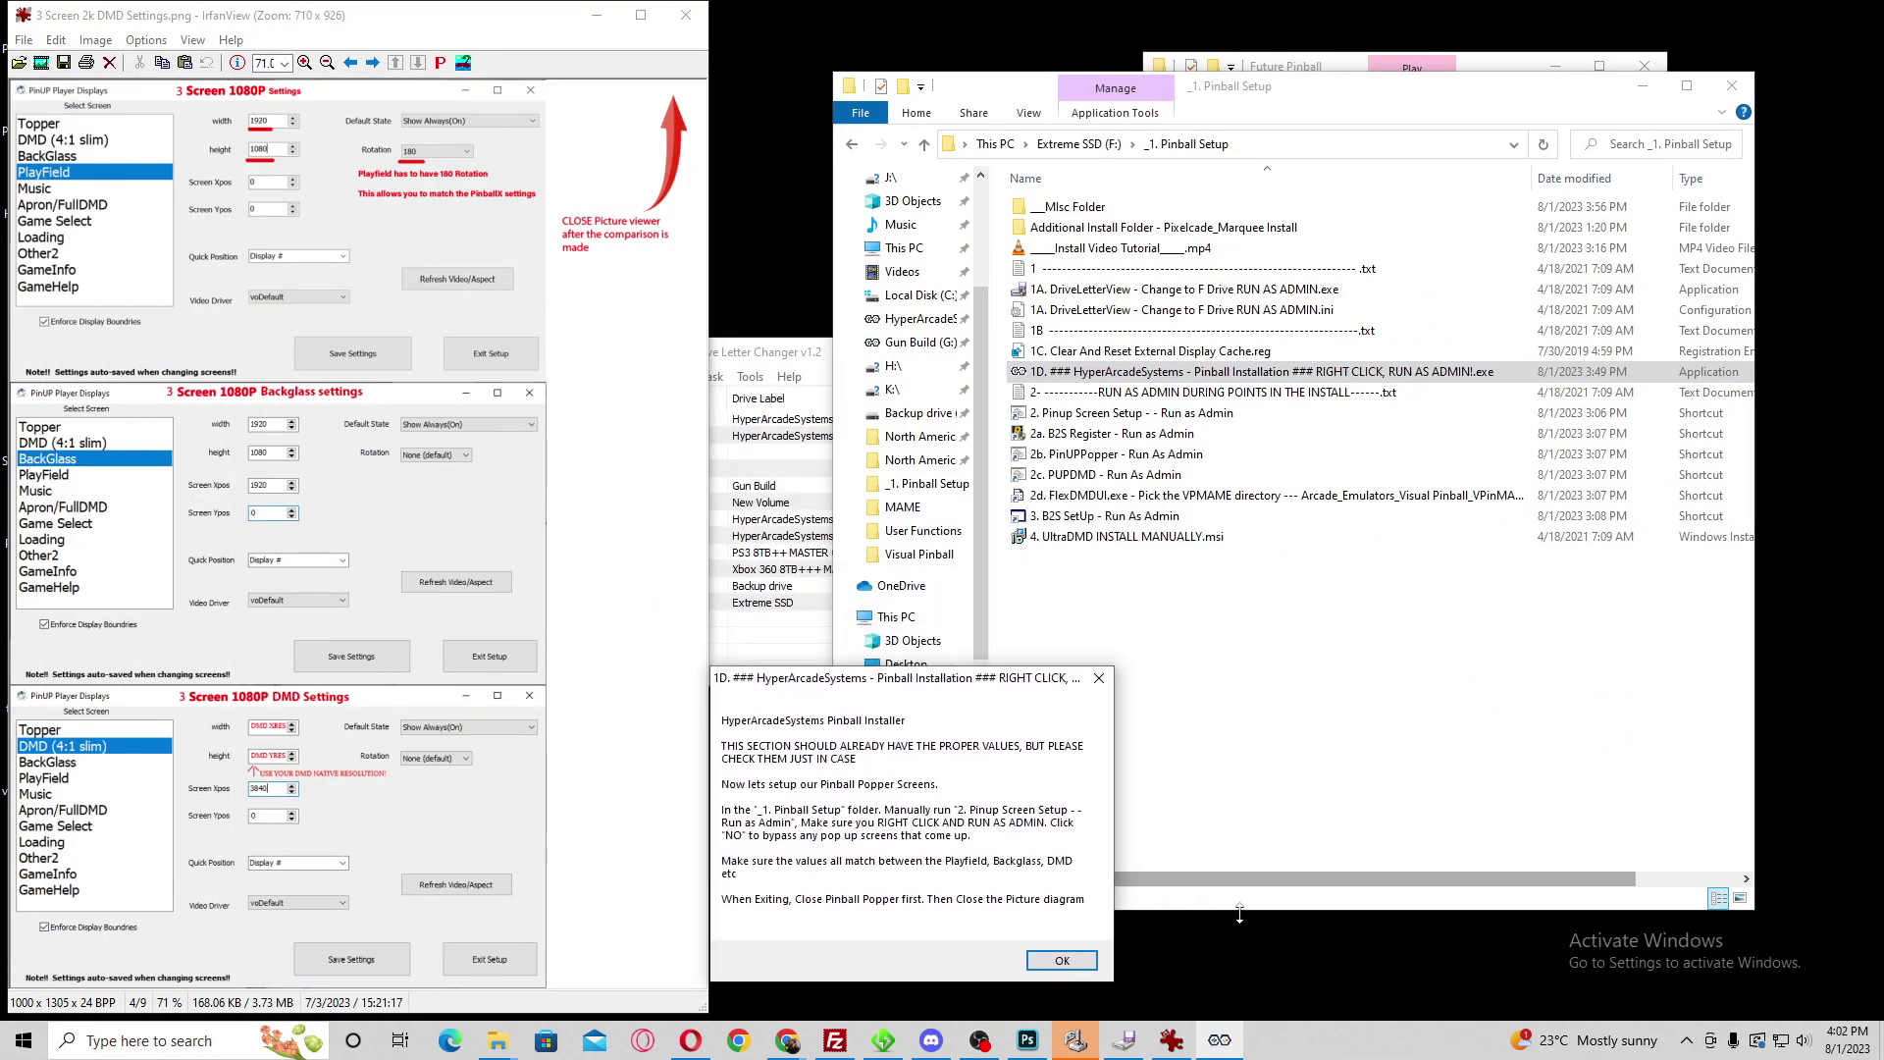
pyautogui.moveTo(1239, 913); pyautogui.dragTo(1246, 602)
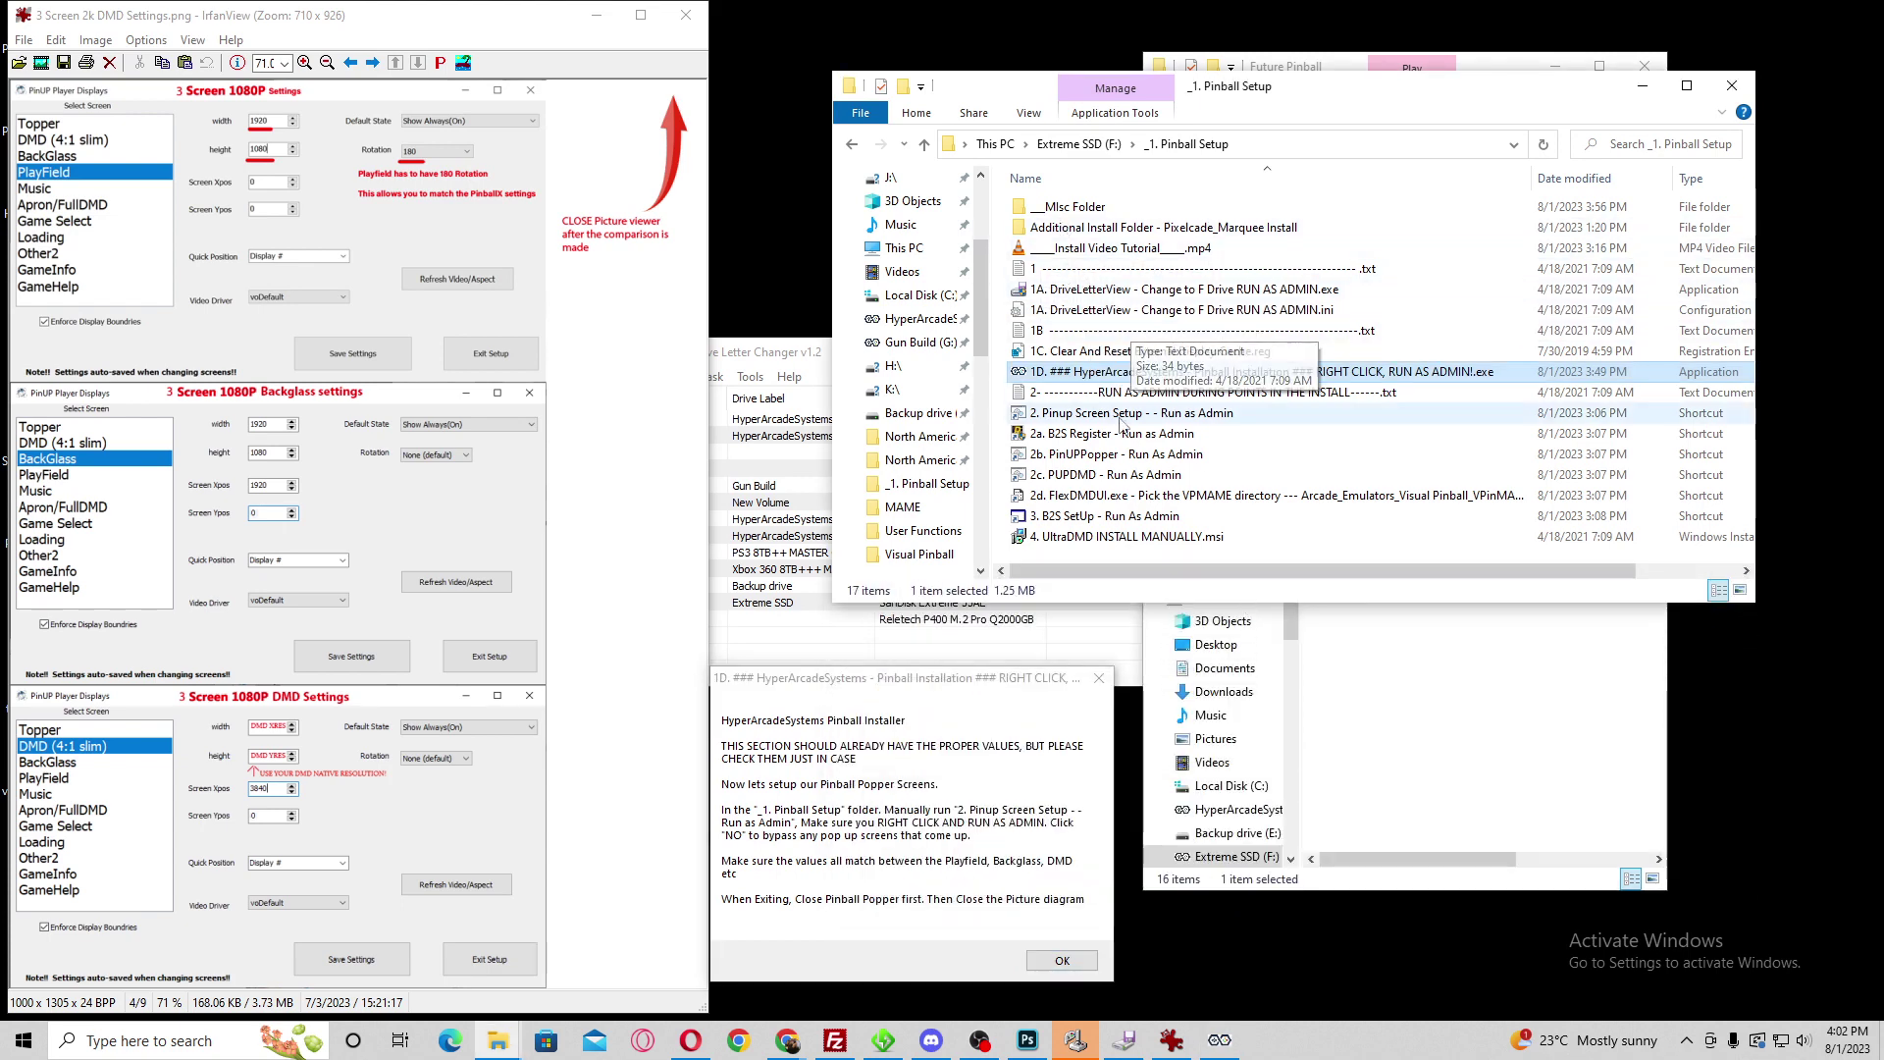
pyautogui.rightClick(1119, 420)
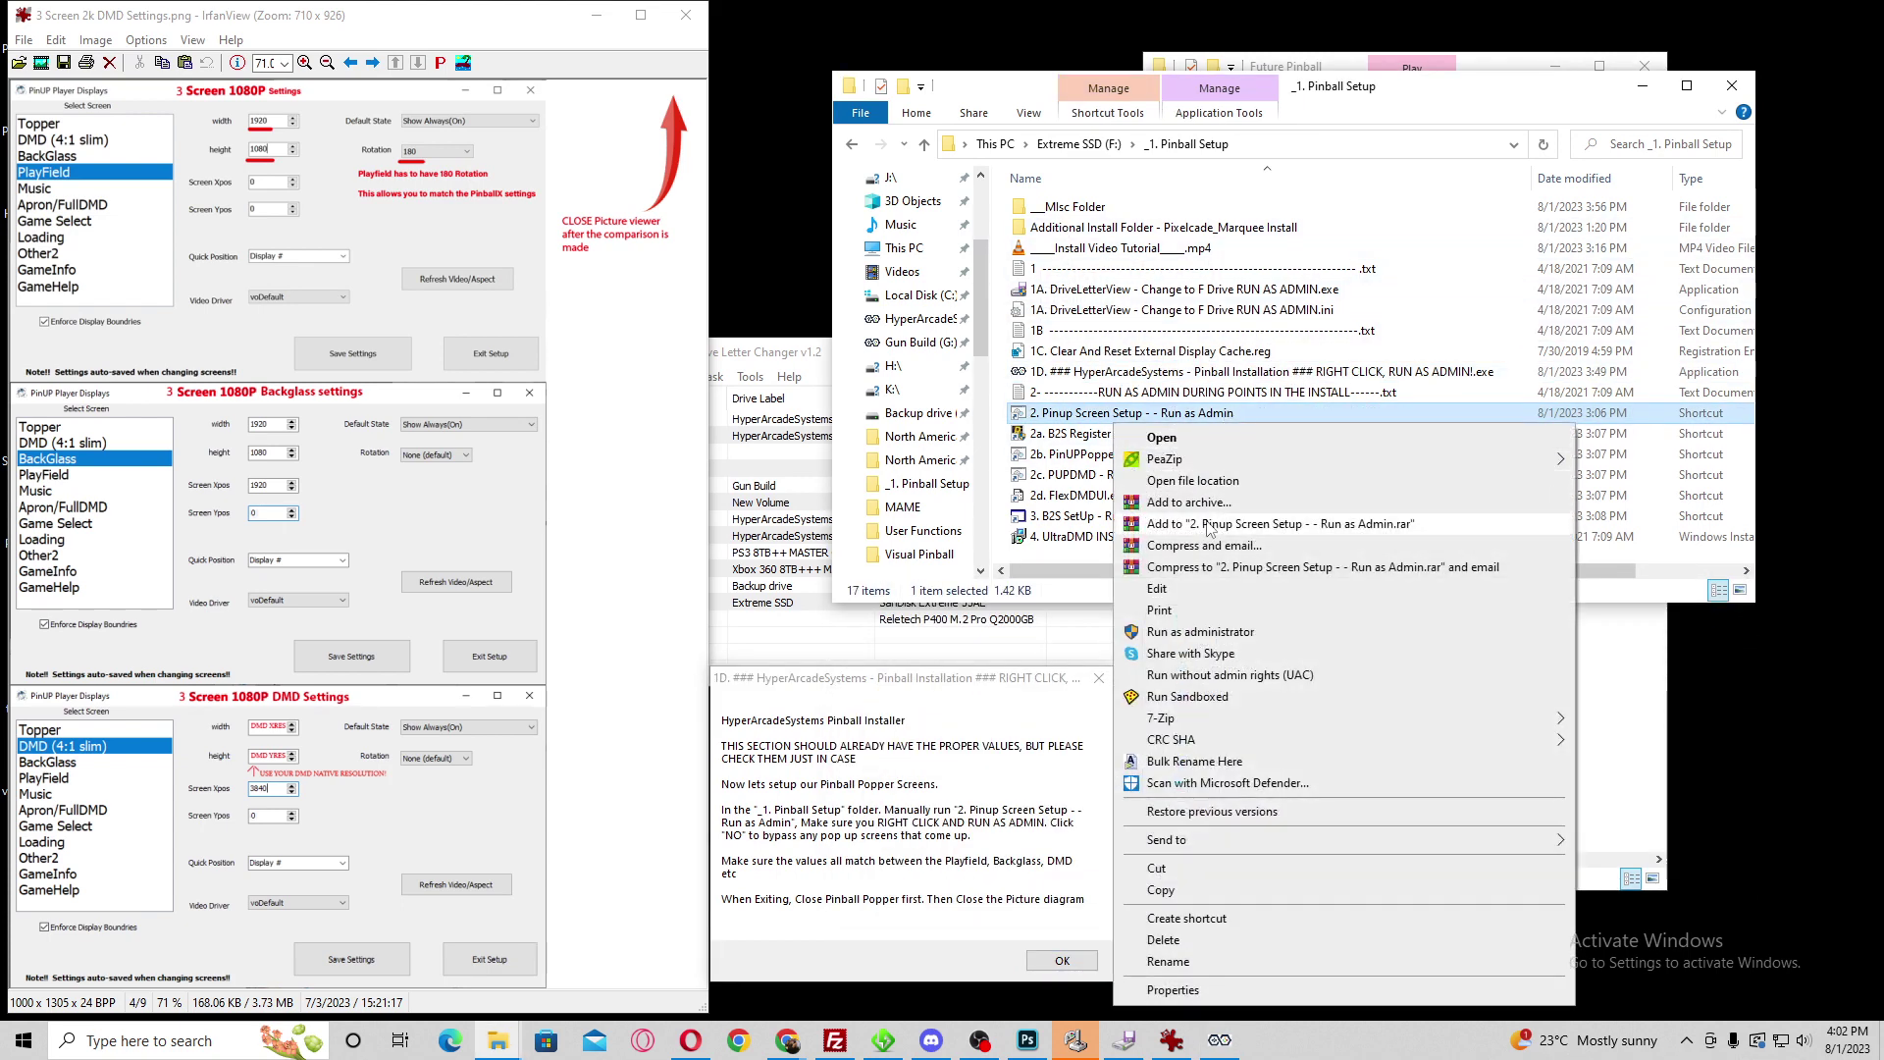
pyautogui.click(1200, 631)
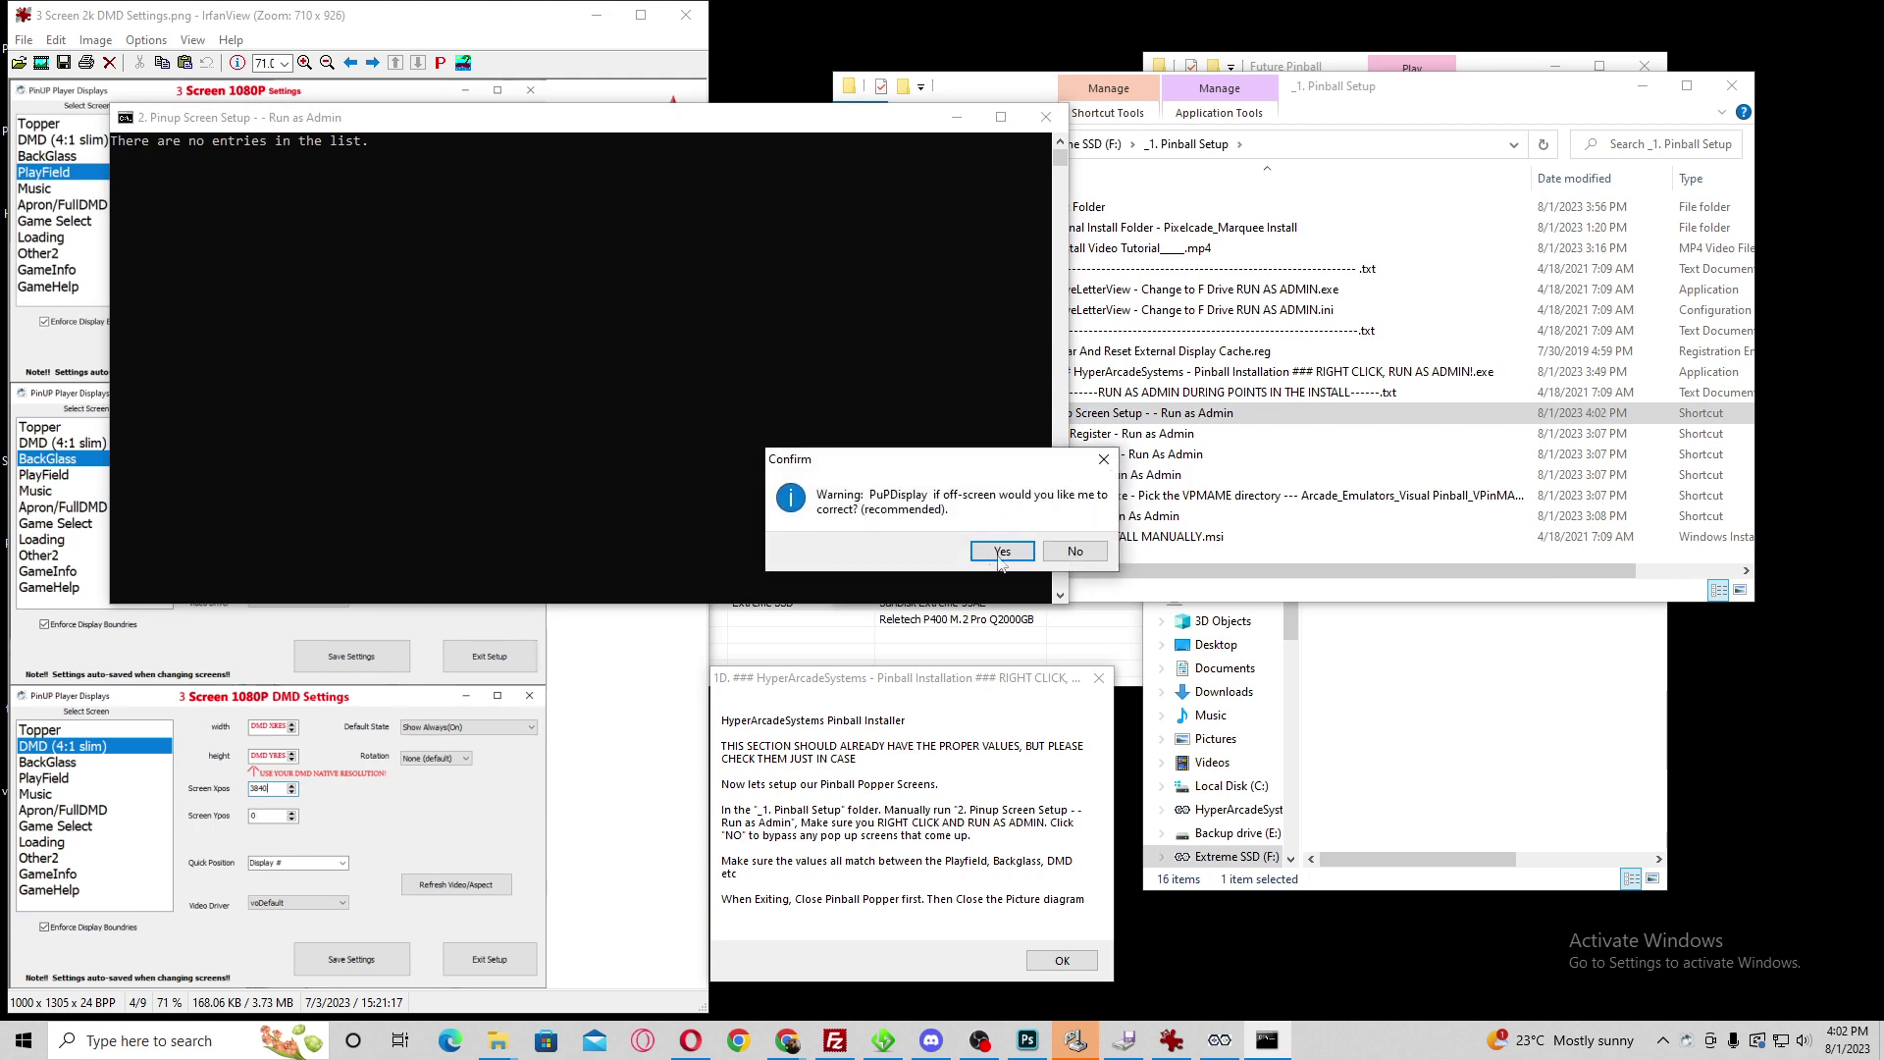
# Step: Decline the off-screen correction, compare the PinUP Player display settings with the 3 Screen 1080P diagram, save them and exit the setup
pyautogui.click(1075, 552)
pyautogui.click(1075, 551)
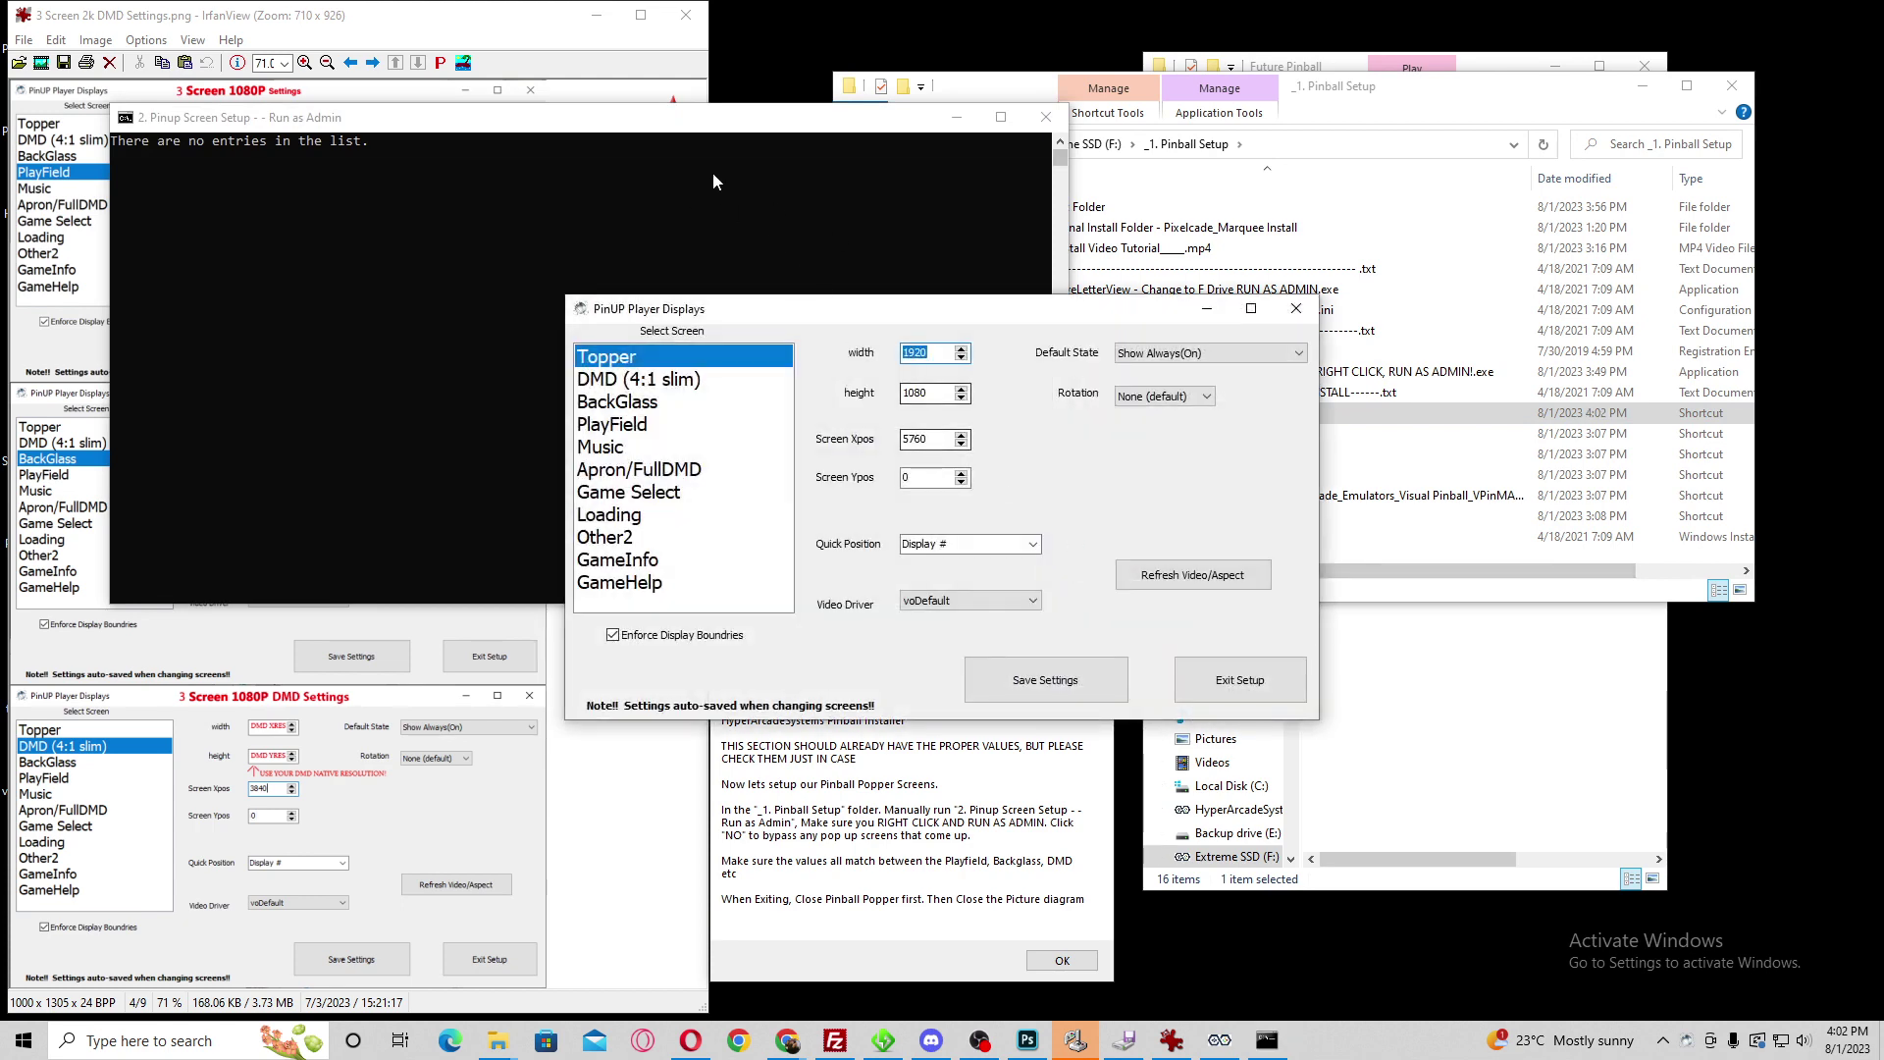
pyautogui.moveTo(807, 122); pyautogui.dragTo(1470, 53)
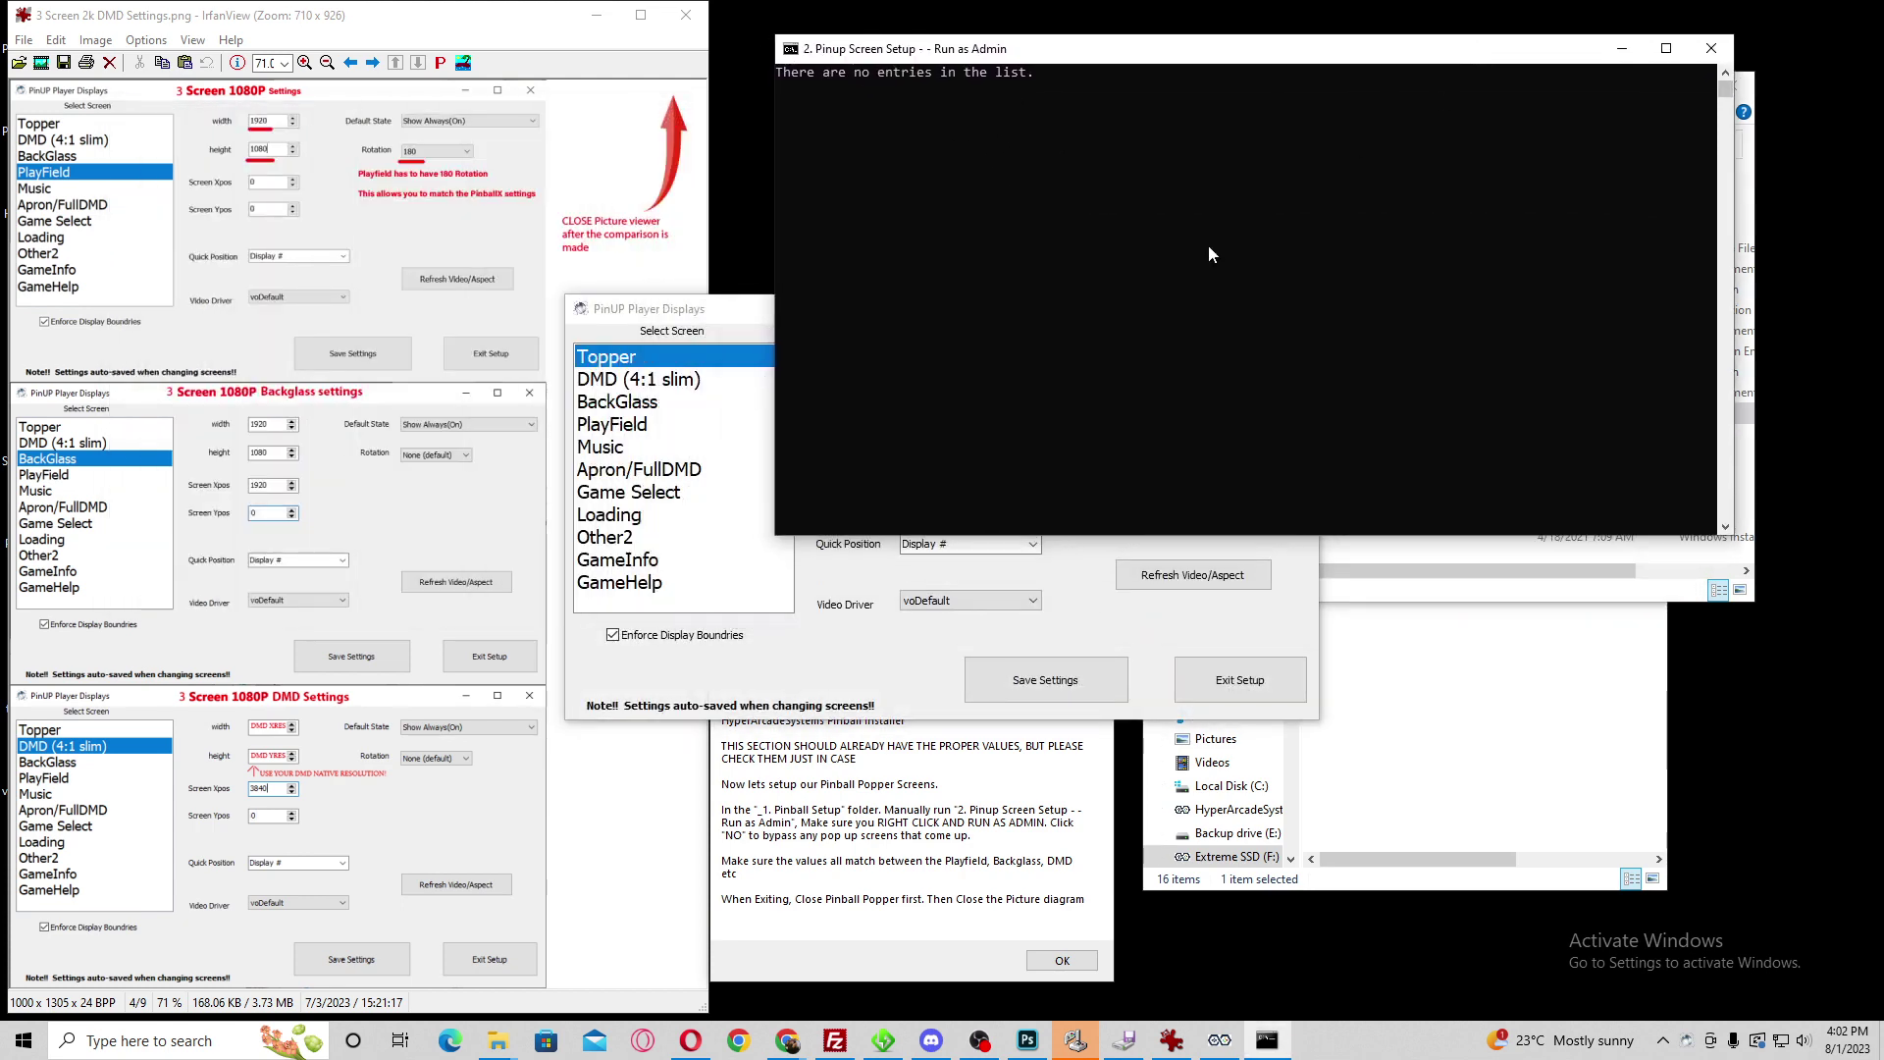
pyautogui.moveTo(693, 314); pyautogui.dragTo(621, 123)
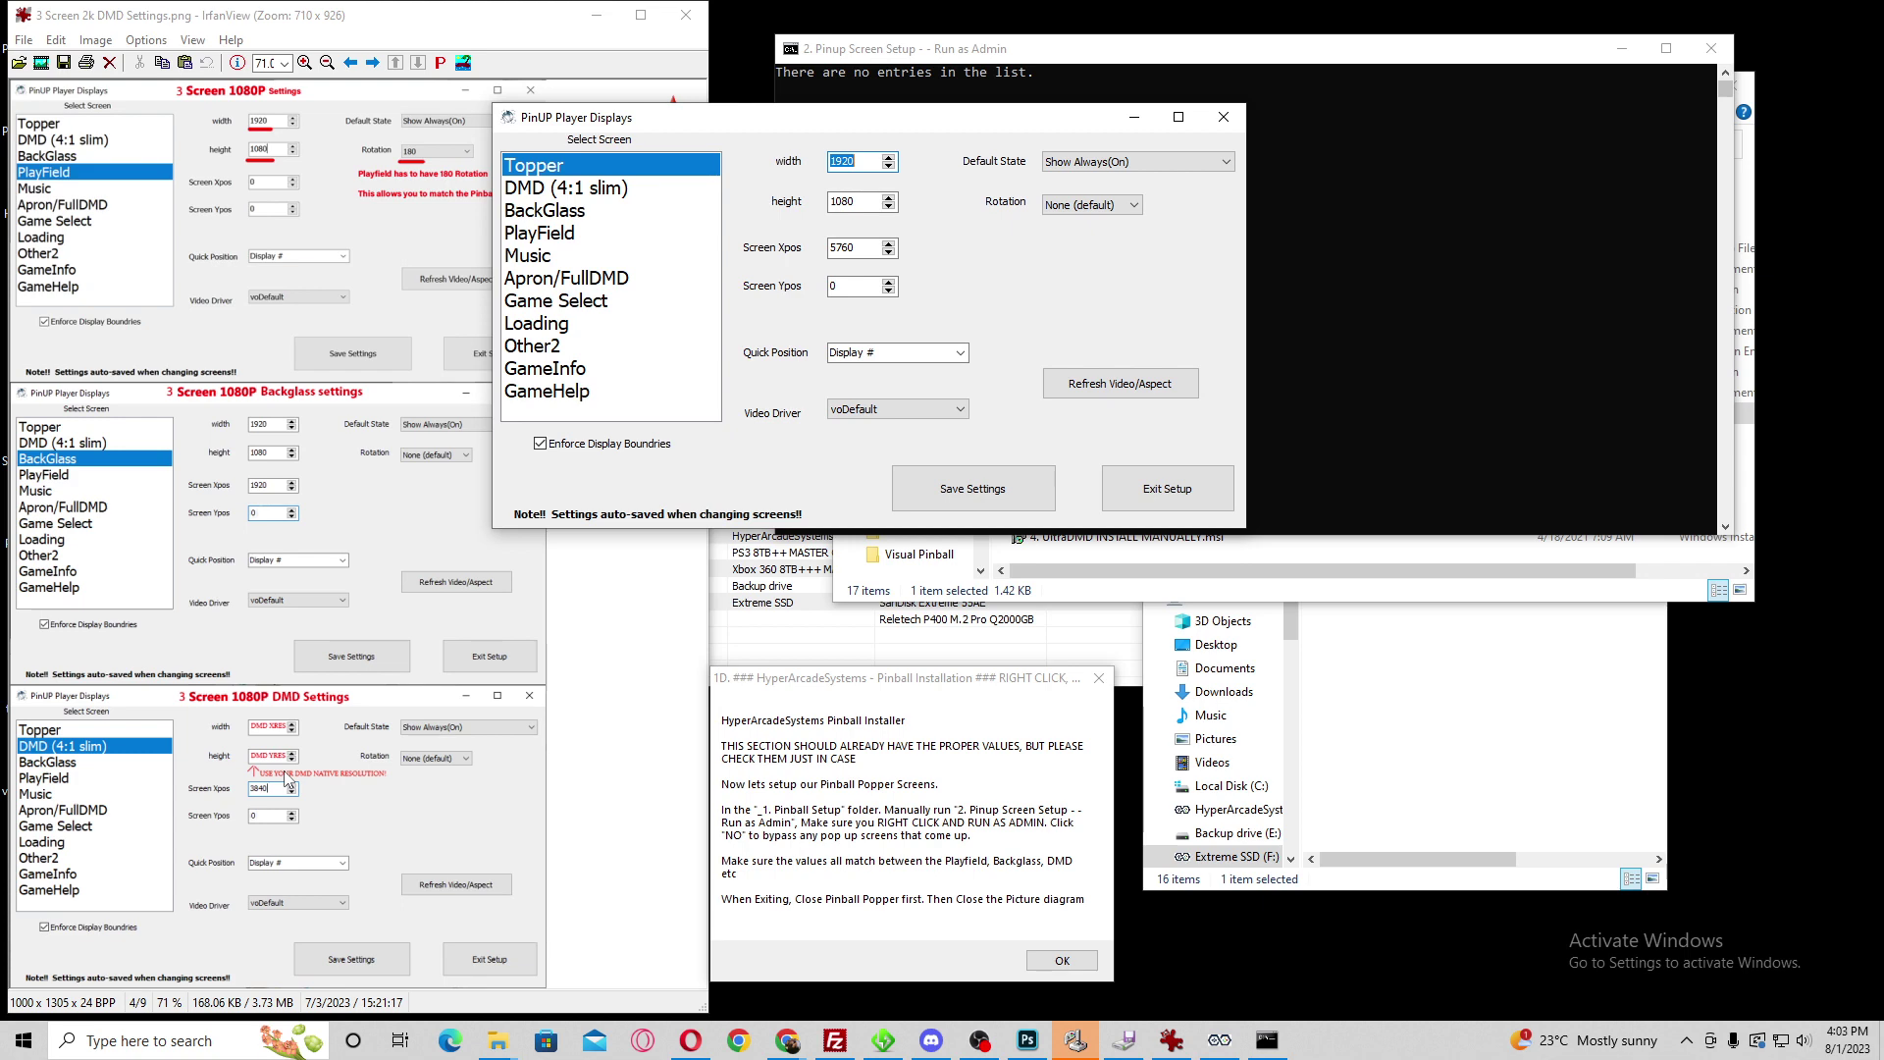
pyautogui.click(984, 501)
pyautogui.click(1167, 488)
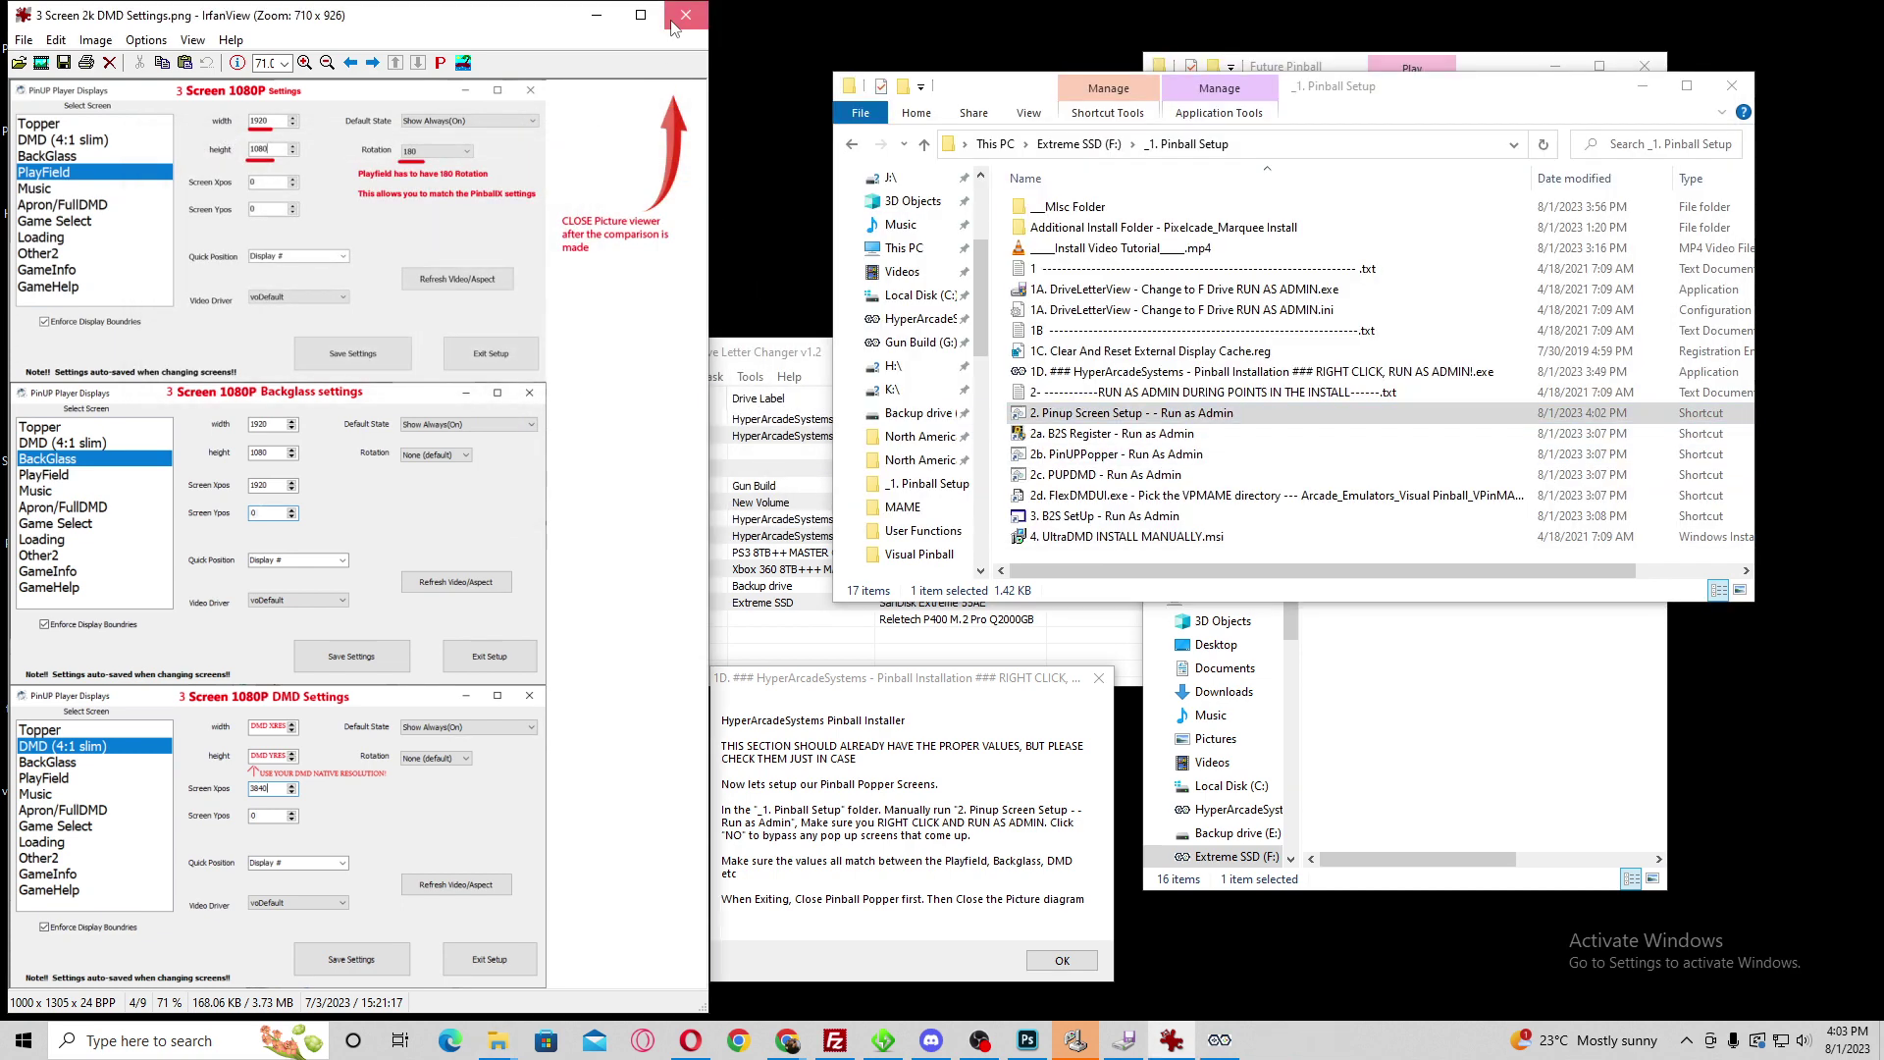
# Step: Close the screen settings diagram and continue the pinball installer to the file registration instructions
pyautogui.click(674, 23)
pyautogui.click(1069, 958)
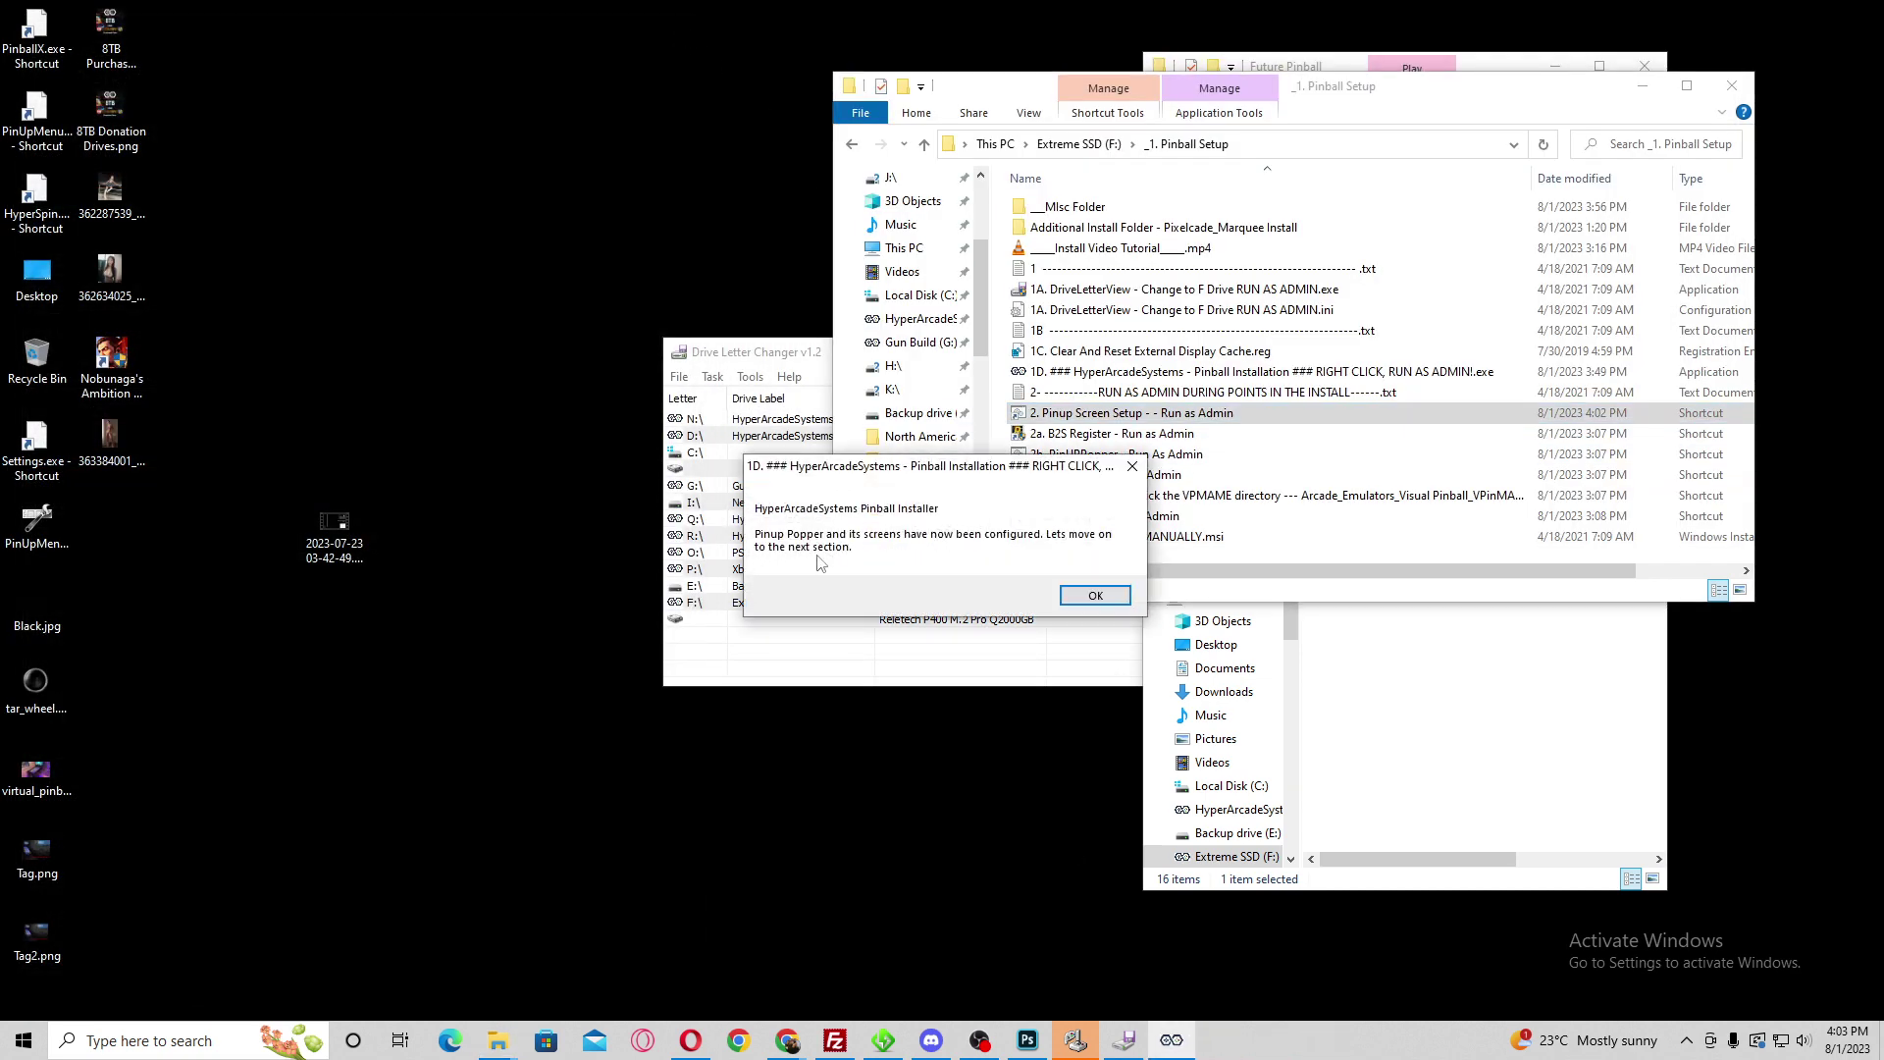
pyautogui.click(1095, 597)
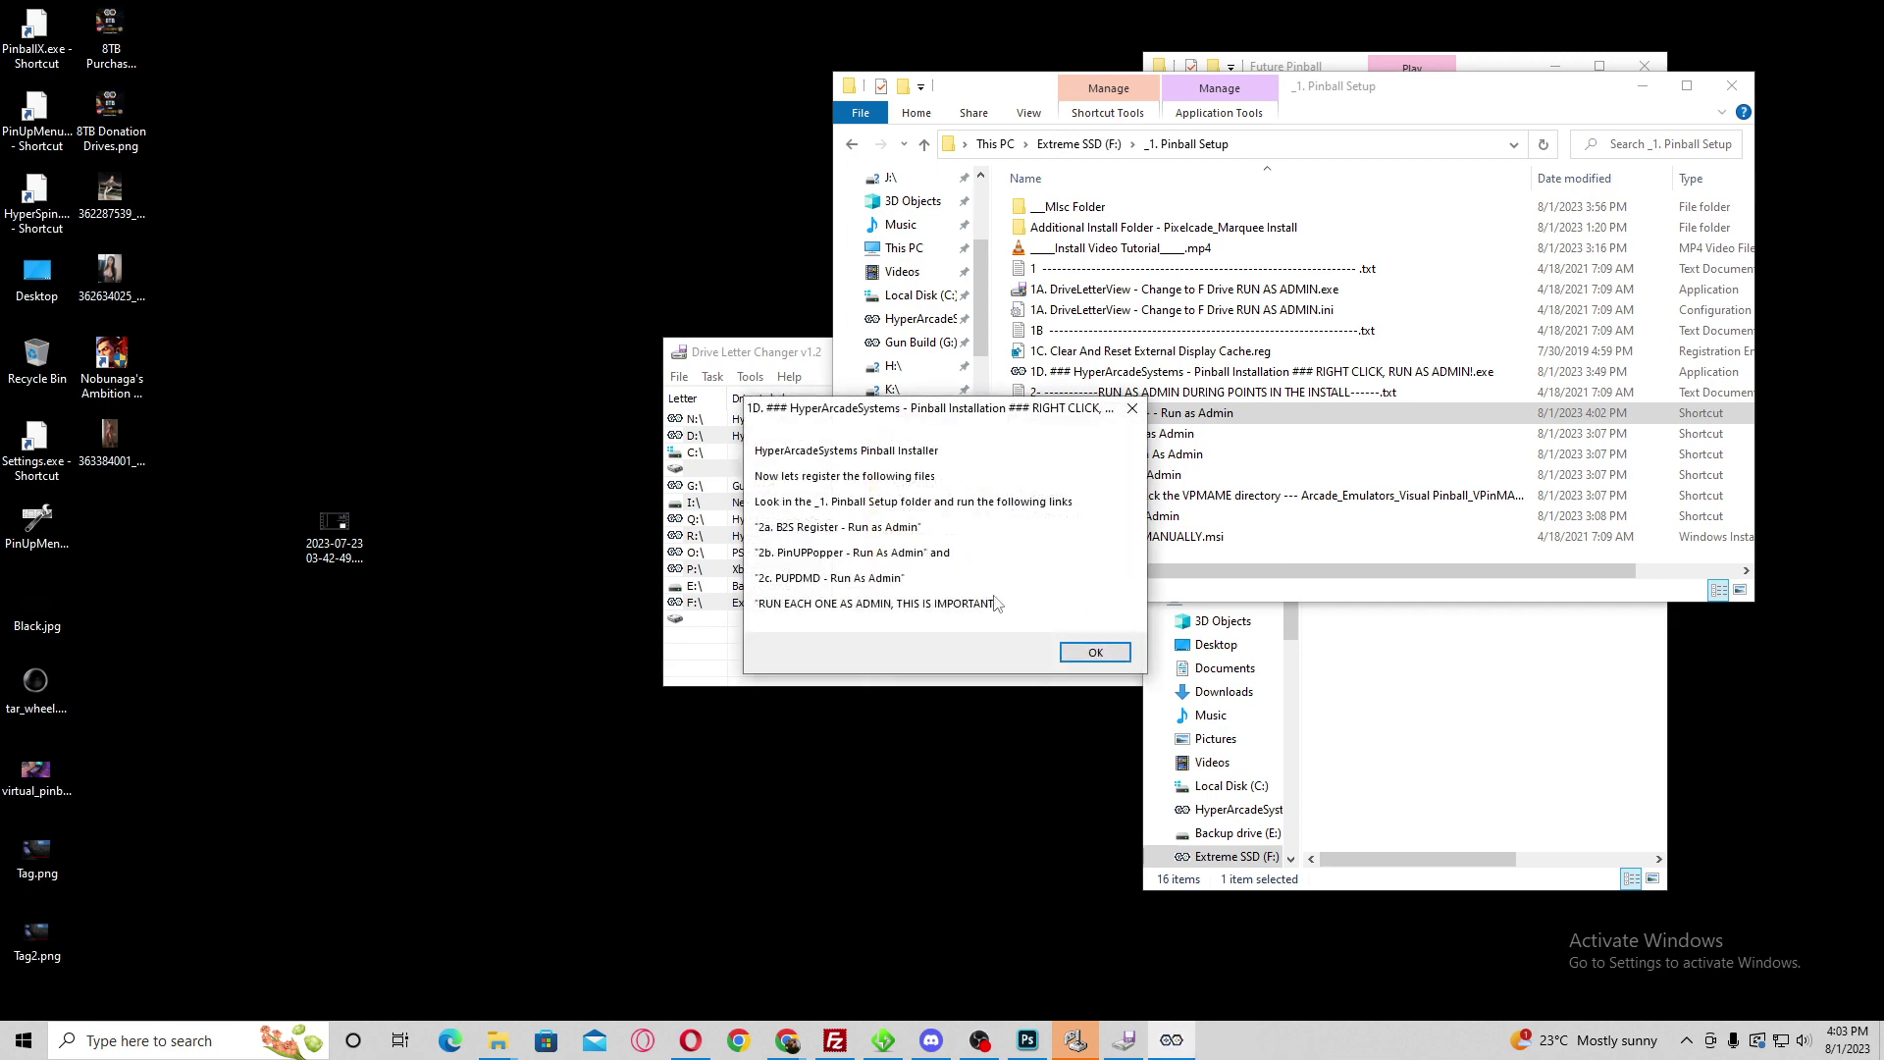
# Step: Run "2a. B2S Register", "2b. PinUPPopper" and "2c. PUPDMD" from the _1. Pinball Setup folder as administrator
pyautogui.moveTo(991, 452); pyautogui.dragTo(589, 342)
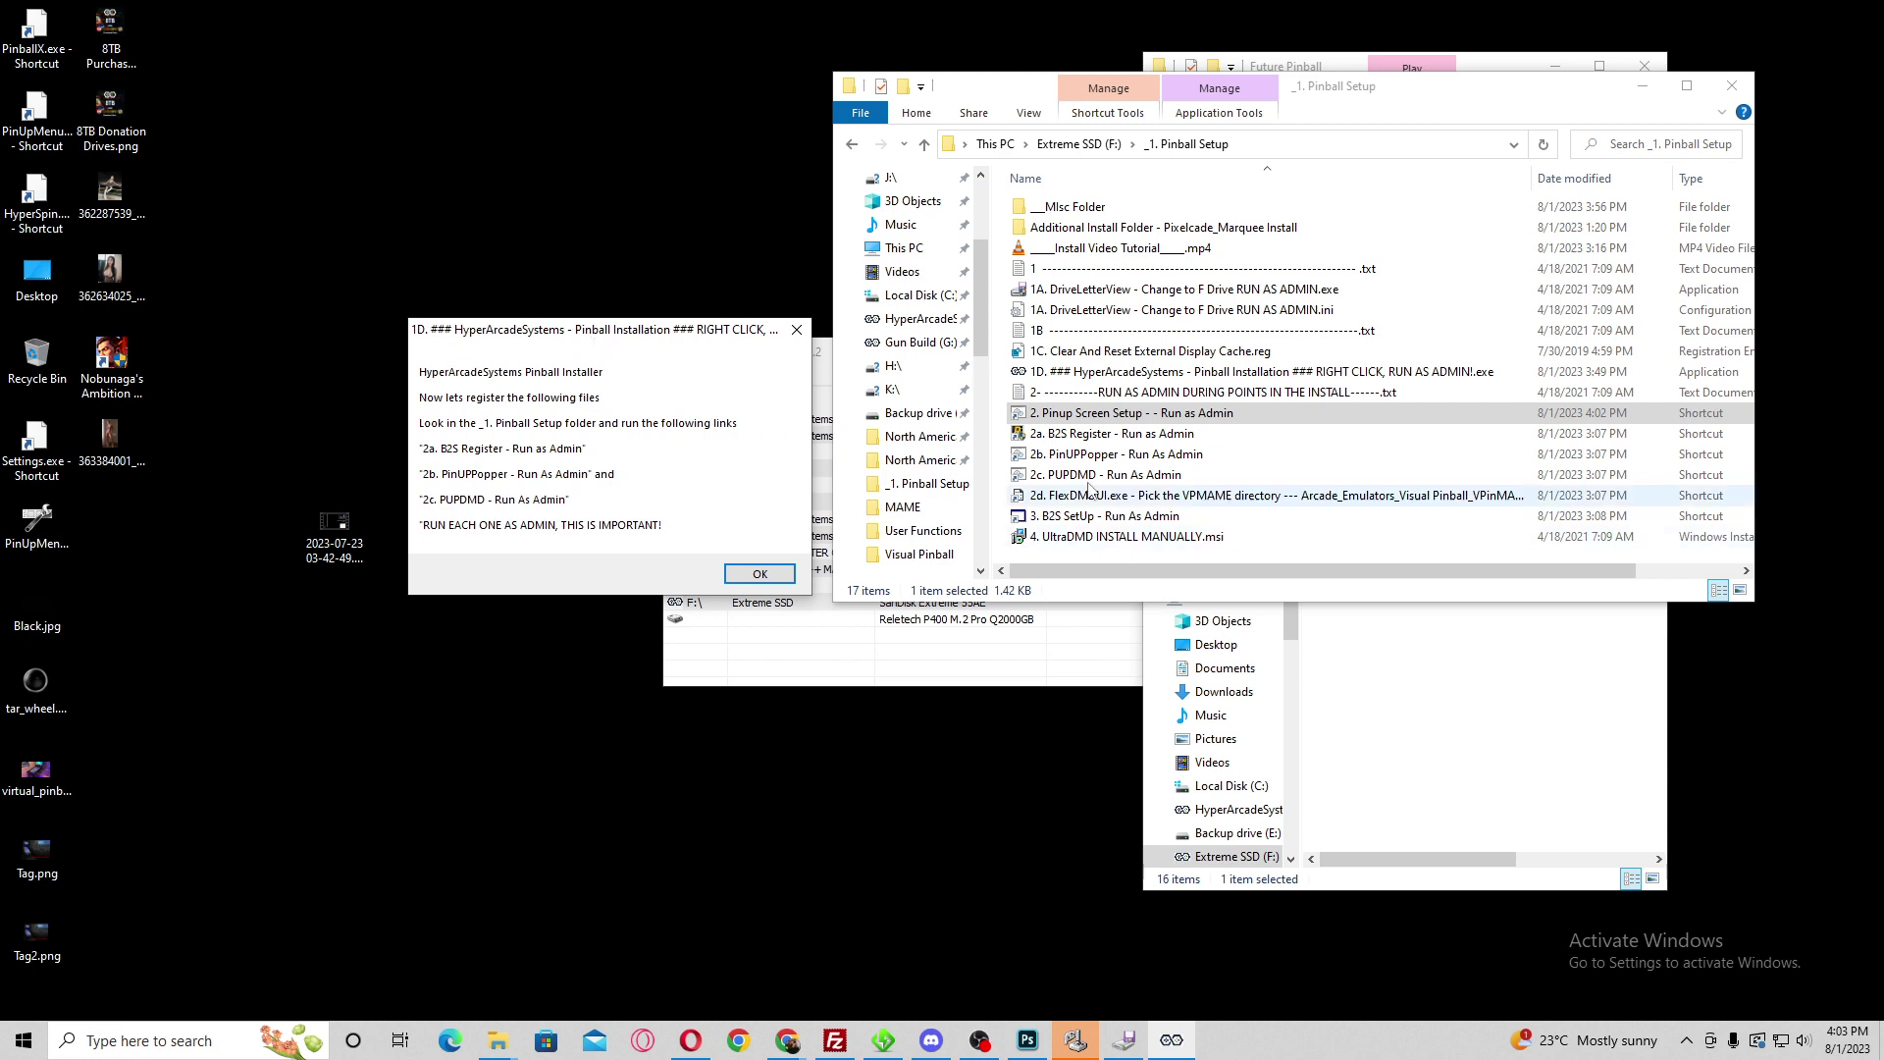
pyautogui.click(1058, 435)
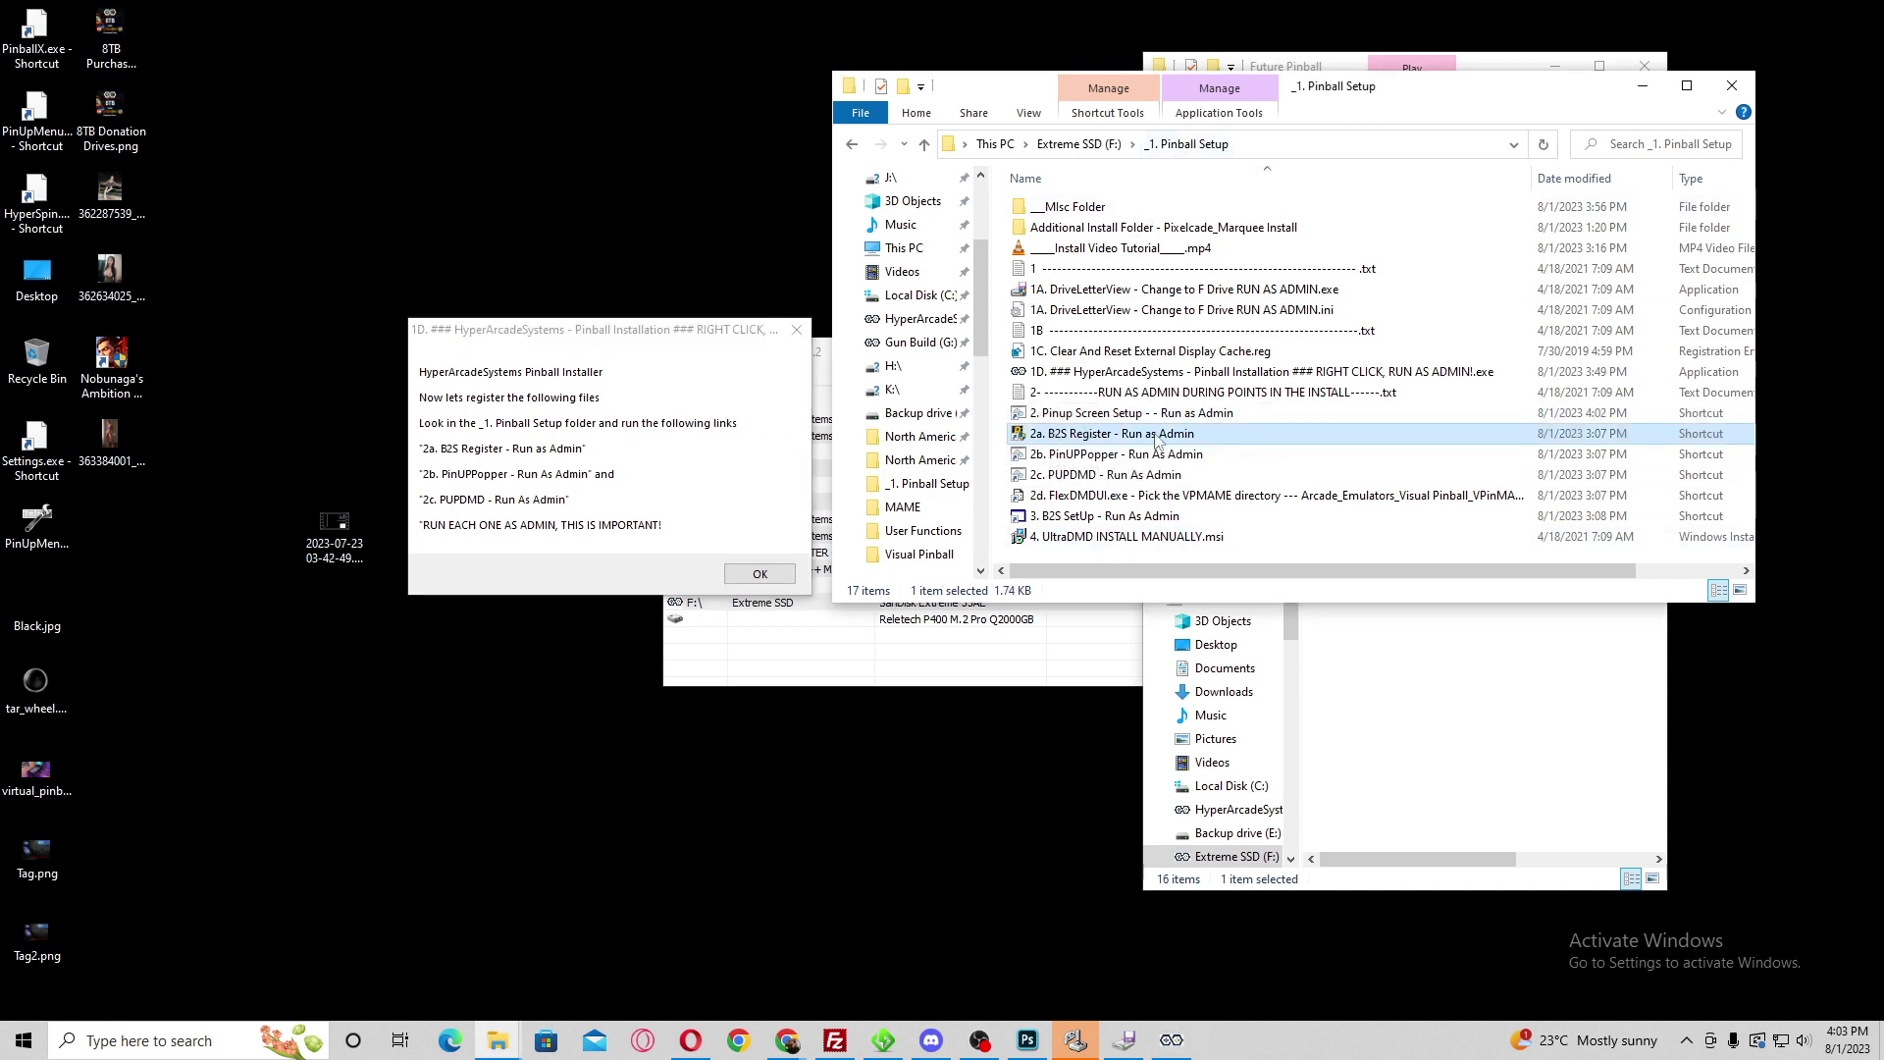
pyautogui.rightClick(1068, 434)
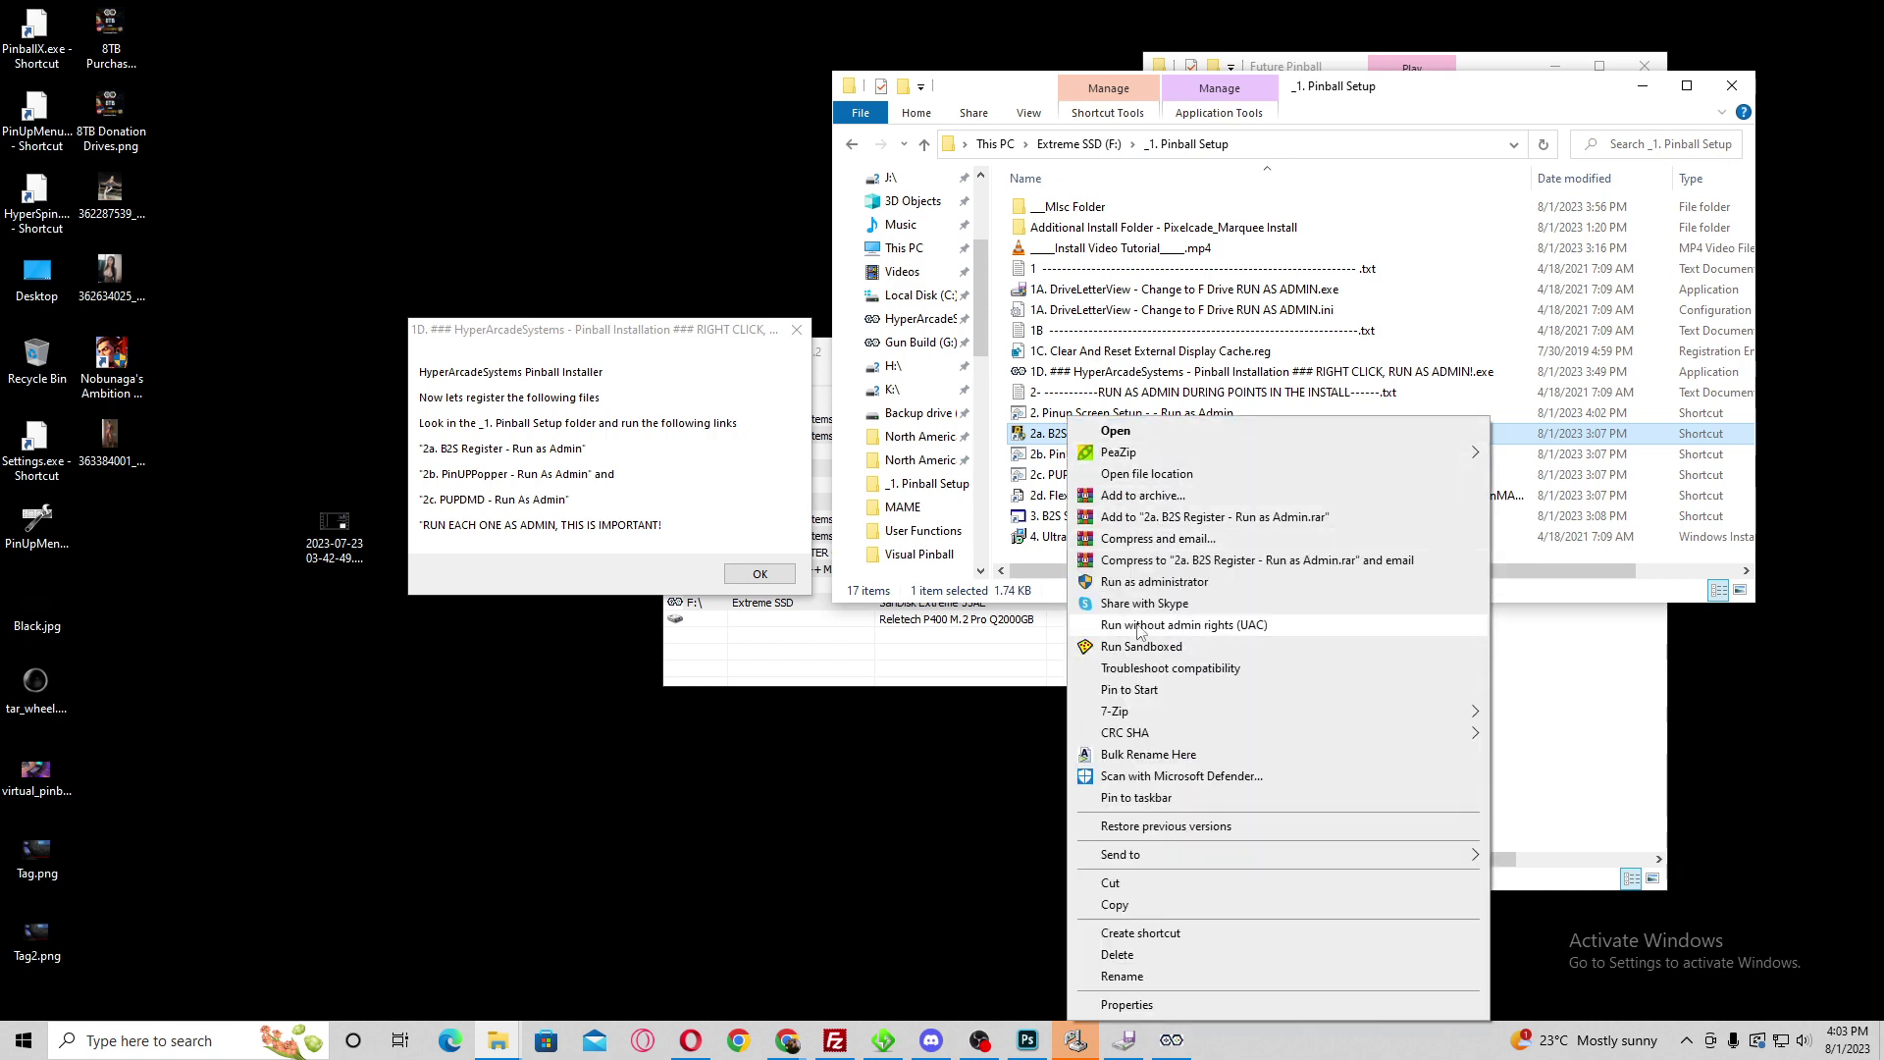
pyautogui.click(1148, 582)
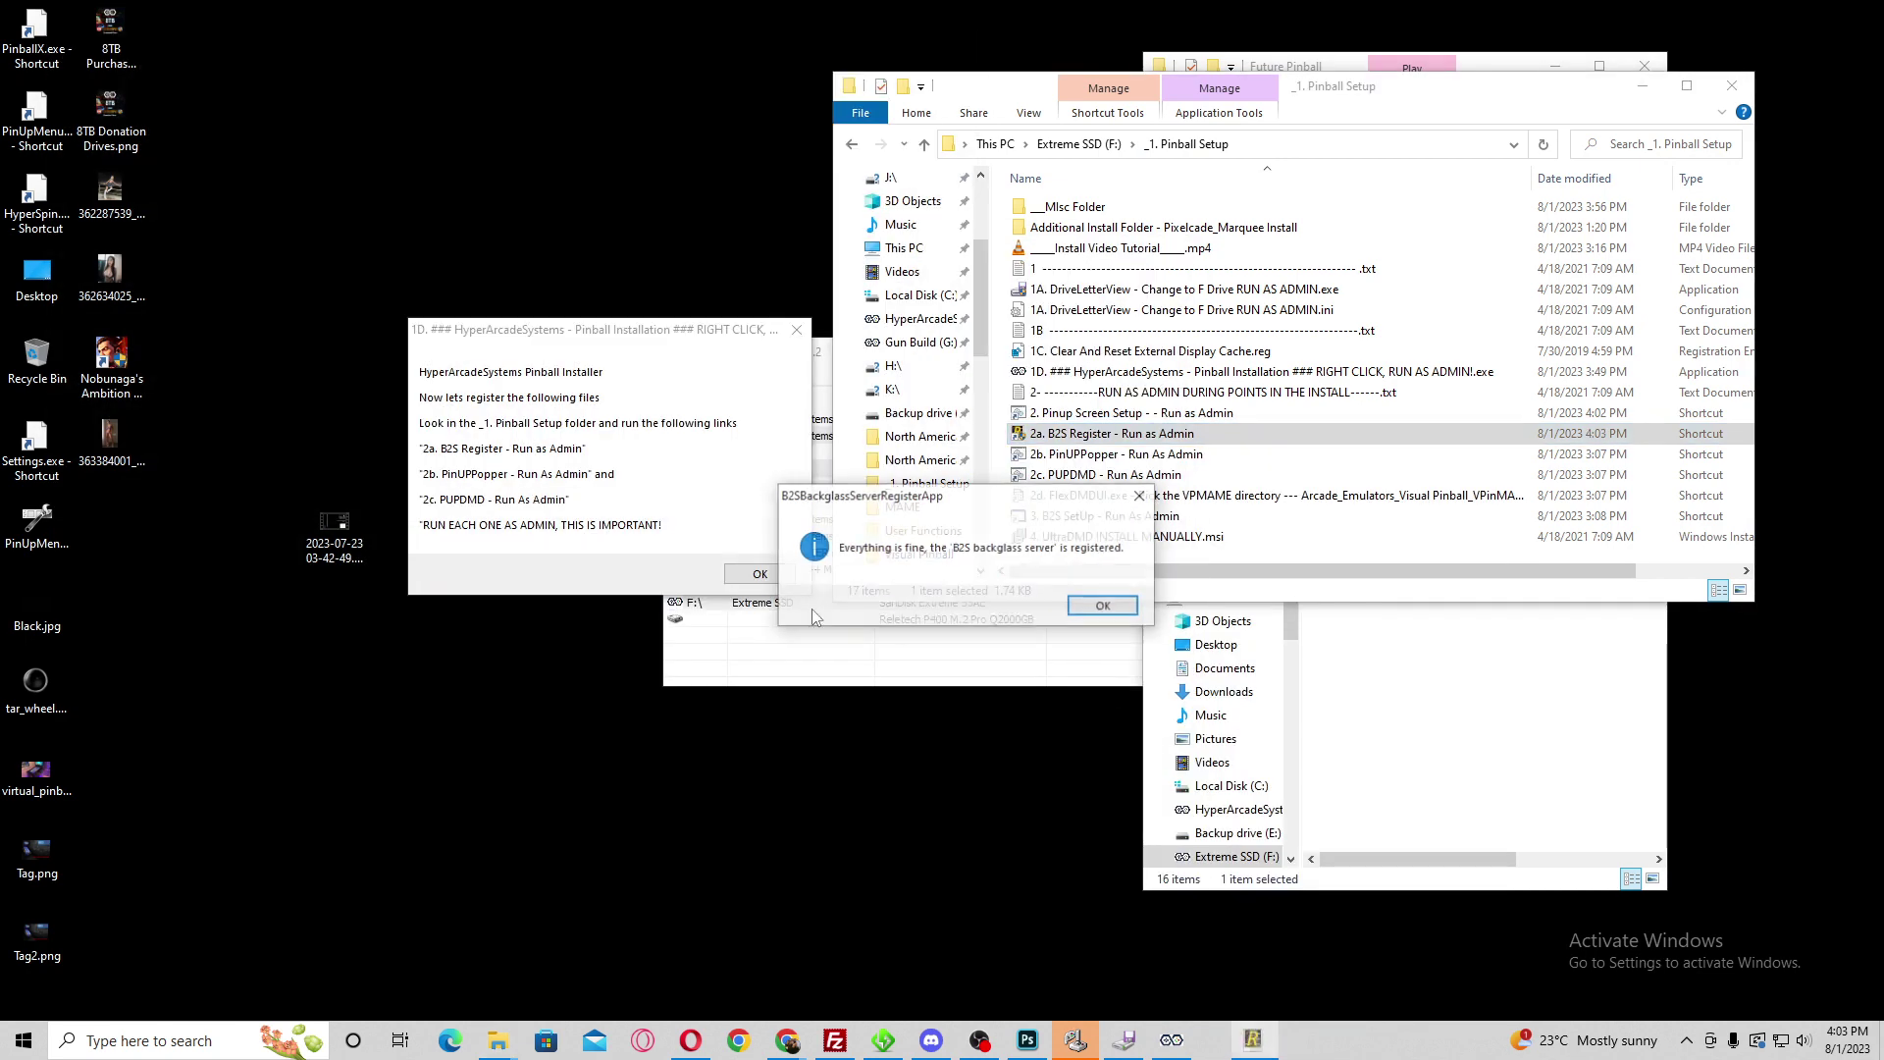
pyautogui.click(1103, 606)
pyautogui.rightClick(1111, 447)
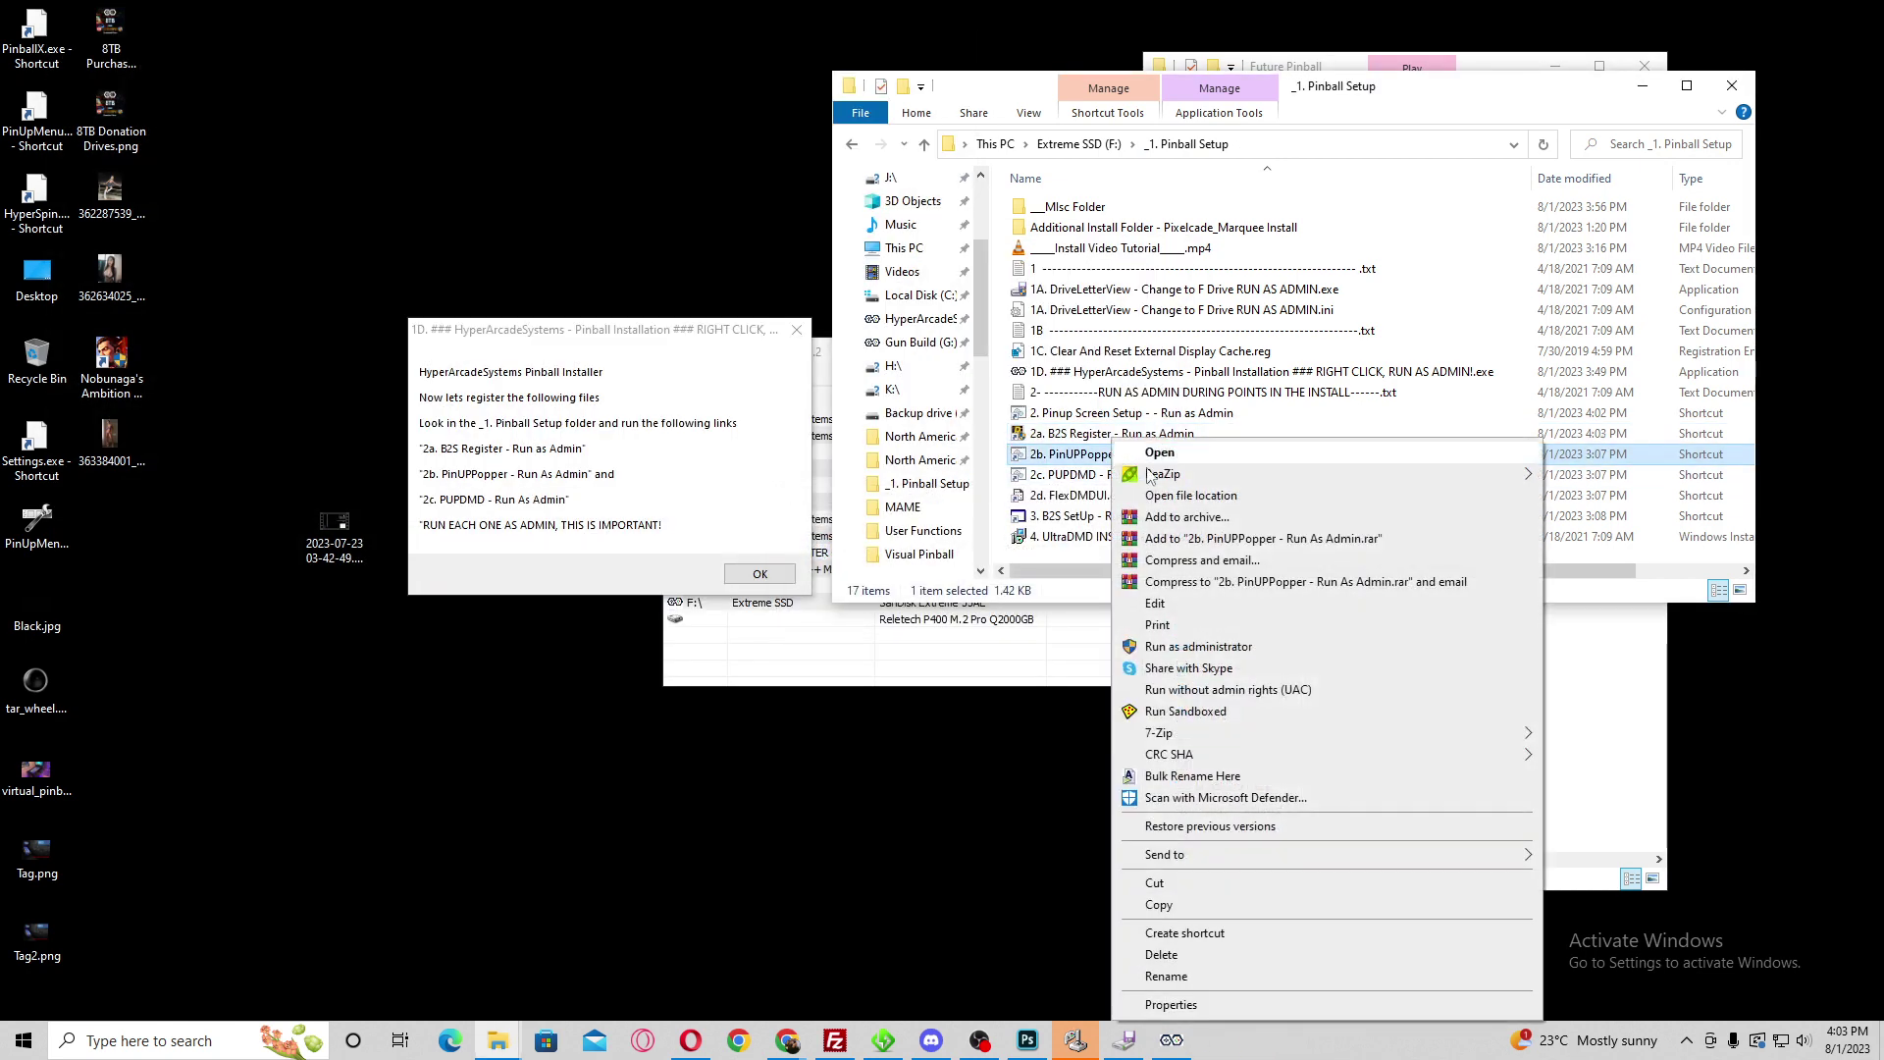
pyautogui.click(1193, 646)
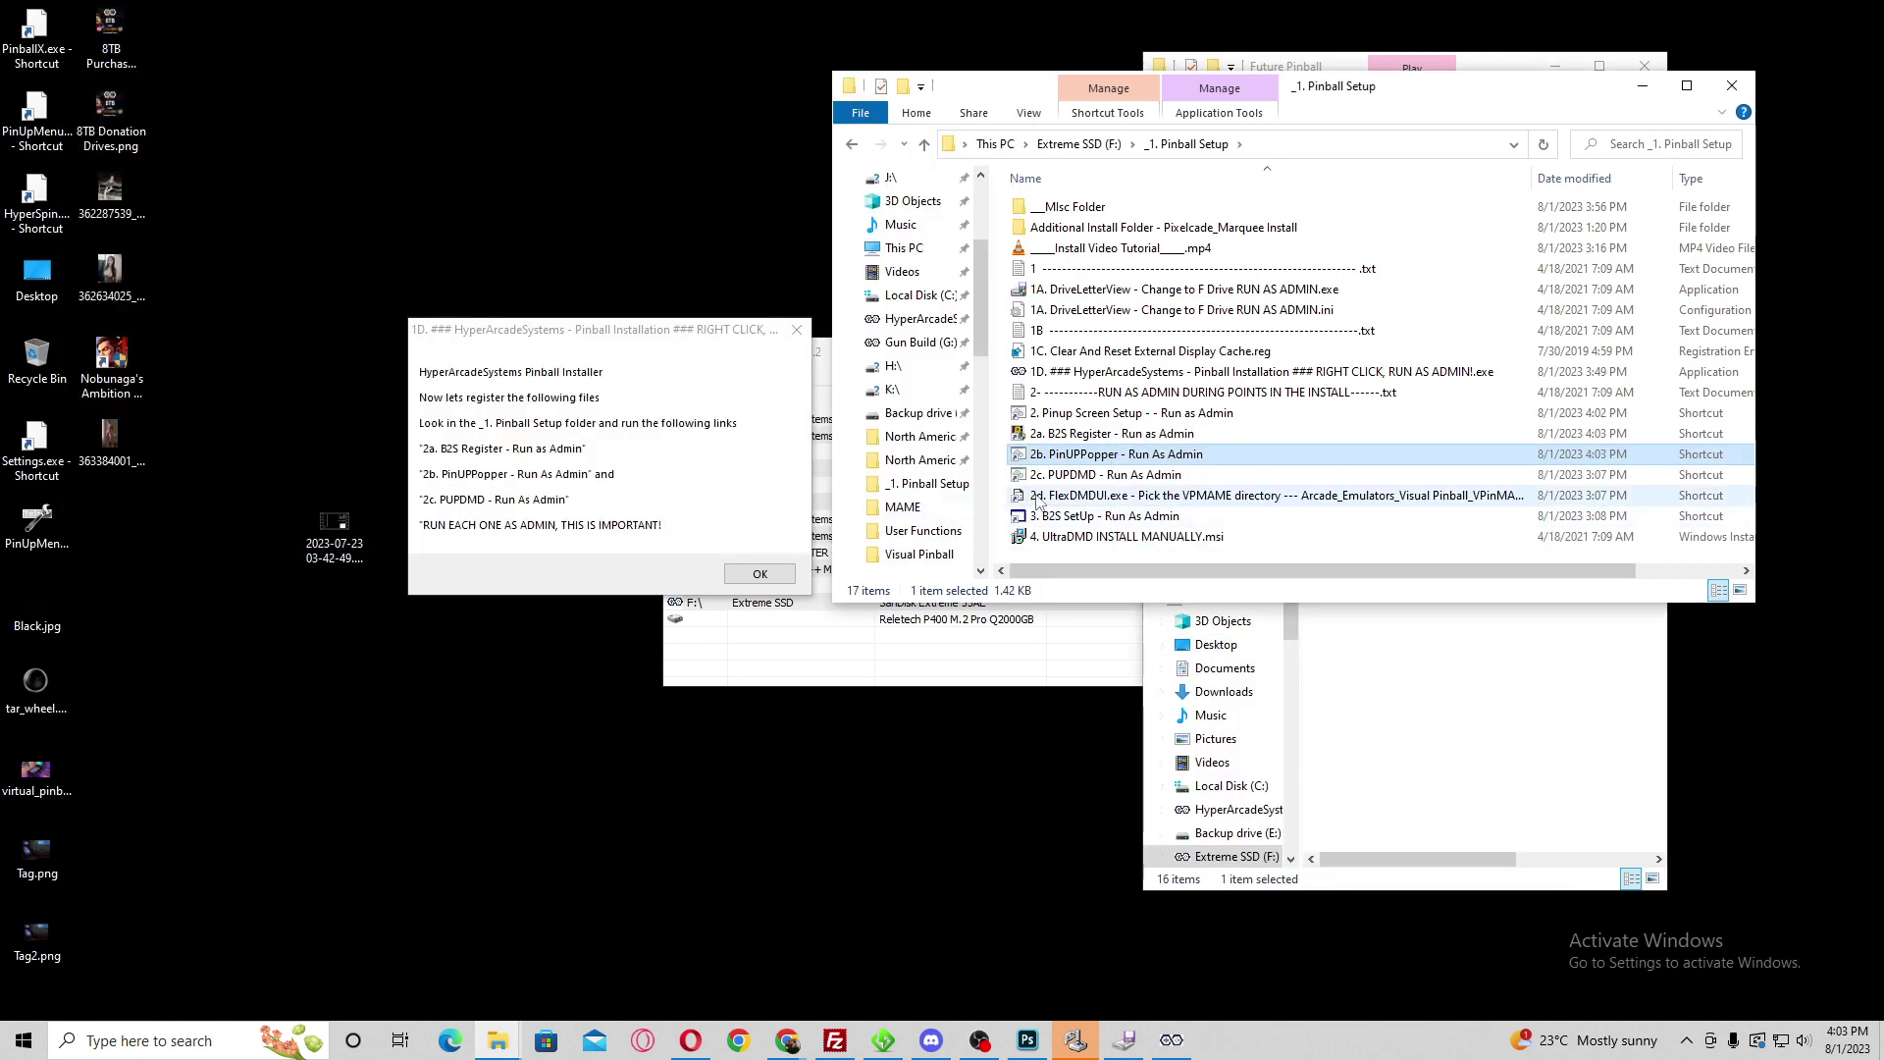
pyautogui.rightClick(1051, 475)
pyautogui.click(1097, 636)
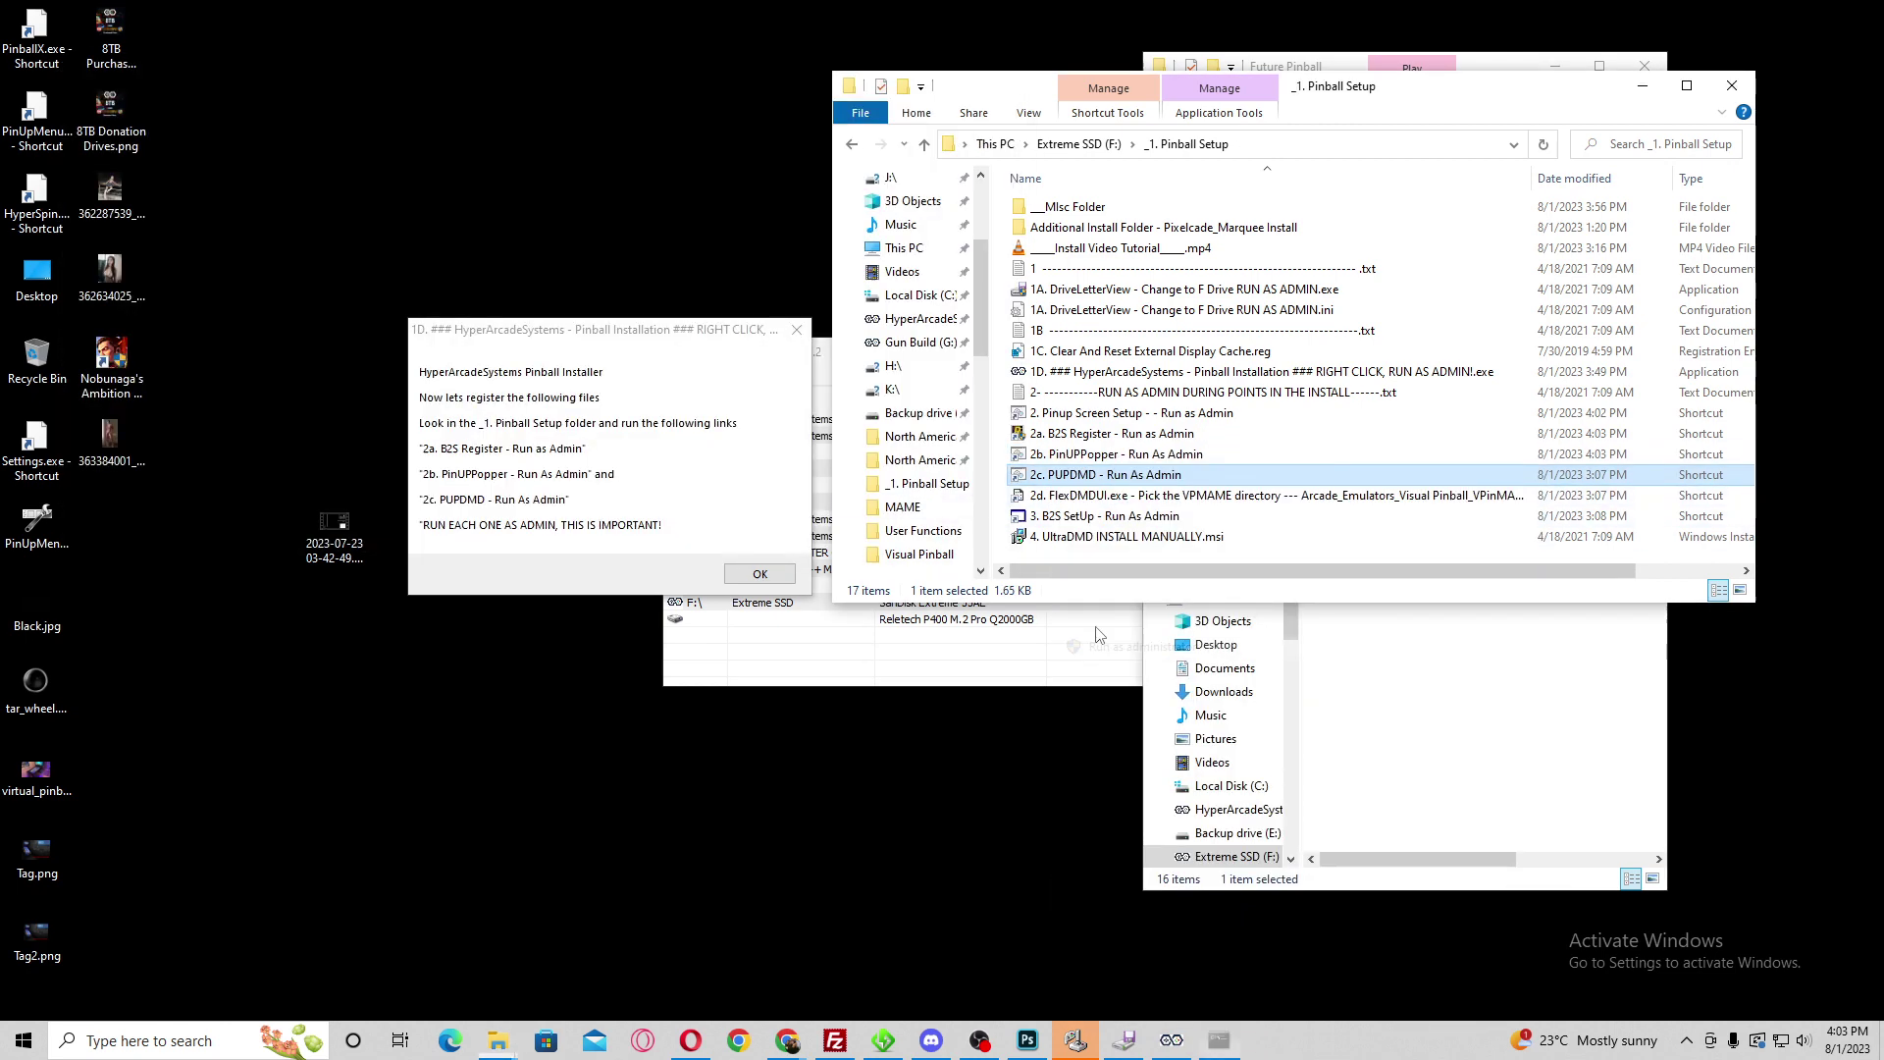
# Step: Continue the installer to the FlexDMD registration instructions and run "2d. FlexDMDUI.exe" as administrator
pyautogui.rightClick(1076, 496)
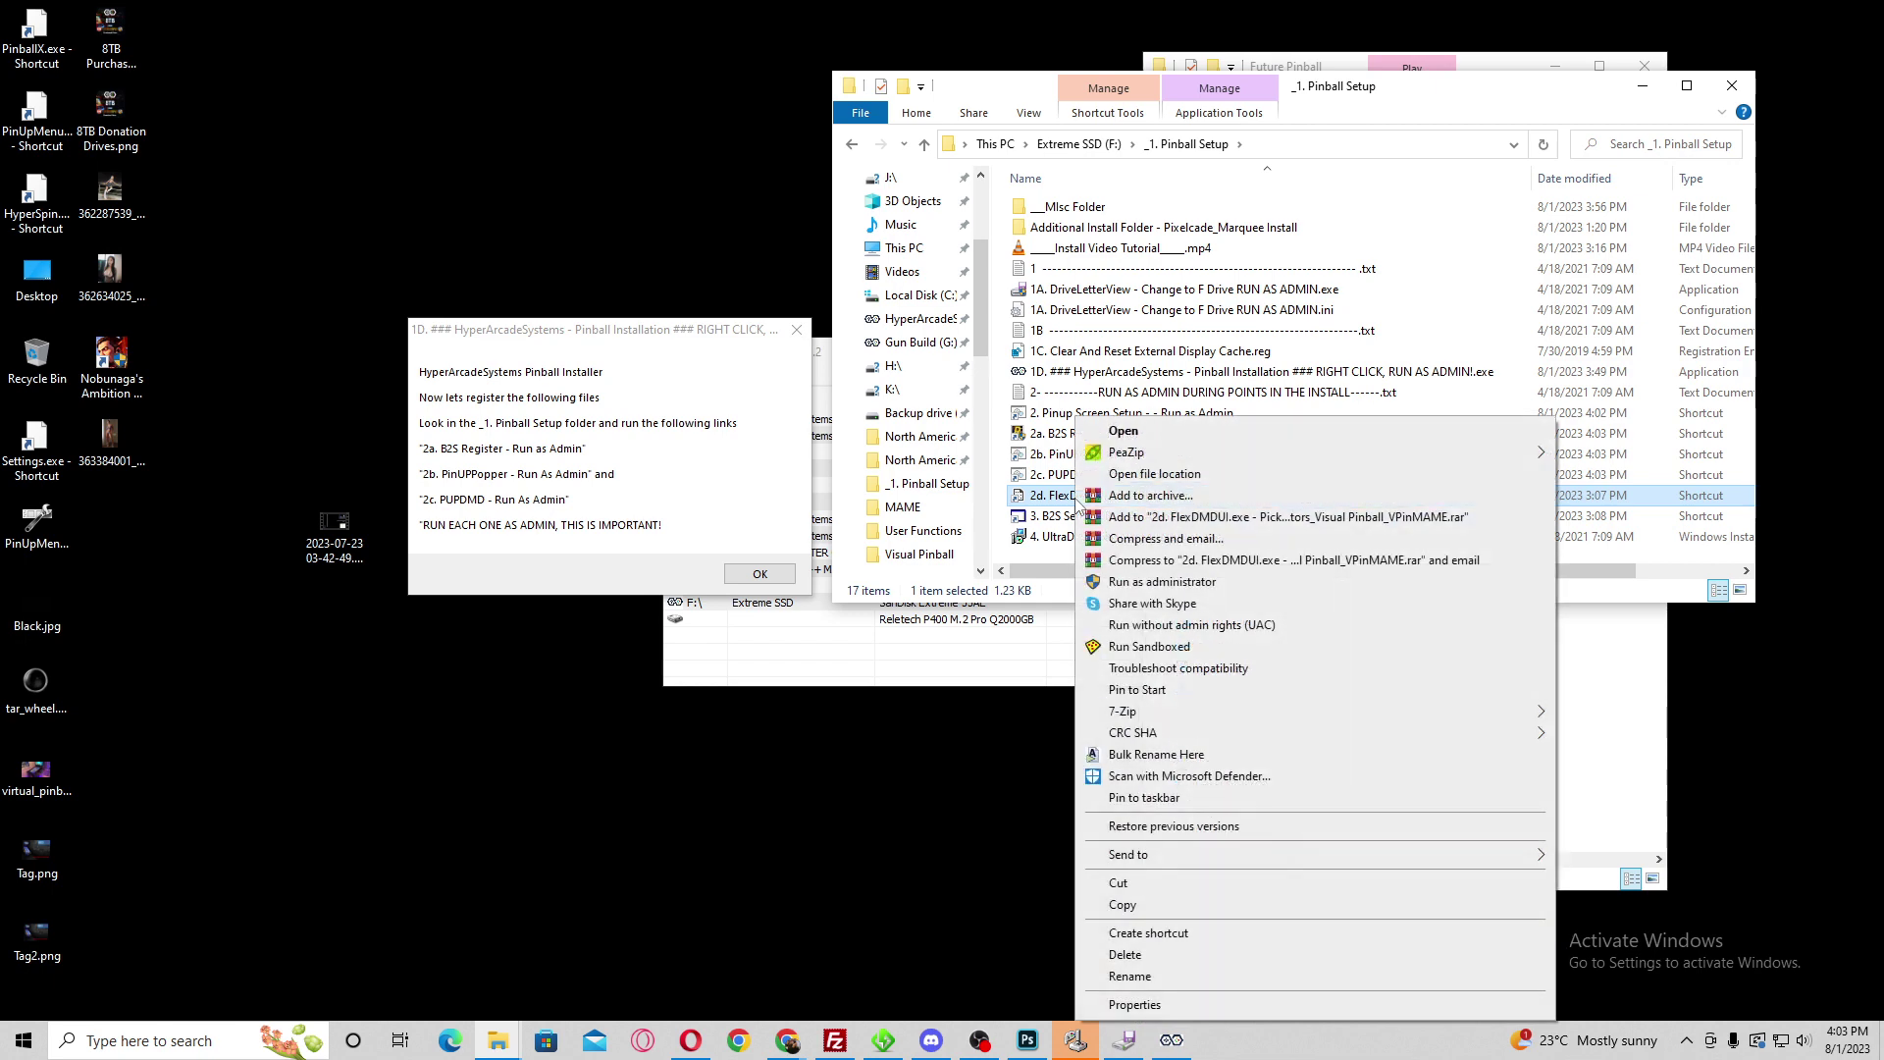
pyautogui.click(663, 504)
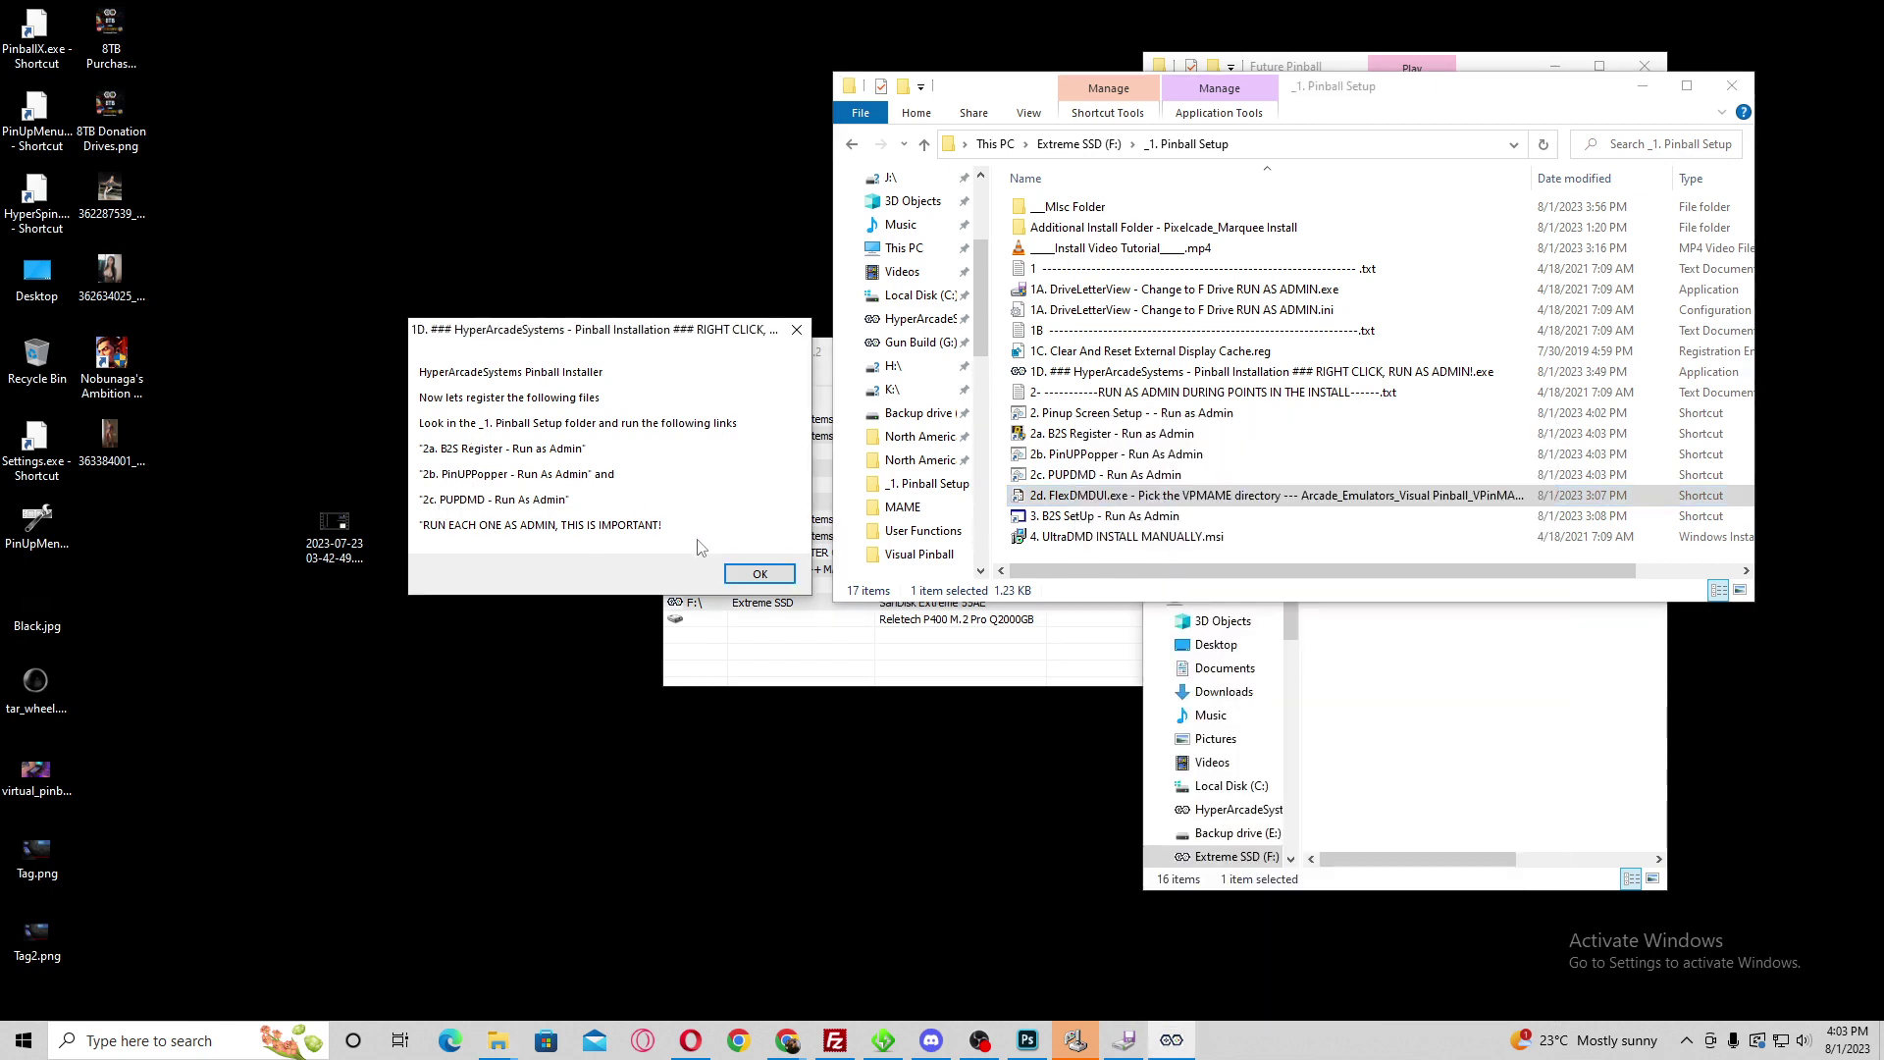
pyautogui.click(760, 573)
pyautogui.moveTo(917, 447); pyautogui.dragTo(588, 360)
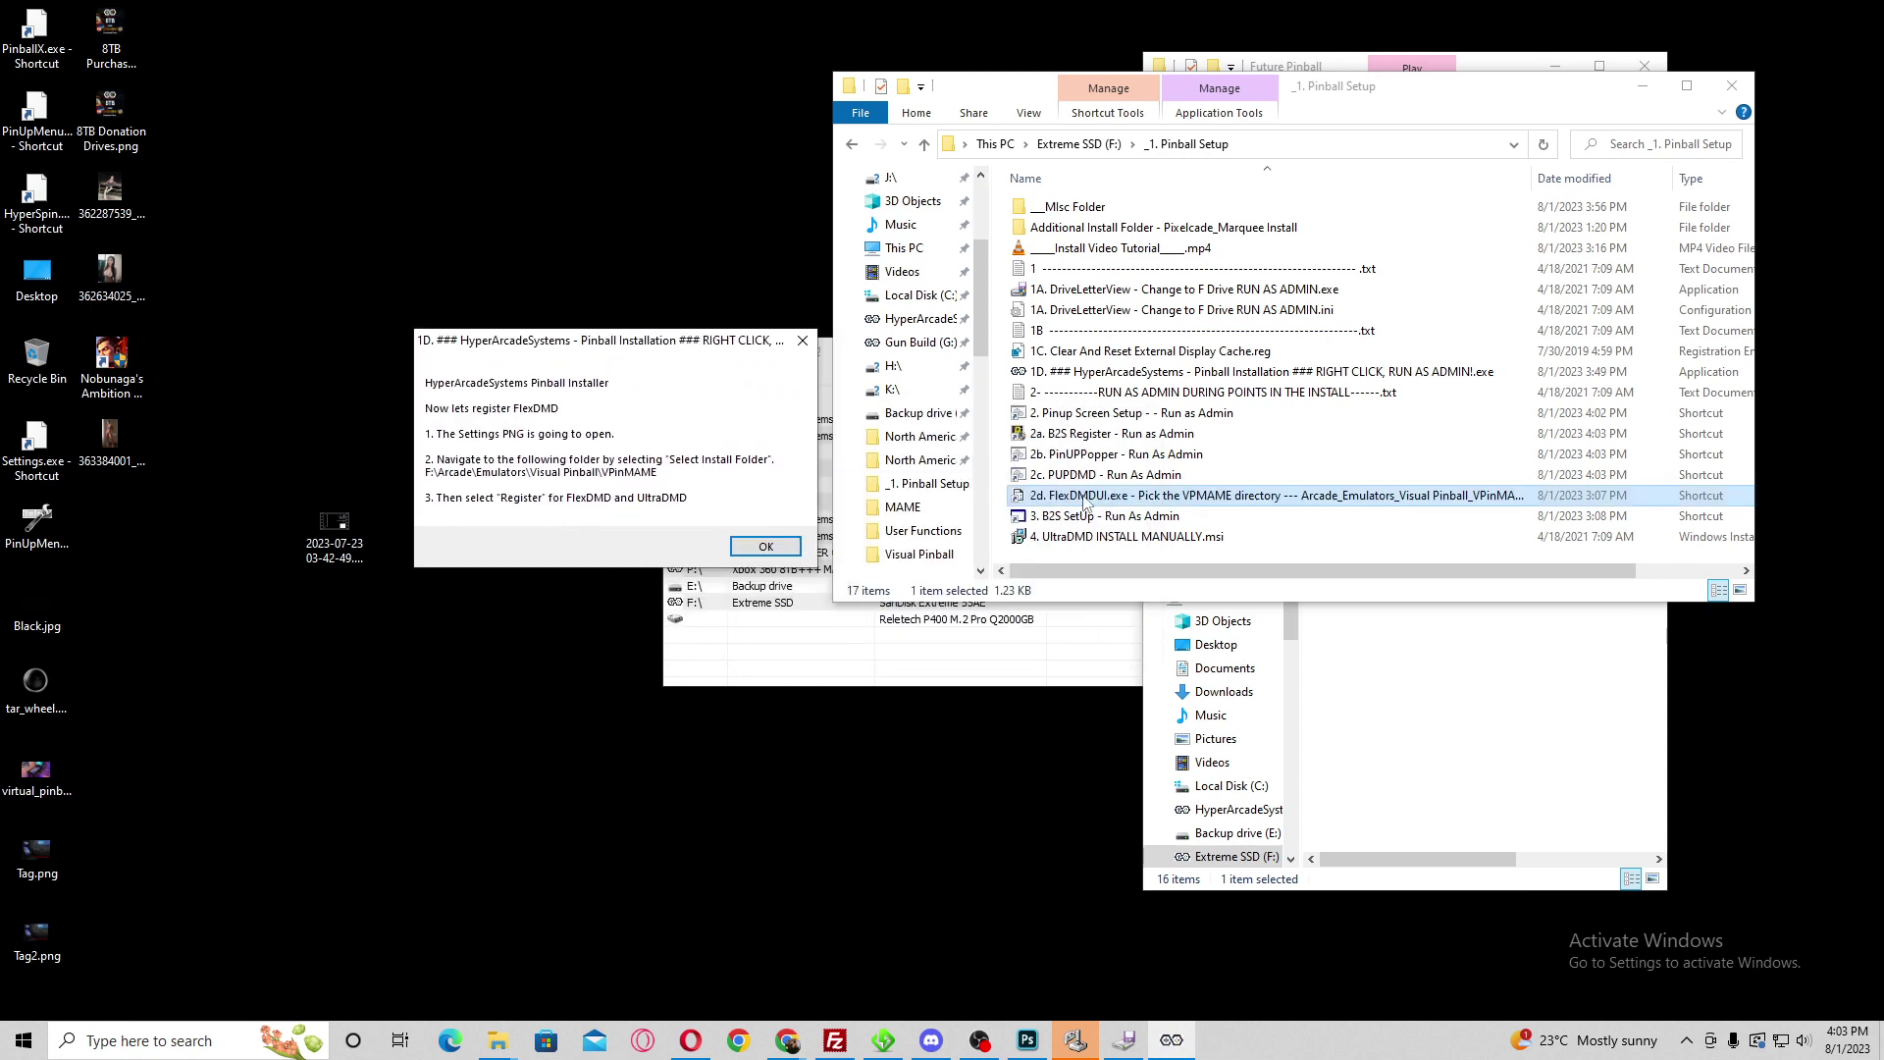
pyautogui.rightClick(1085, 501)
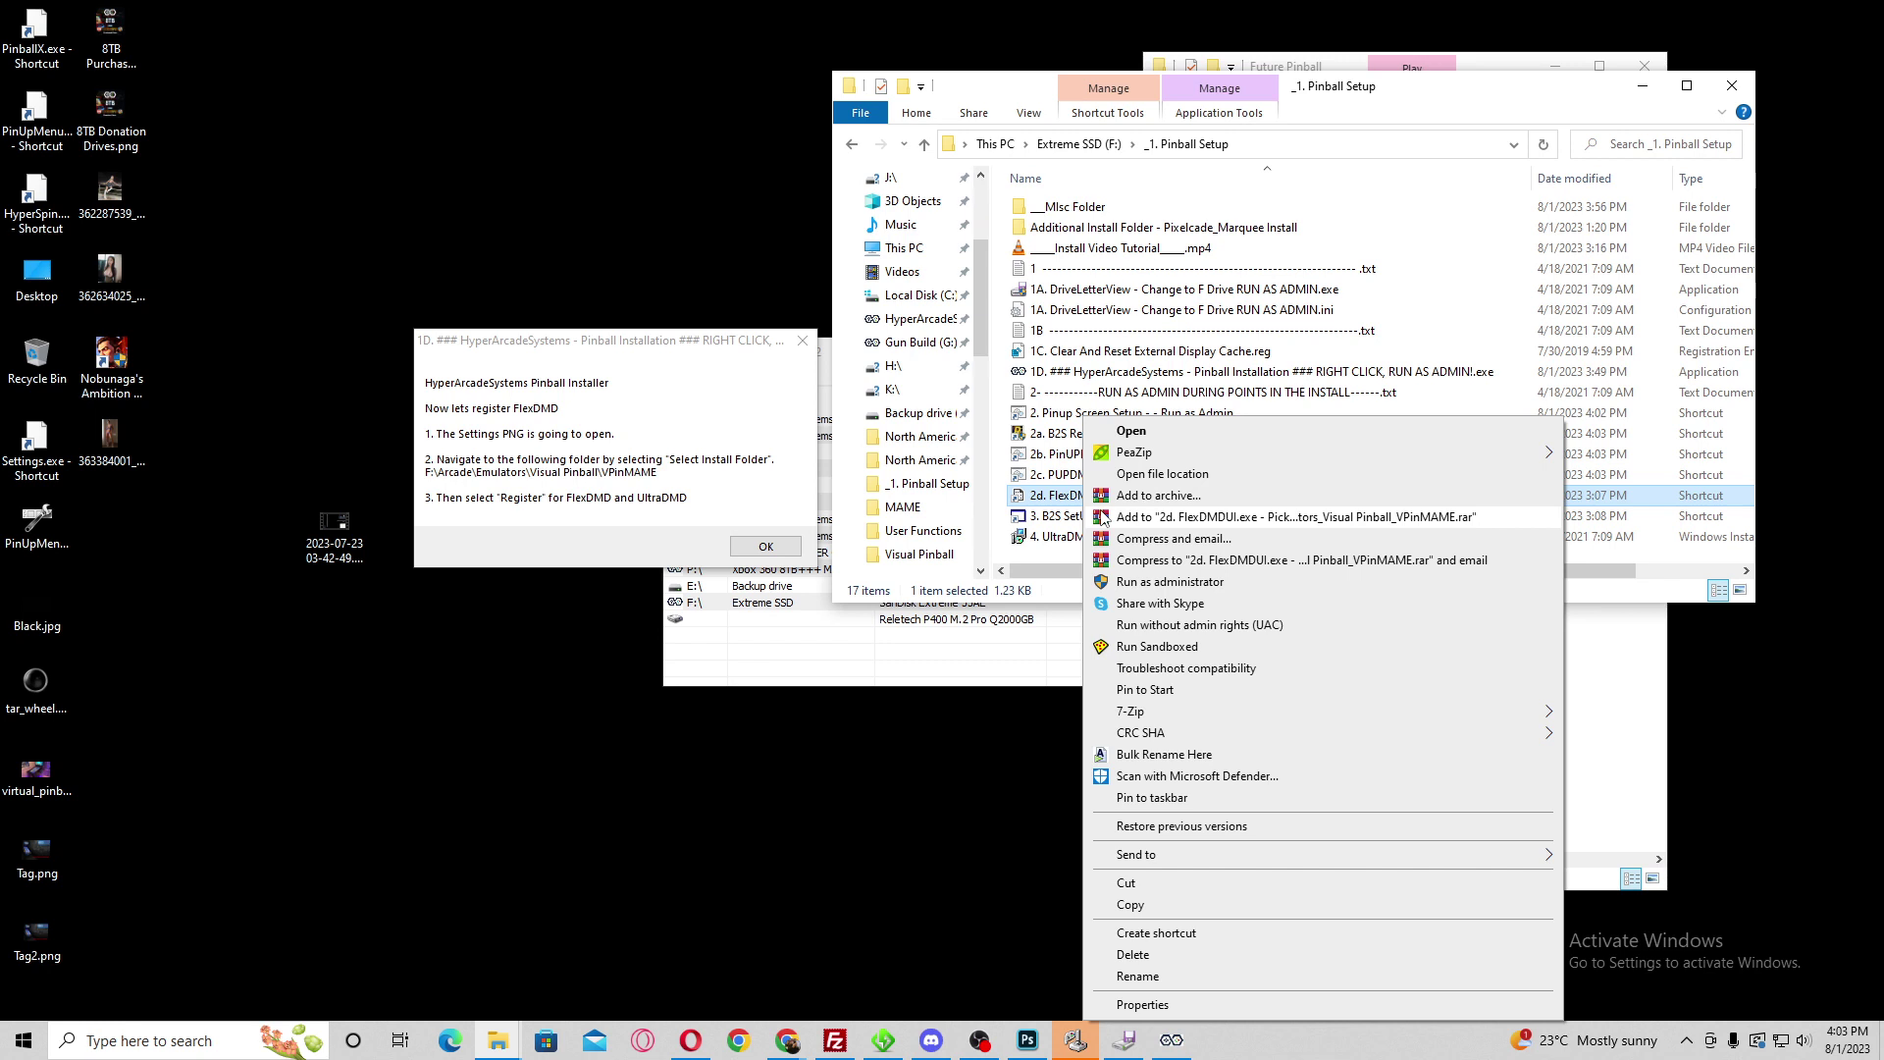
pyautogui.click(1154, 582)
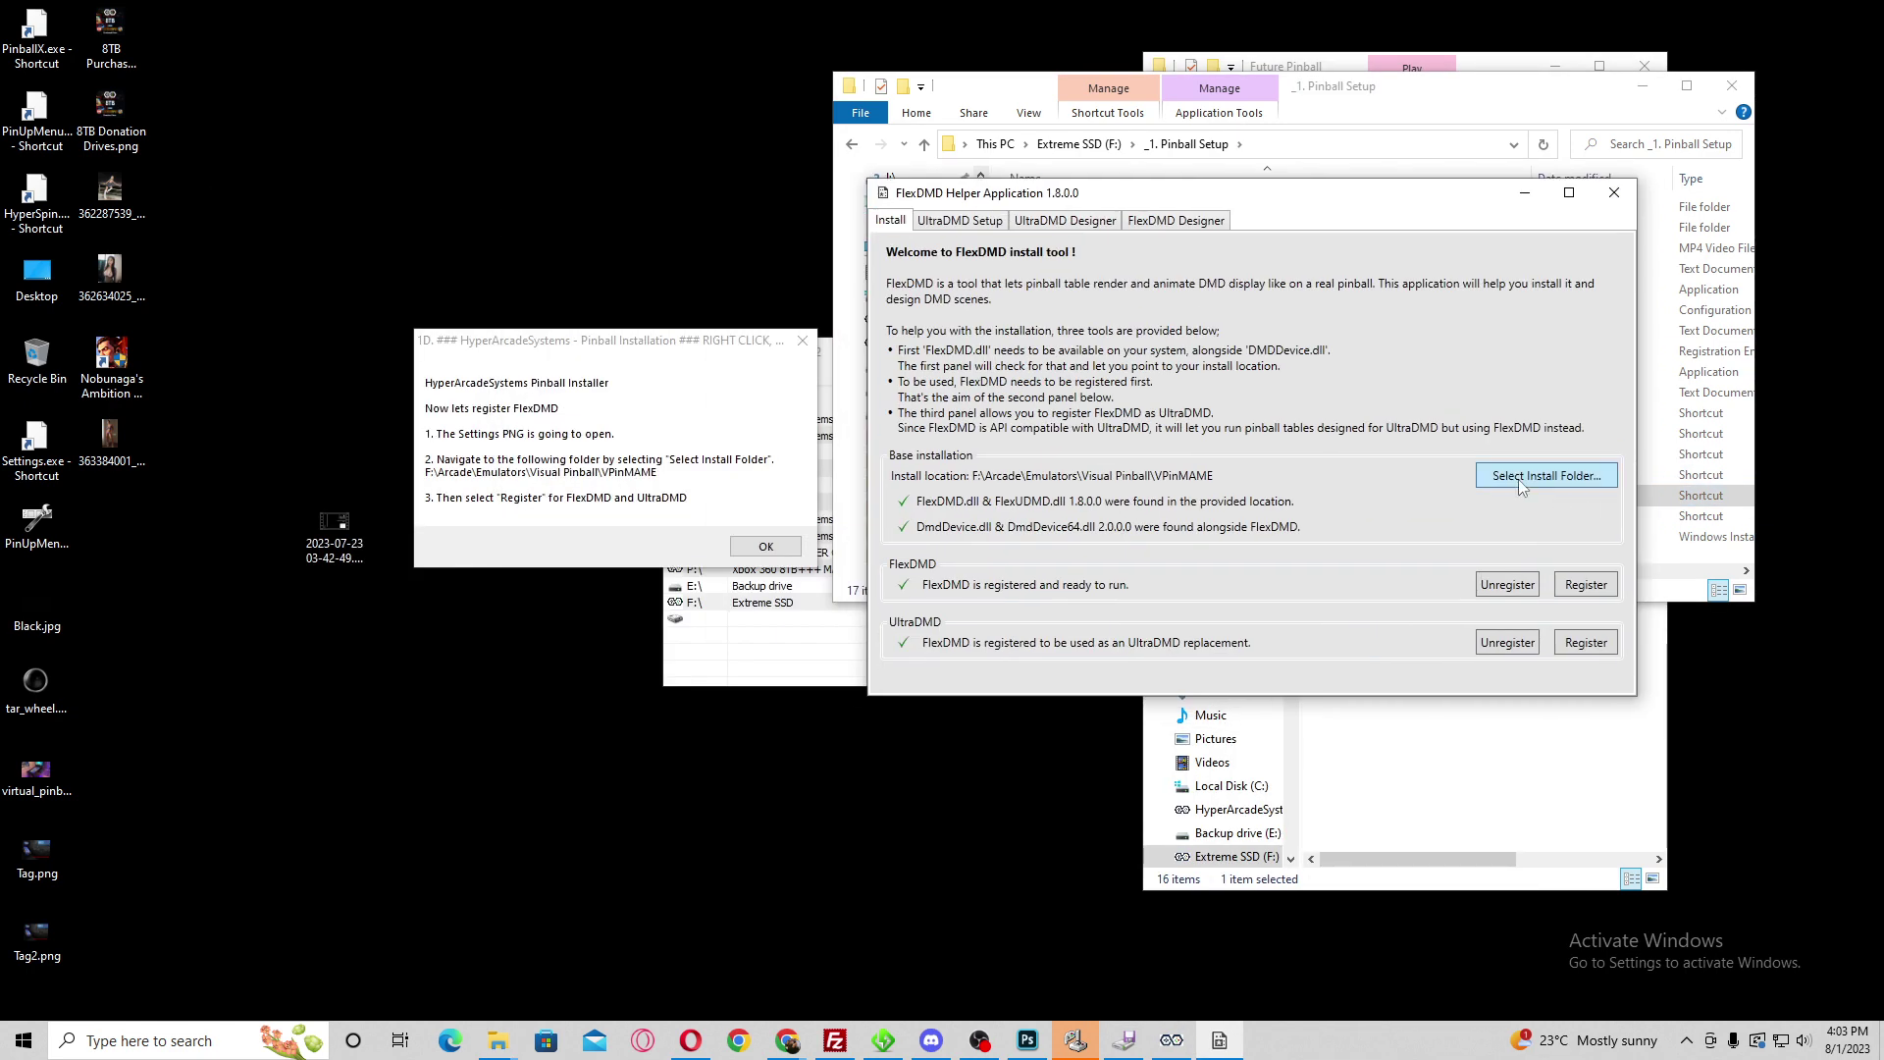
# Step: Select F:\Arcade\Emulators\Visual Pinball\VPinMAME as the FlexDMD install folder and close the helper application
pyautogui.click(1517, 479)
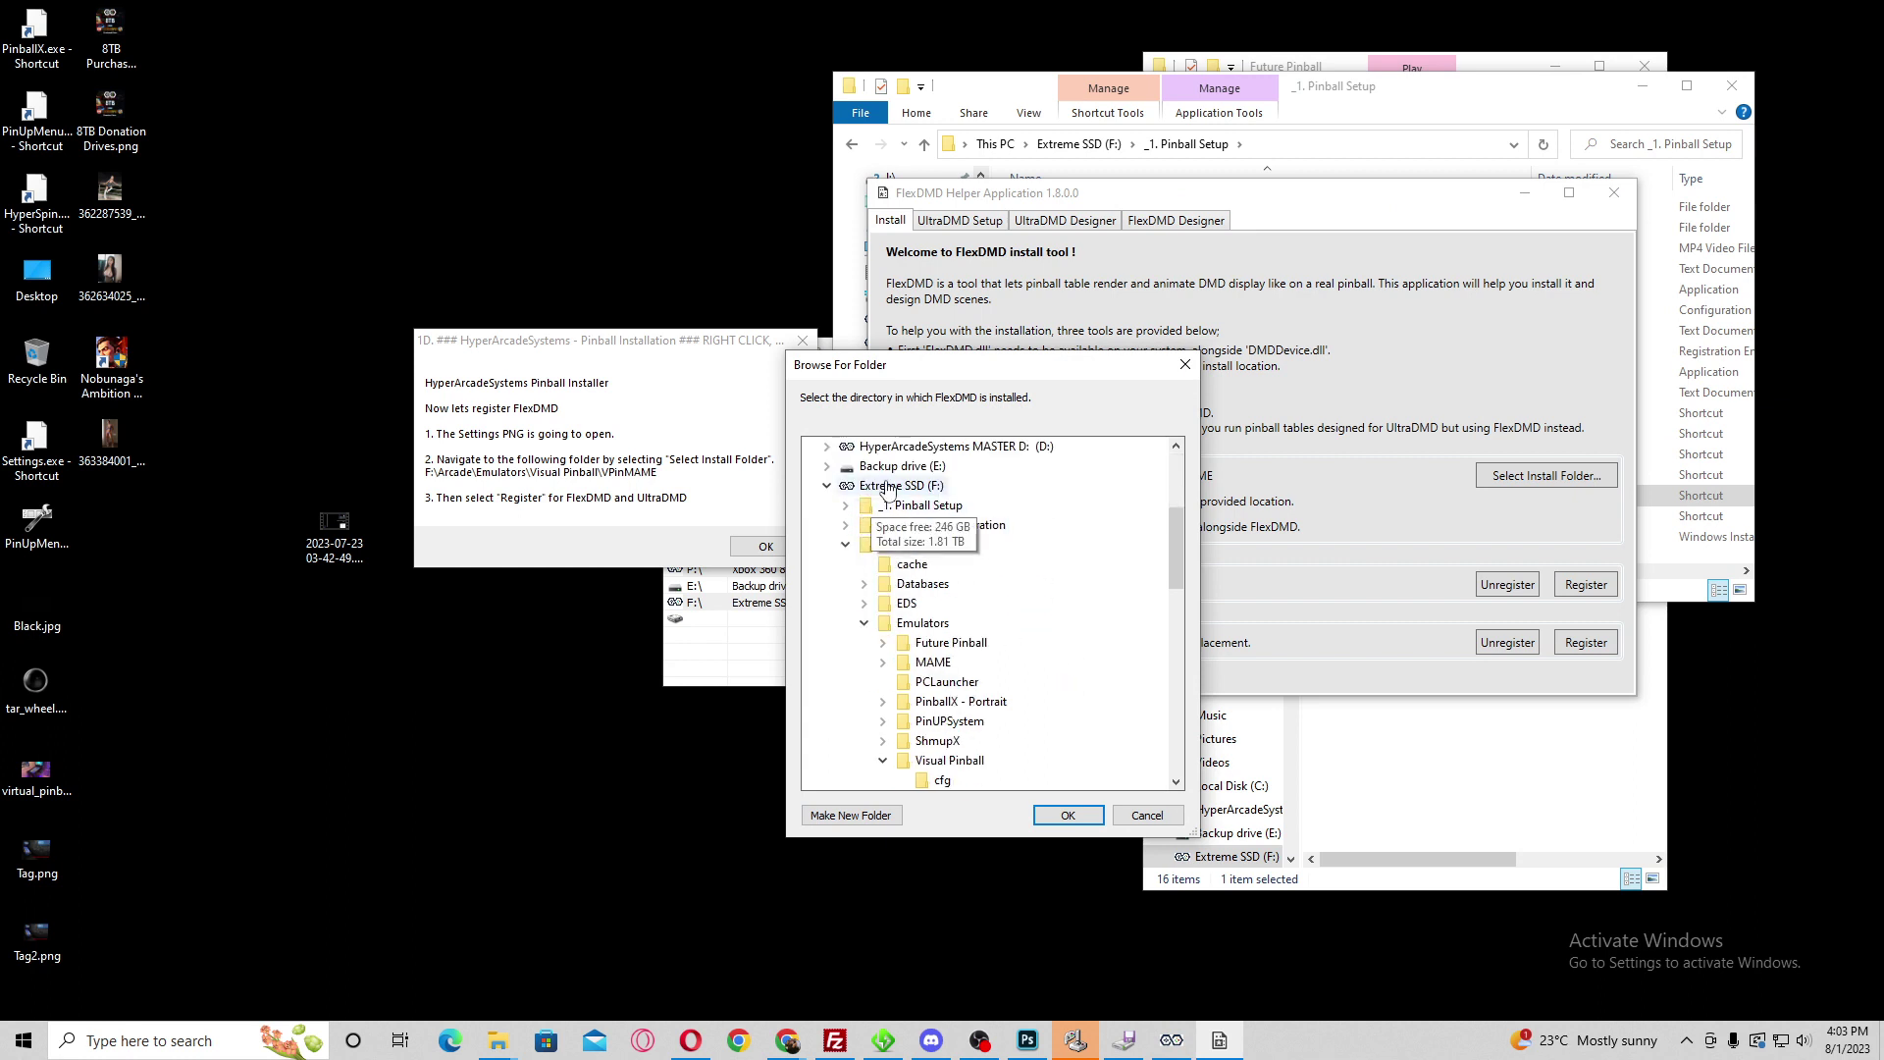
pyautogui.scroll(-4, 1025, 637)
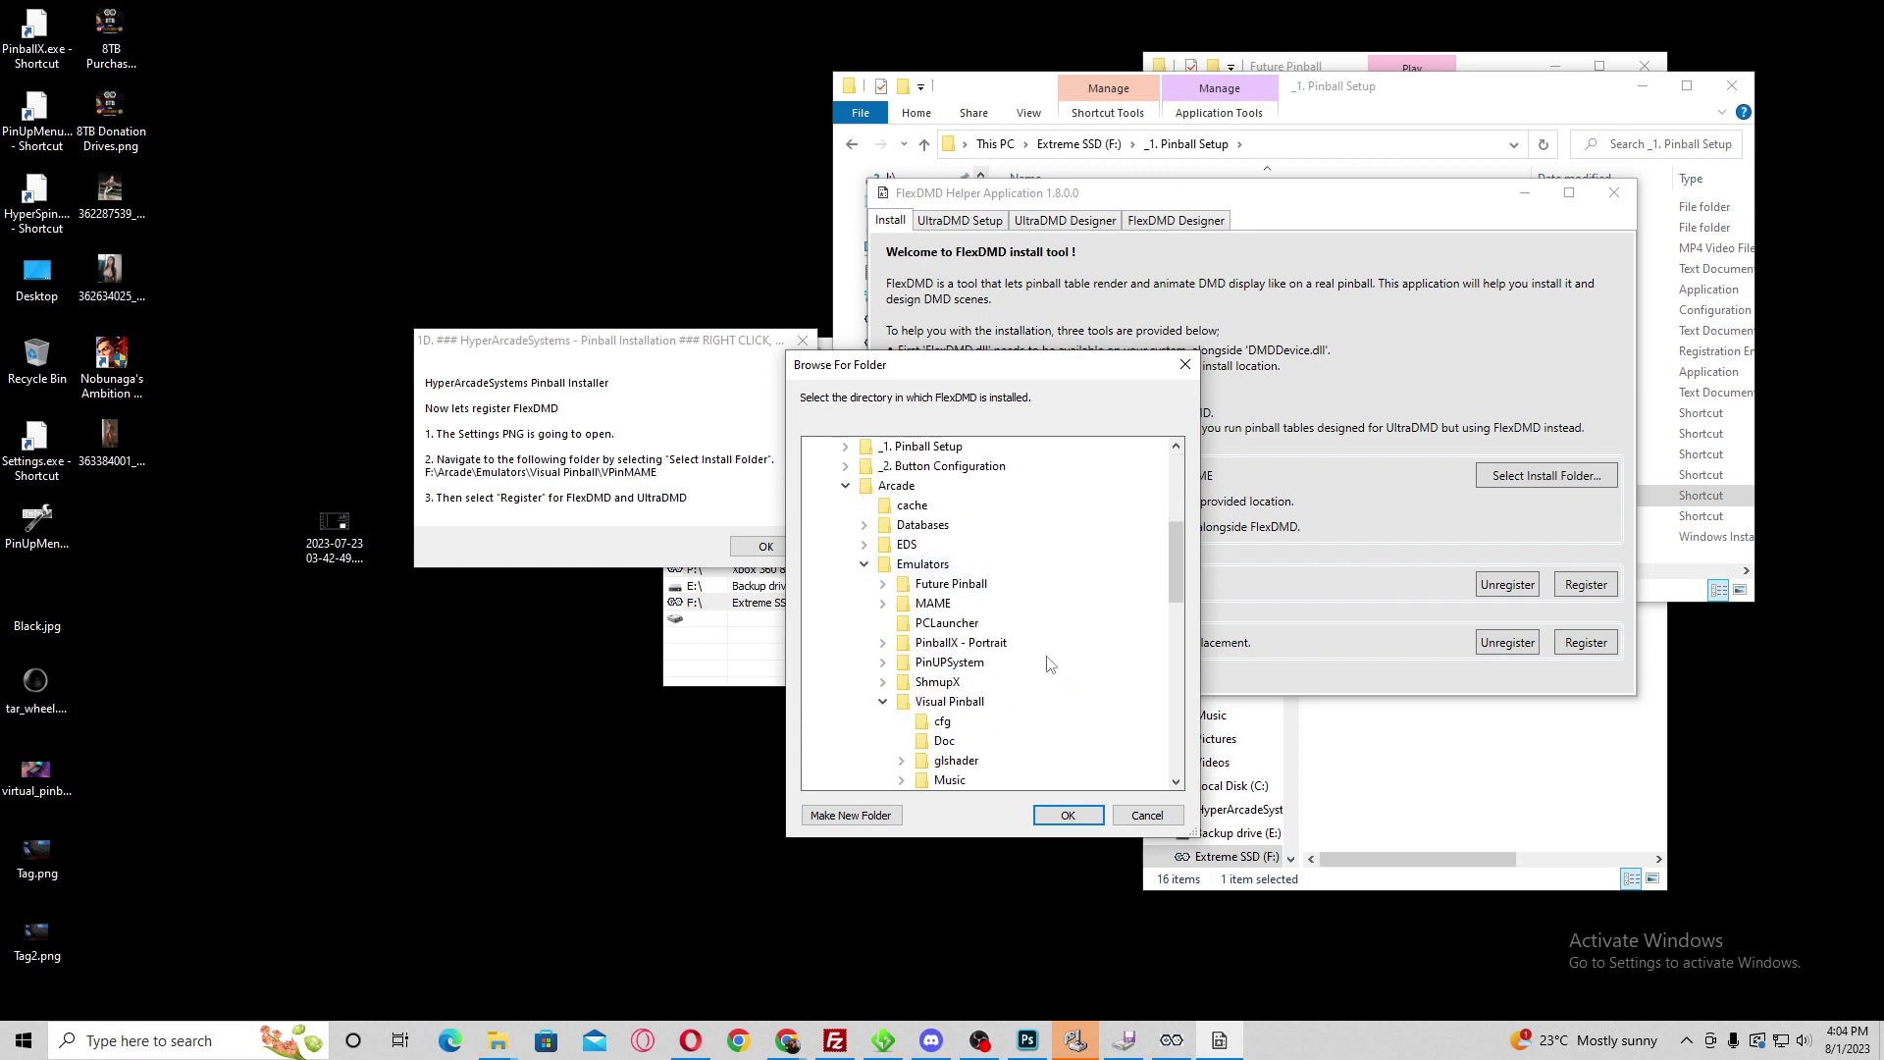
pyautogui.scroll(-2, 967, 550)
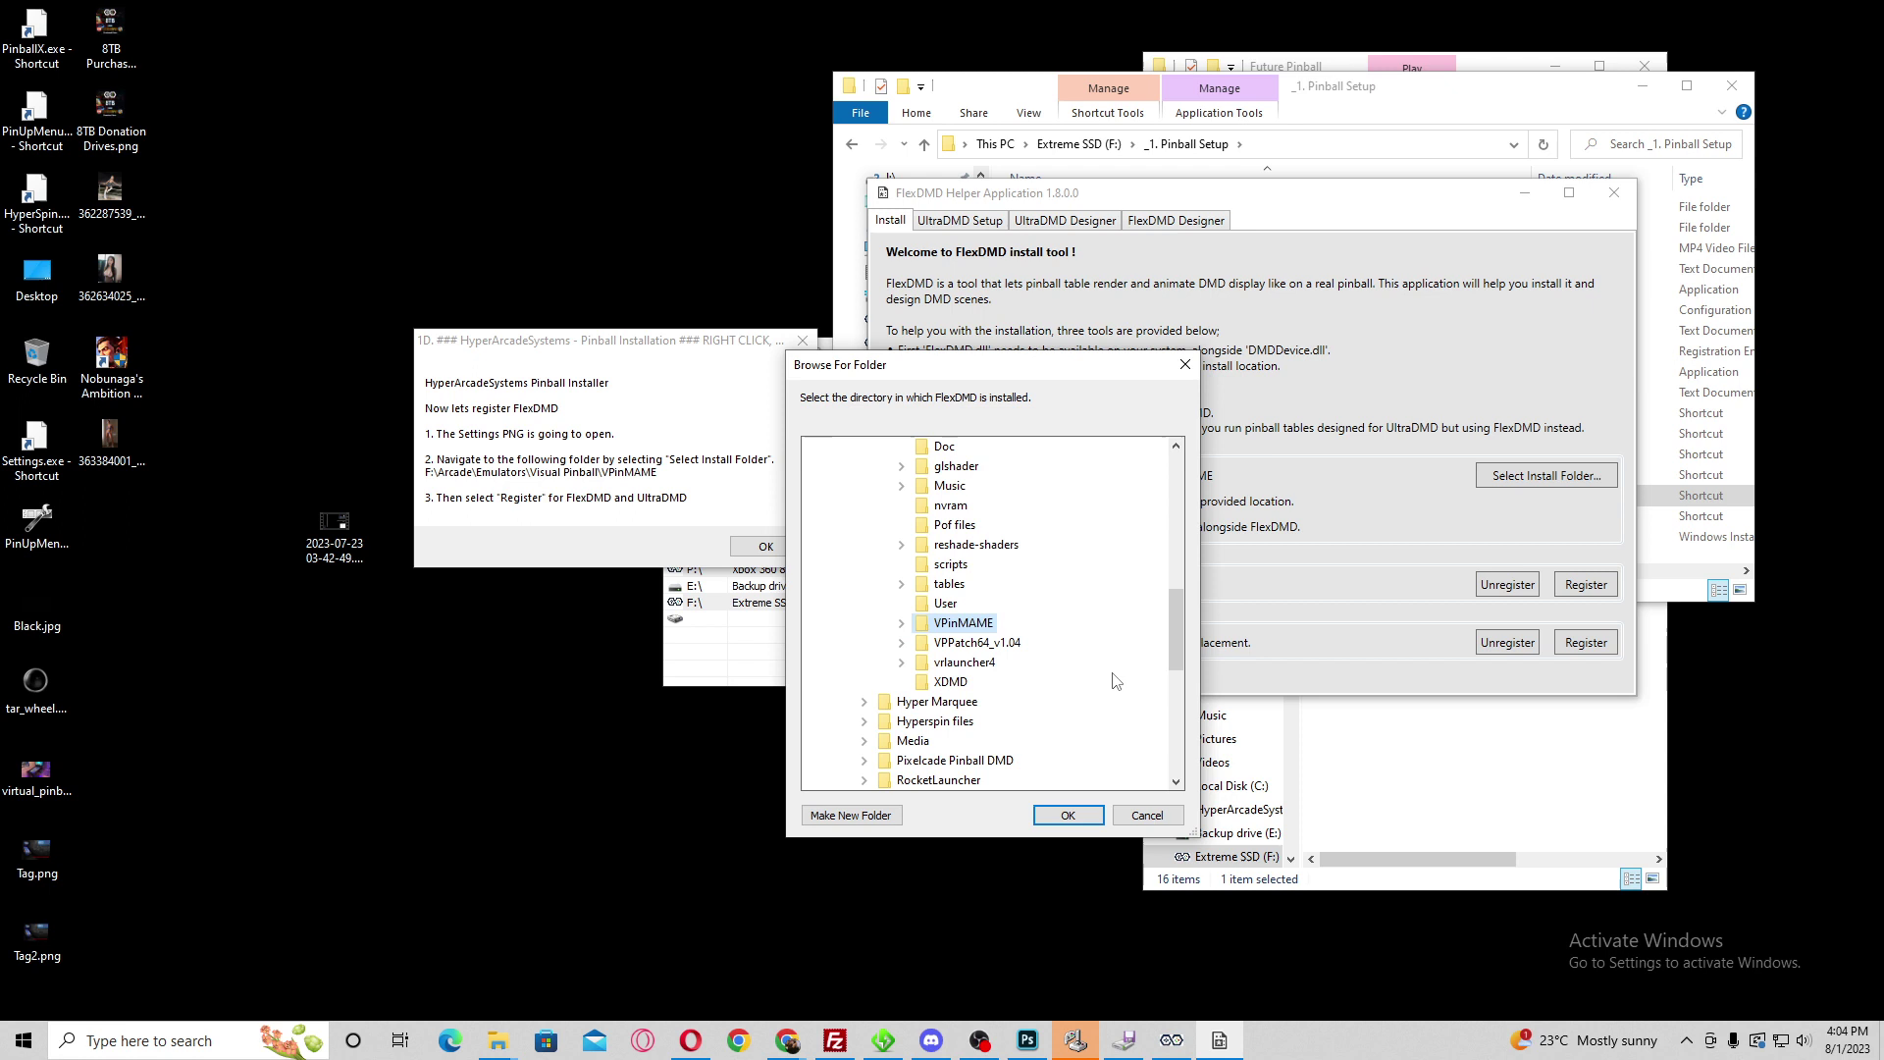
pyautogui.doubleClick(967, 628)
pyautogui.click(1068, 816)
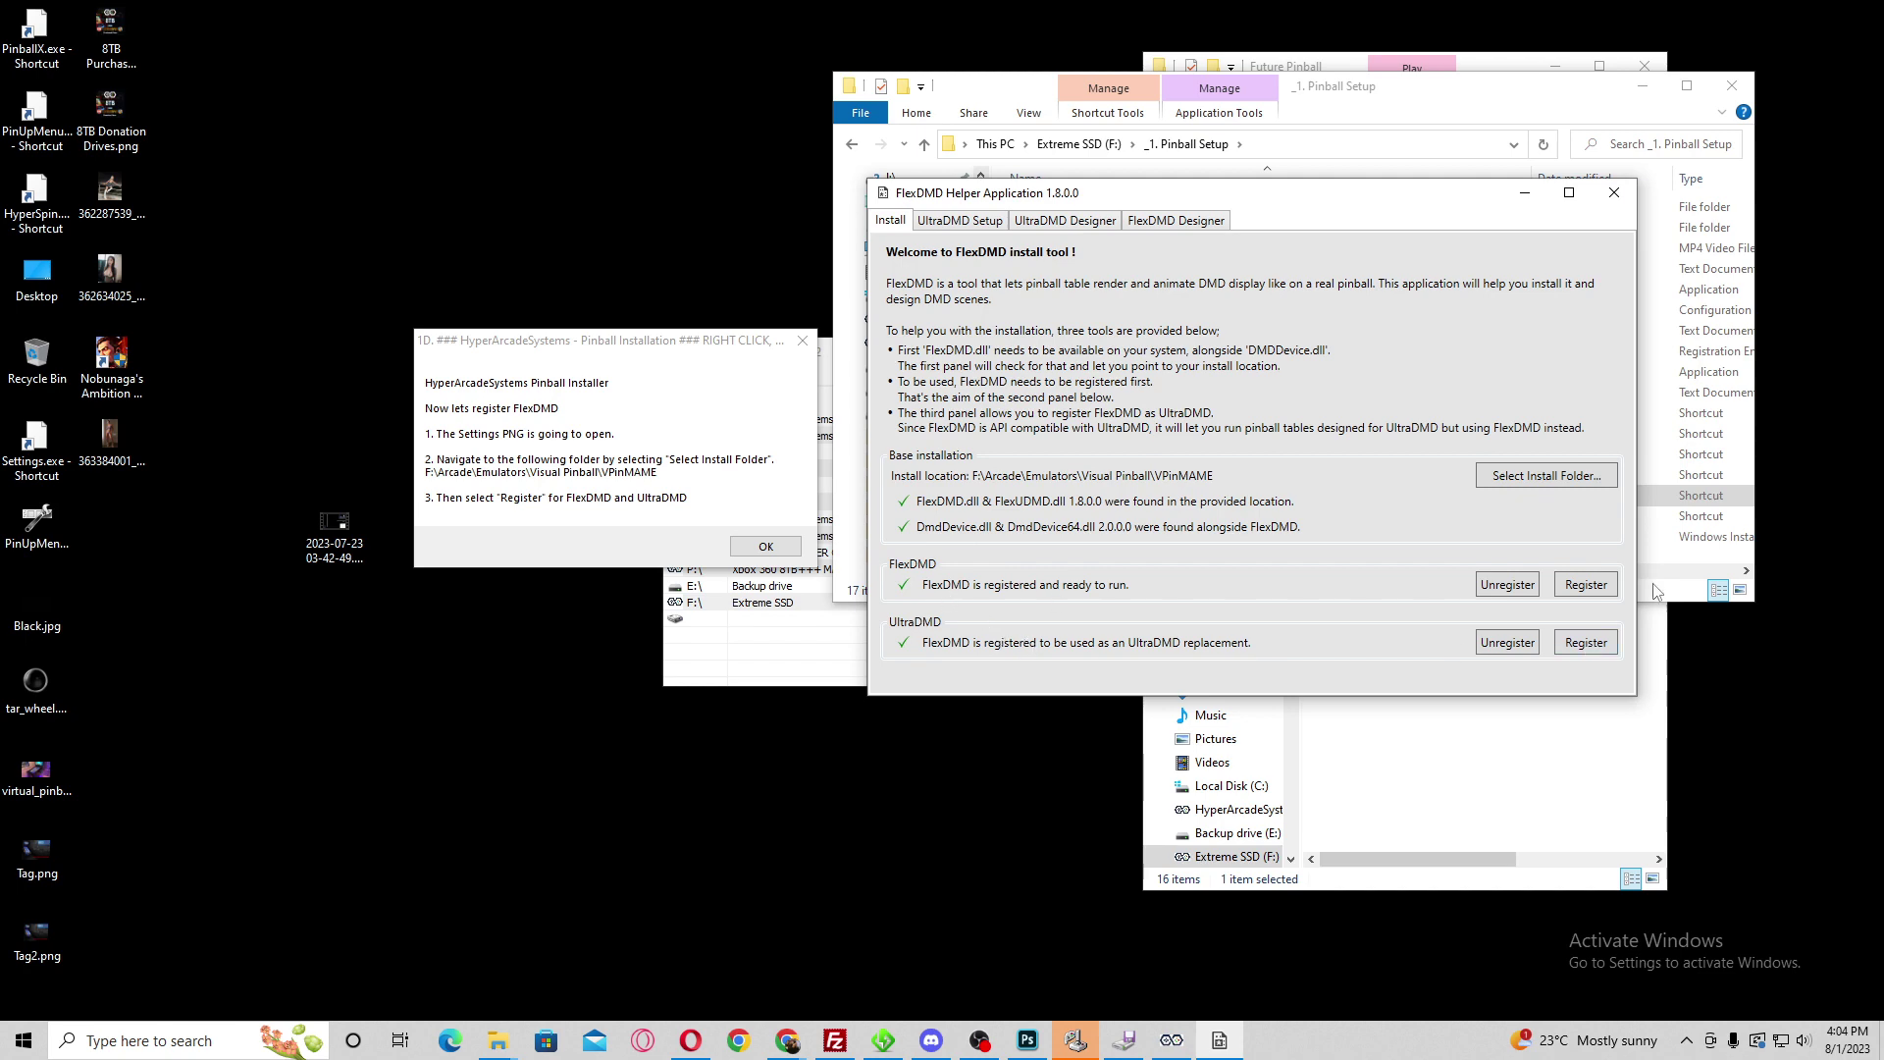
pyautogui.click(1613, 192)
# Step: Continue past the FlexDMD instructions, closing the FlexDMD settings picture and the helper window the installer opens
pyautogui.click(765, 546)
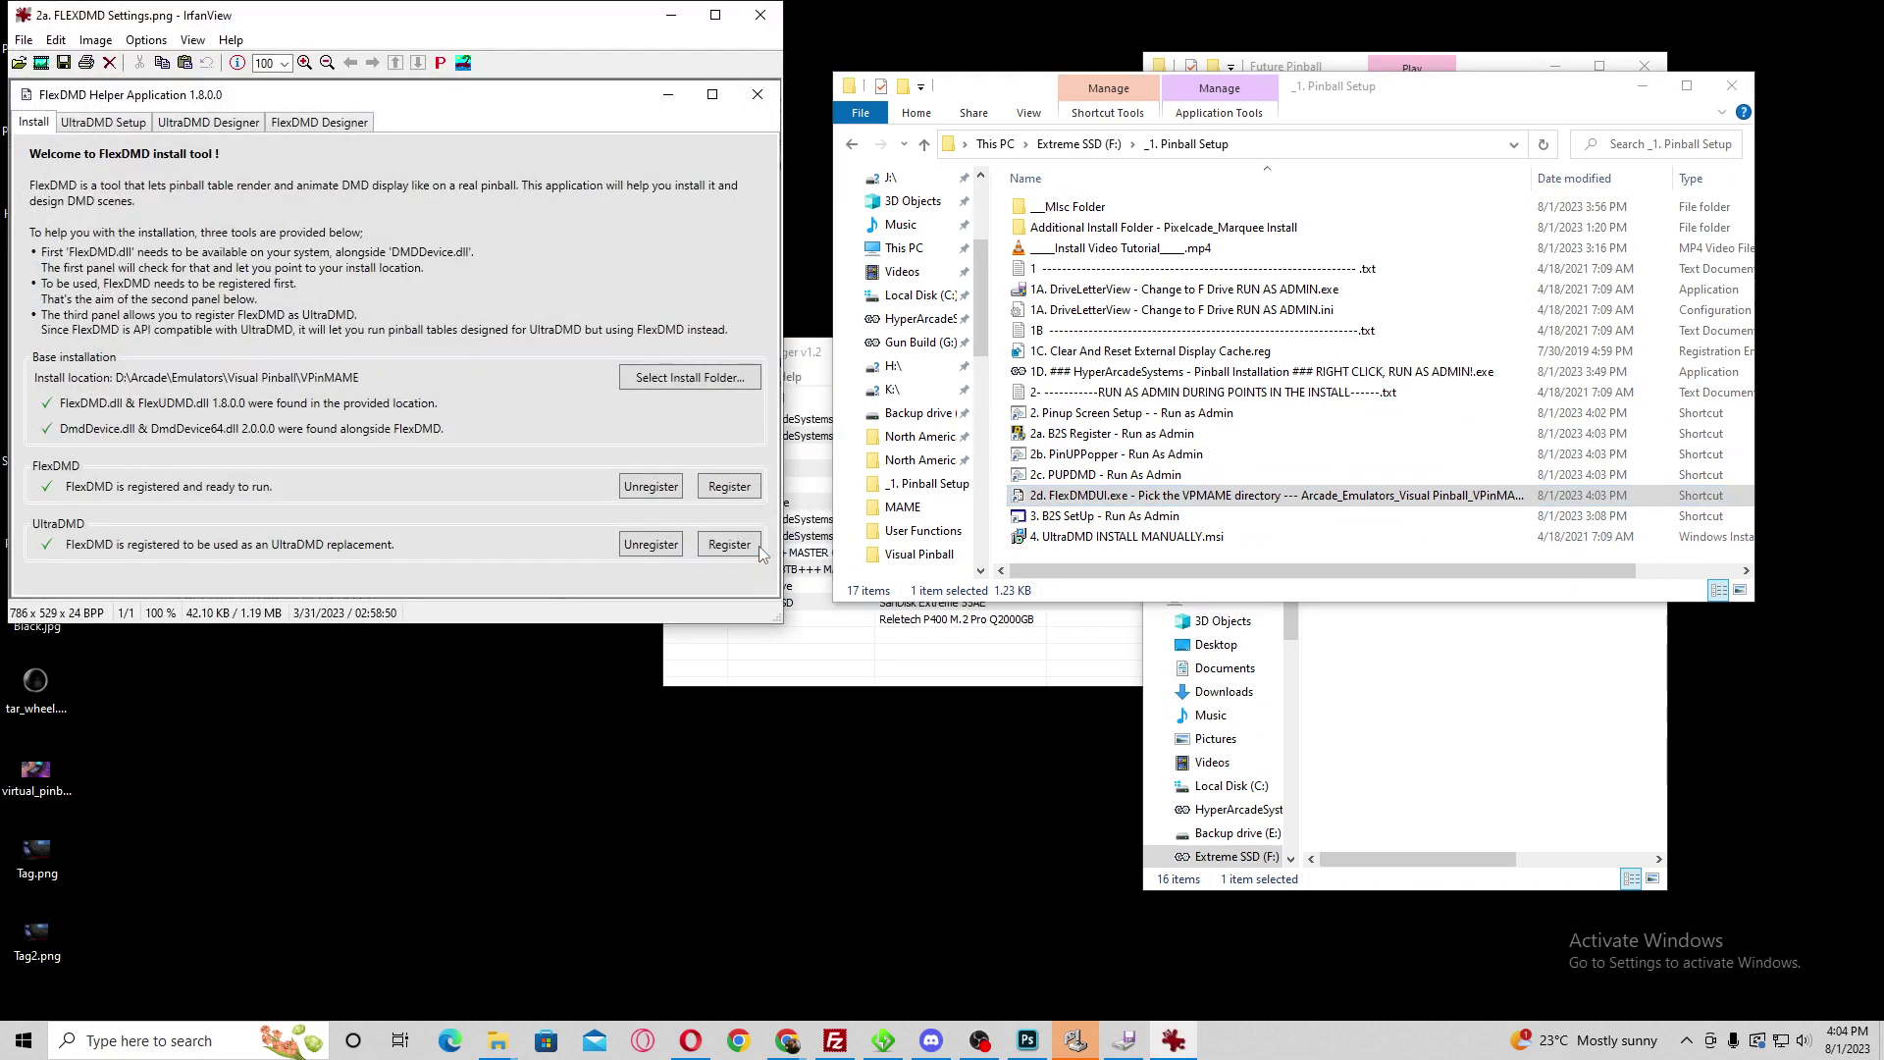
pyautogui.click(760, 15)
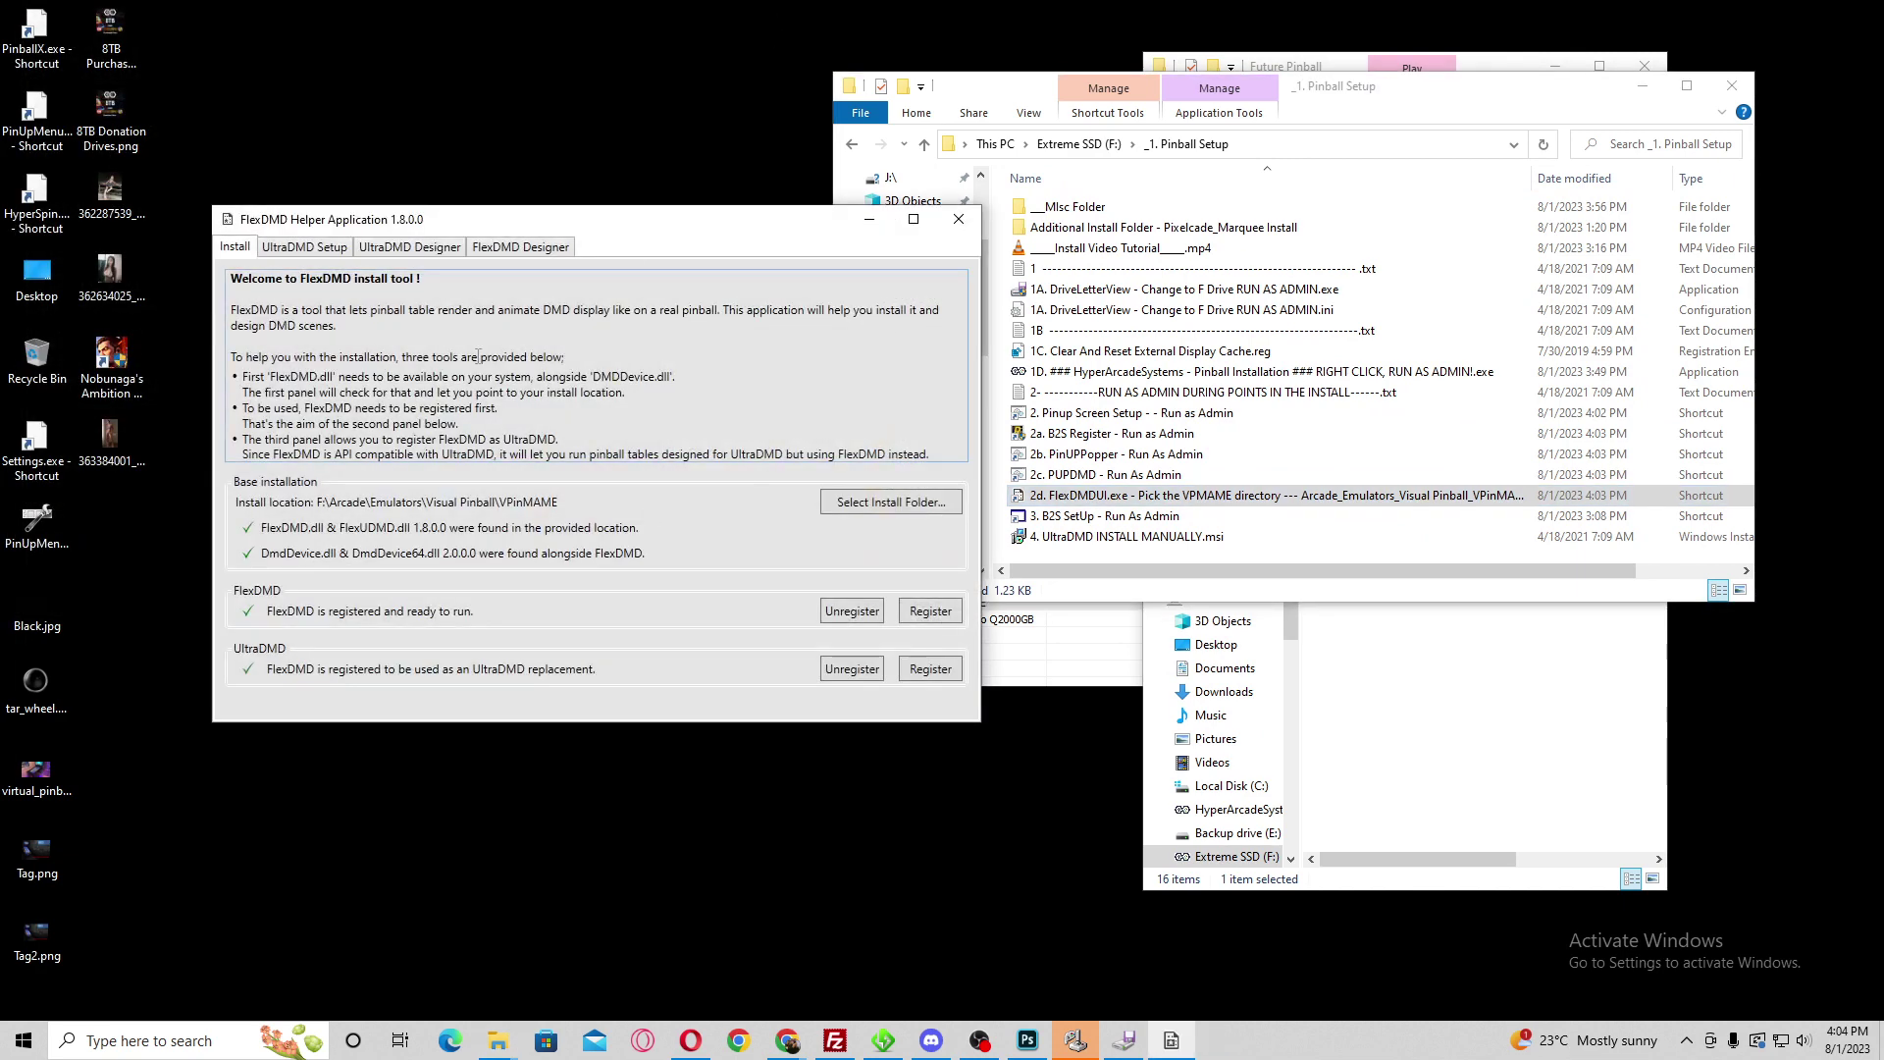
pyautogui.click(957, 224)
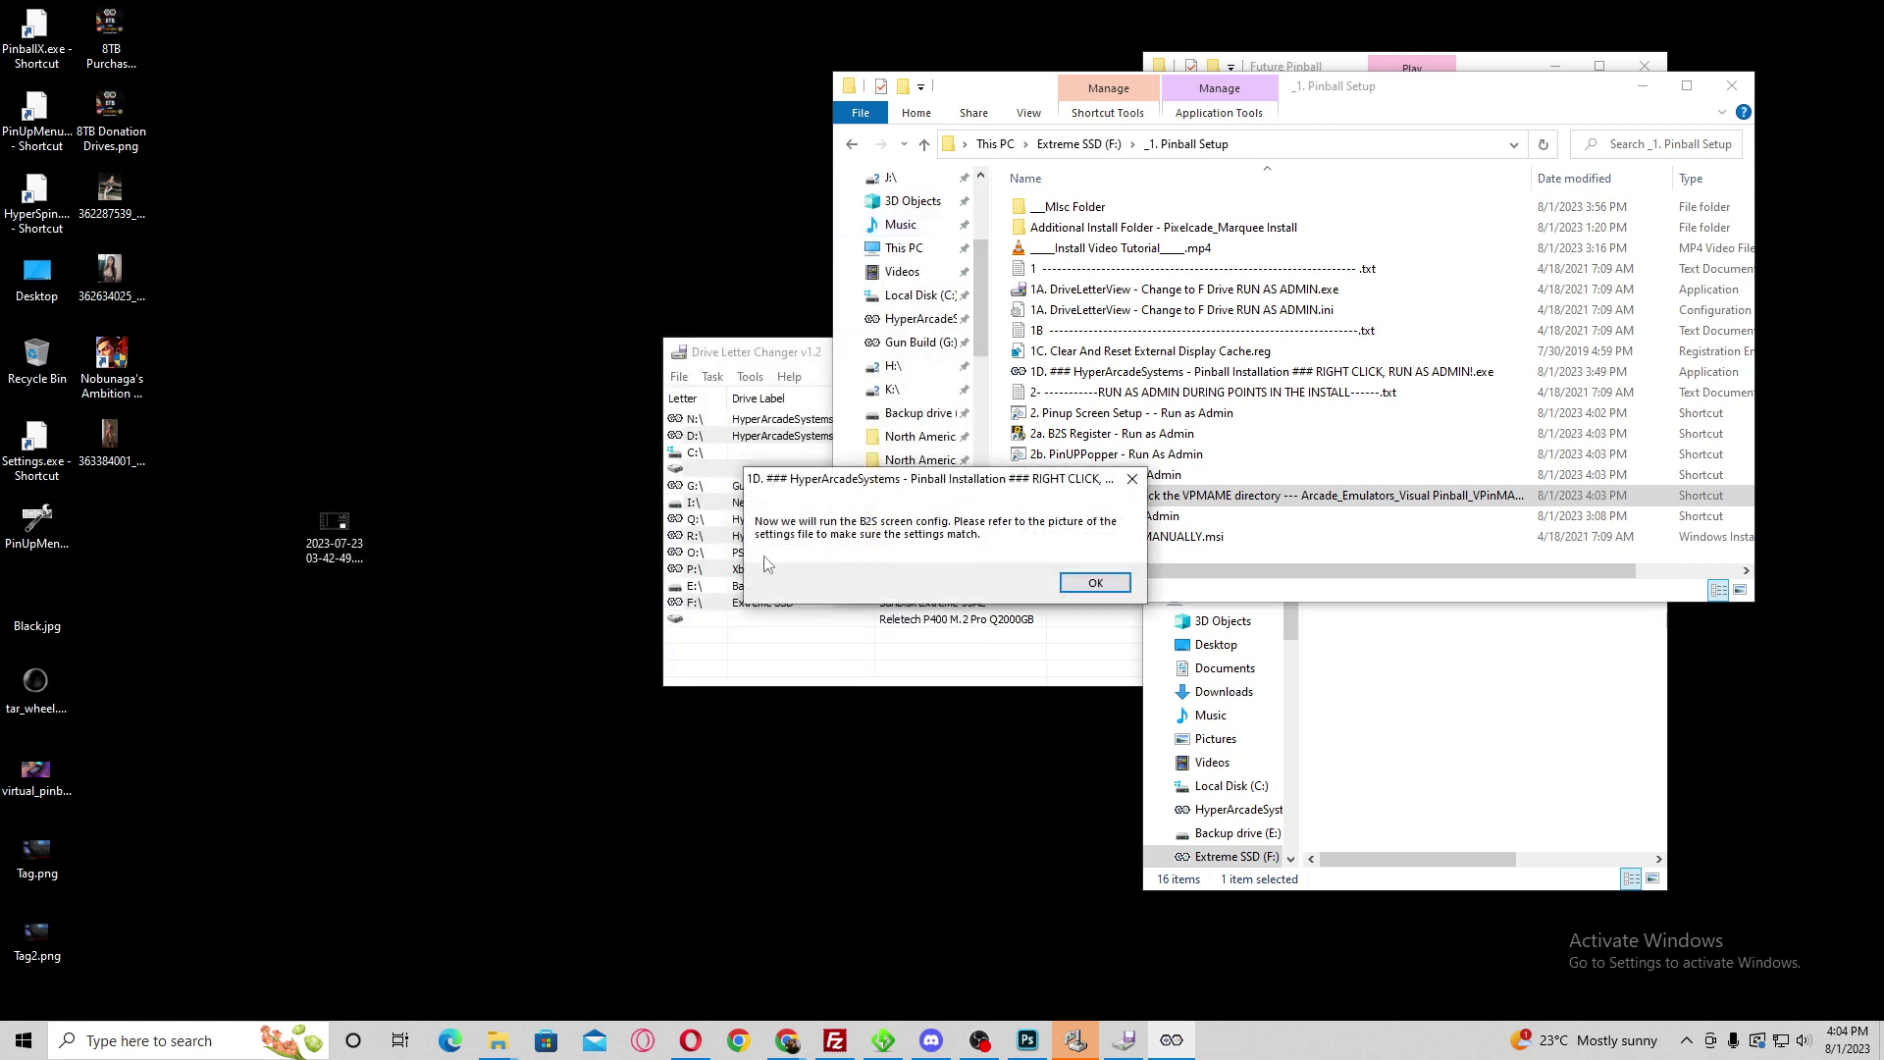
# Step: Run "3. B2S SetUp" as administrator and arrange the 3 Screen 2K B2S Settings picture and installer message around its window
pyautogui.moveTo(991, 481); pyautogui.dragTo(1203, 593)
pyautogui.click(1087, 523)
pyautogui.rightClick(1087, 523)
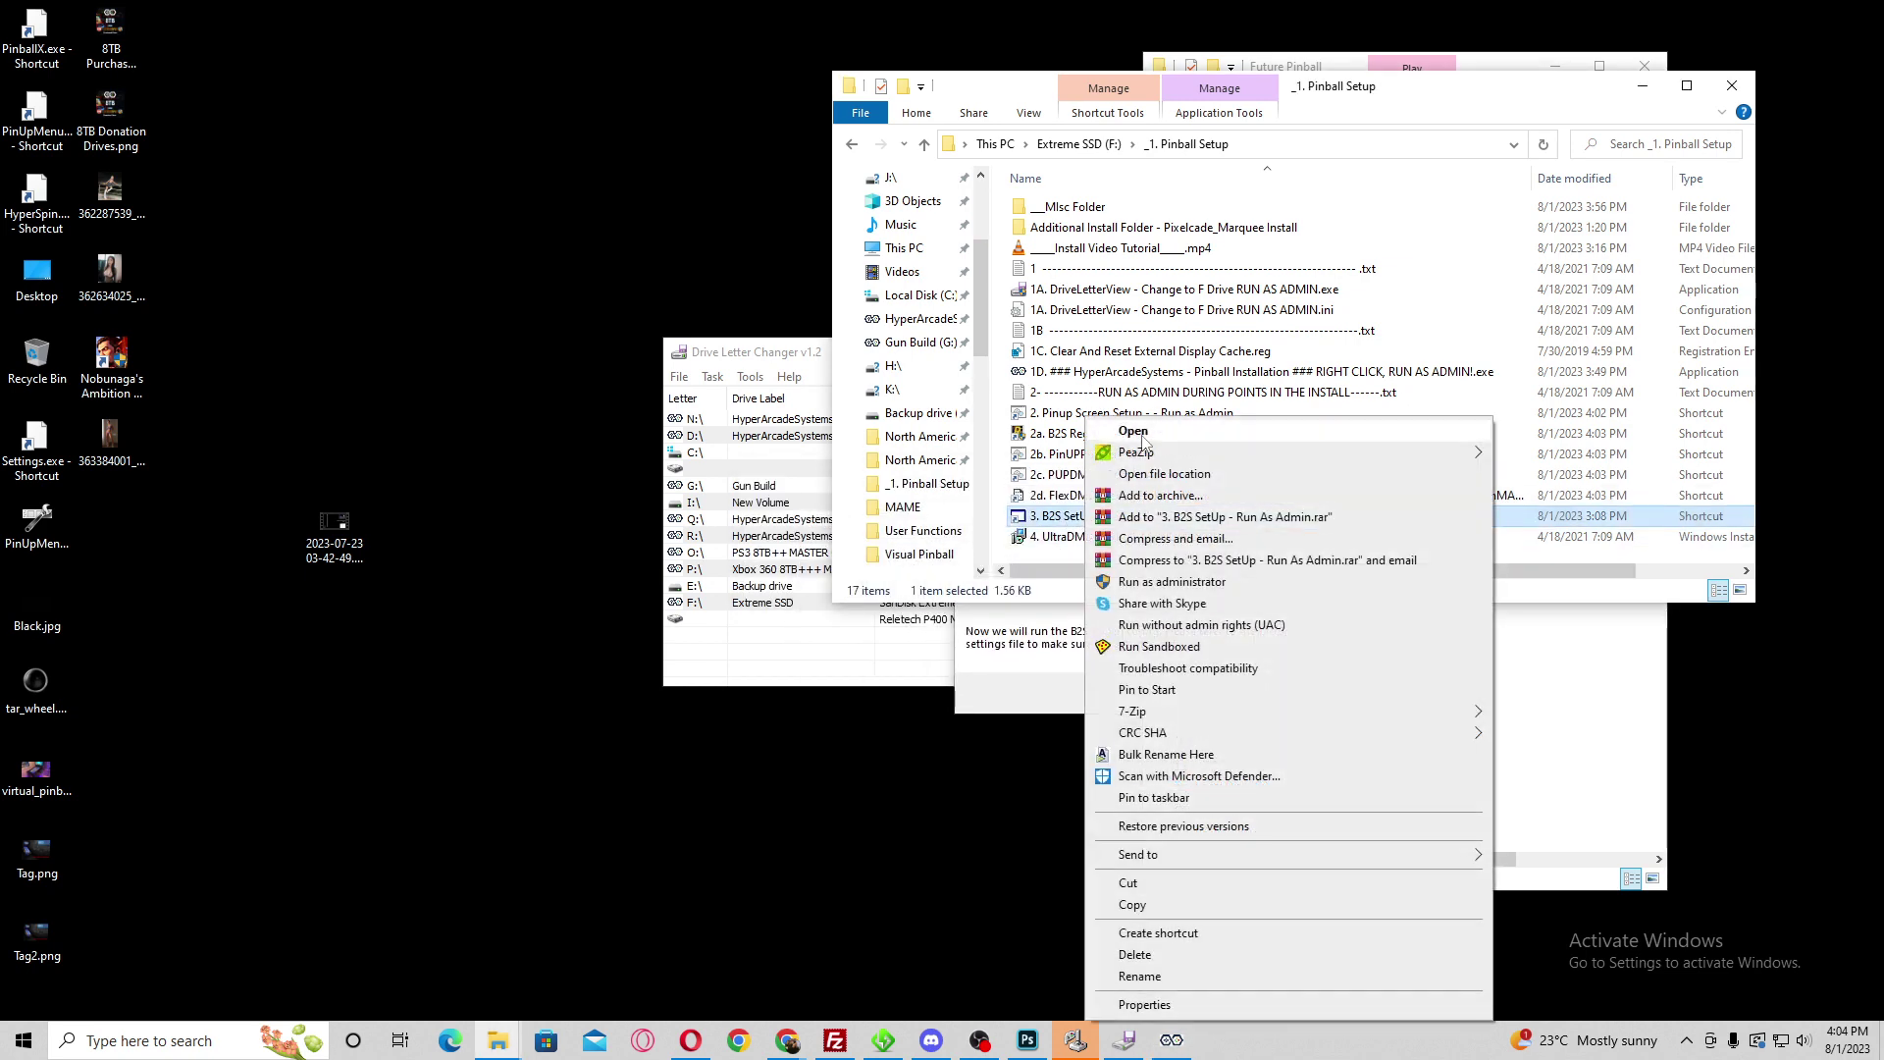
pyautogui.click(1158, 588)
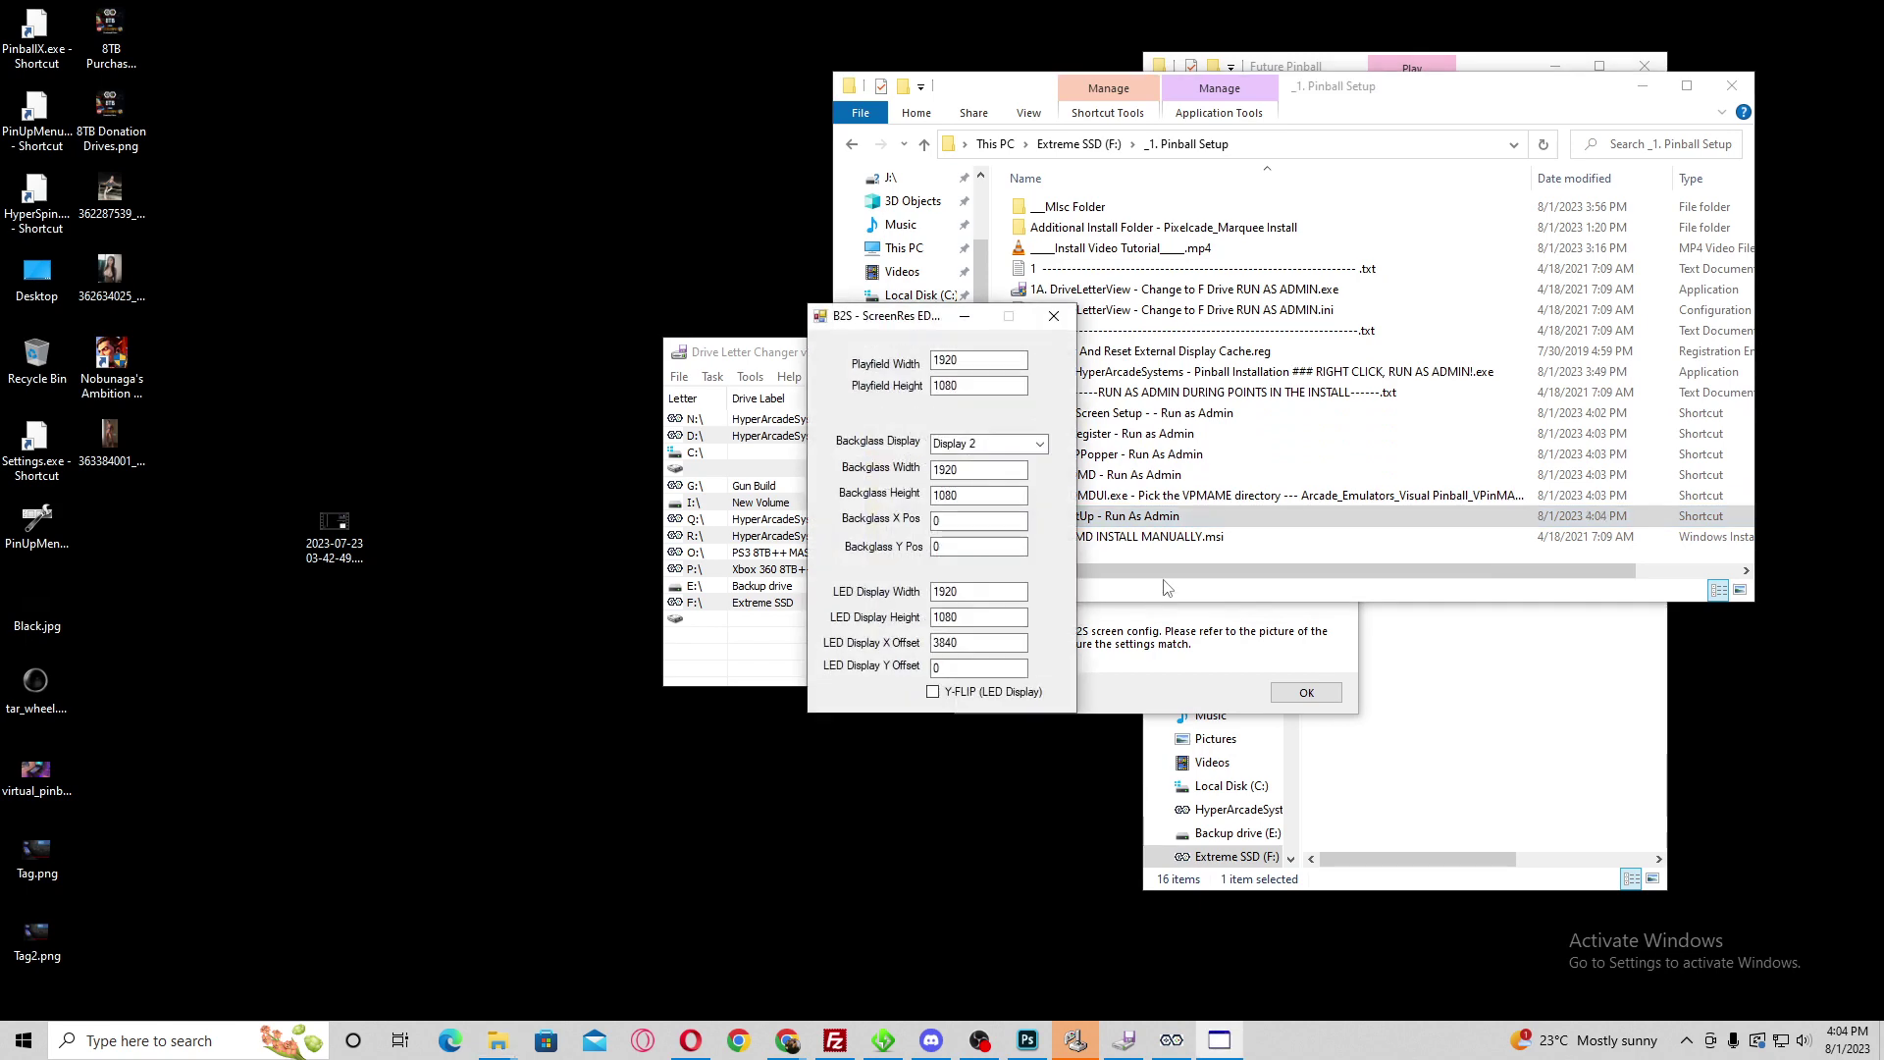
pyautogui.click(1314, 698)
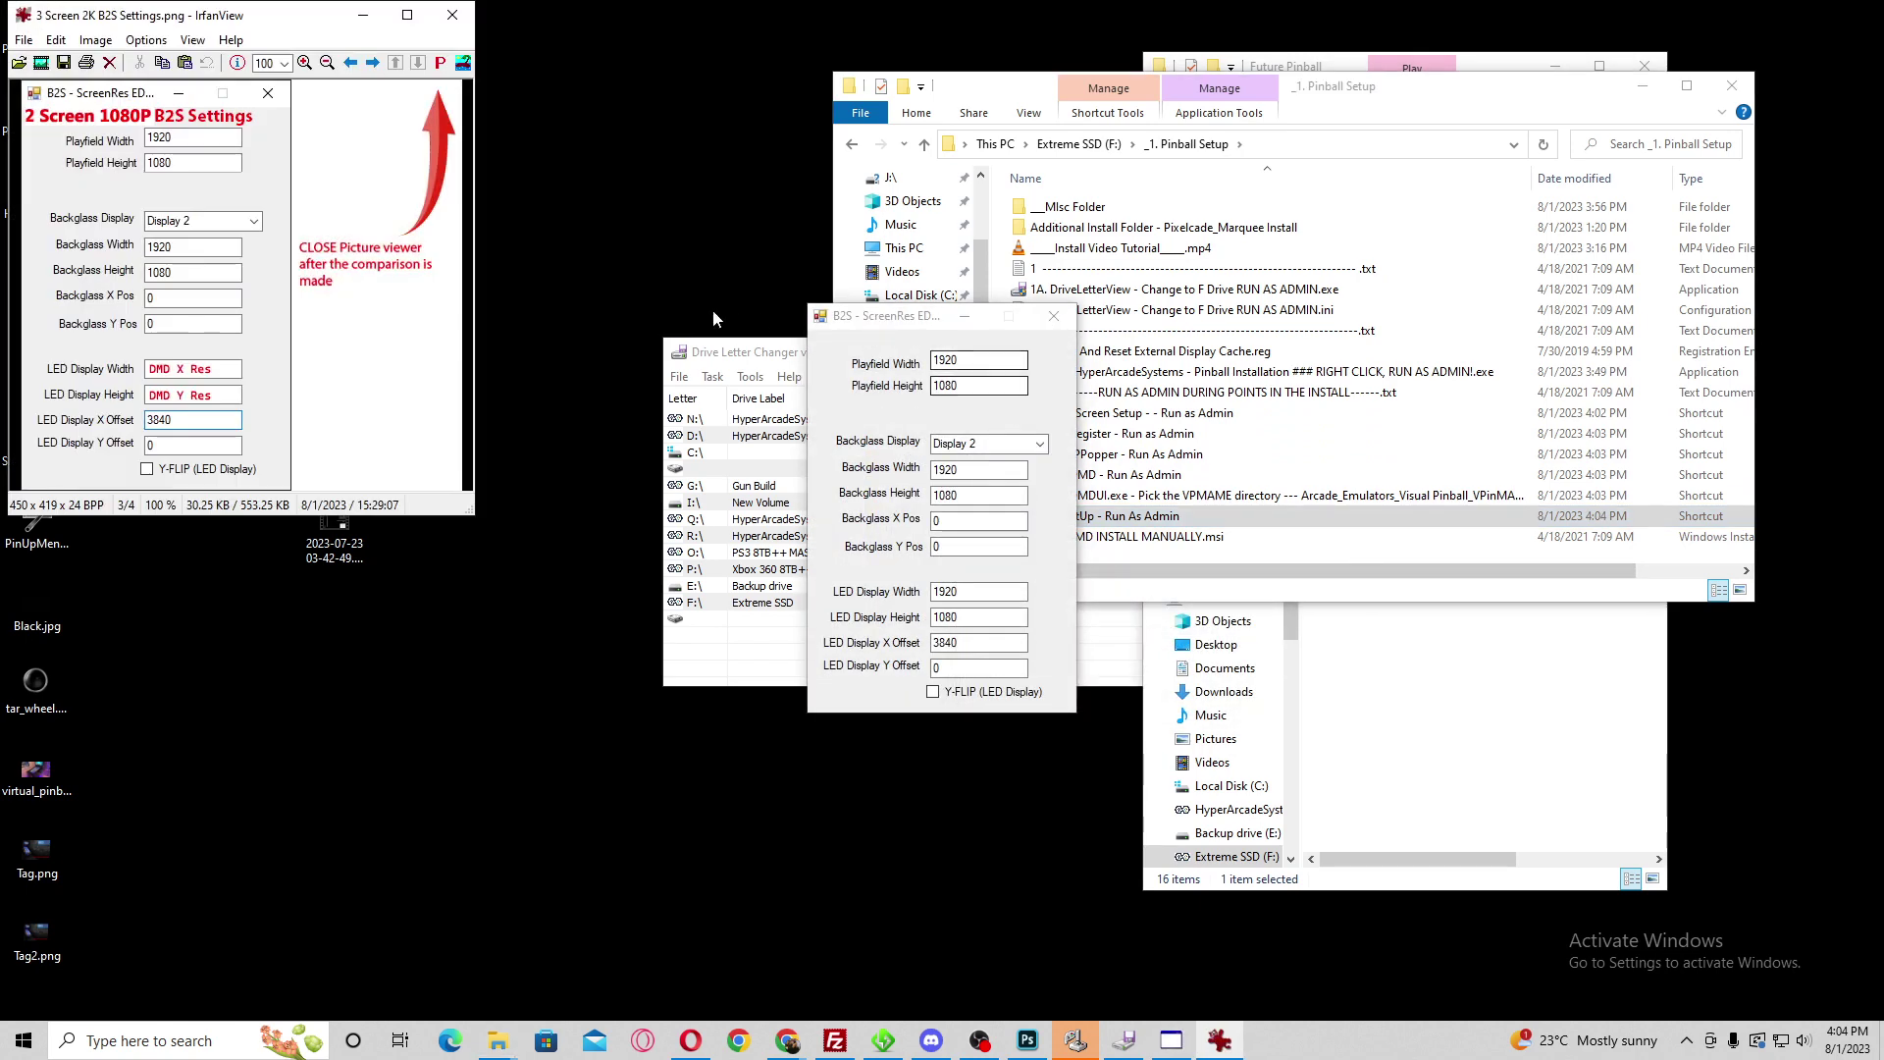
pyautogui.moveTo(261, 14); pyautogui.dragTo(307, 299)
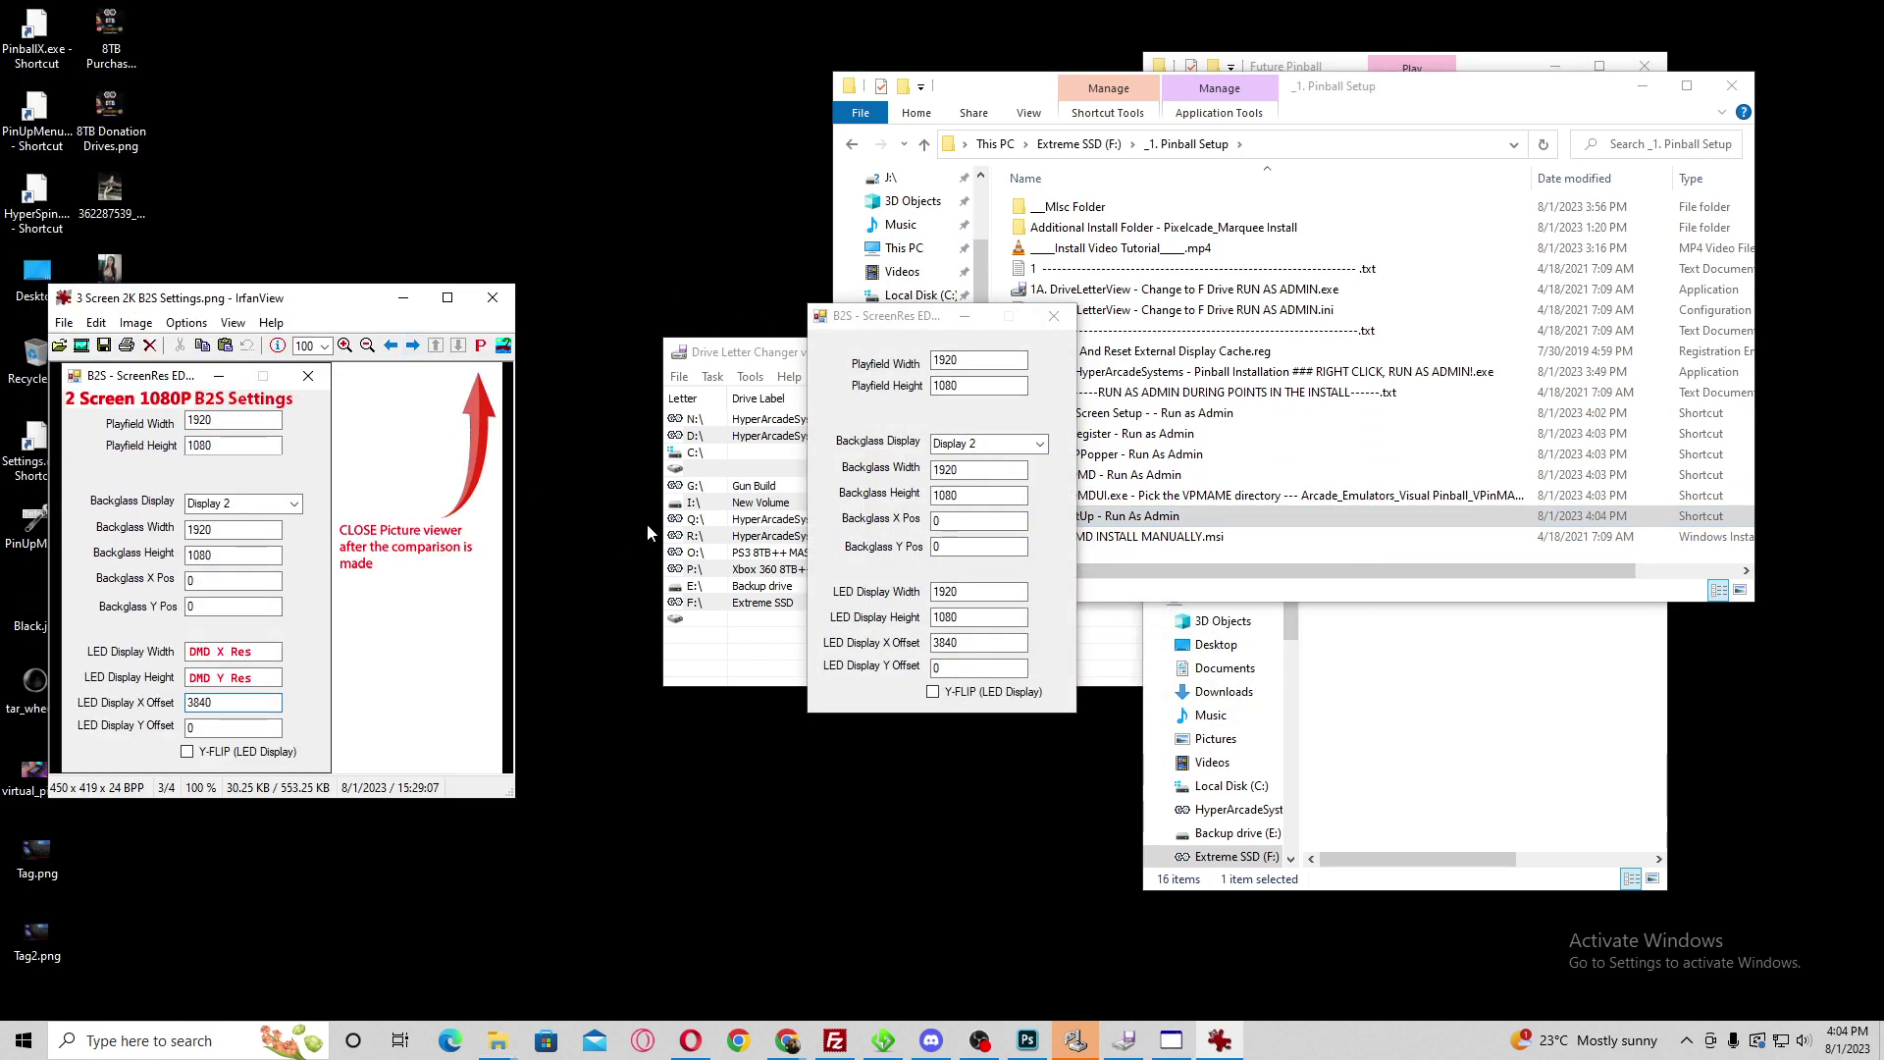
pyautogui.moveTo(960, 457); pyautogui.dragTo(985, 730)
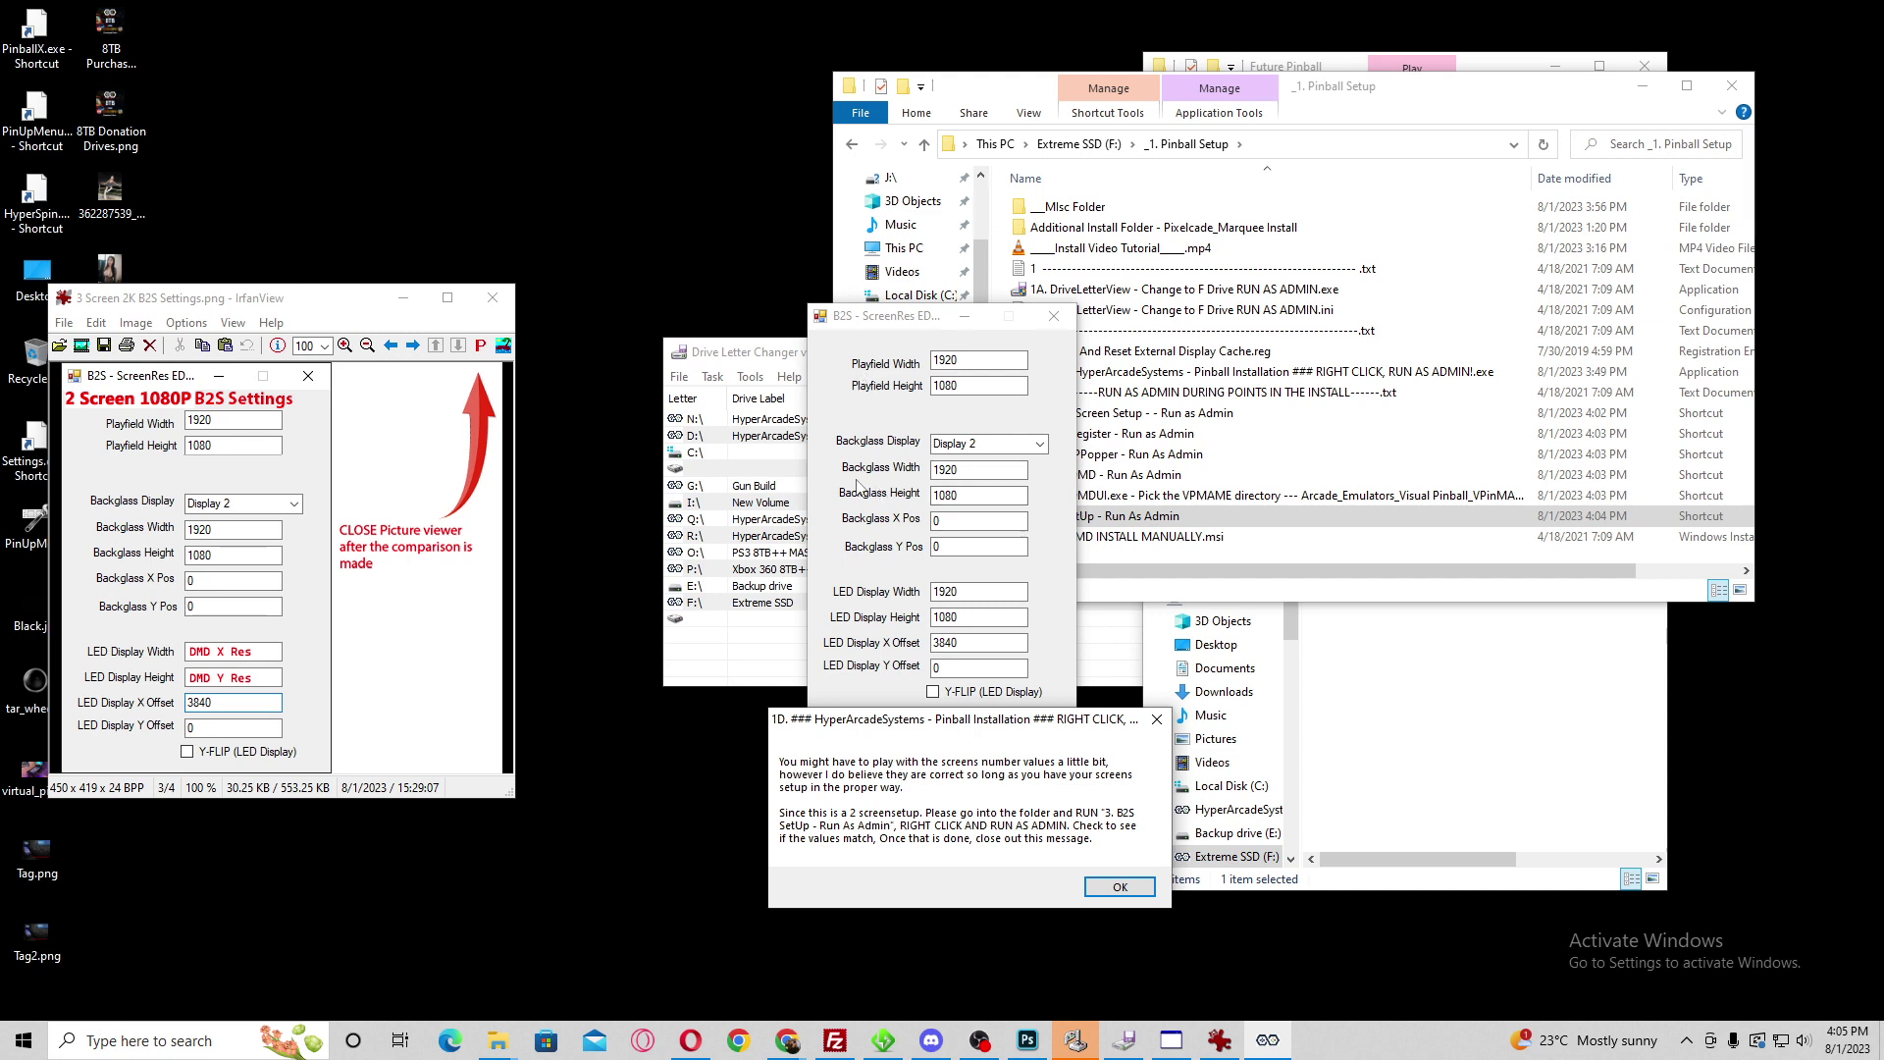
# Step: Check the LED display X offset, width and height in the B2S screen editor against the reference picture, and close both windows
pyautogui.moveTo(969, 643); pyautogui.dragTo(885, 635)
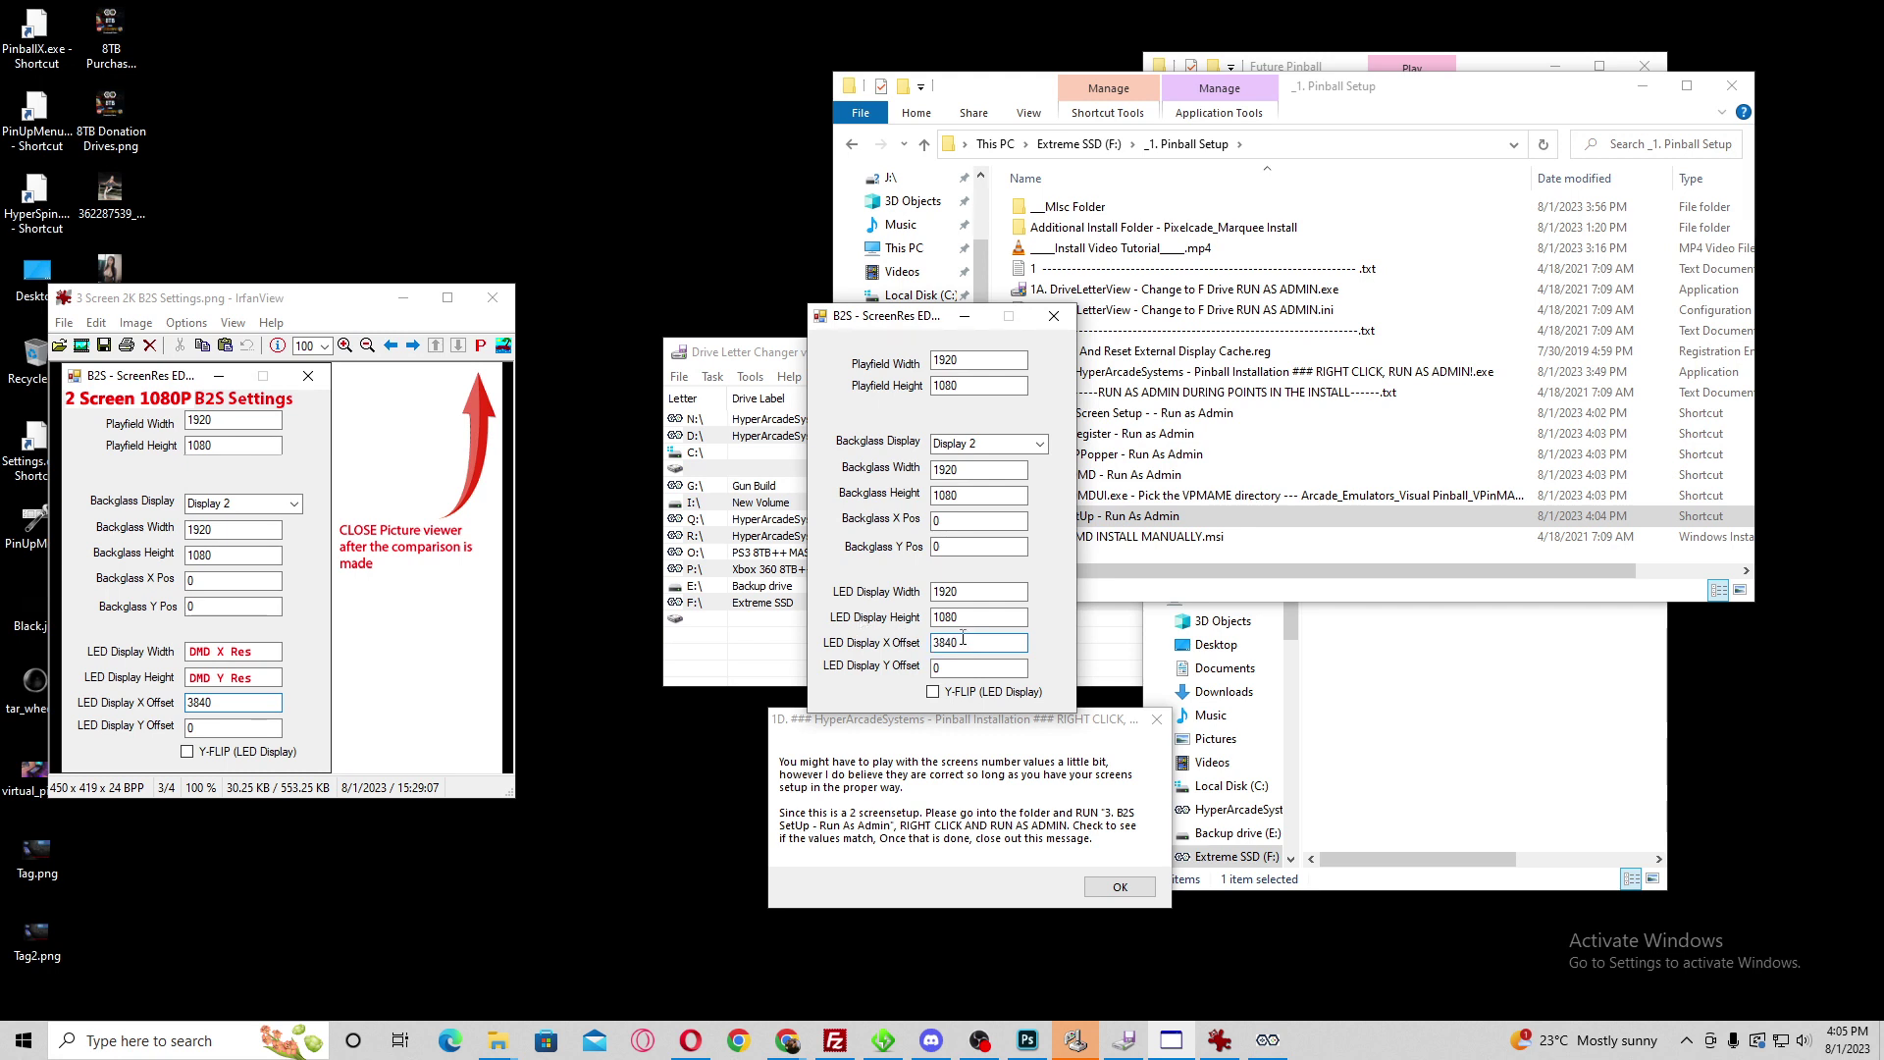
pyautogui.moveTo(1001, 653); pyautogui.dragTo(852, 647)
pyautogui.moveTo(1001, 591); pyautogui.dragTo(892, 604)
pyautogui.click(977, 616)
pyautogui.click(1054, 316)
pyautogui.click(492, 297)
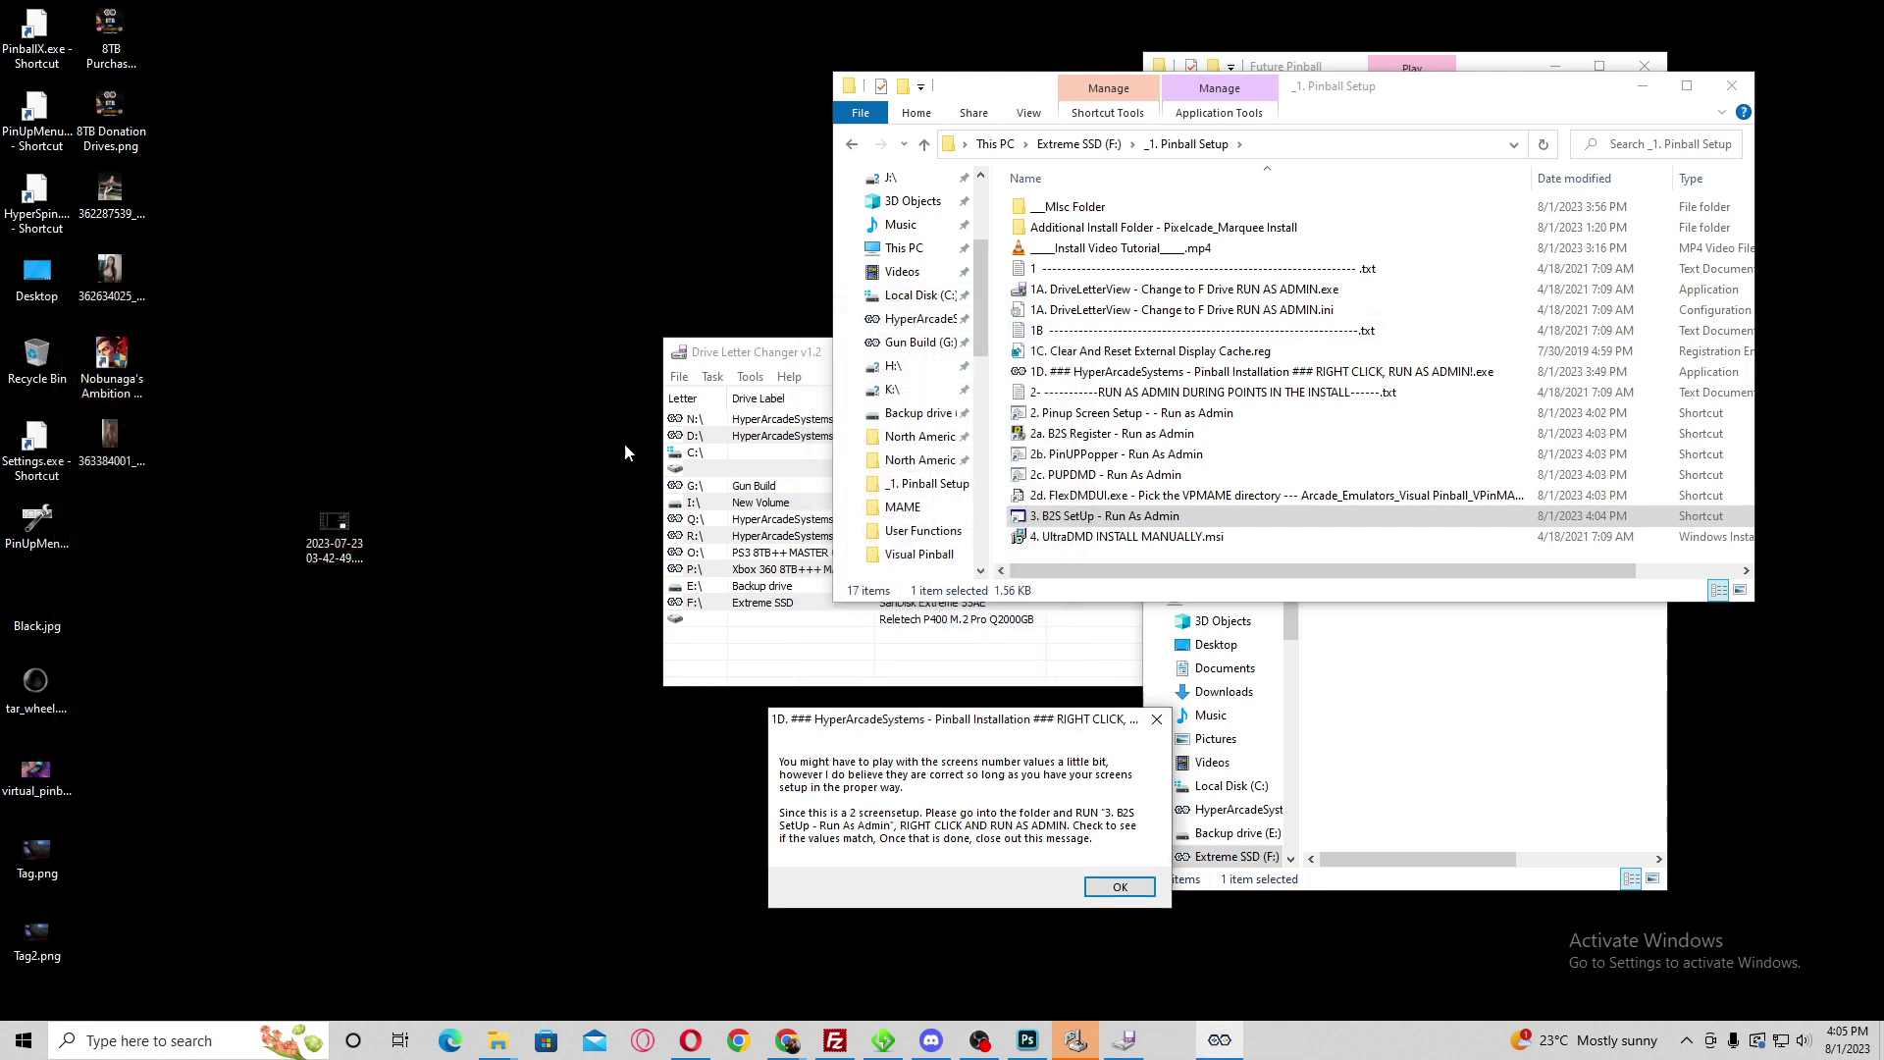
# Step: Continue the installer to the Pinball Arcade setup and place the PBA Configuration Utility beside the three-screen settings diagram
pyautogui.click(1117, 887)
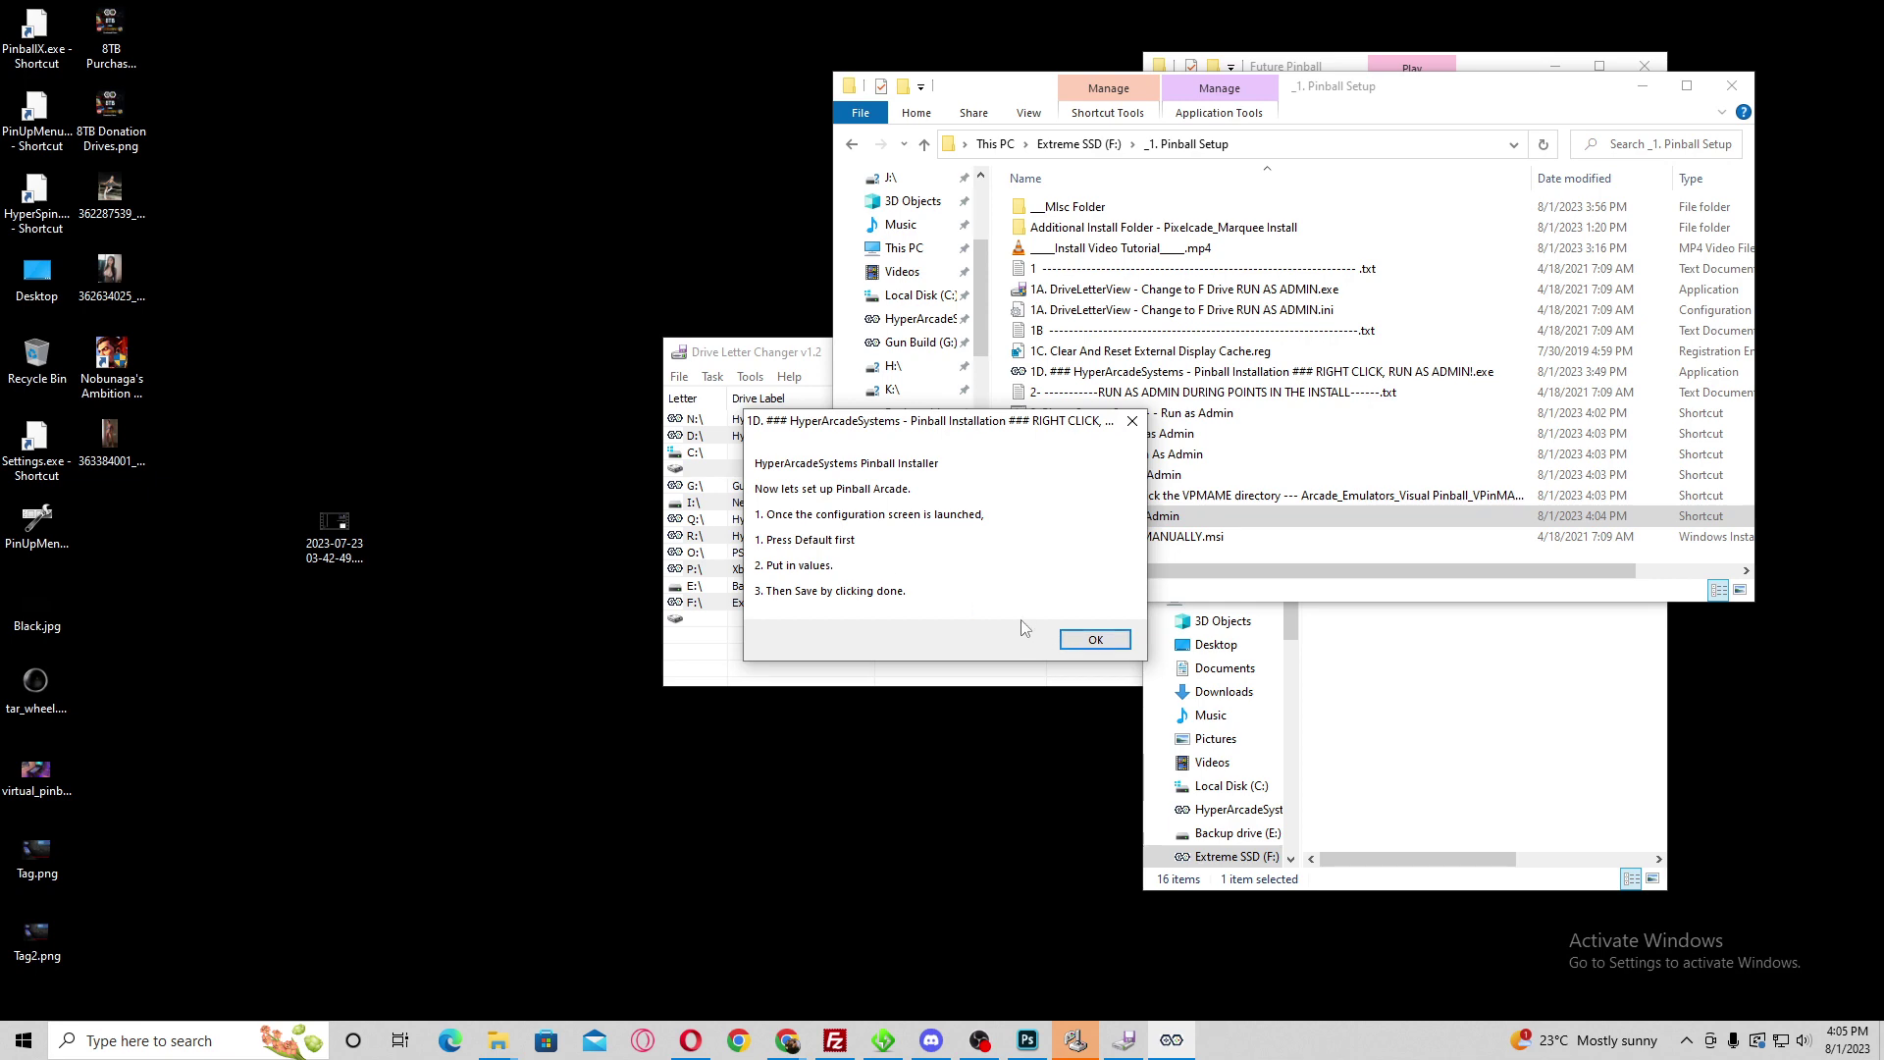
pyautogui.click(1089, 644)
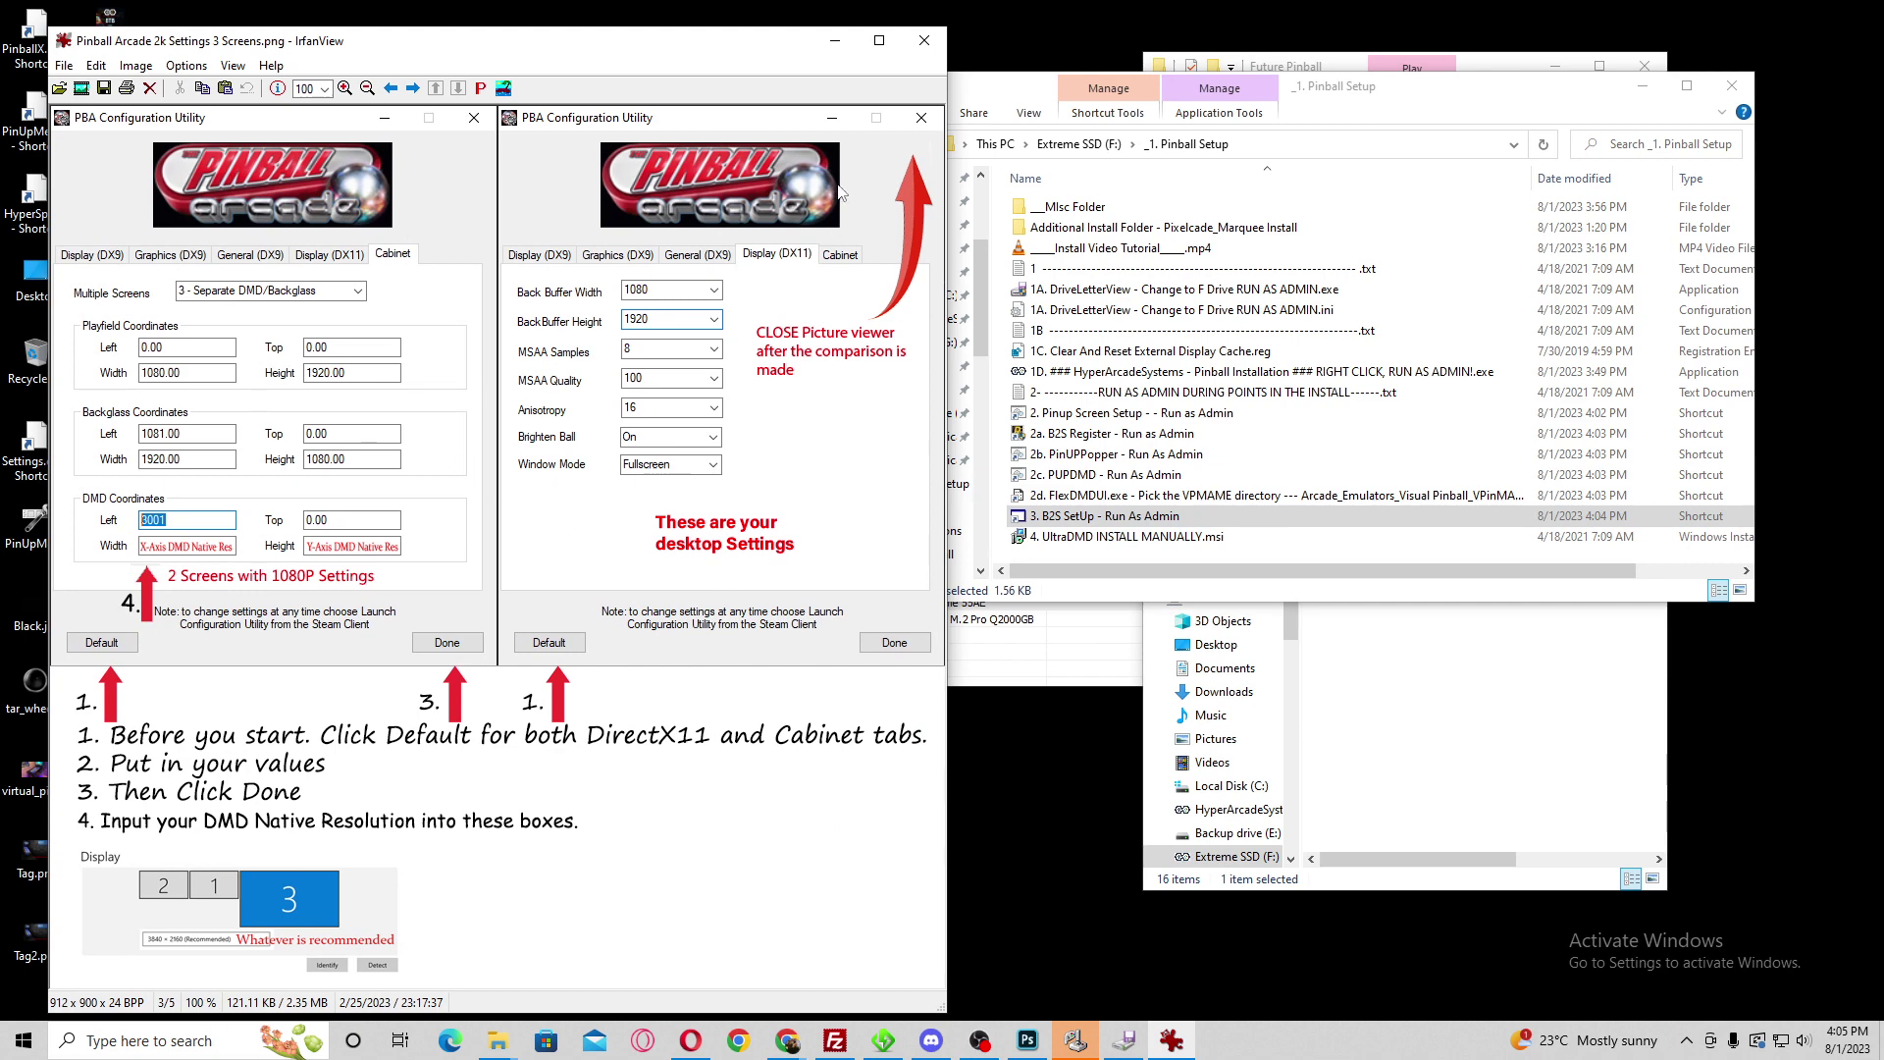
pyautogui.moveTo(939, 260); pyautogui.dragTo(1166, 111)
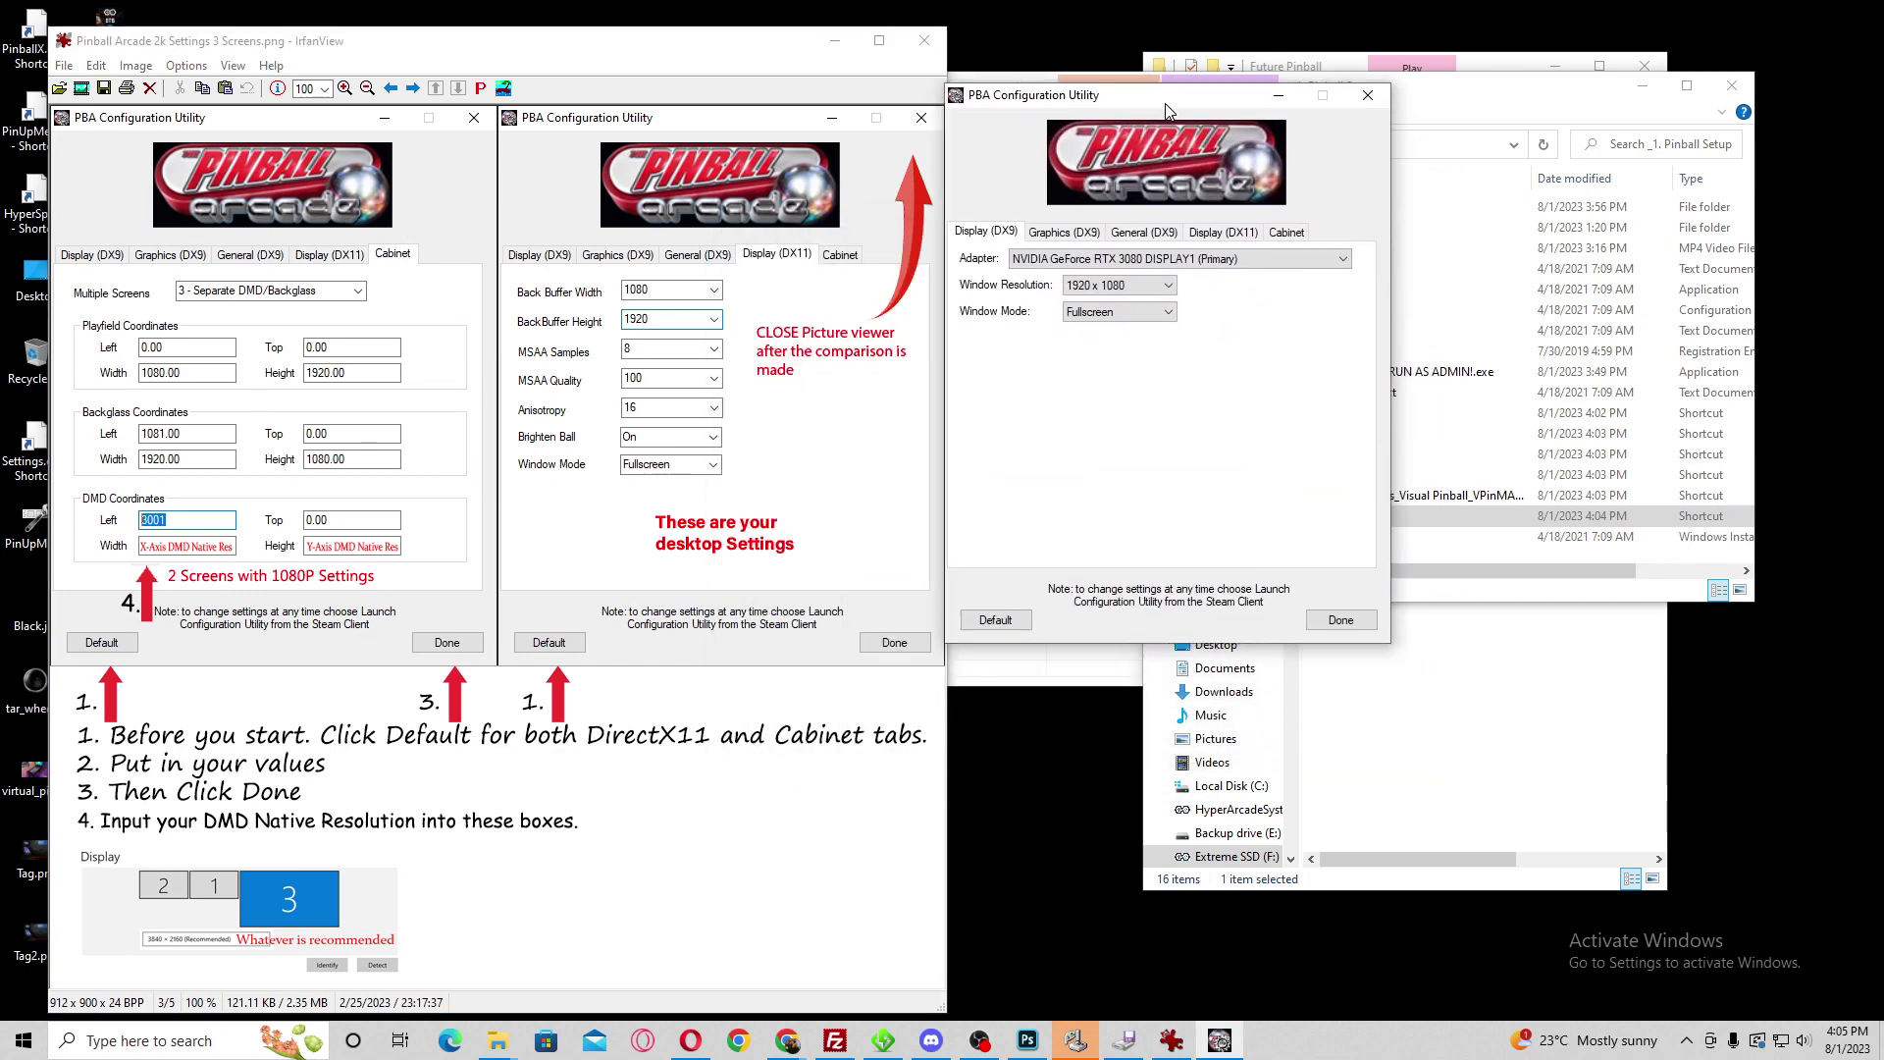
# Step: Compare the PBA Configuration Utility's Cabinet and Display (DX11) settings with the reference picture, and finish the configuration
pyautogui.click(1282, 232)
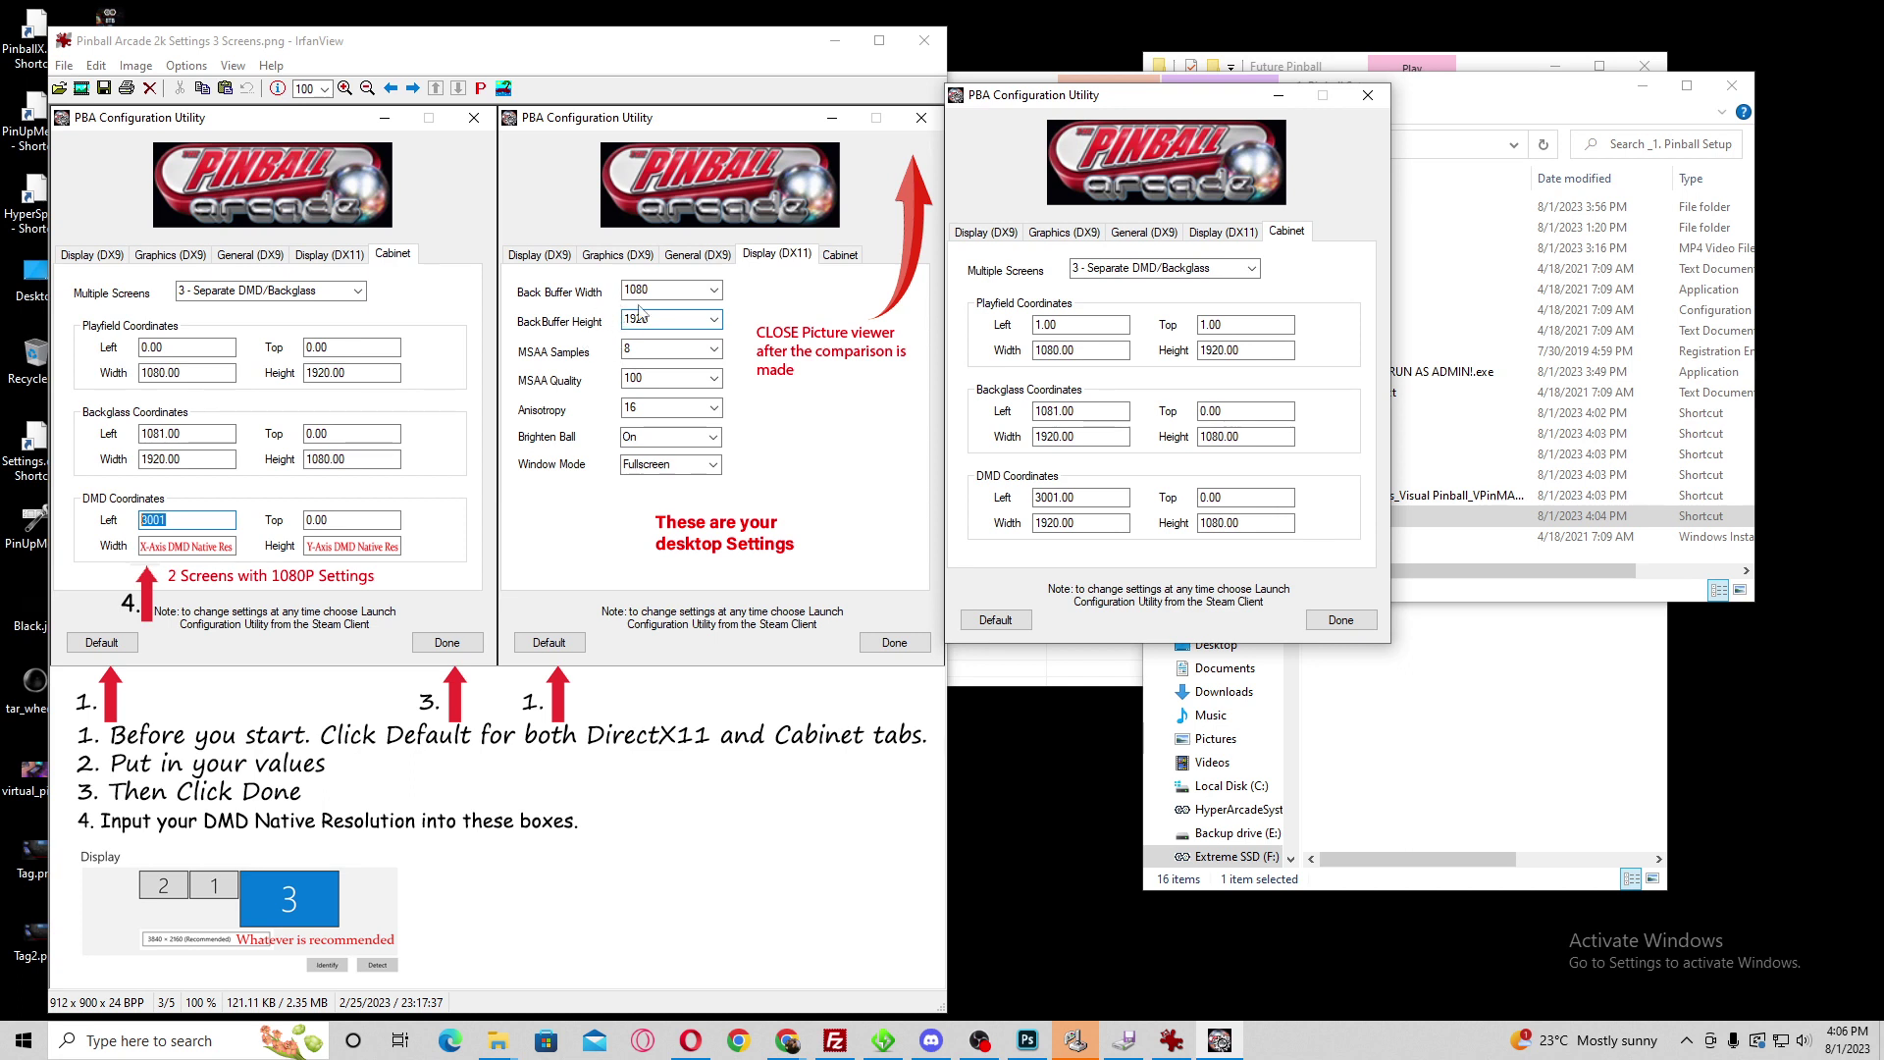
pyautogui.click(671, 302)
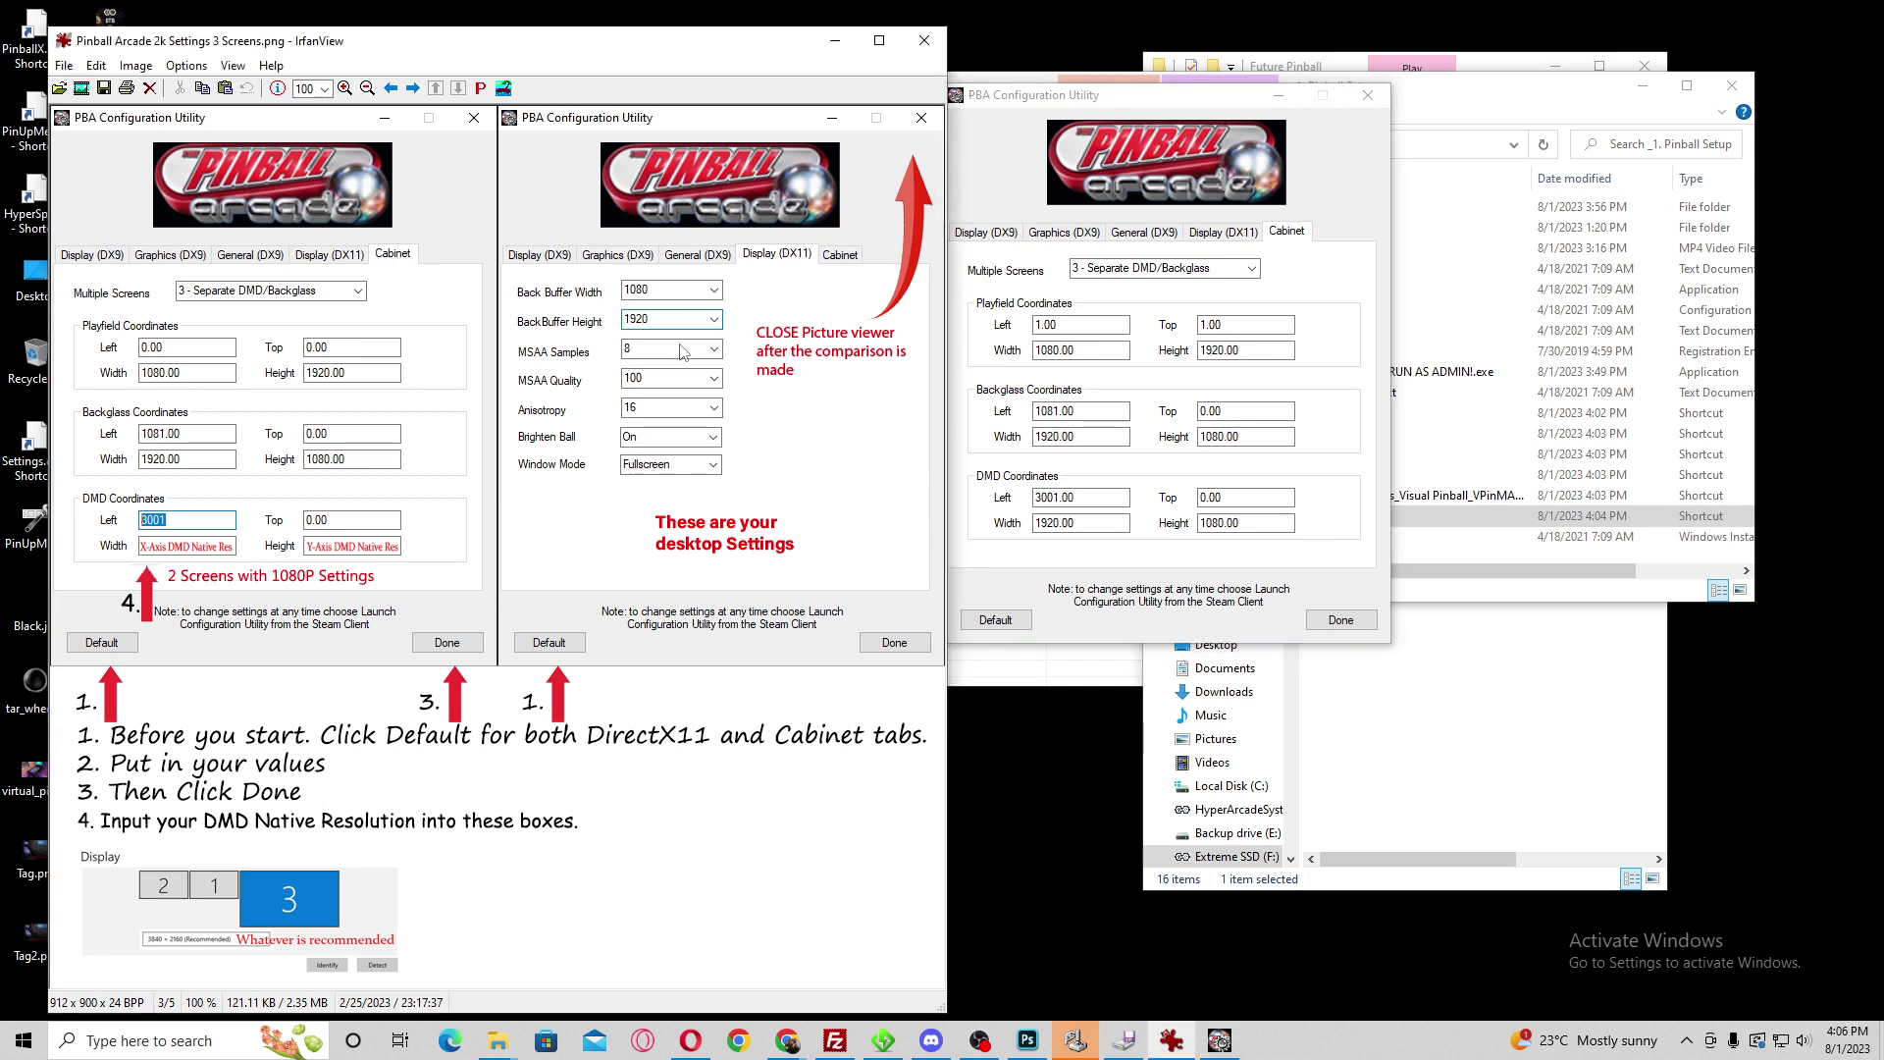
pyautogui.click(1223, 232)
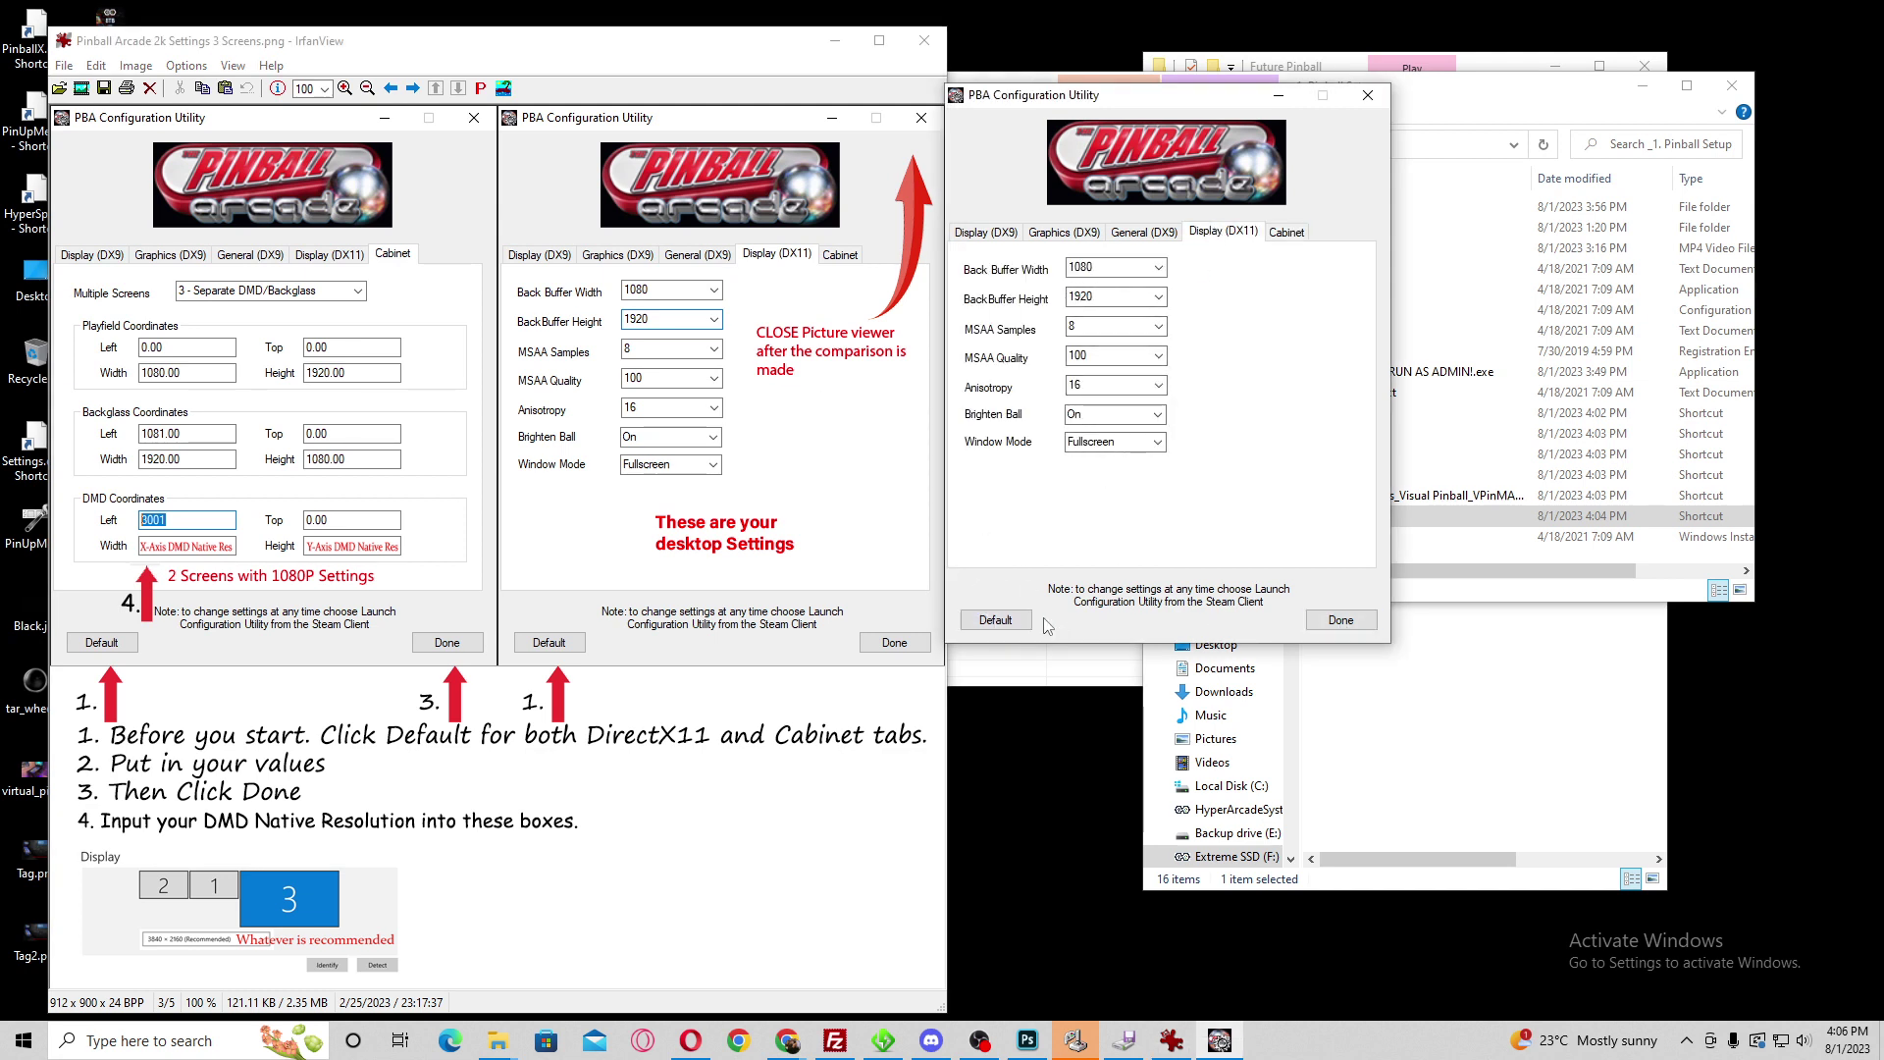
pyautogui.click(1340, 620)
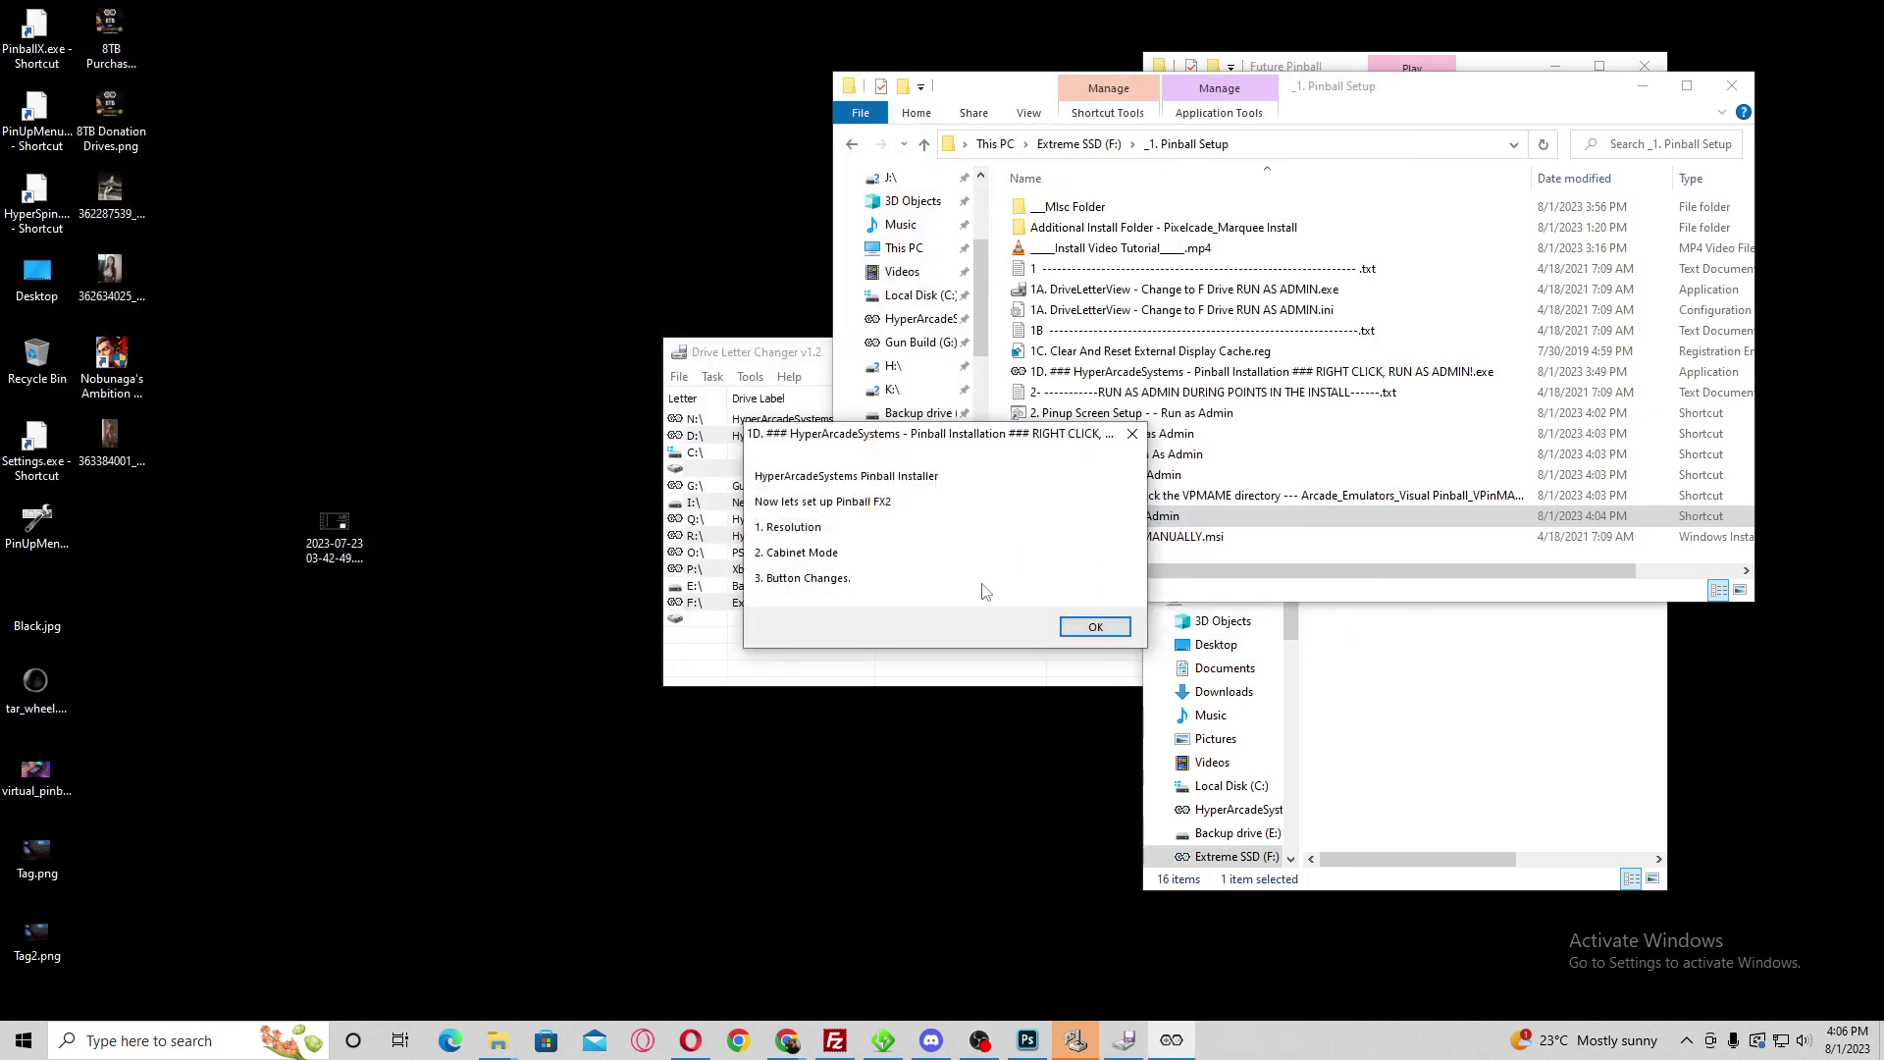
# Step: Continue past the Pinball FX2 instructions, close the Condensed 3S 2K settings picture, and launch FX2 through its title screen
pyautogui.click(1064, 634)
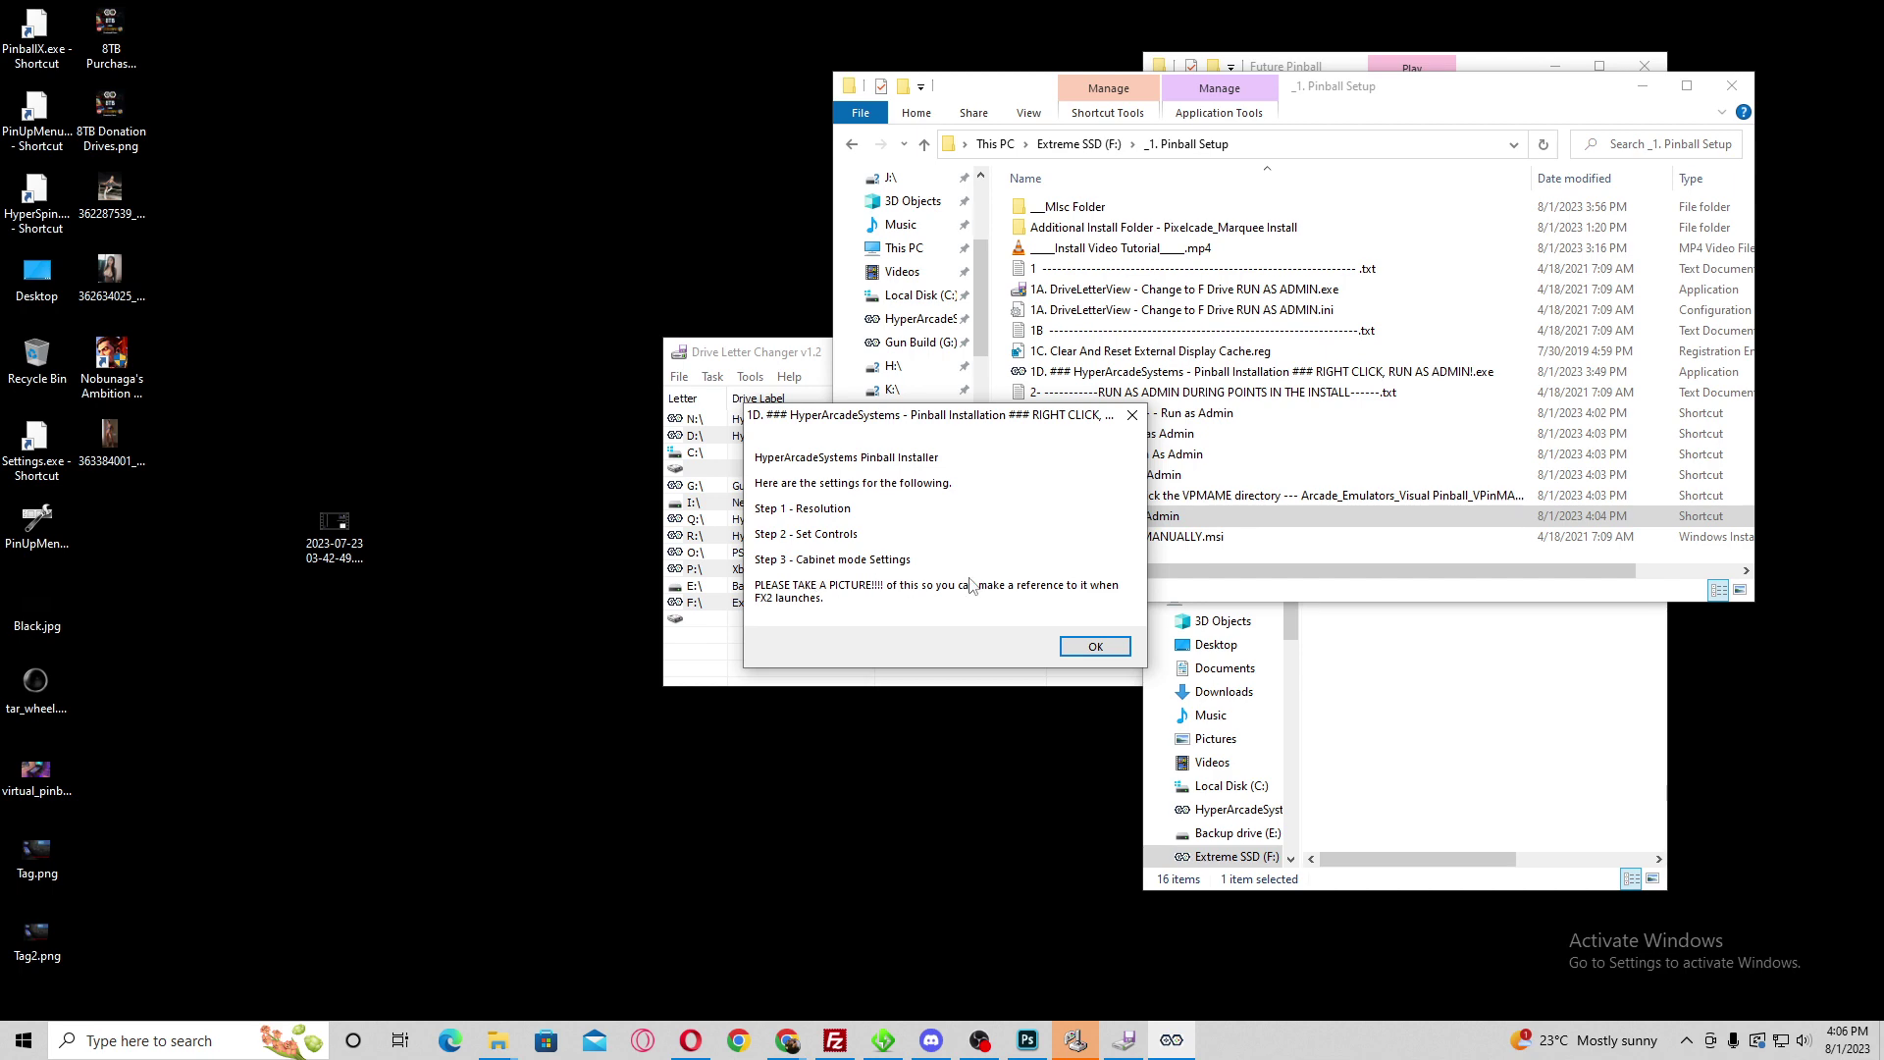
pyautogui.click(1095, 647)
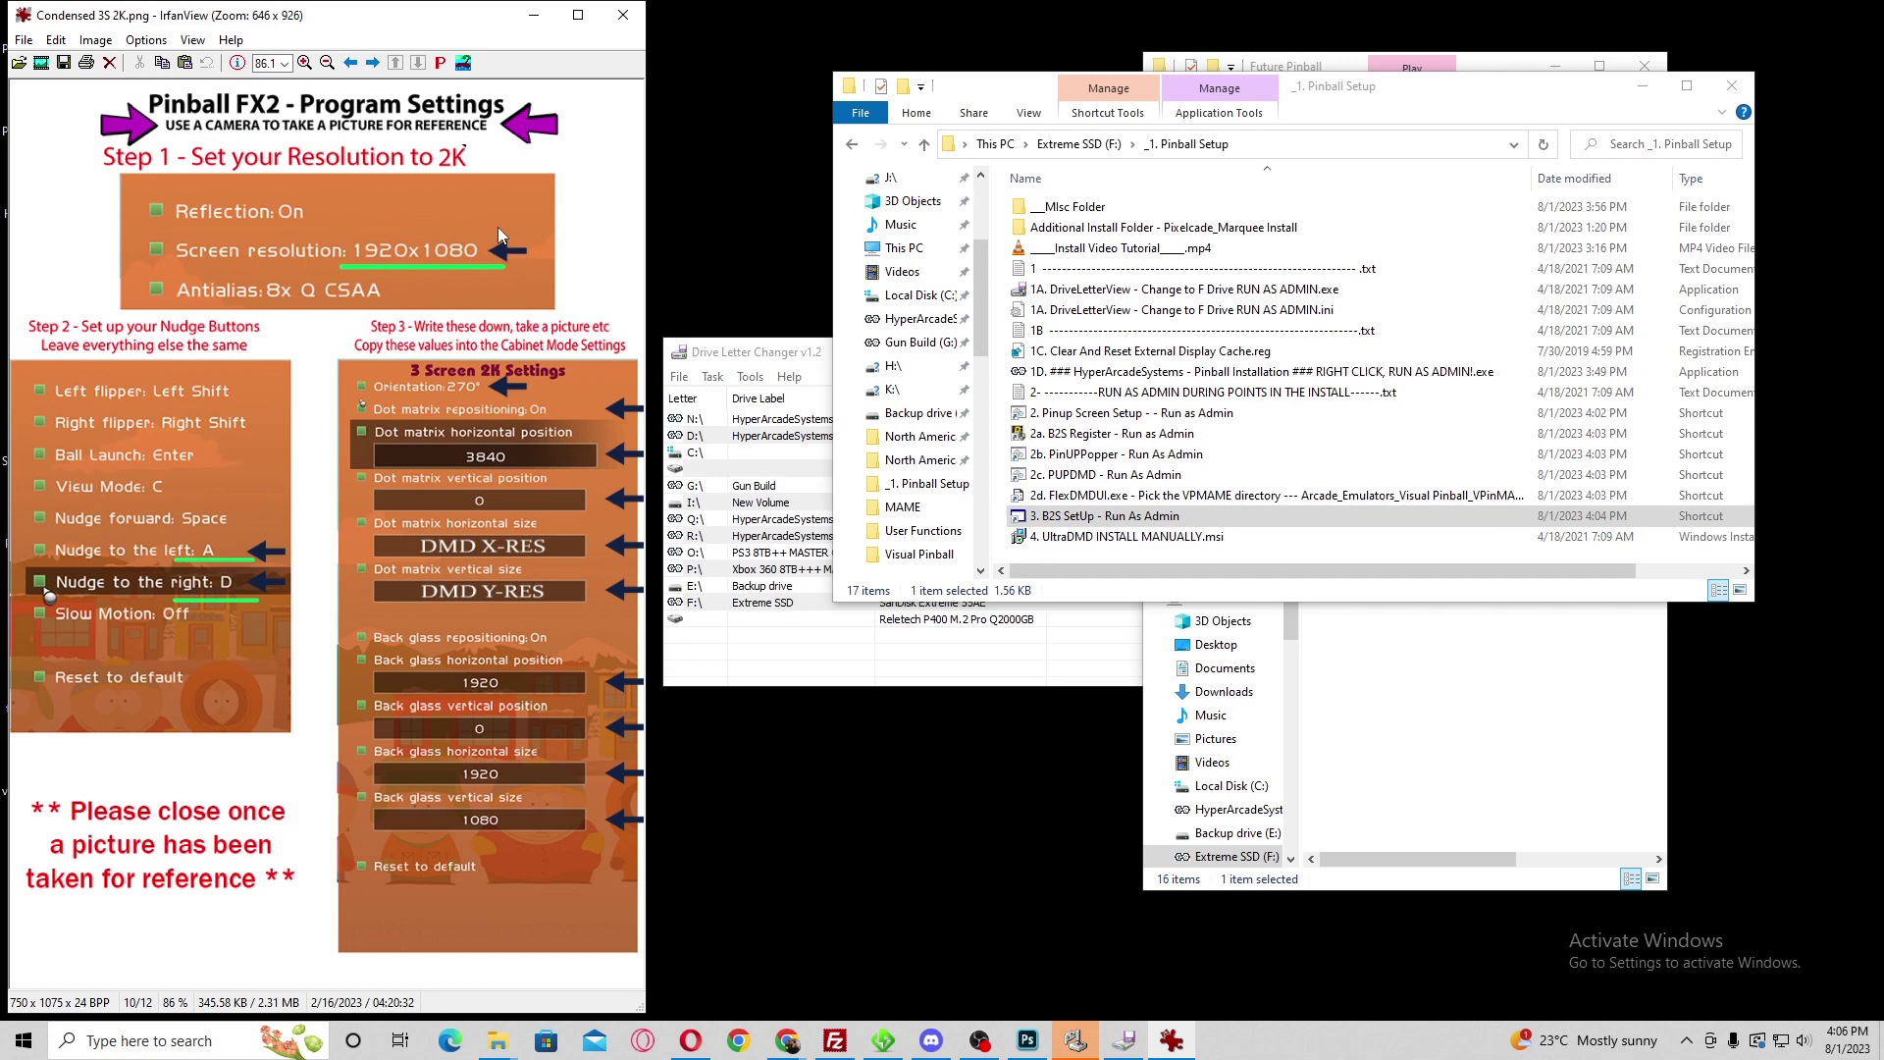
pyautogui.click(619, 15)
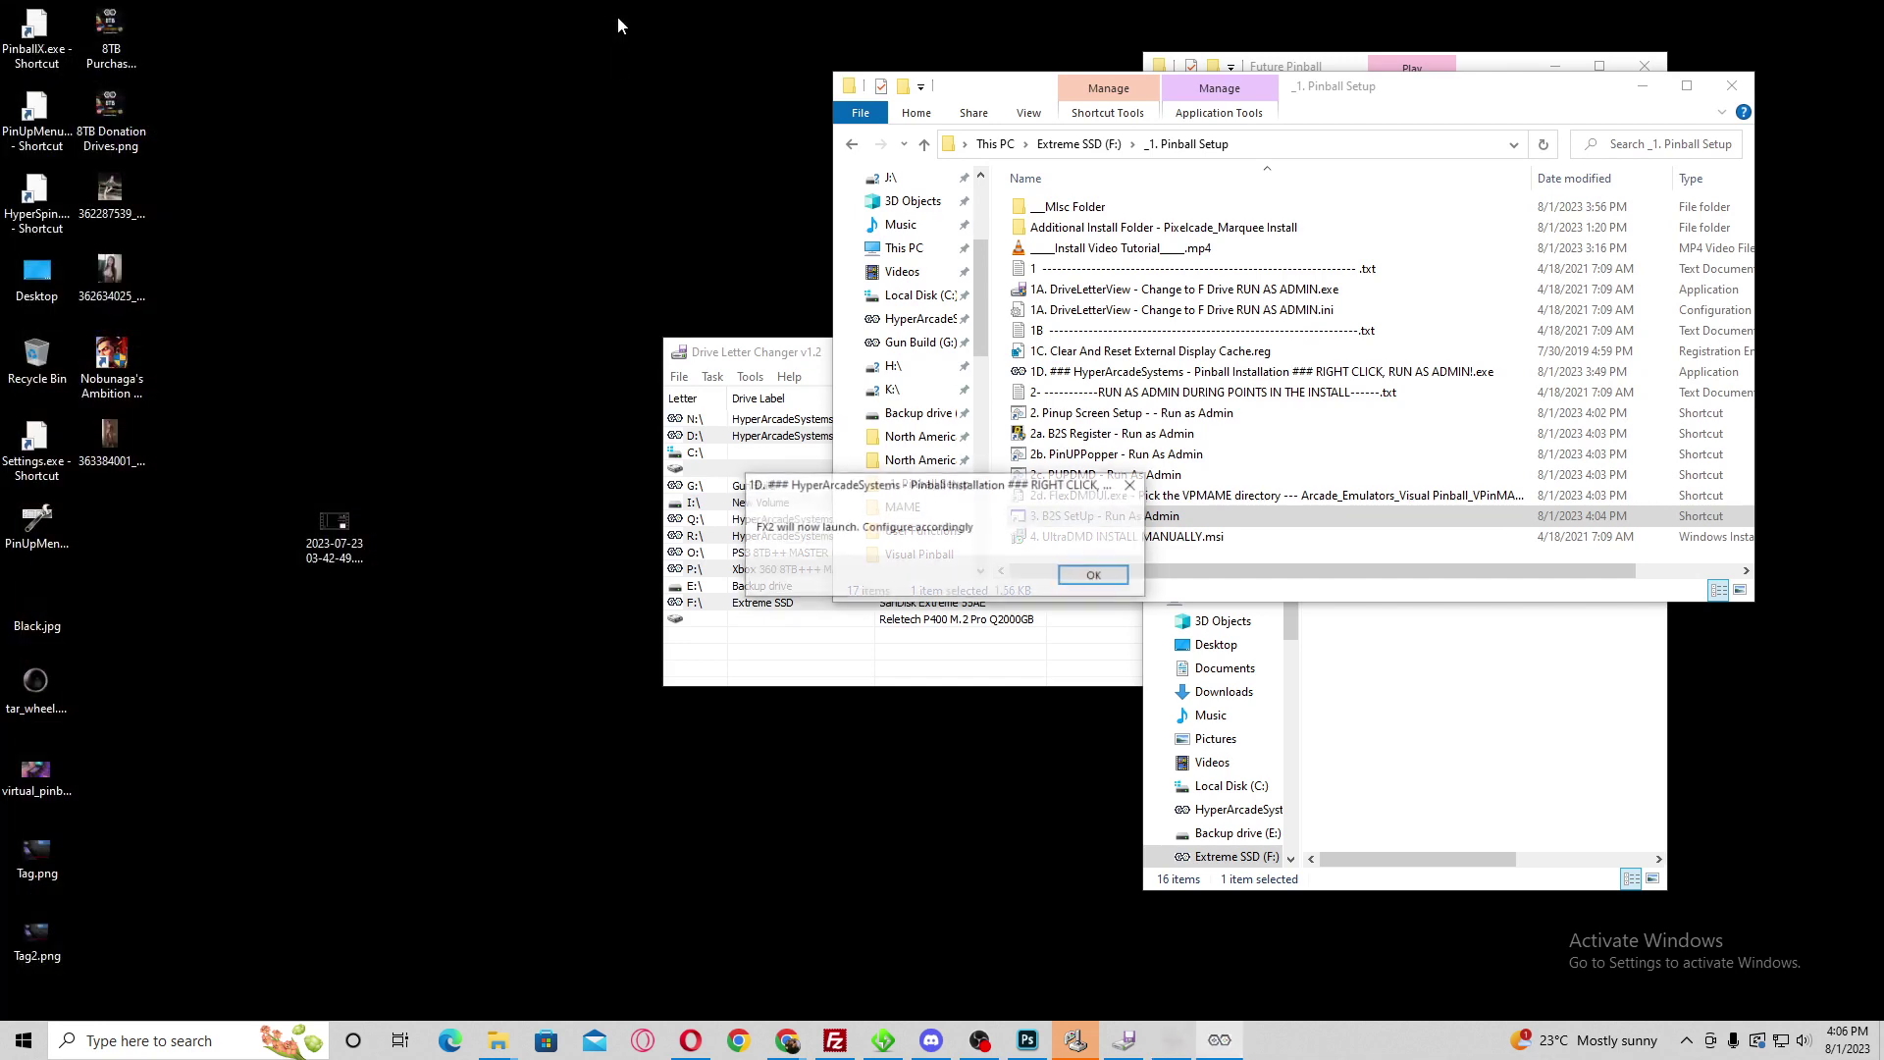
pyautogui.click(1092, 577)
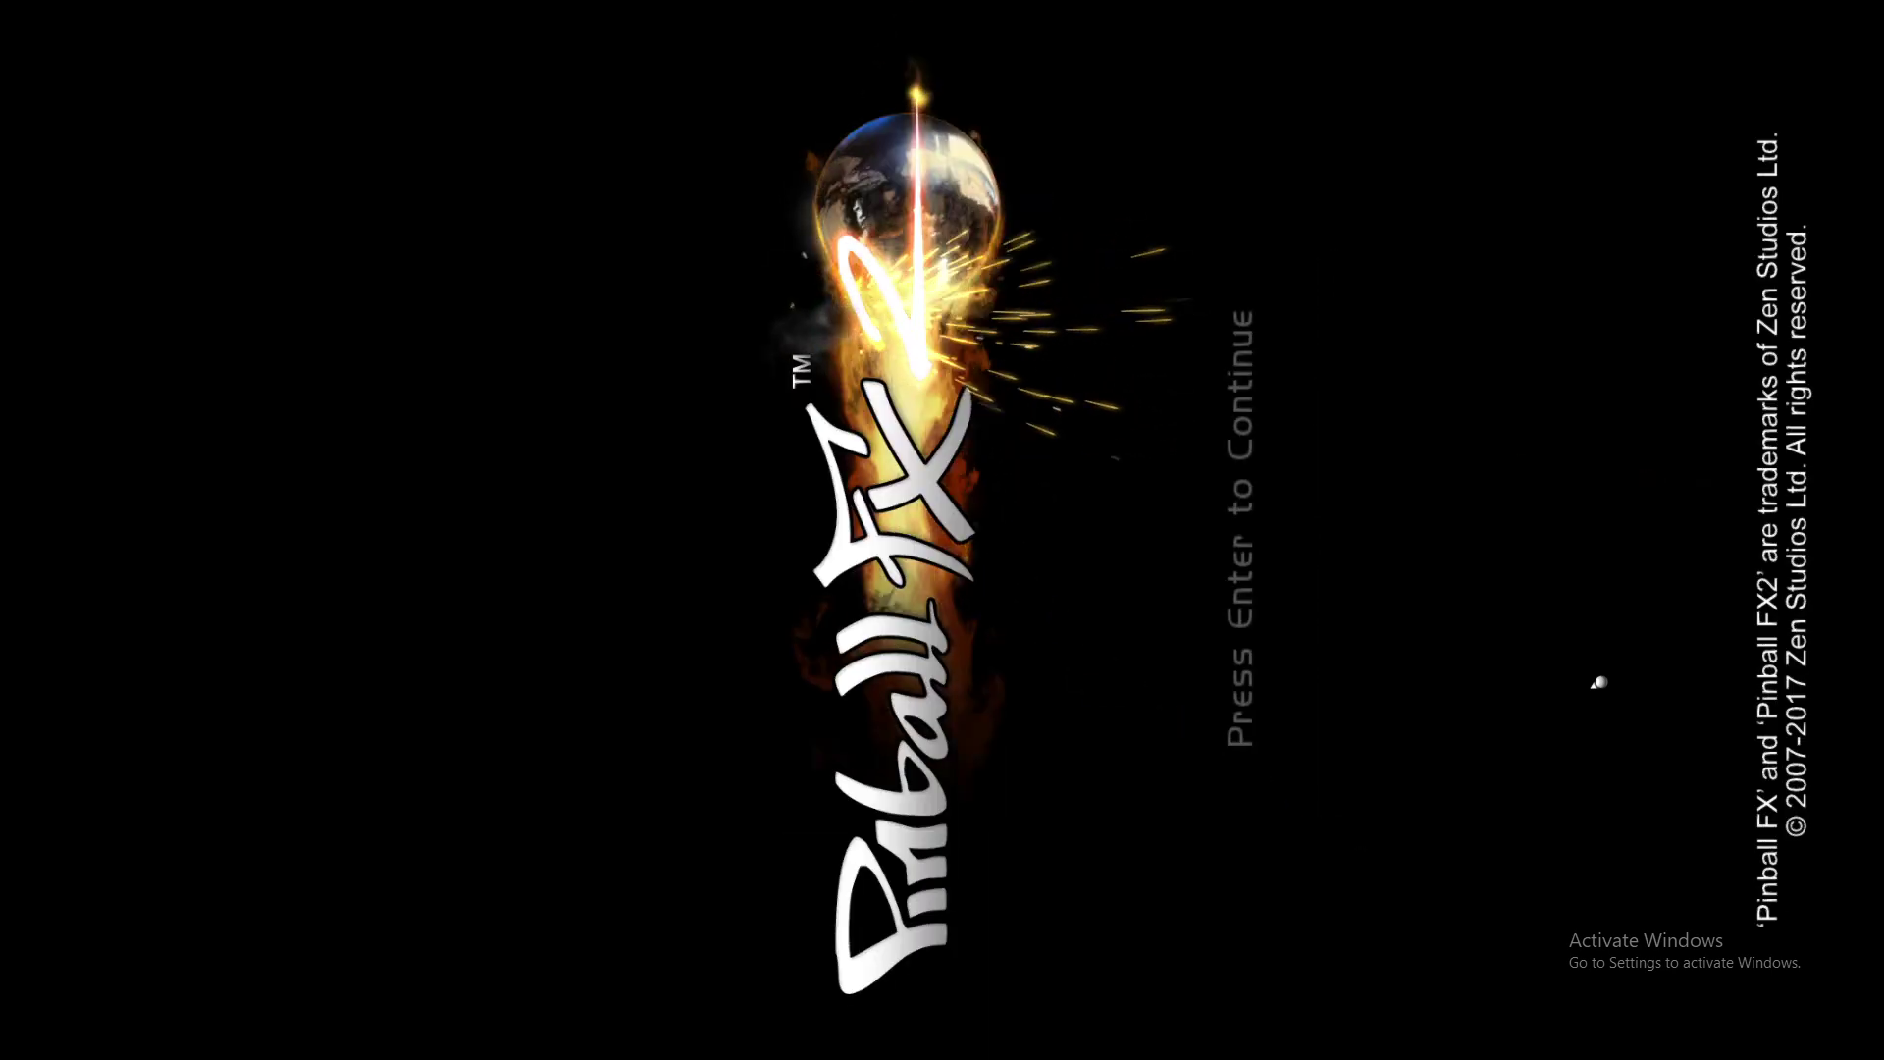
pyautogui.press('Return')
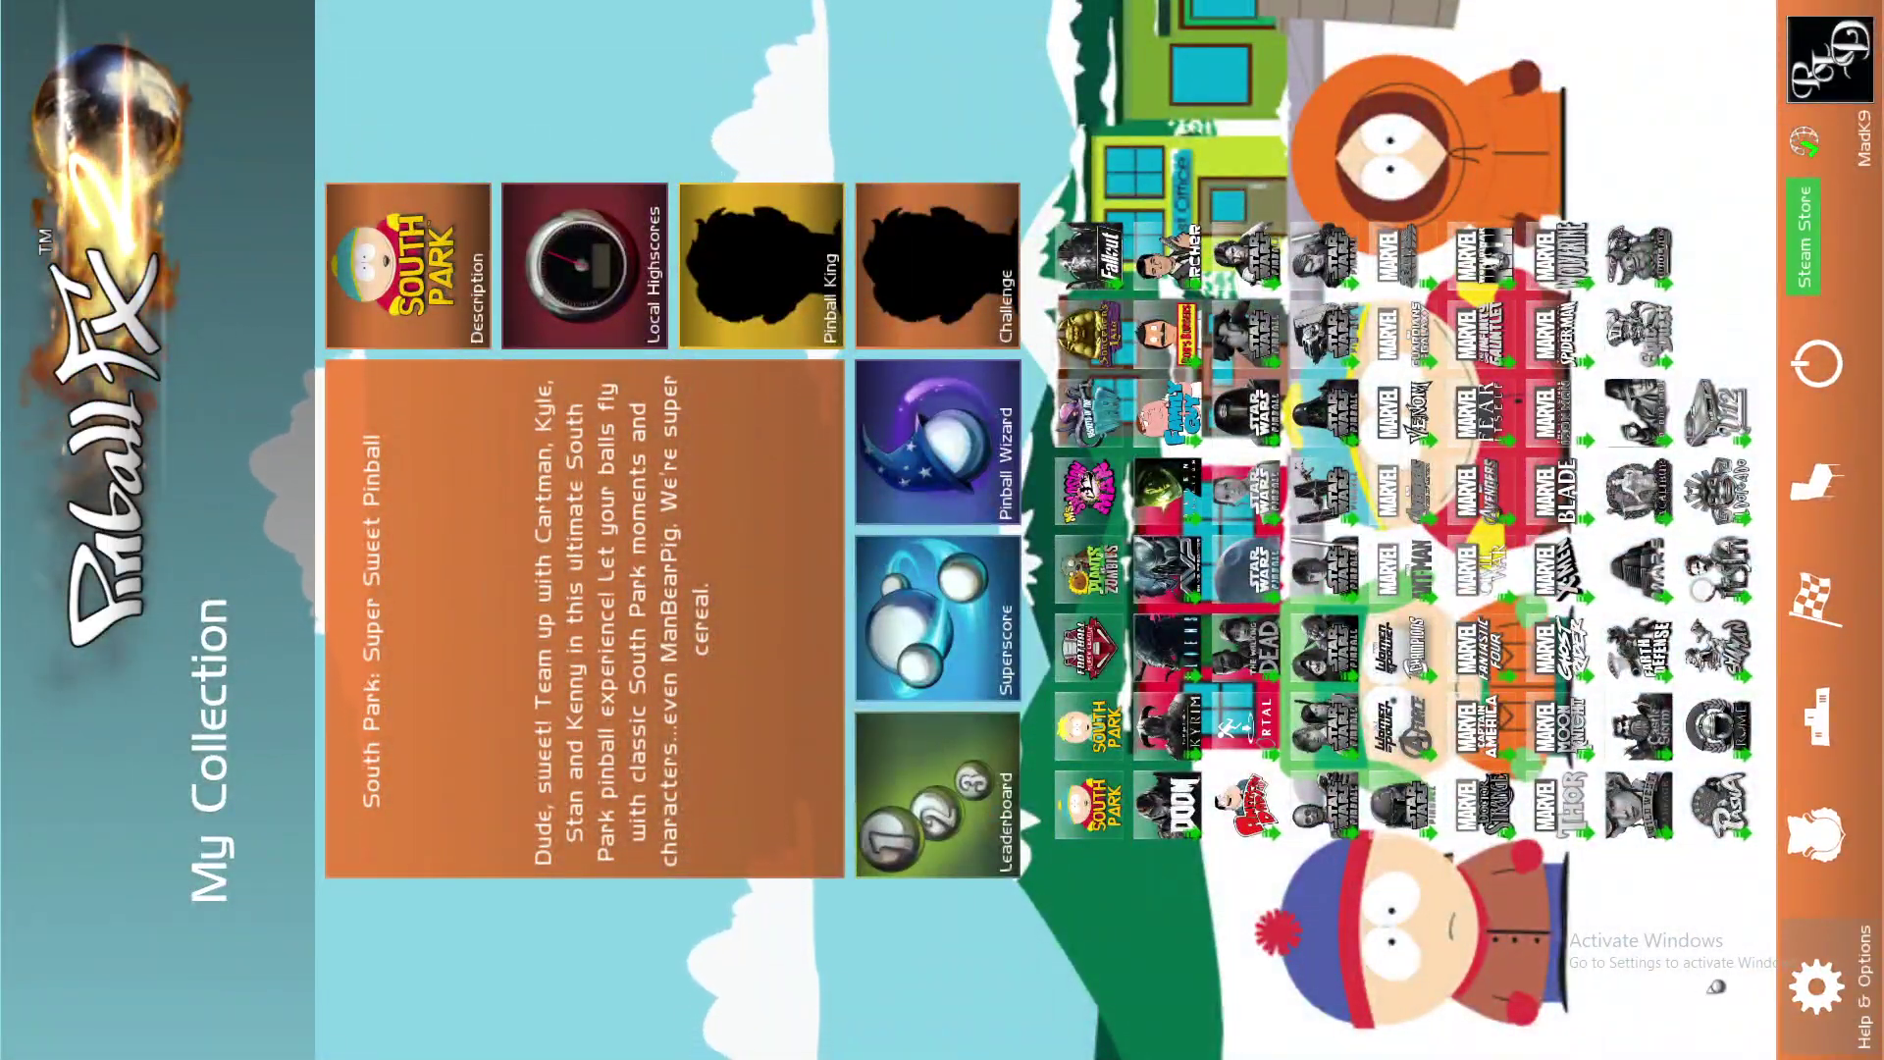
# Step: Check the keyboard nudge bindings in Pinball FX2's controls and return to the table collection
pyautogui.click(1816, 984)
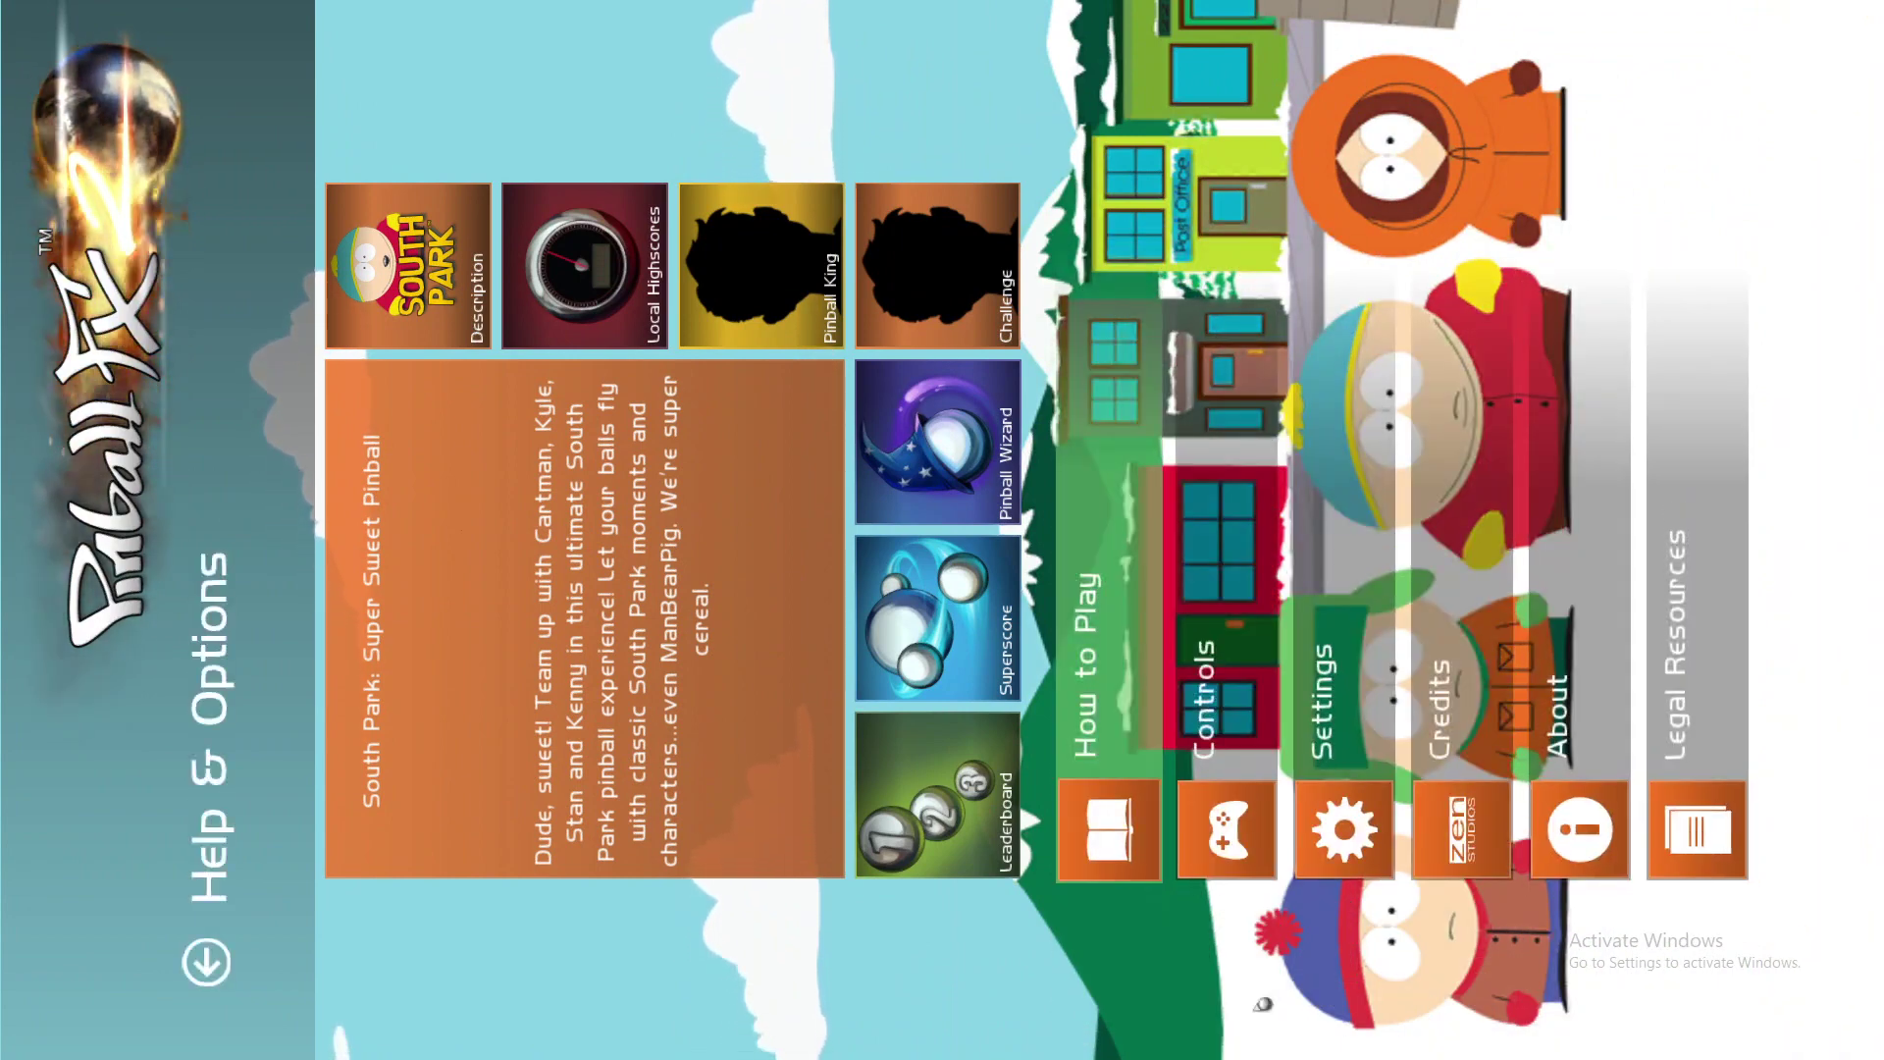
pyautogui.click(1234, 663)
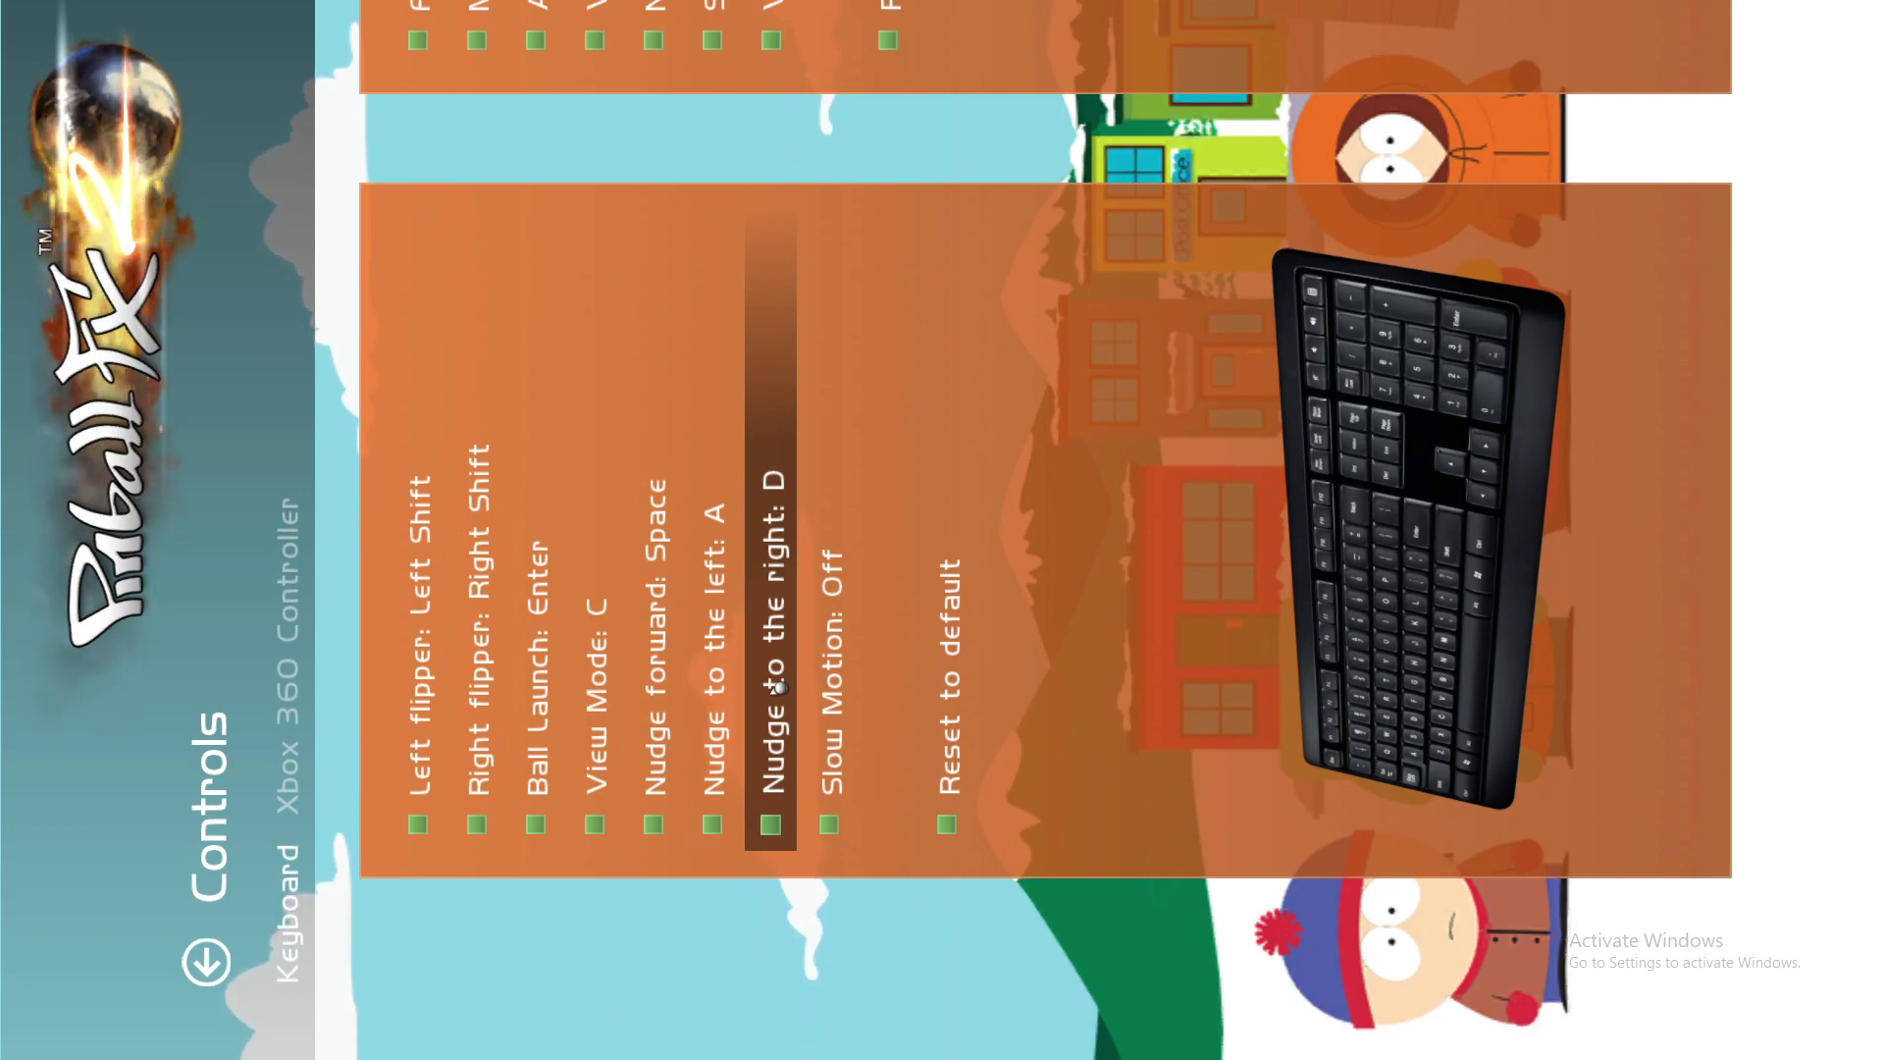
pyautogui.click(187, 957)
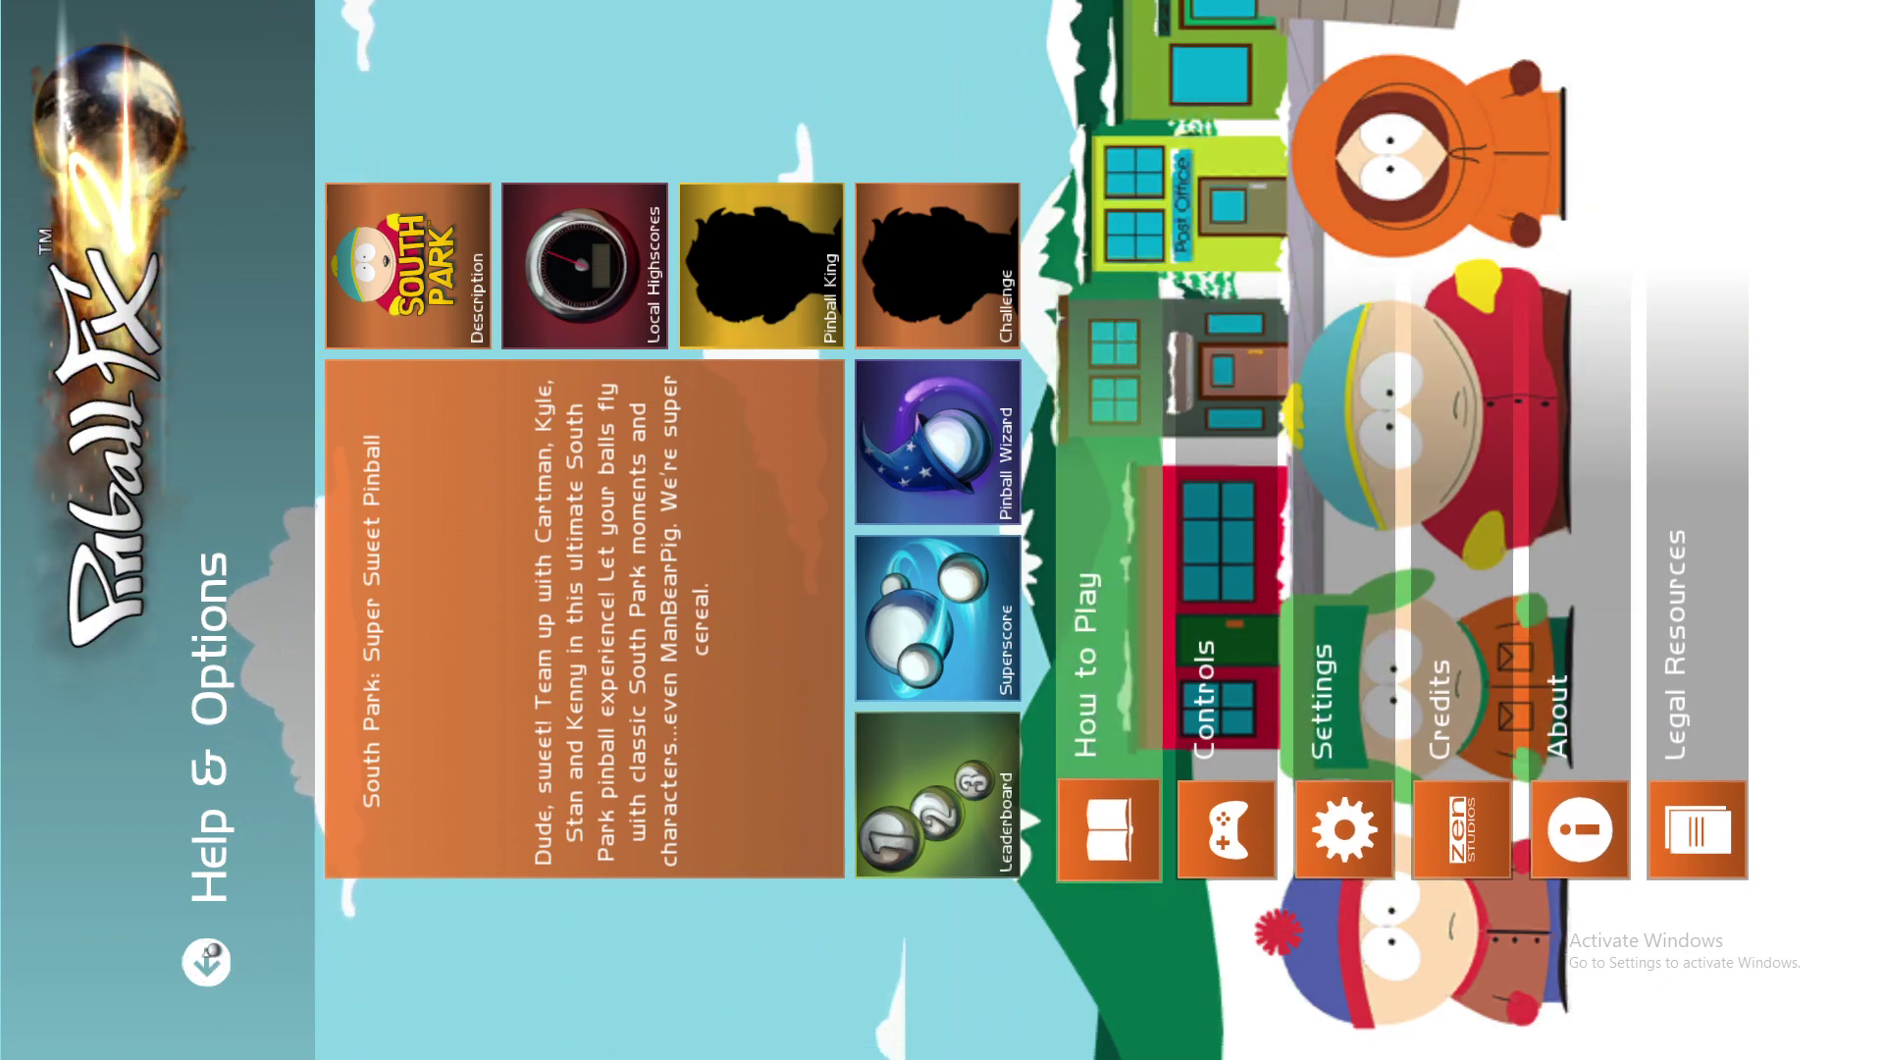
pyautogui.press('Escape')
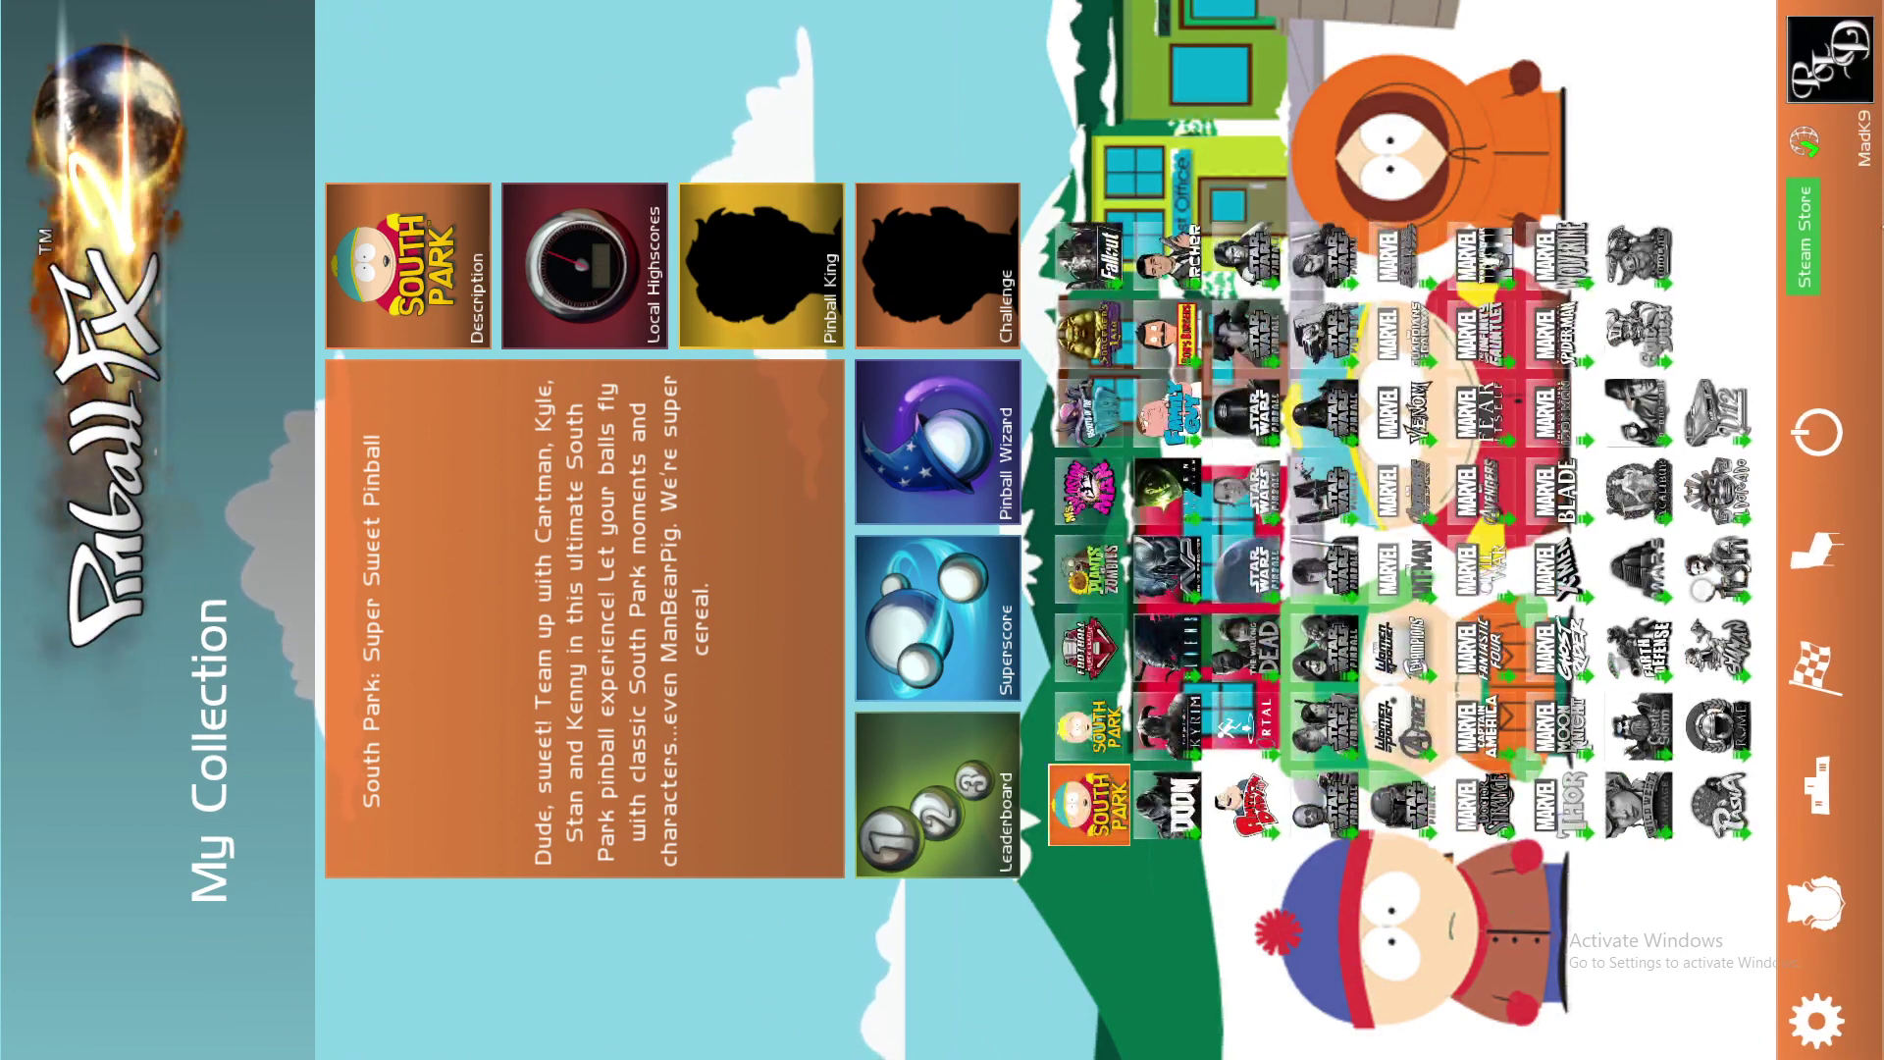
# Step: Check the orientation, dot matrix and back glass values in Pinball FX2's Cabinet Support settings, and exit the game
pyautogui.click(1811, 546)
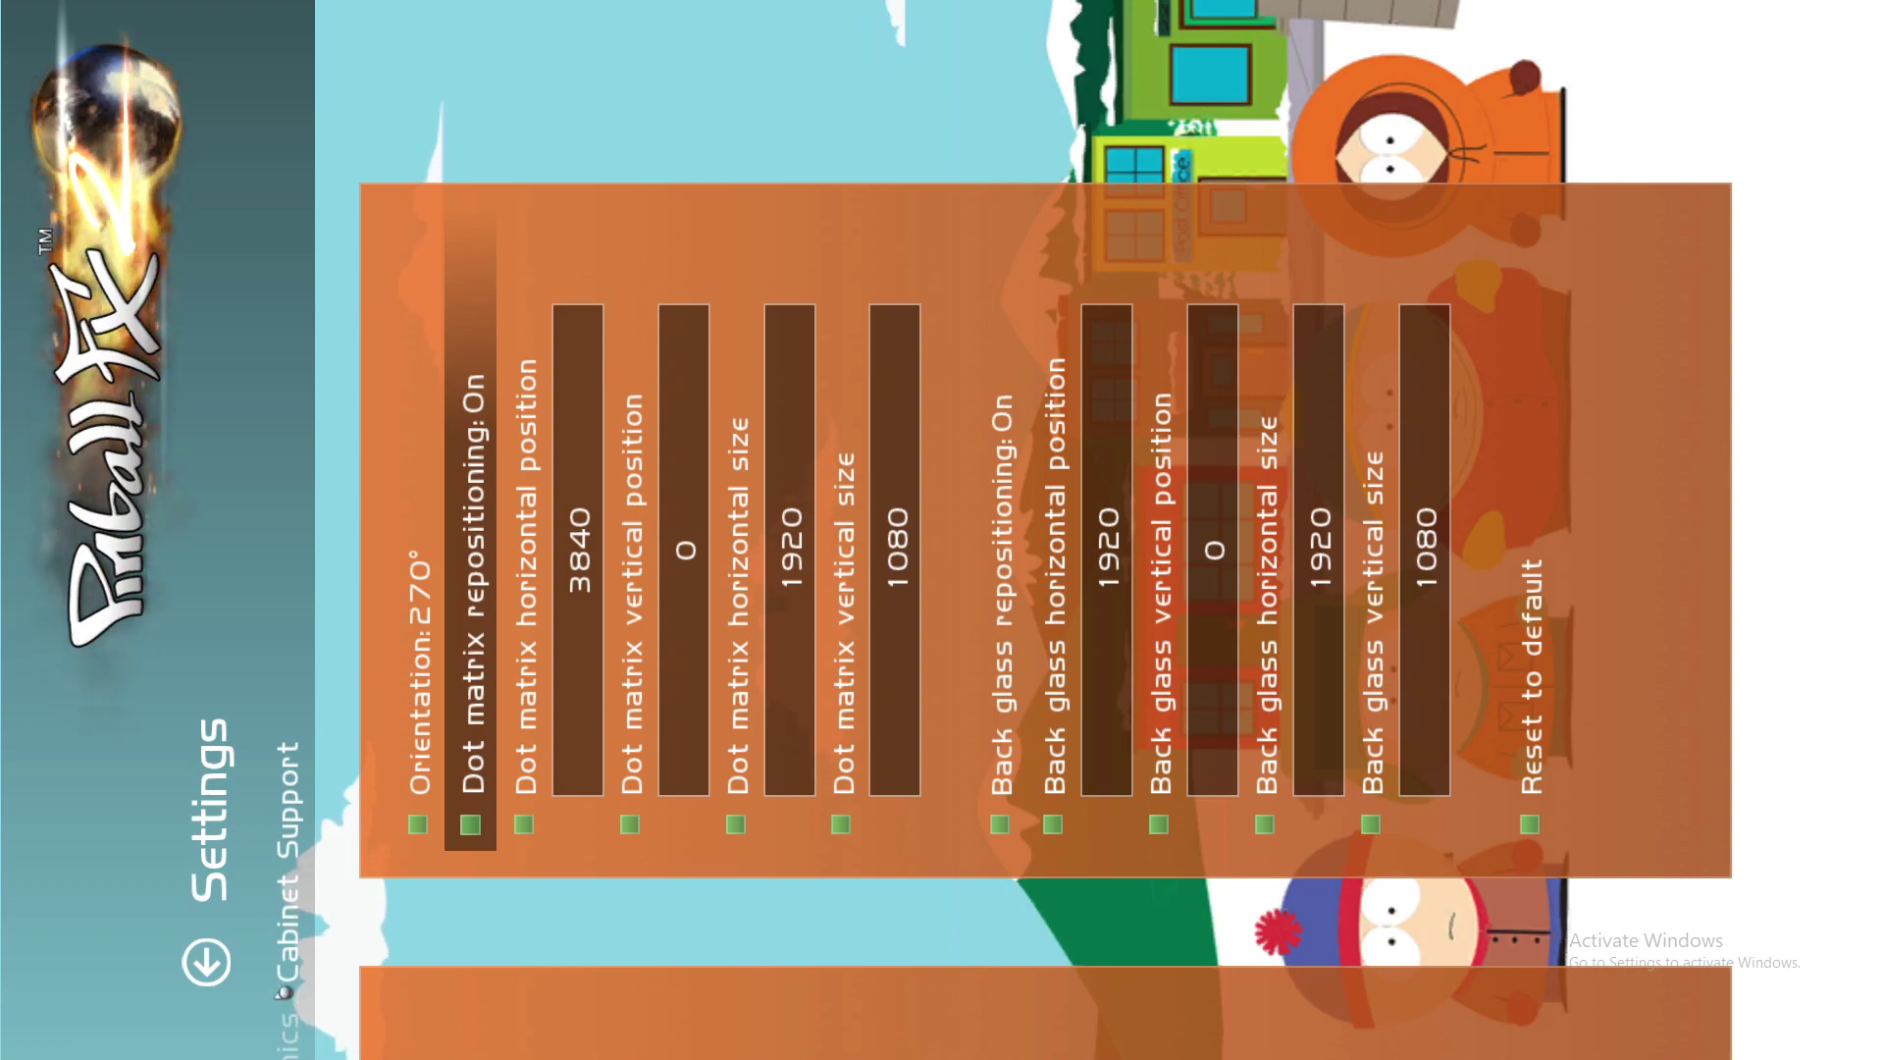
pyautogui.click(210, 965)
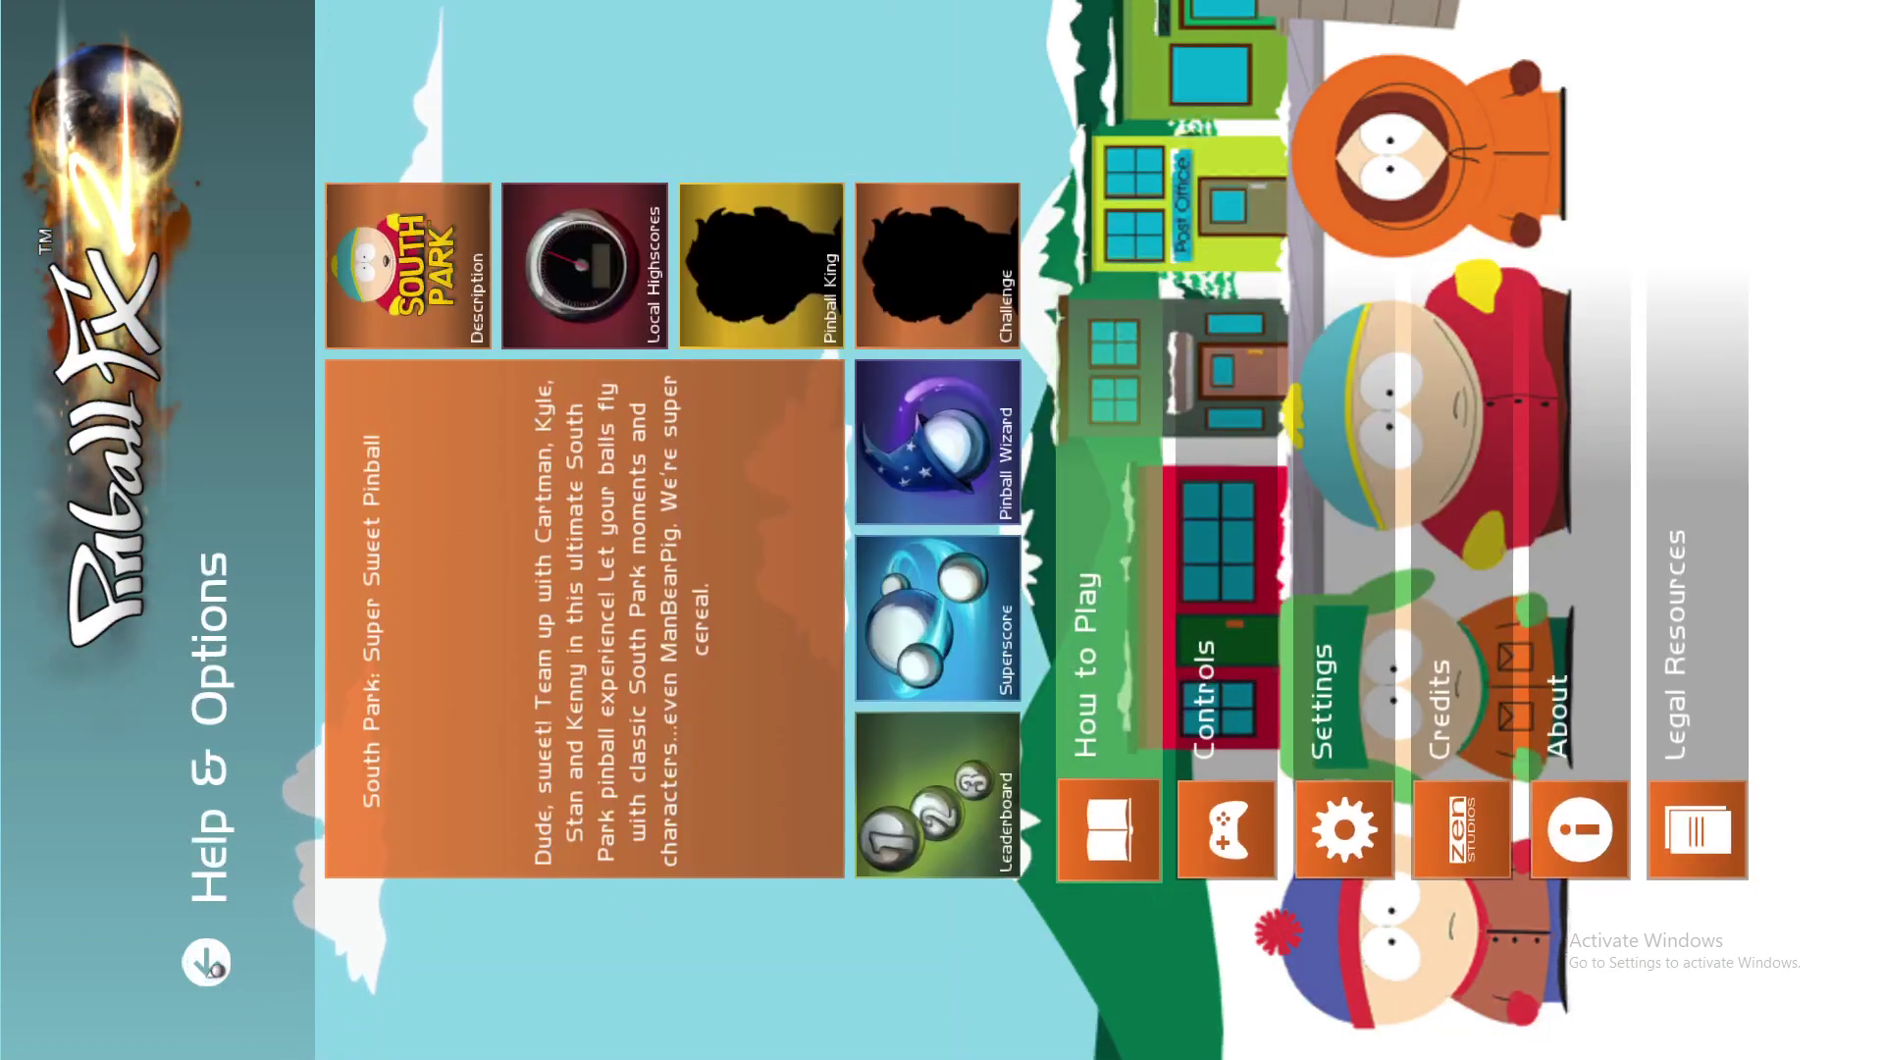
pyautogui.click(210, 966)
pyautogui.press('Escape')
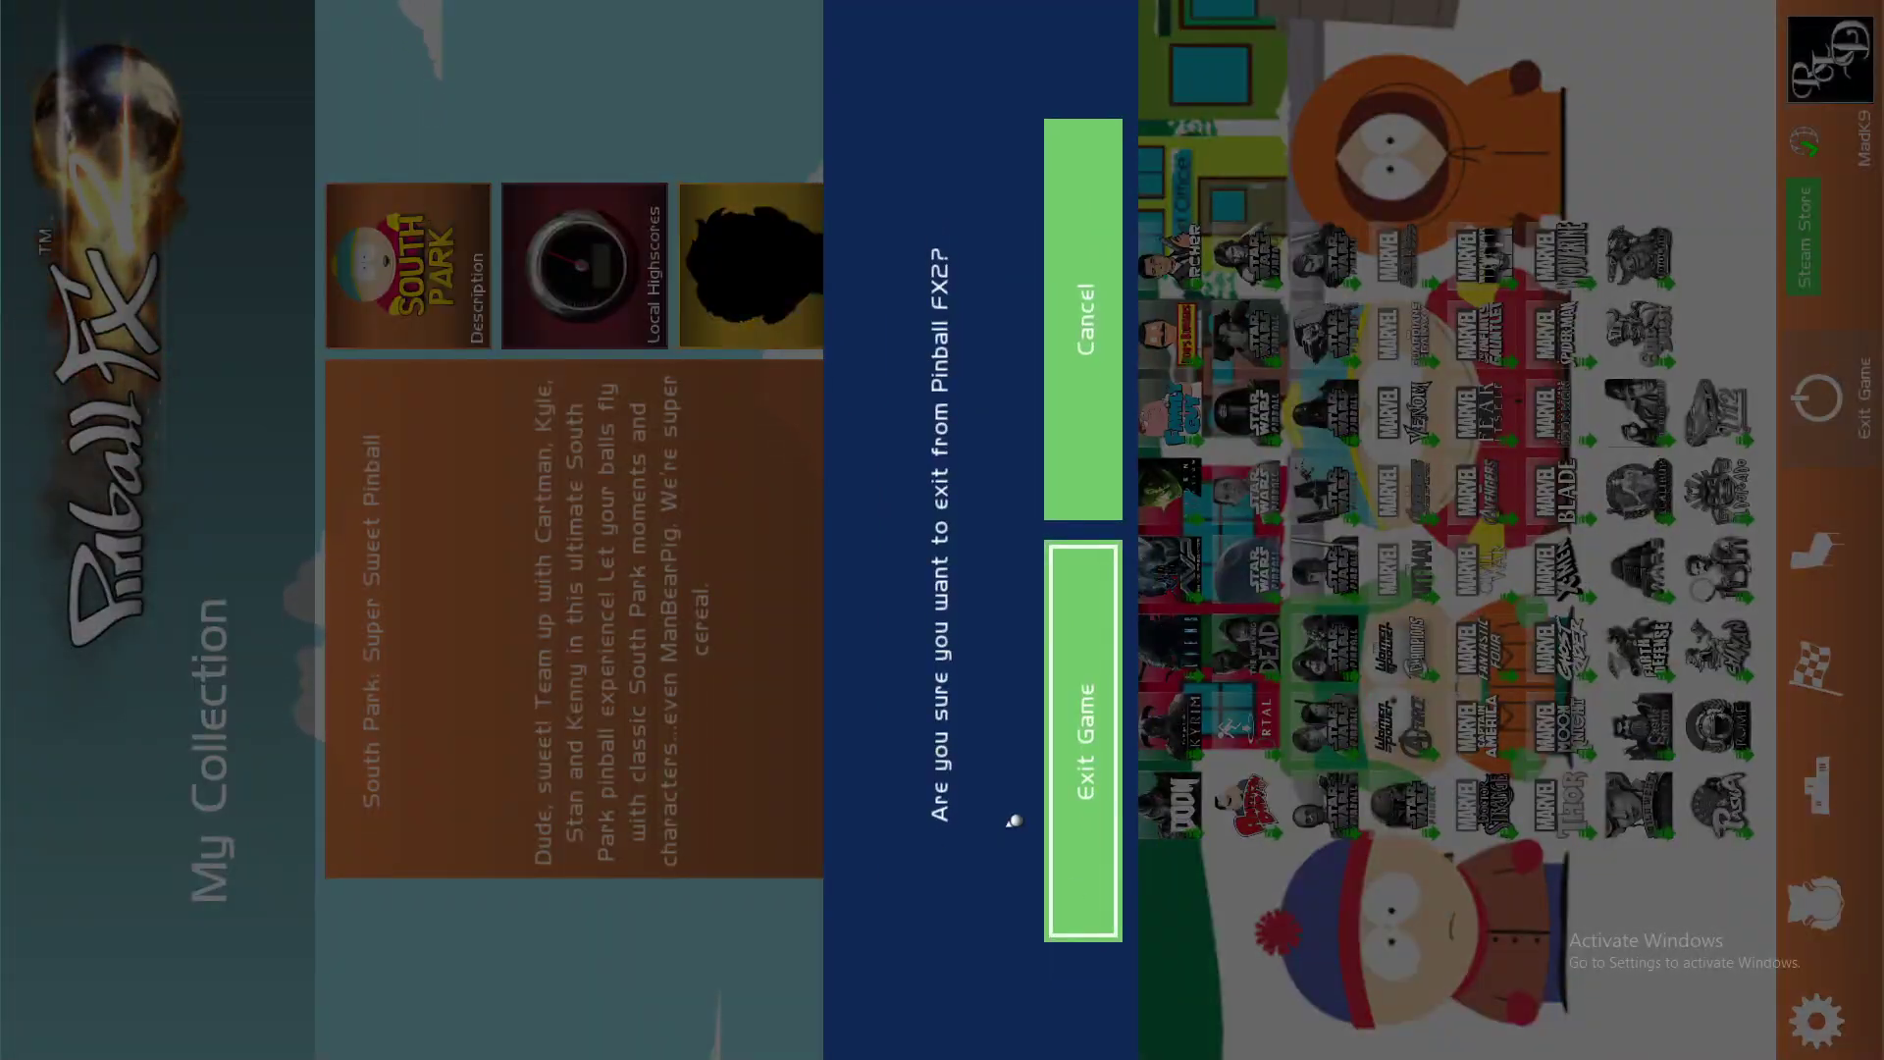
pyautogui.click(1076, 807)
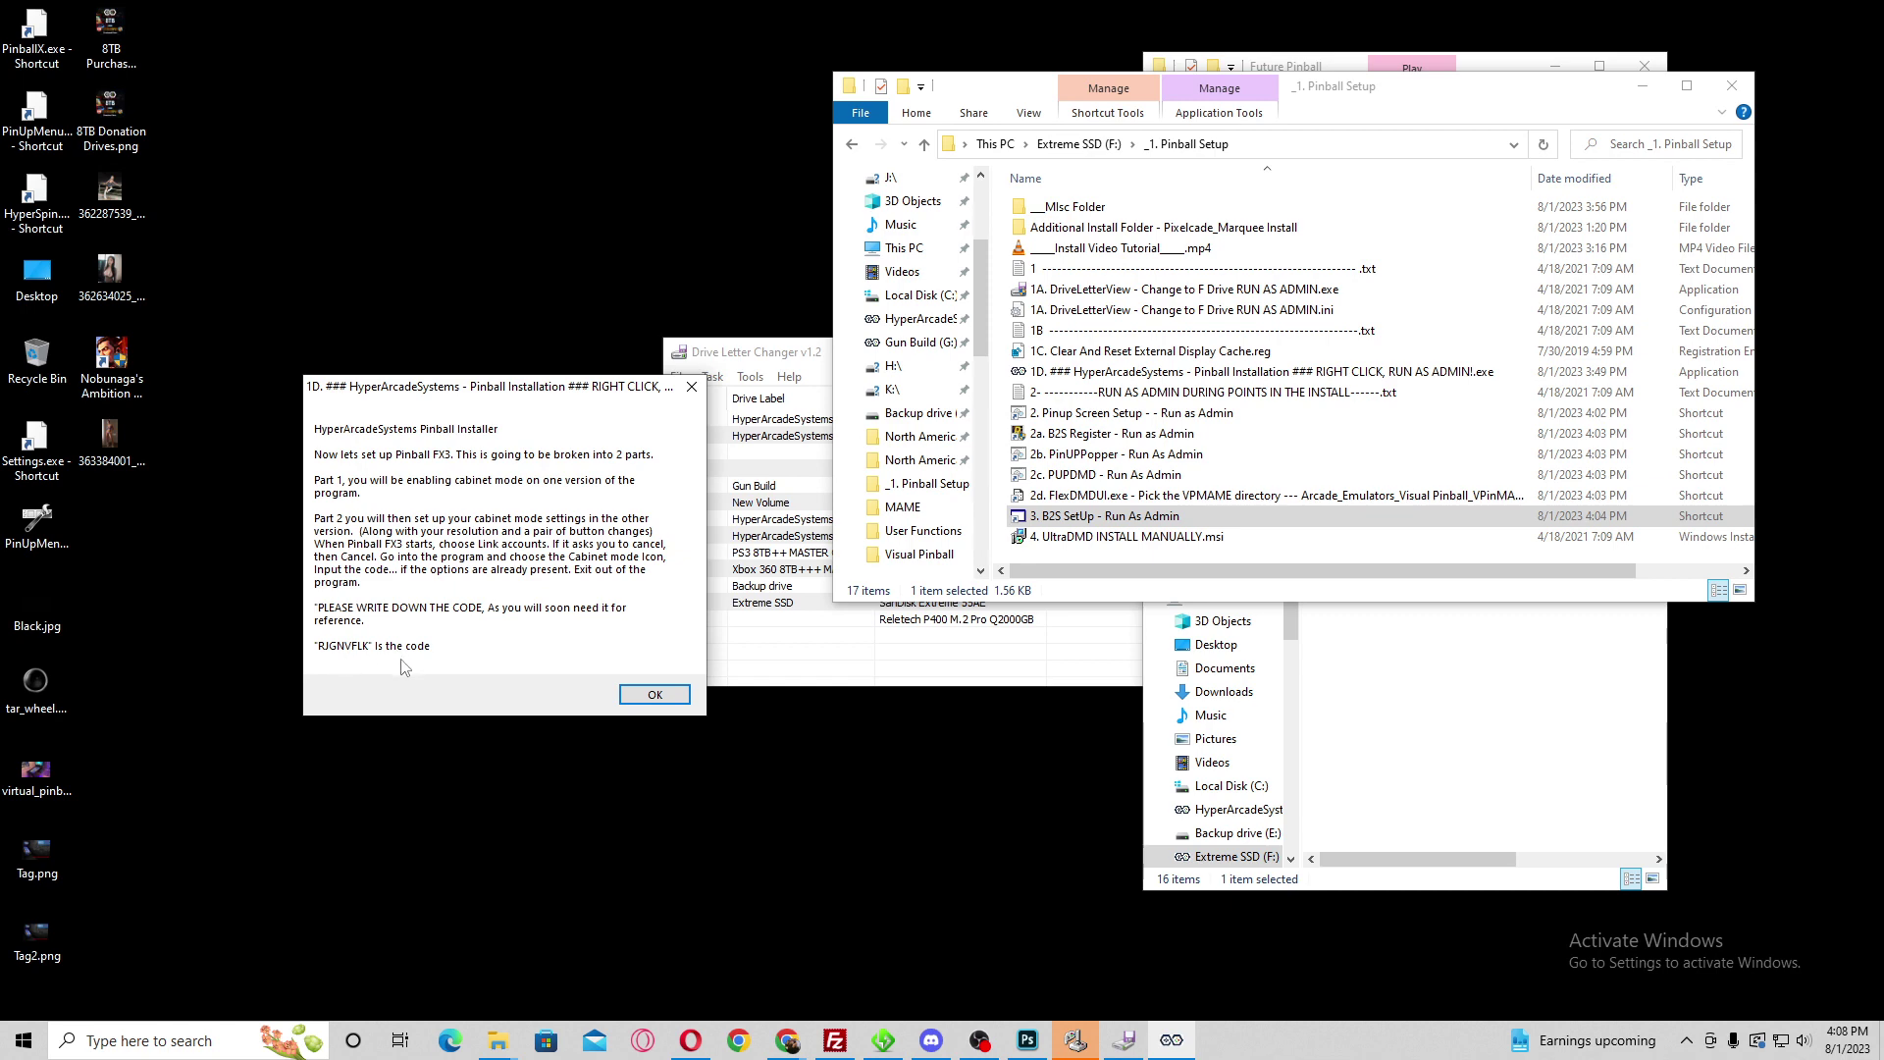
# Step: Continue past the Pinball FX3 instructions, close the FX3 Cabinet Mode picture, and launch the first FX3 instance
pyautogui.click(647, 694)
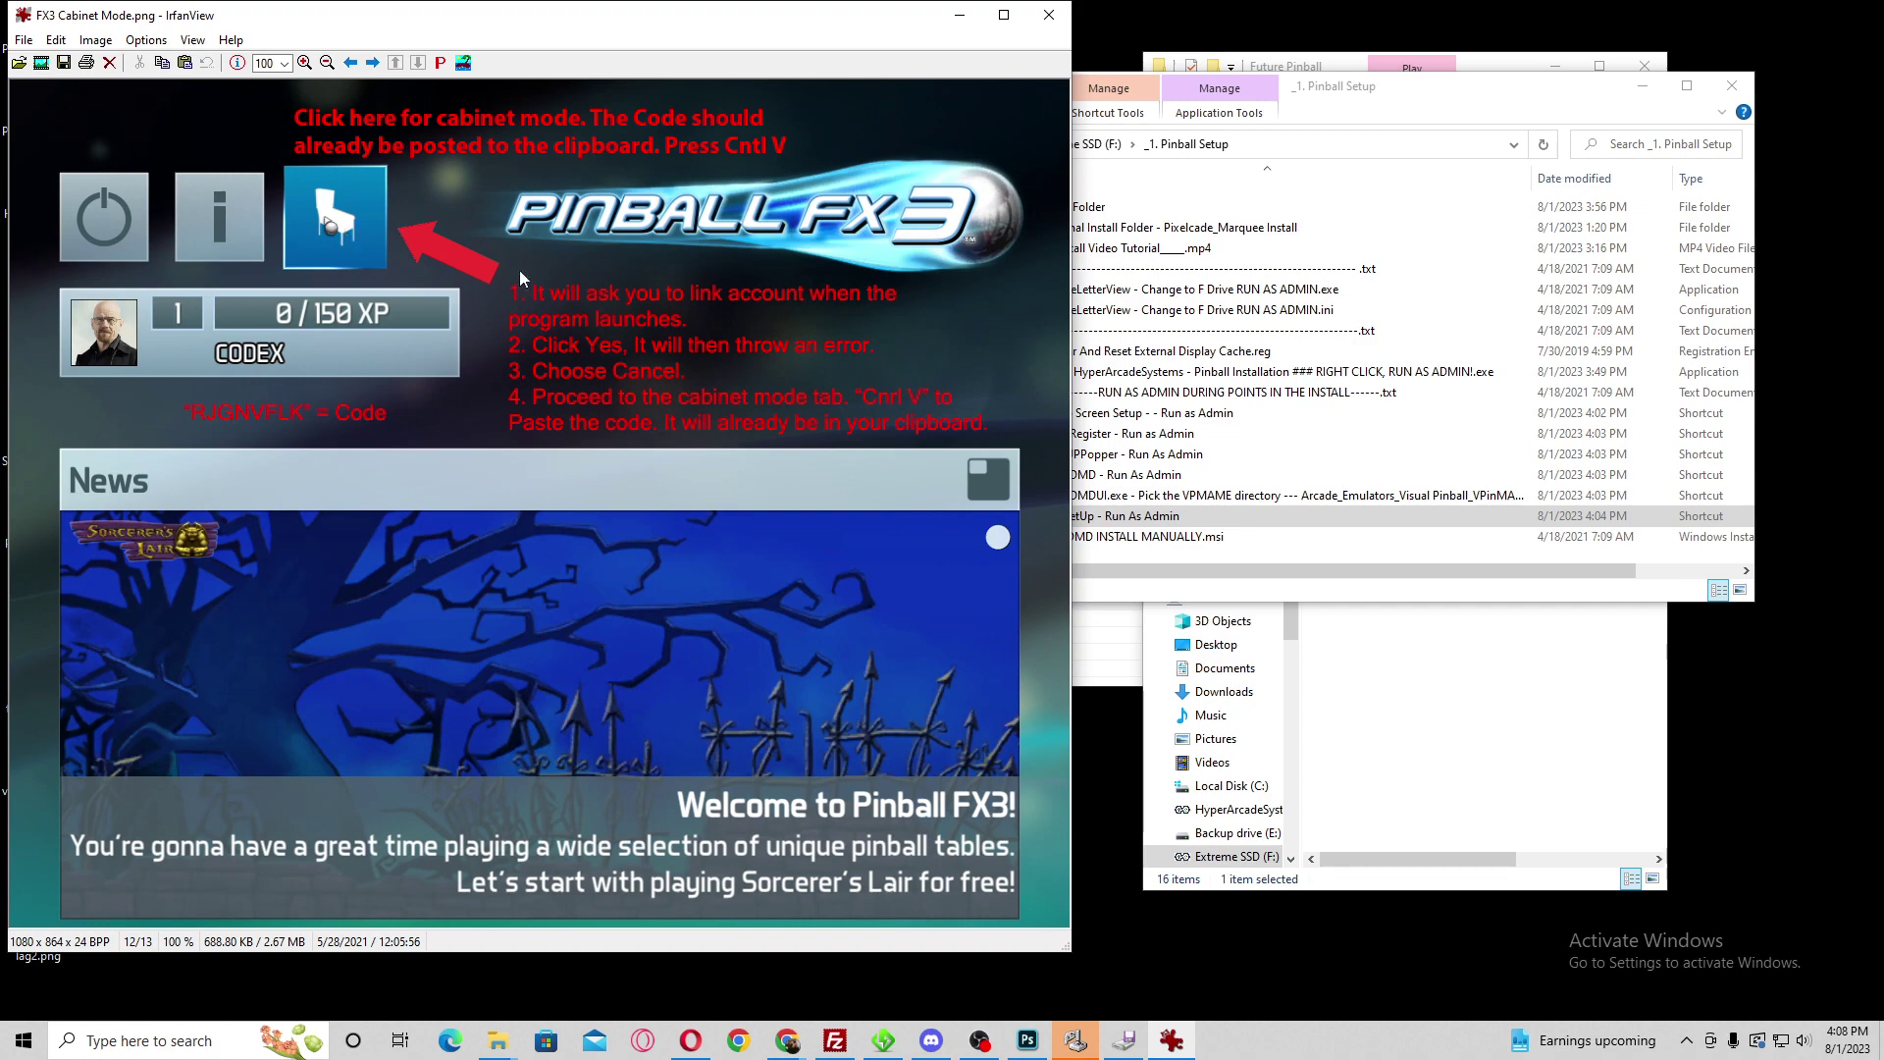
pyautogui.click(1048, 15)
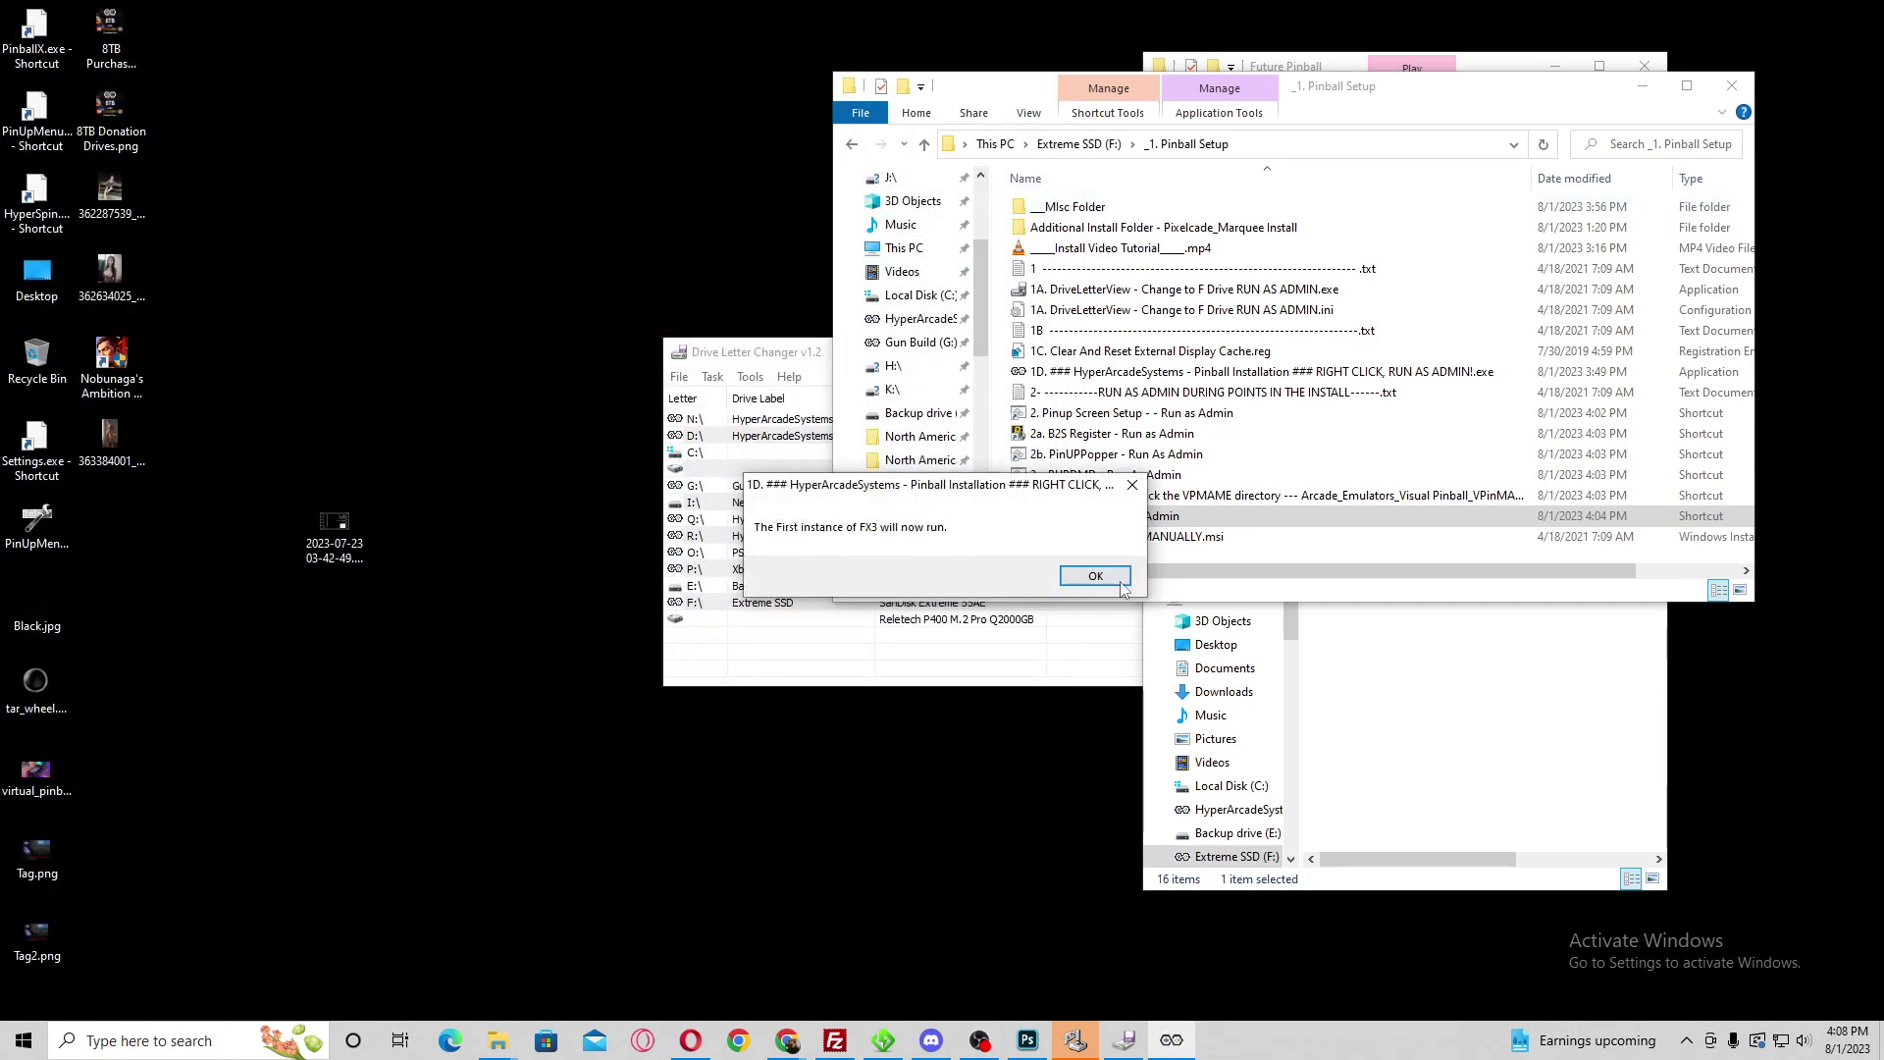
pyautogui.click(1069, 579)
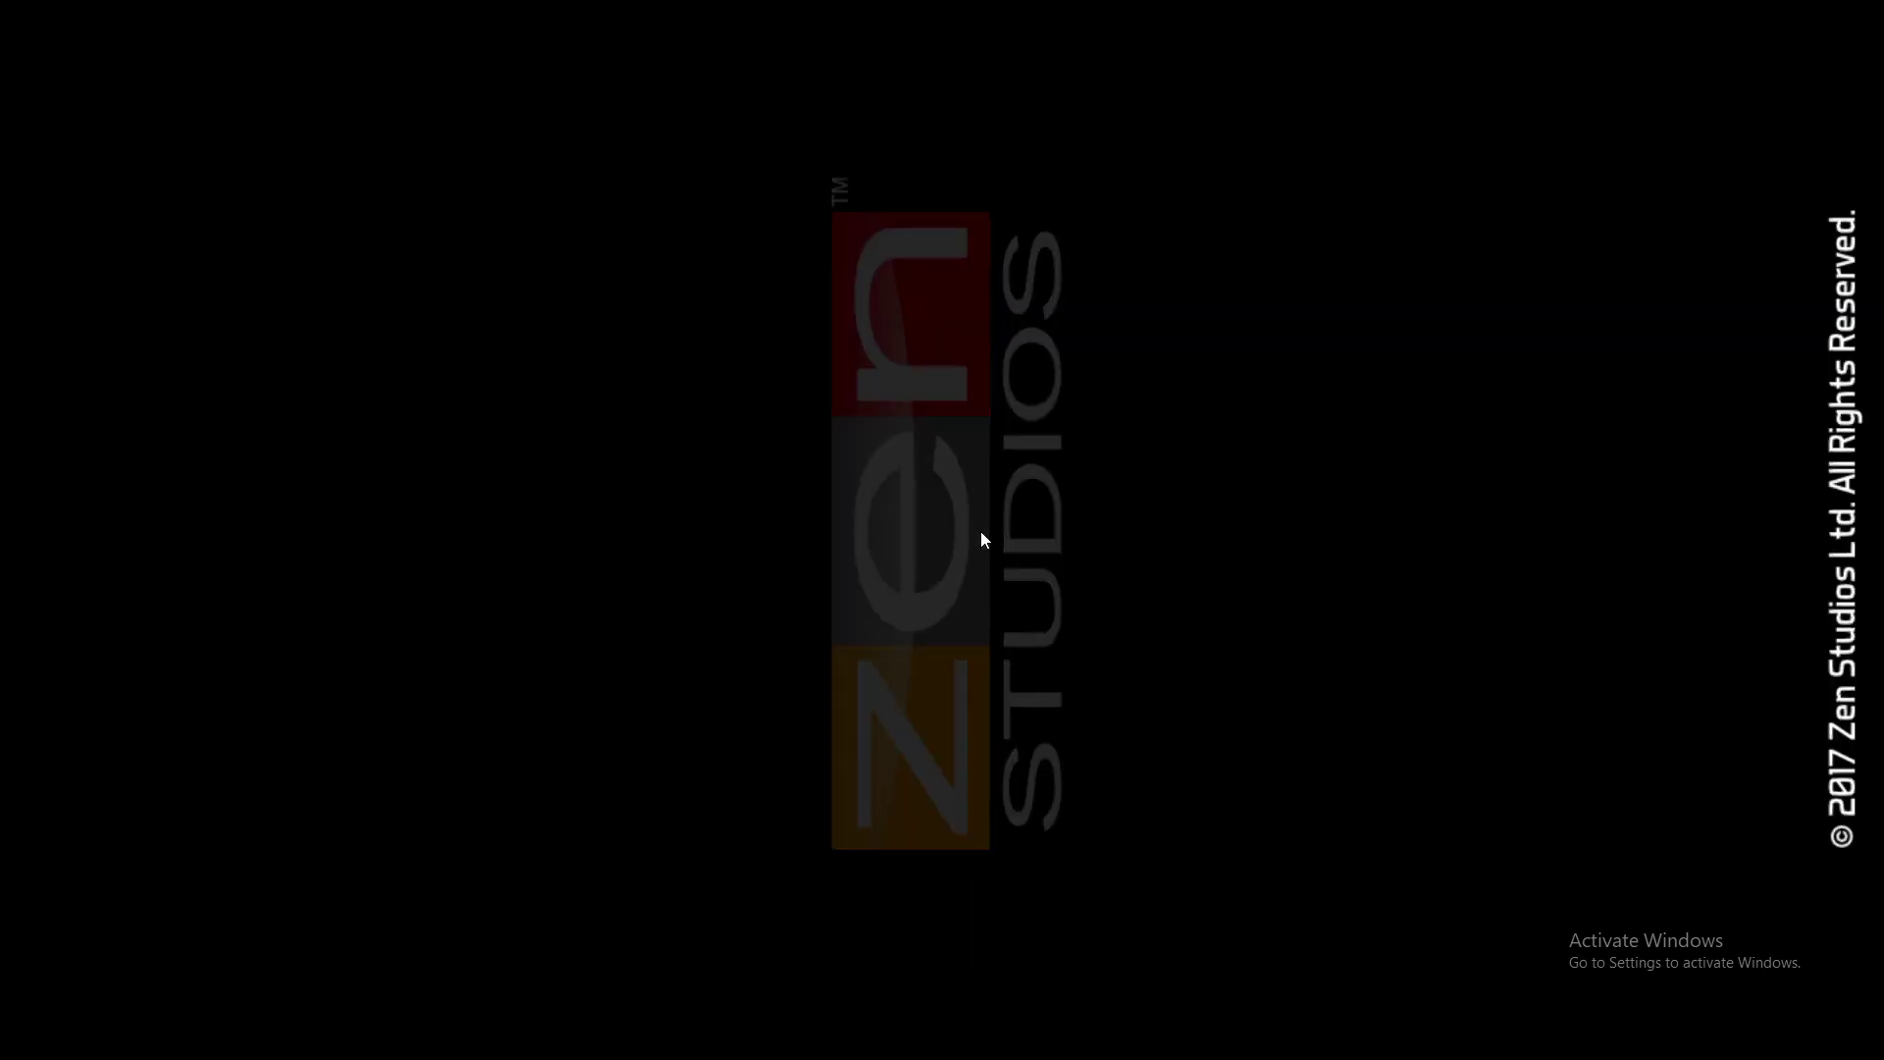
pyautogui.click(1066, 555)
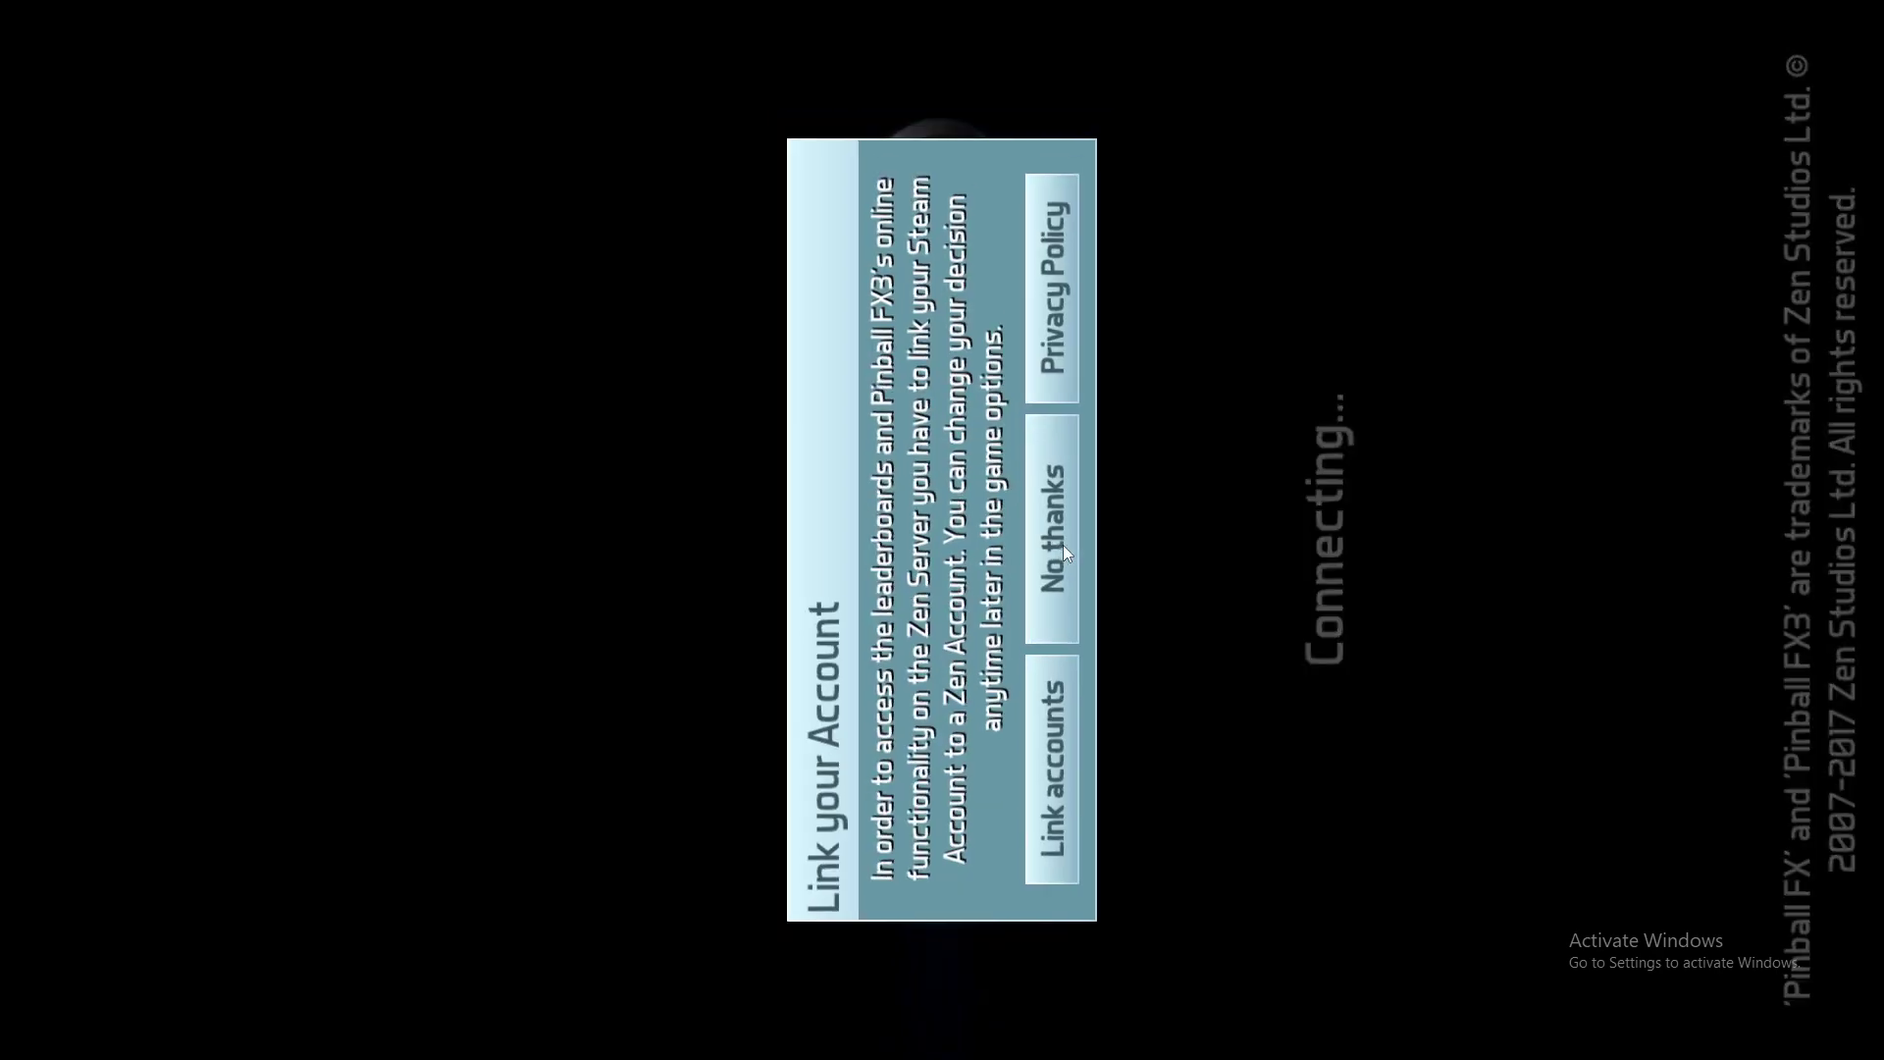
# Step: Choose to link accounts, continue past the title screen, and decline the short guide to the game controls
pyautogui.click(1046, 775)
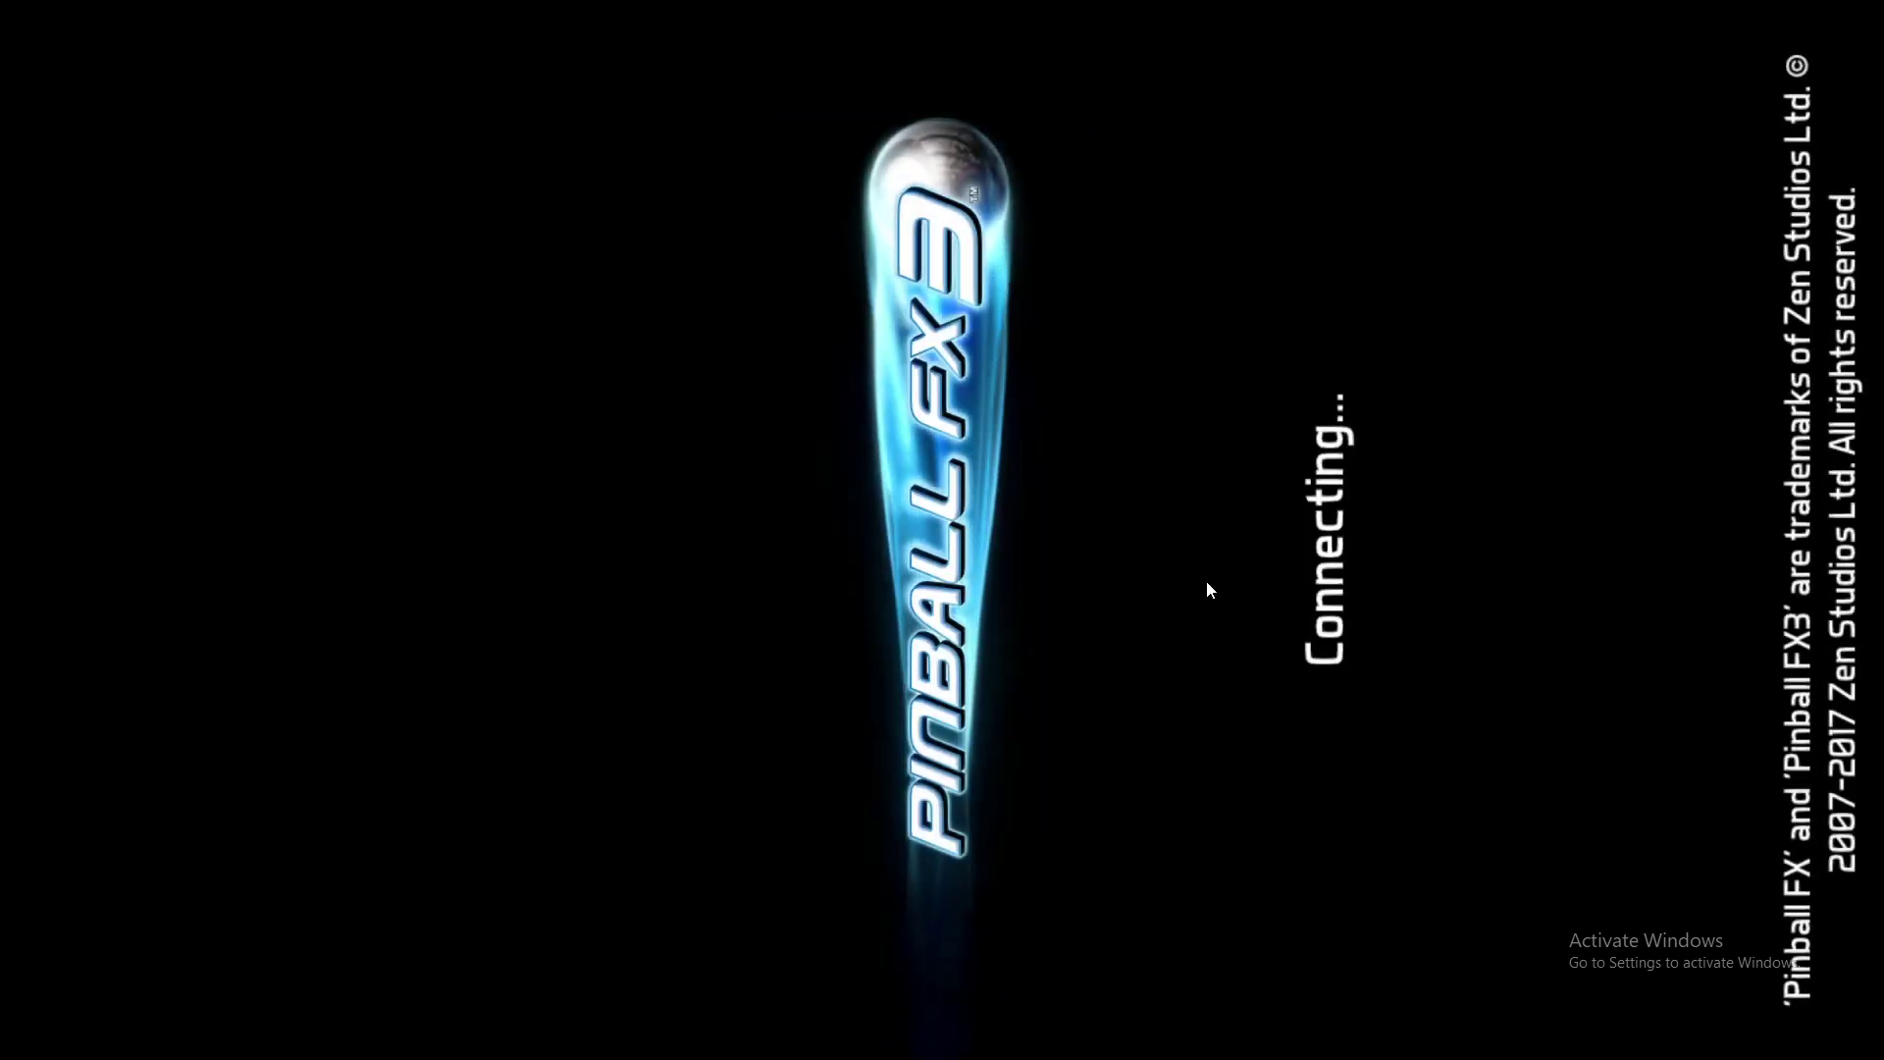
pyautogui.press('Return')
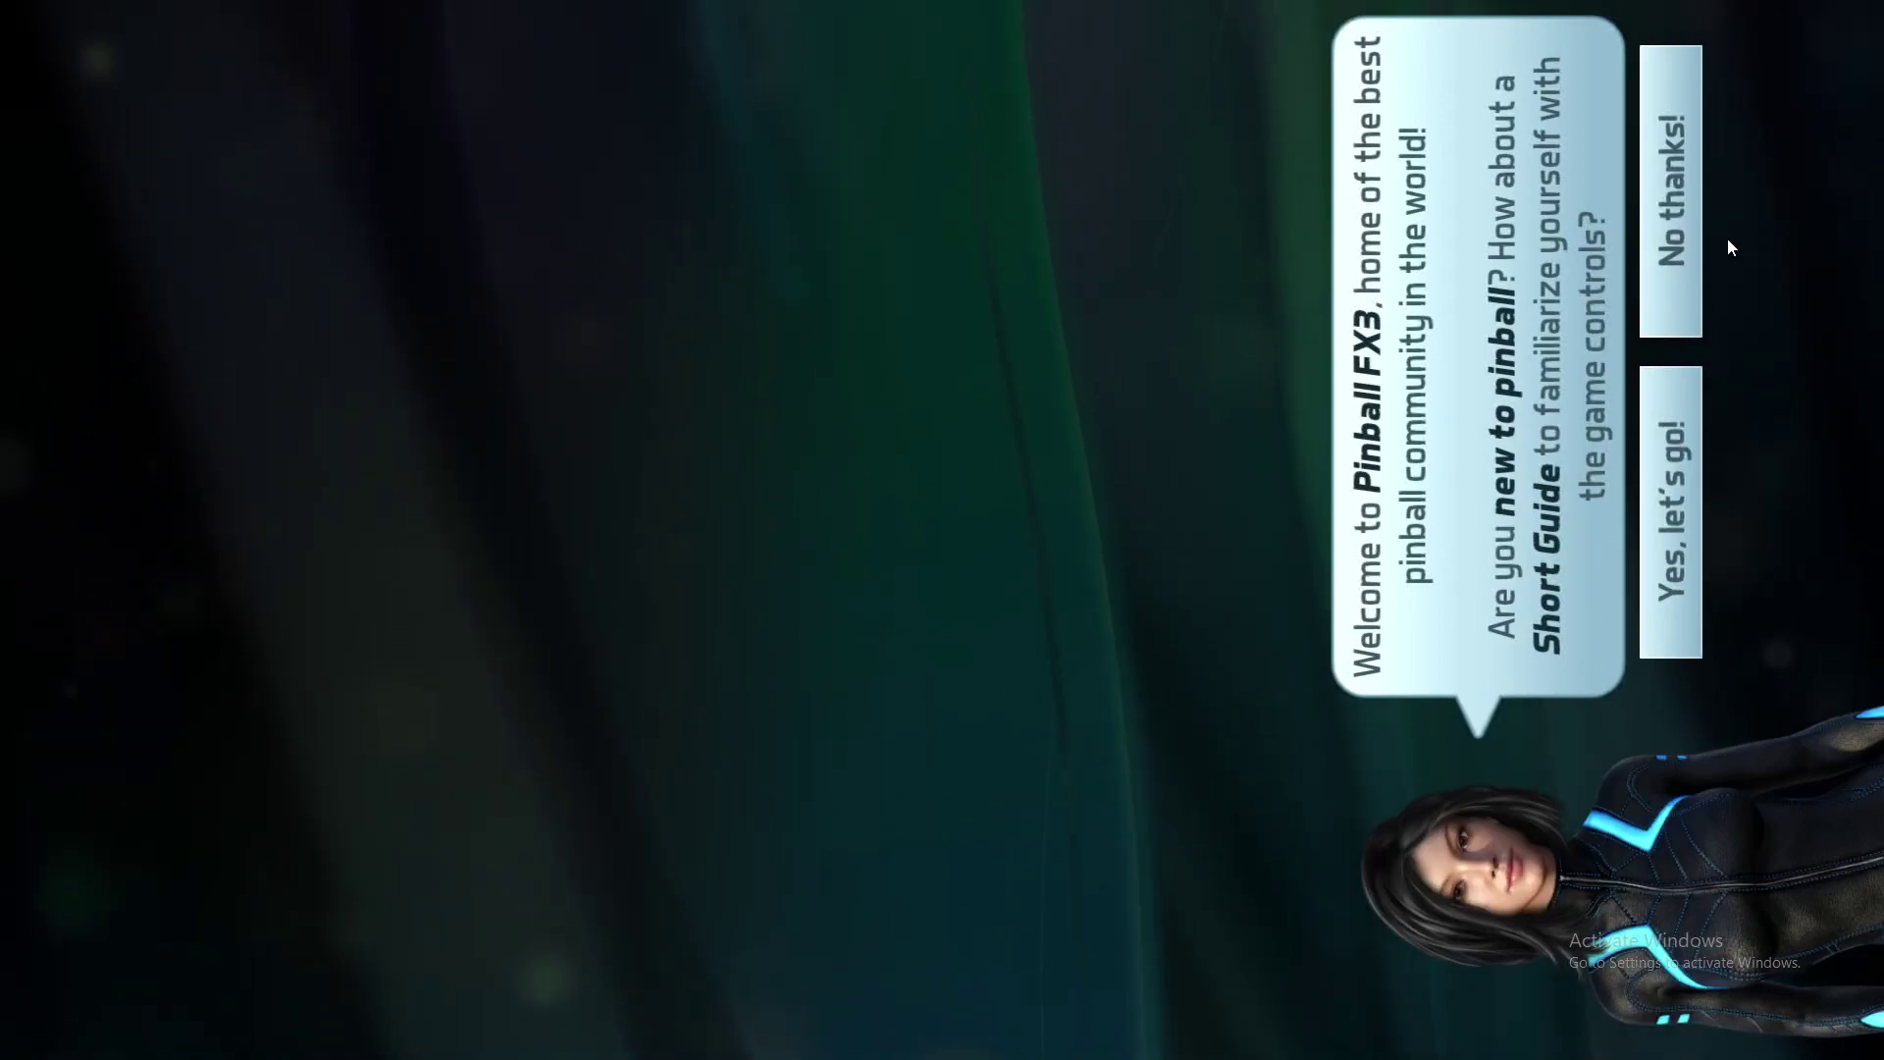
pyautogui.click(1681, 229)
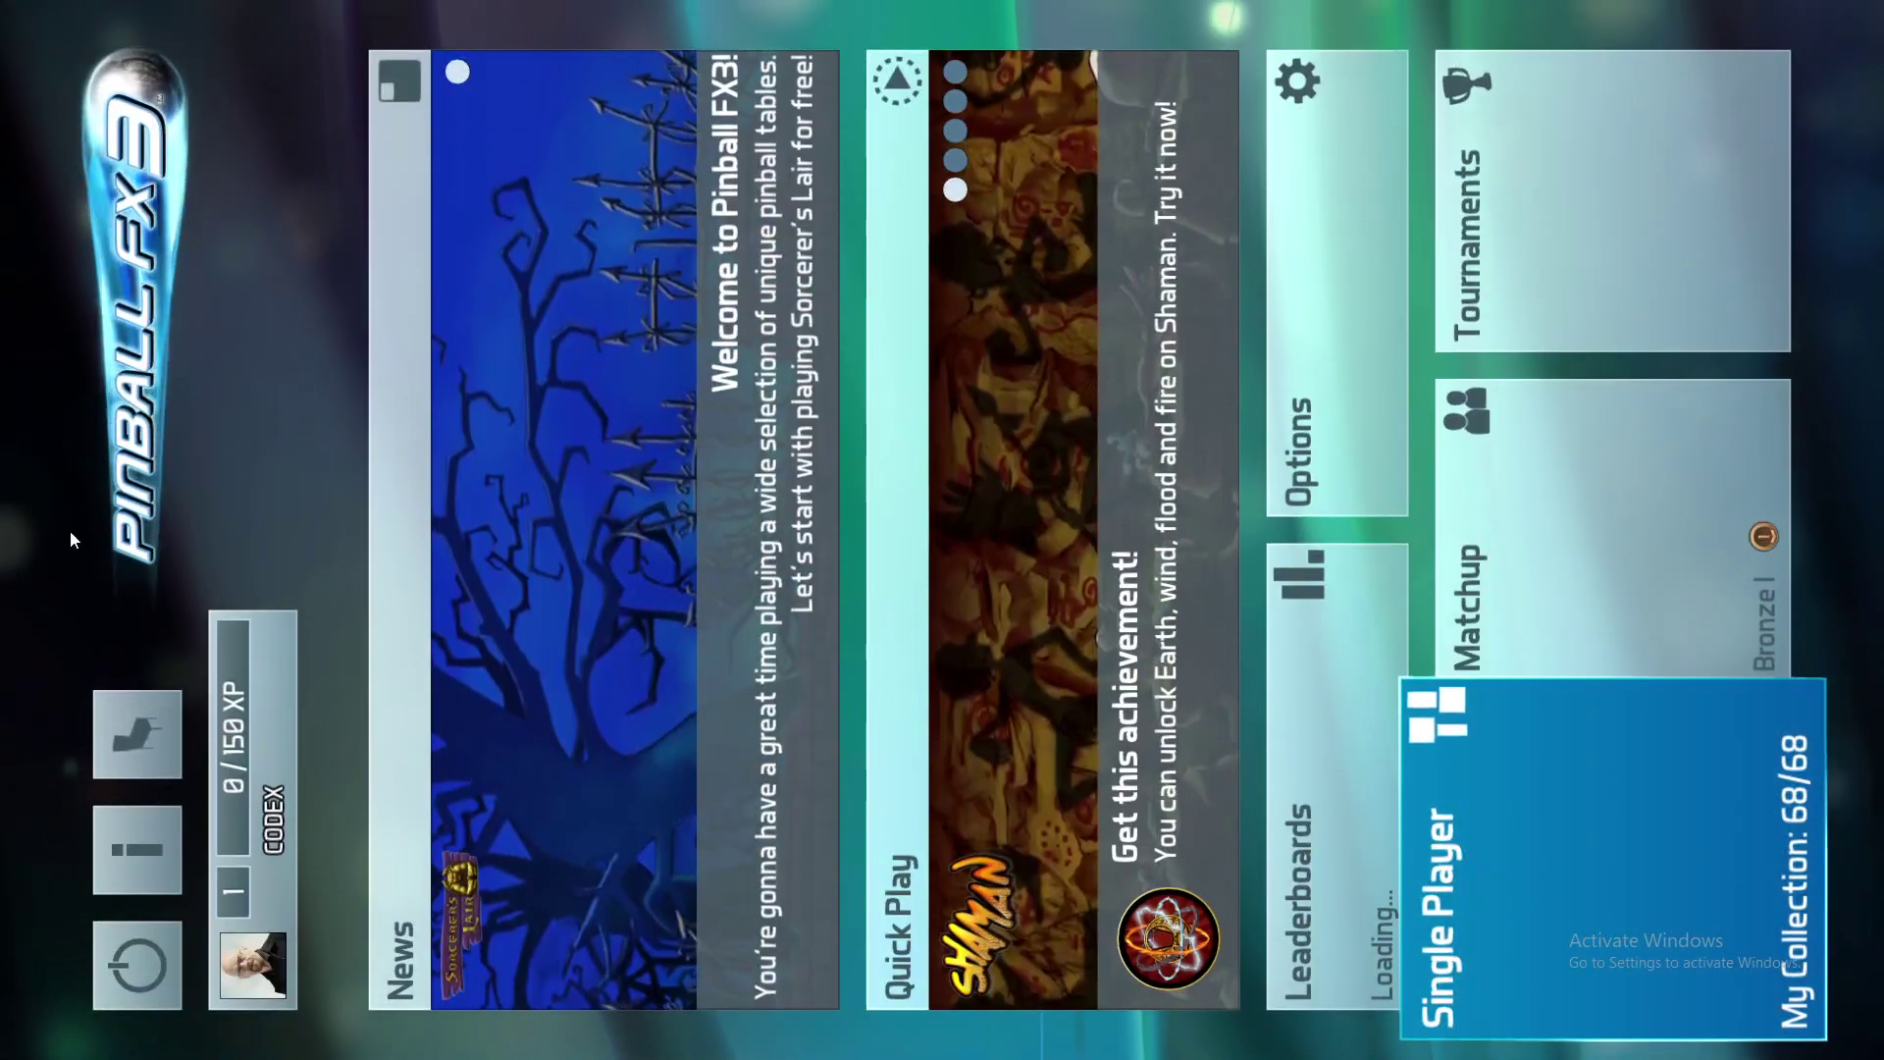
# Step: Review the orientation, dot matrix and backglass settings in Pinball FX3's Cabinet Support, and return to the main menu
pyautogui.click(120, 735)
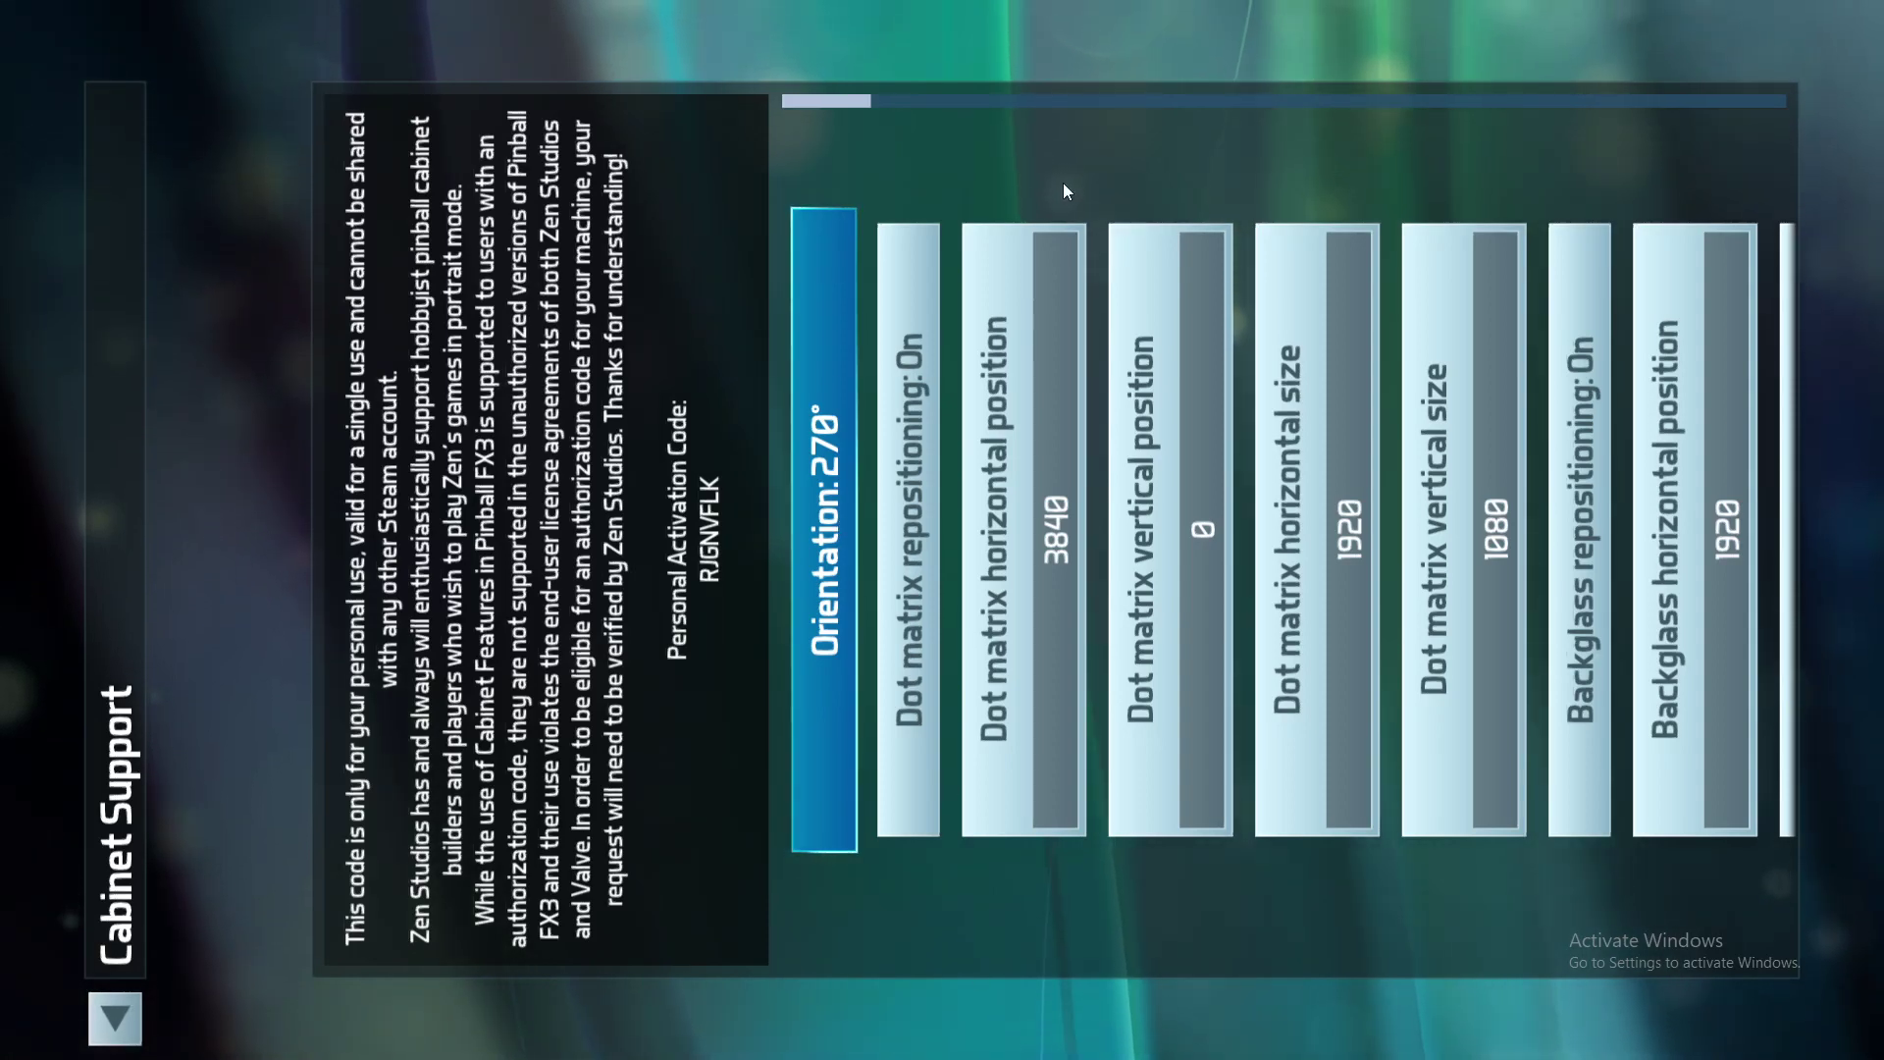
pyautogui.scroll(-5, 1067, 191)
pyautogui.scroll(5, 1066, 191)
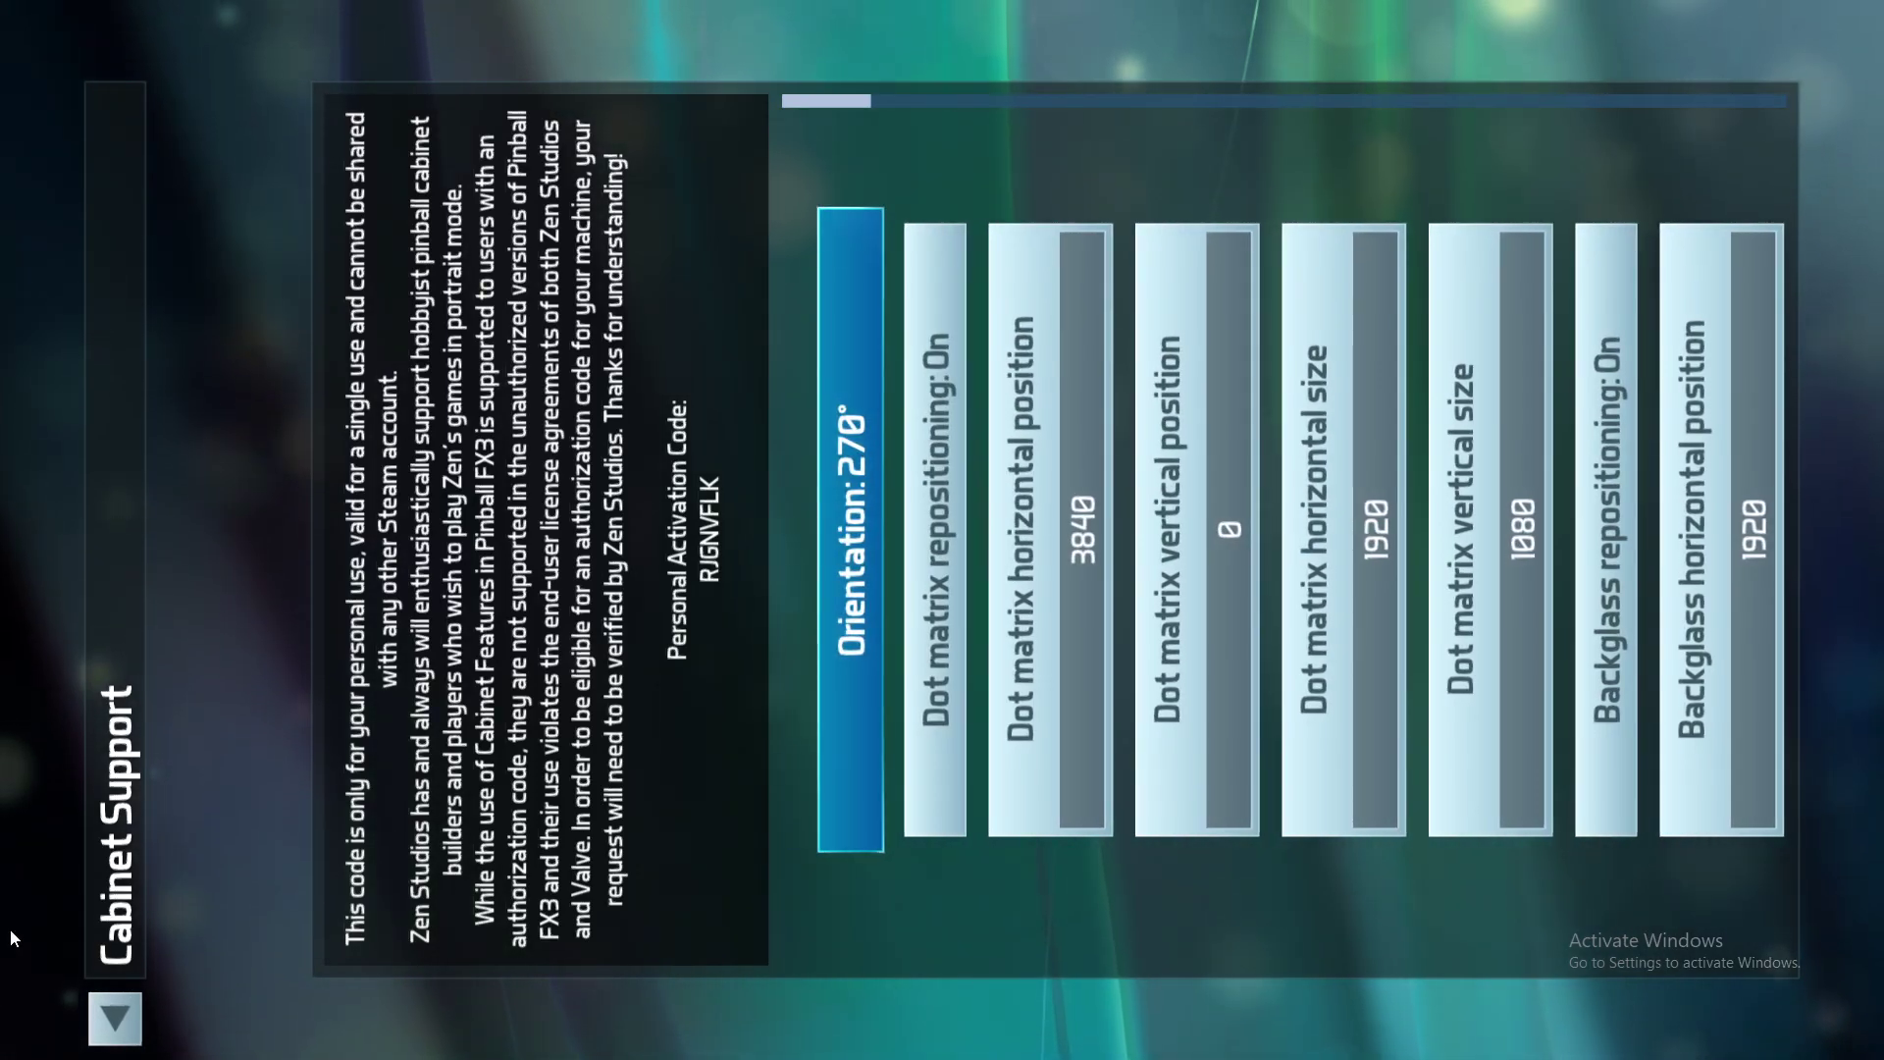
pyautogui.click(108, 1011)
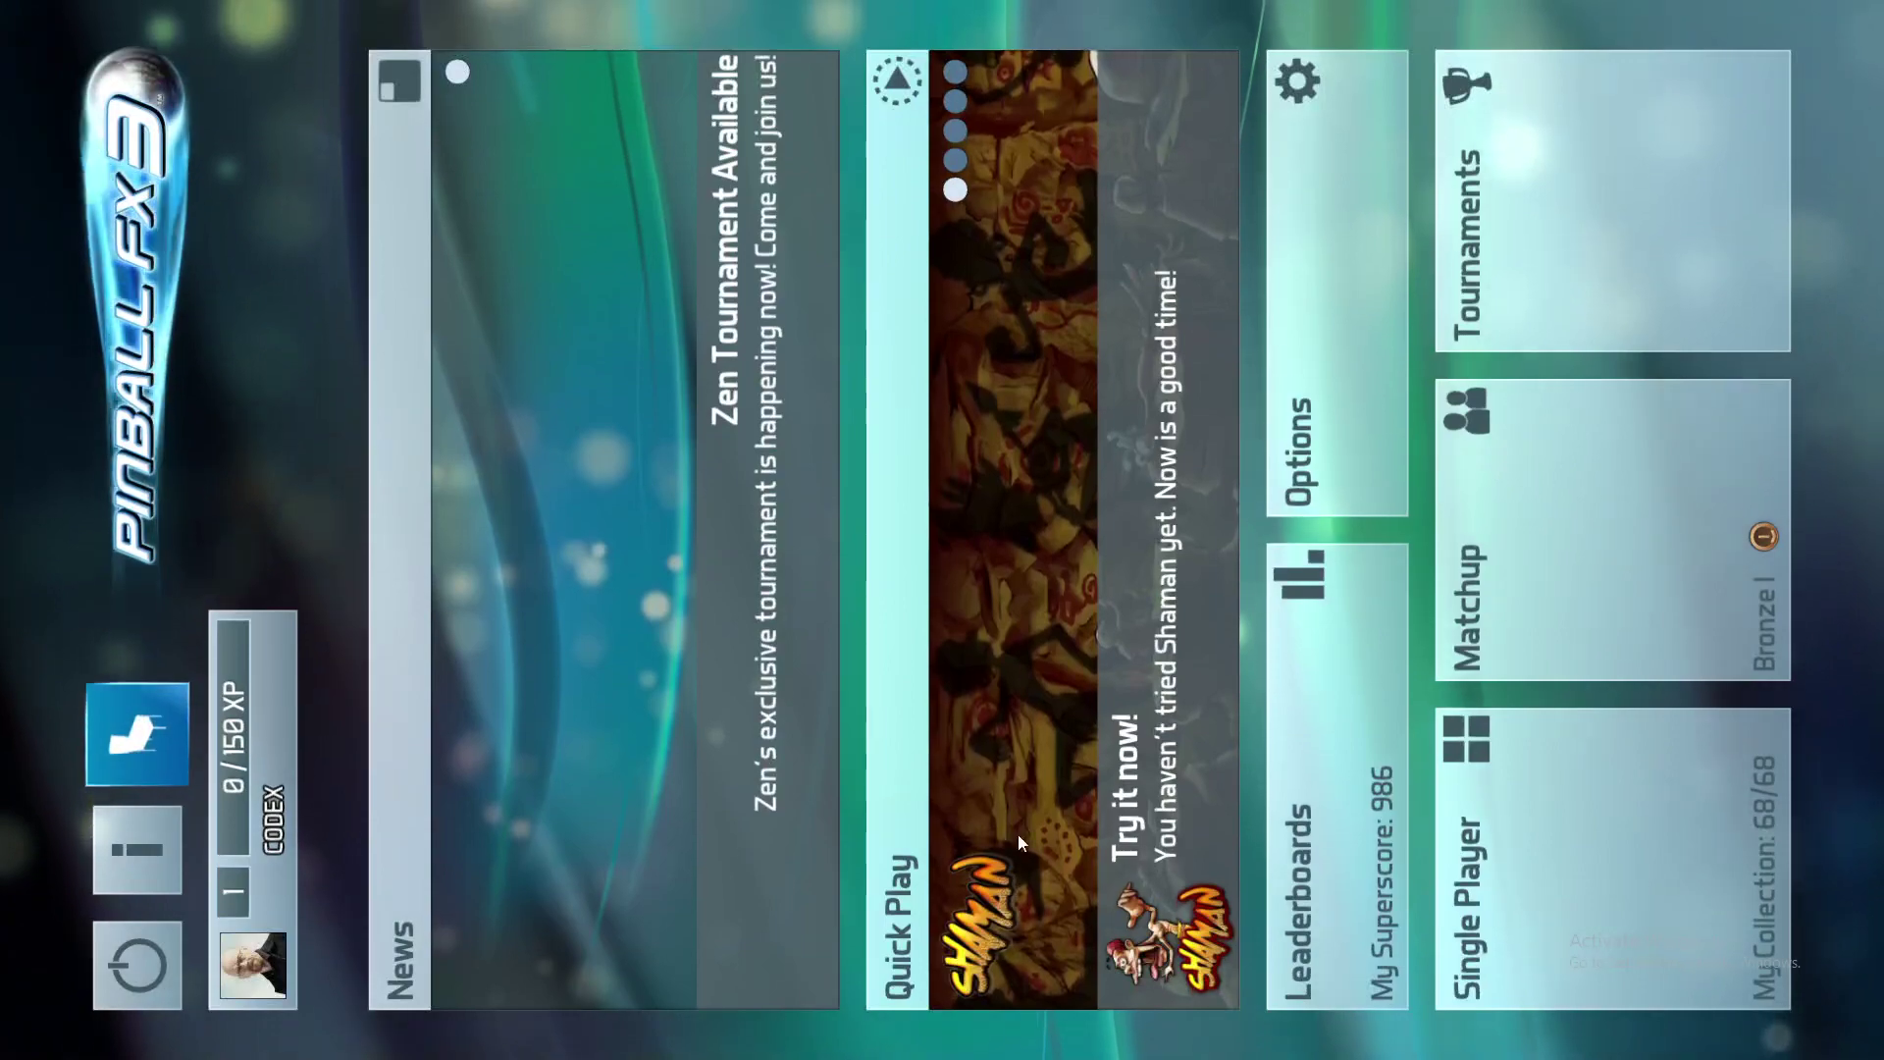
# Step: Rebind Pinball FX3's keyboard controls so nudge to the left is A and nudge to the right is D
pyautogui.click(1358, 318)
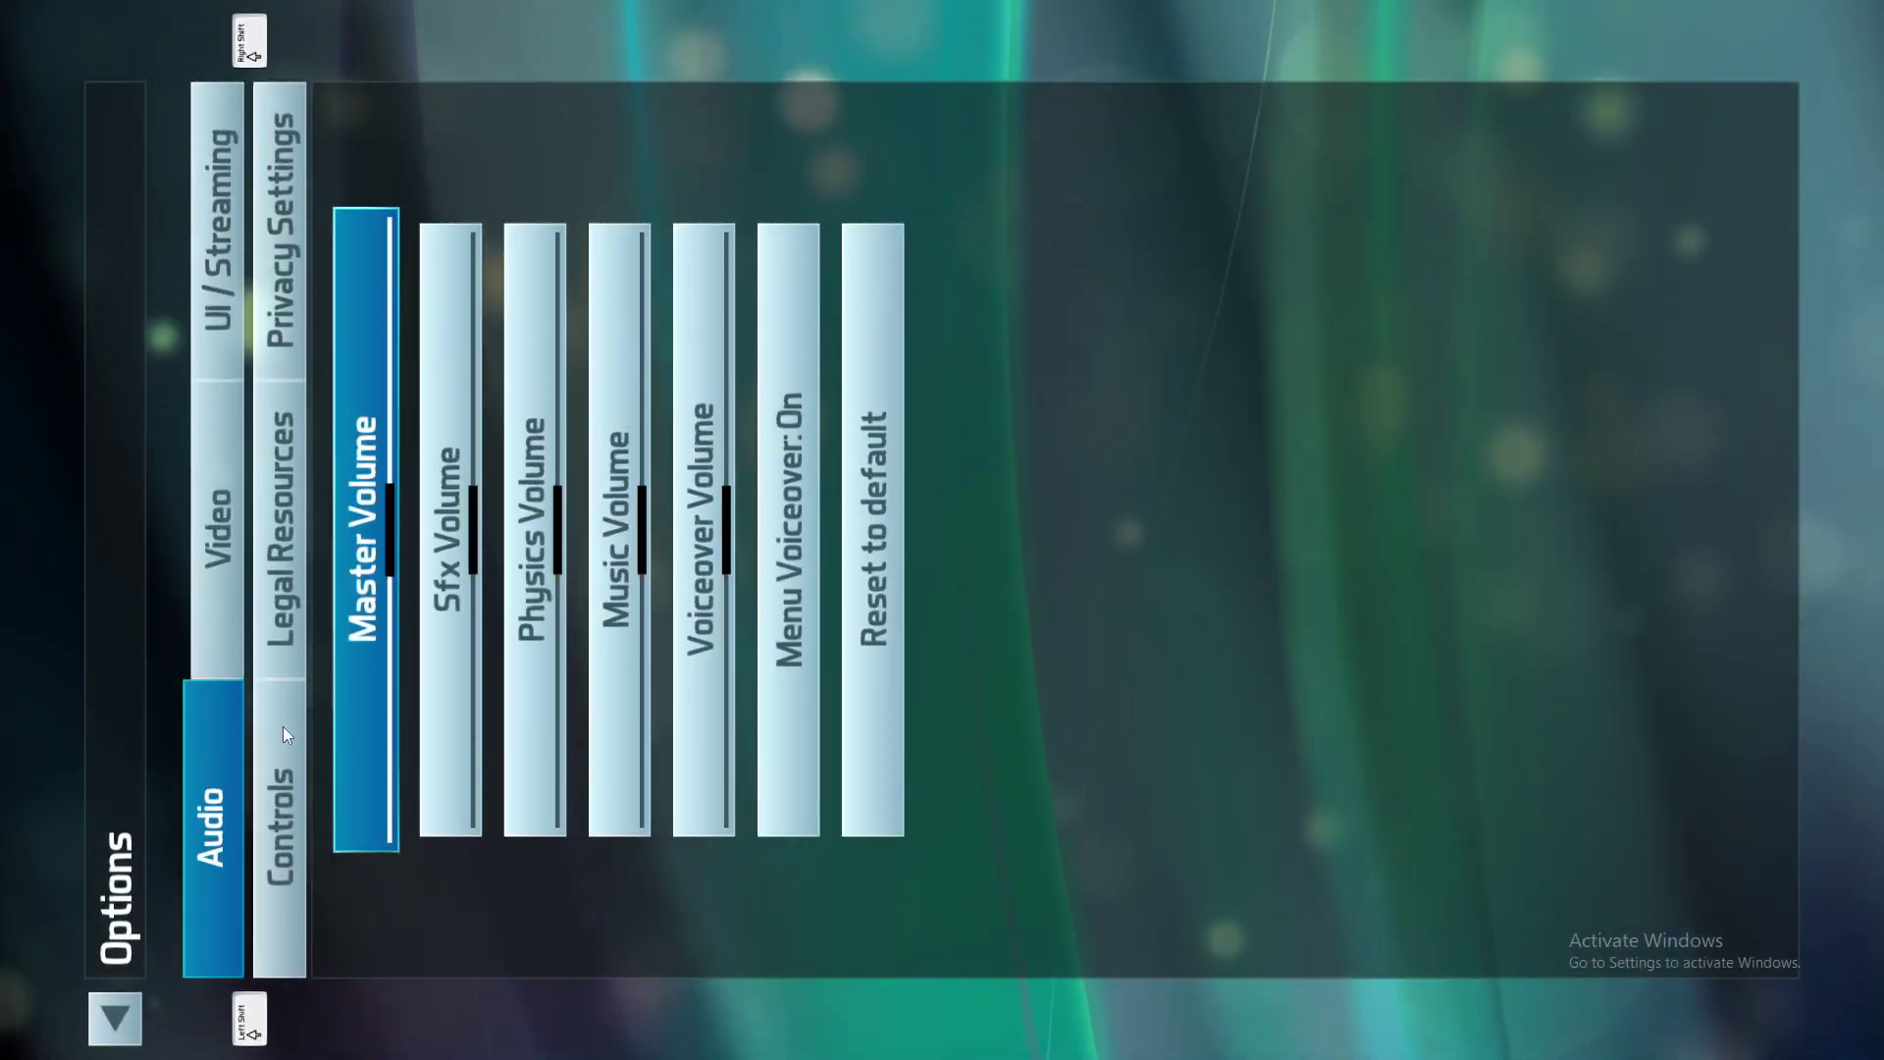
pyautogui.click(282, 731)
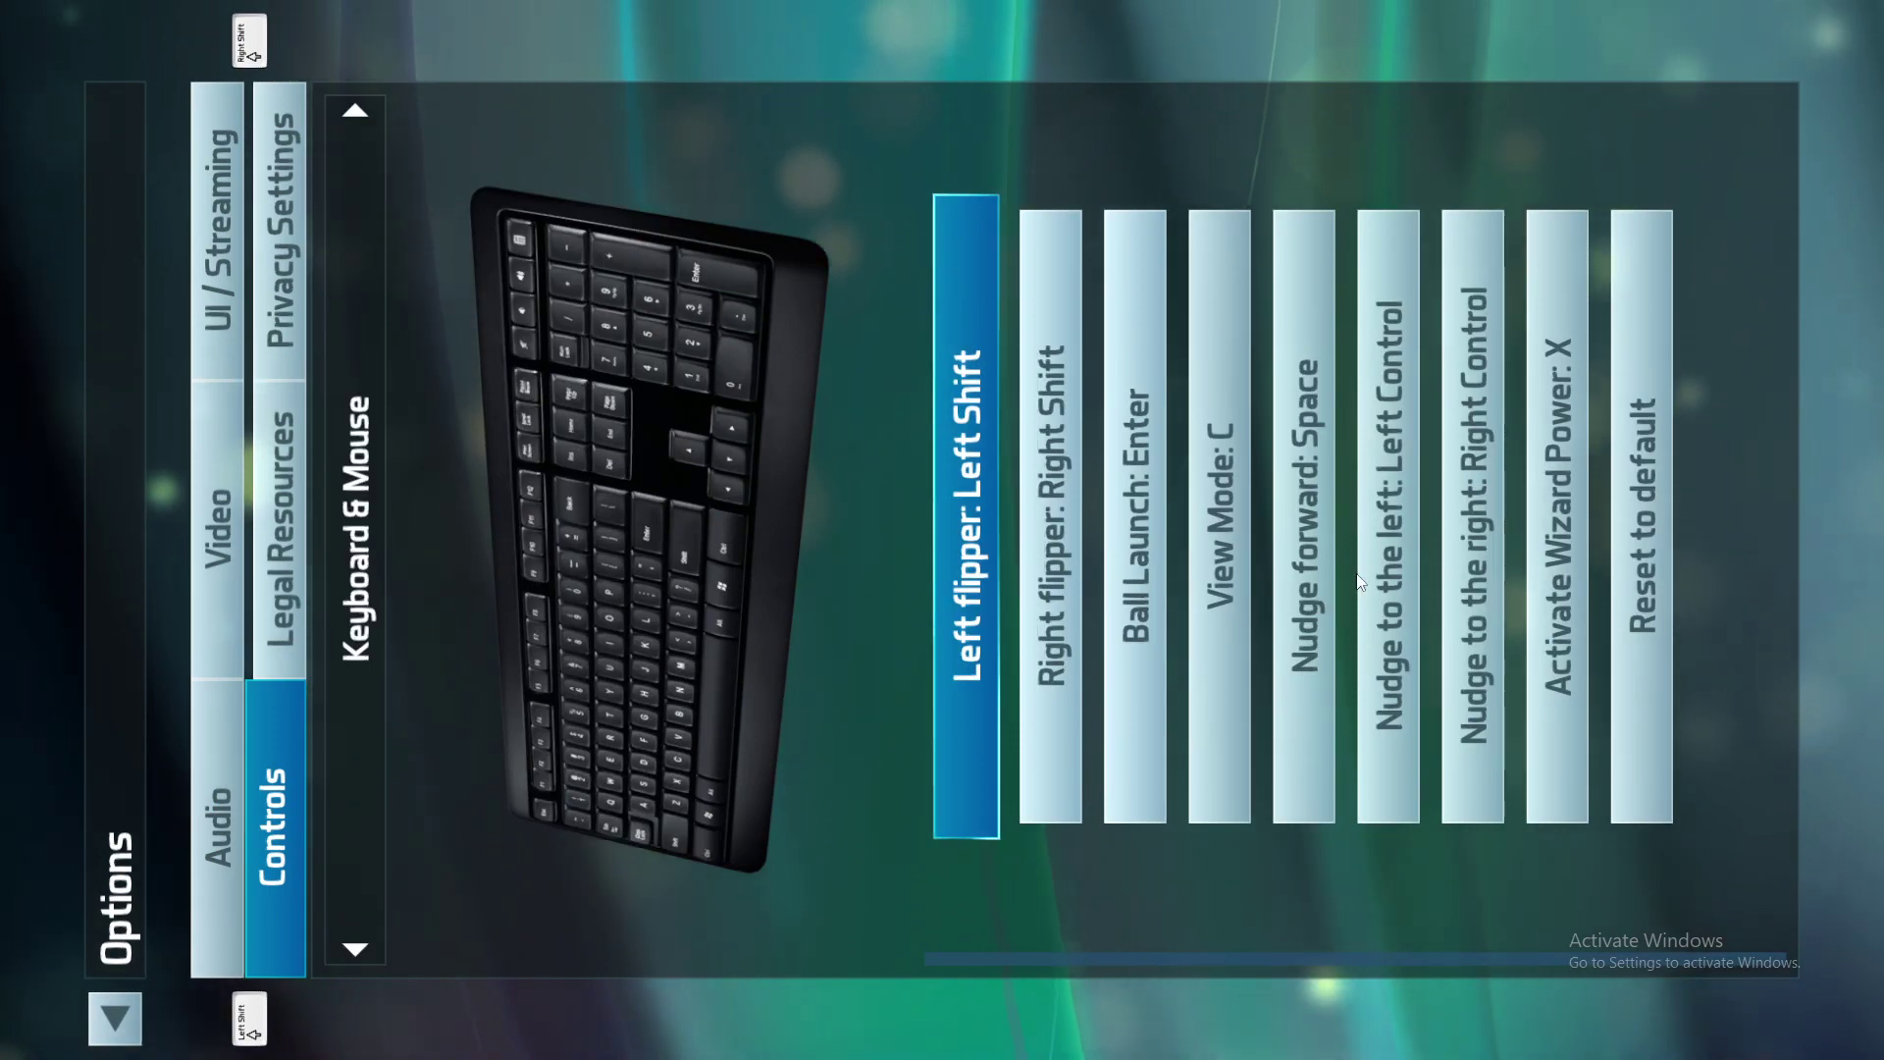
pyautogui.click(1401, 622)
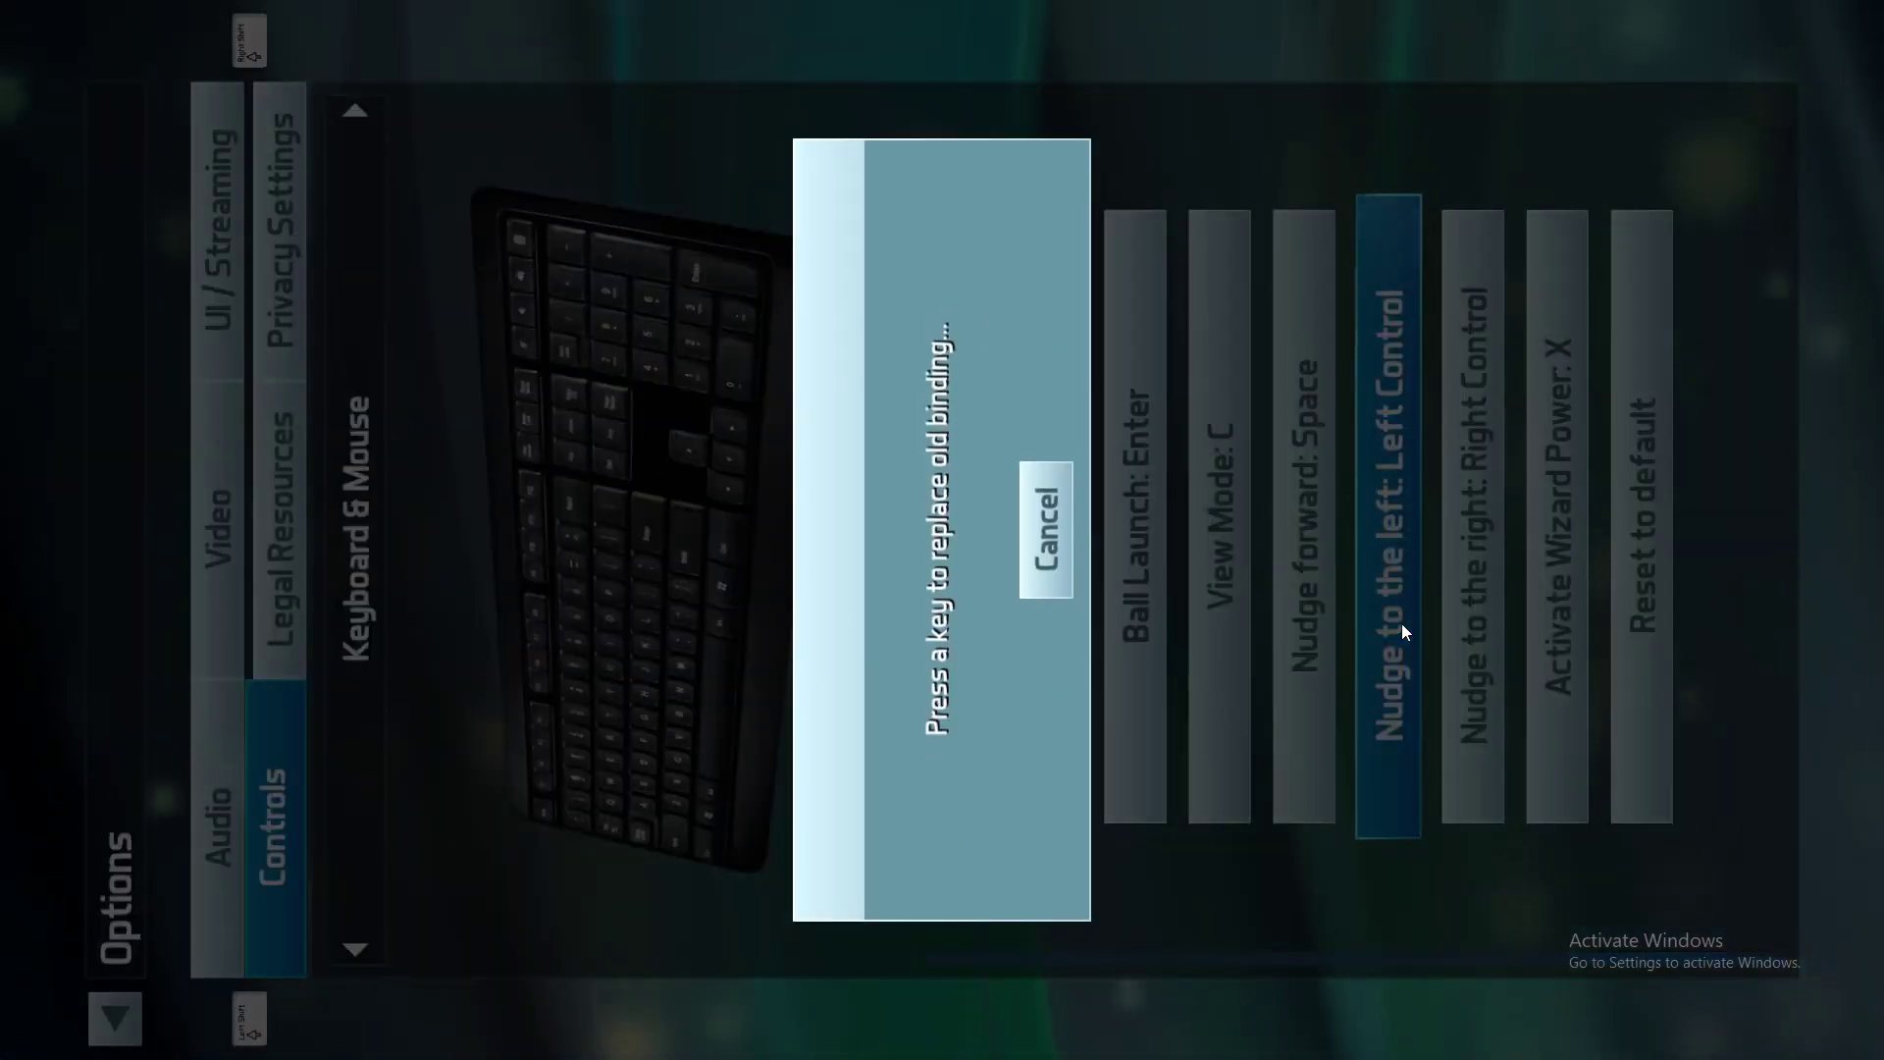
pyautogui.press('a')
pyautogui.click(1469, 622)
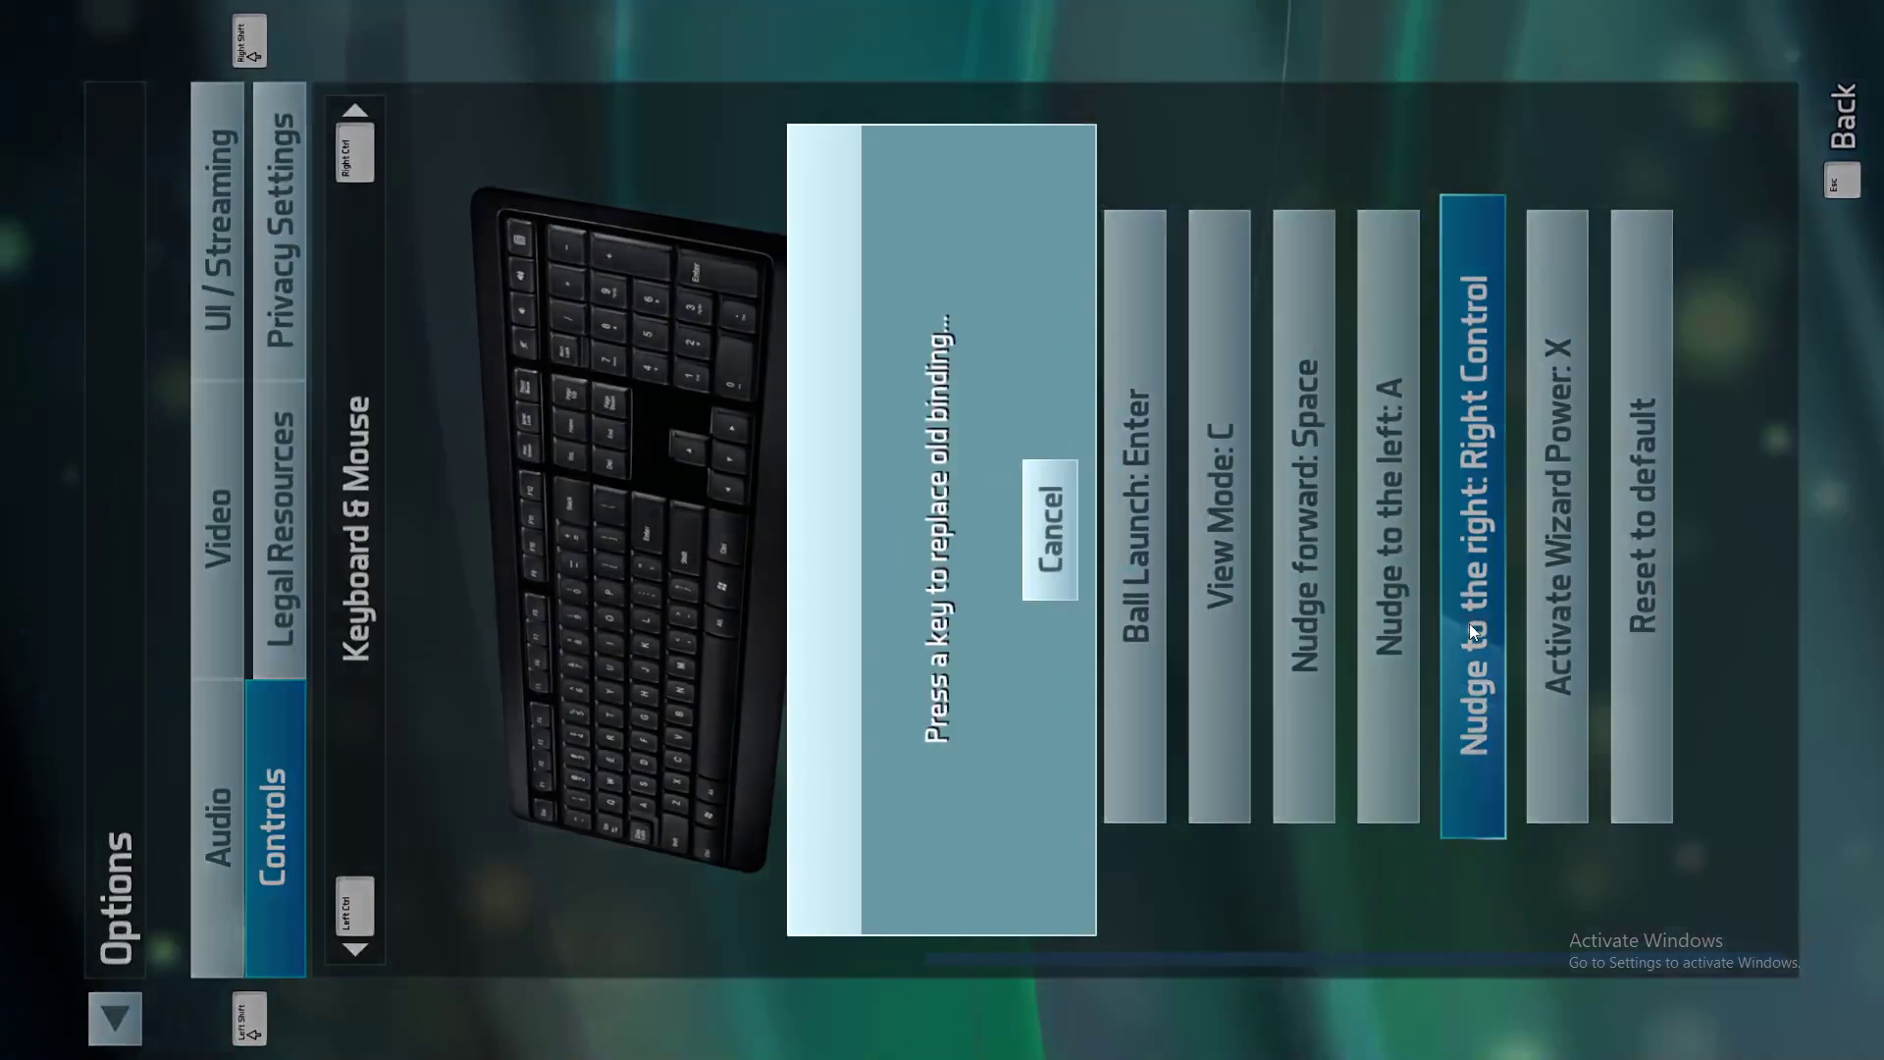
pyautogui.press('d')
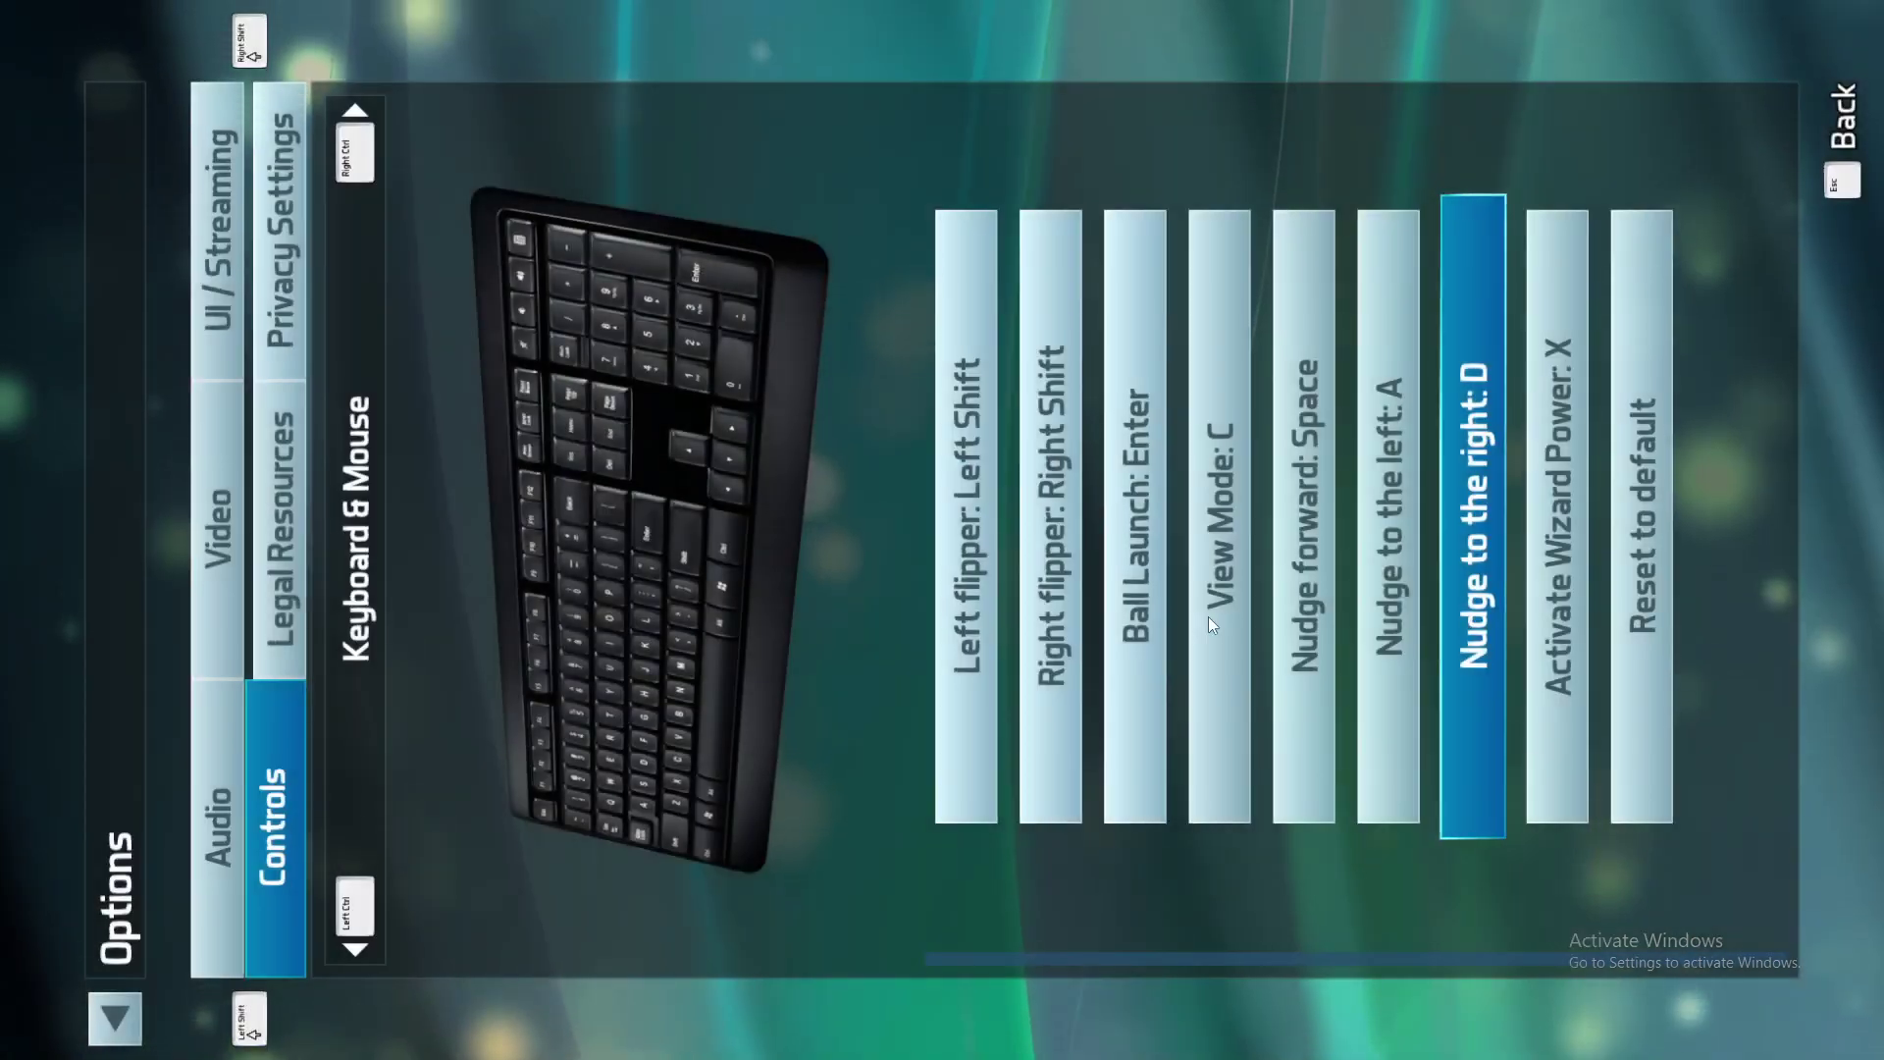
# Step: Leave the Pinball FX3 options and exit the game, returning to the installer
pyautogui.click(126, 1020)
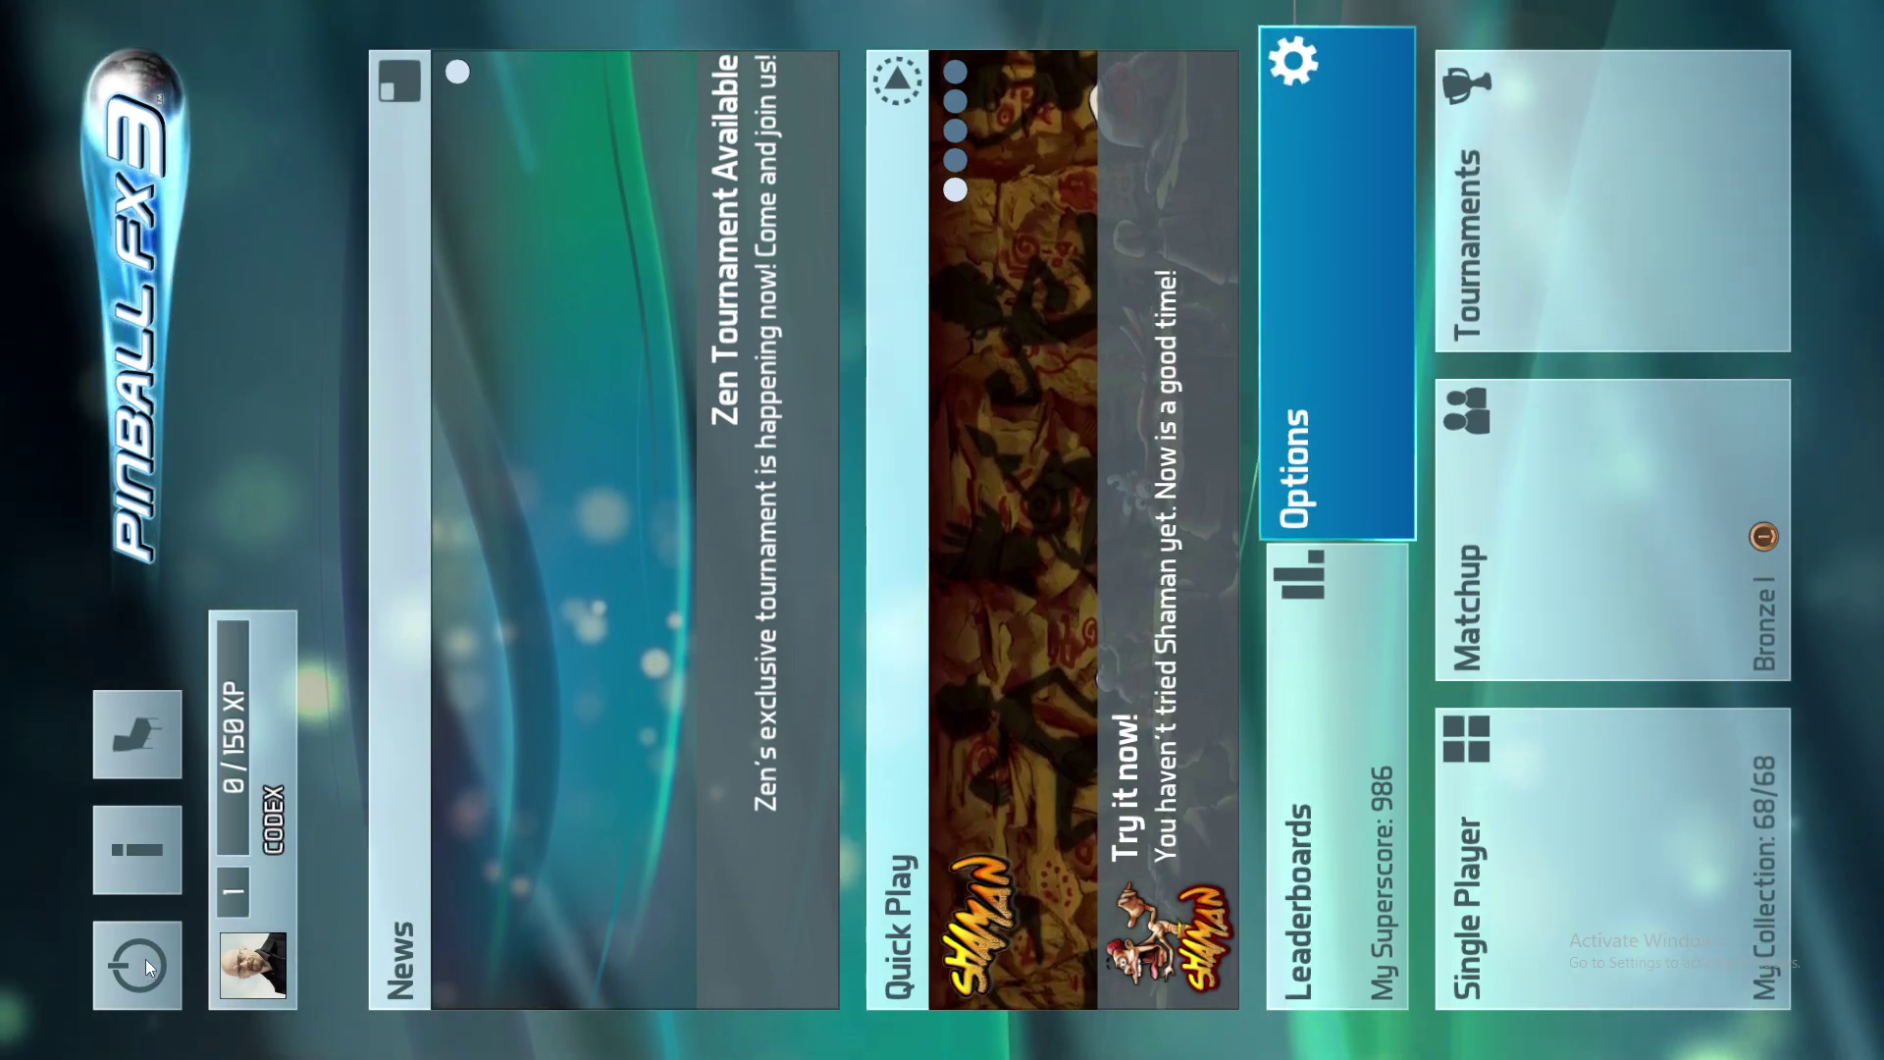
pyautogui.click(145, 958)
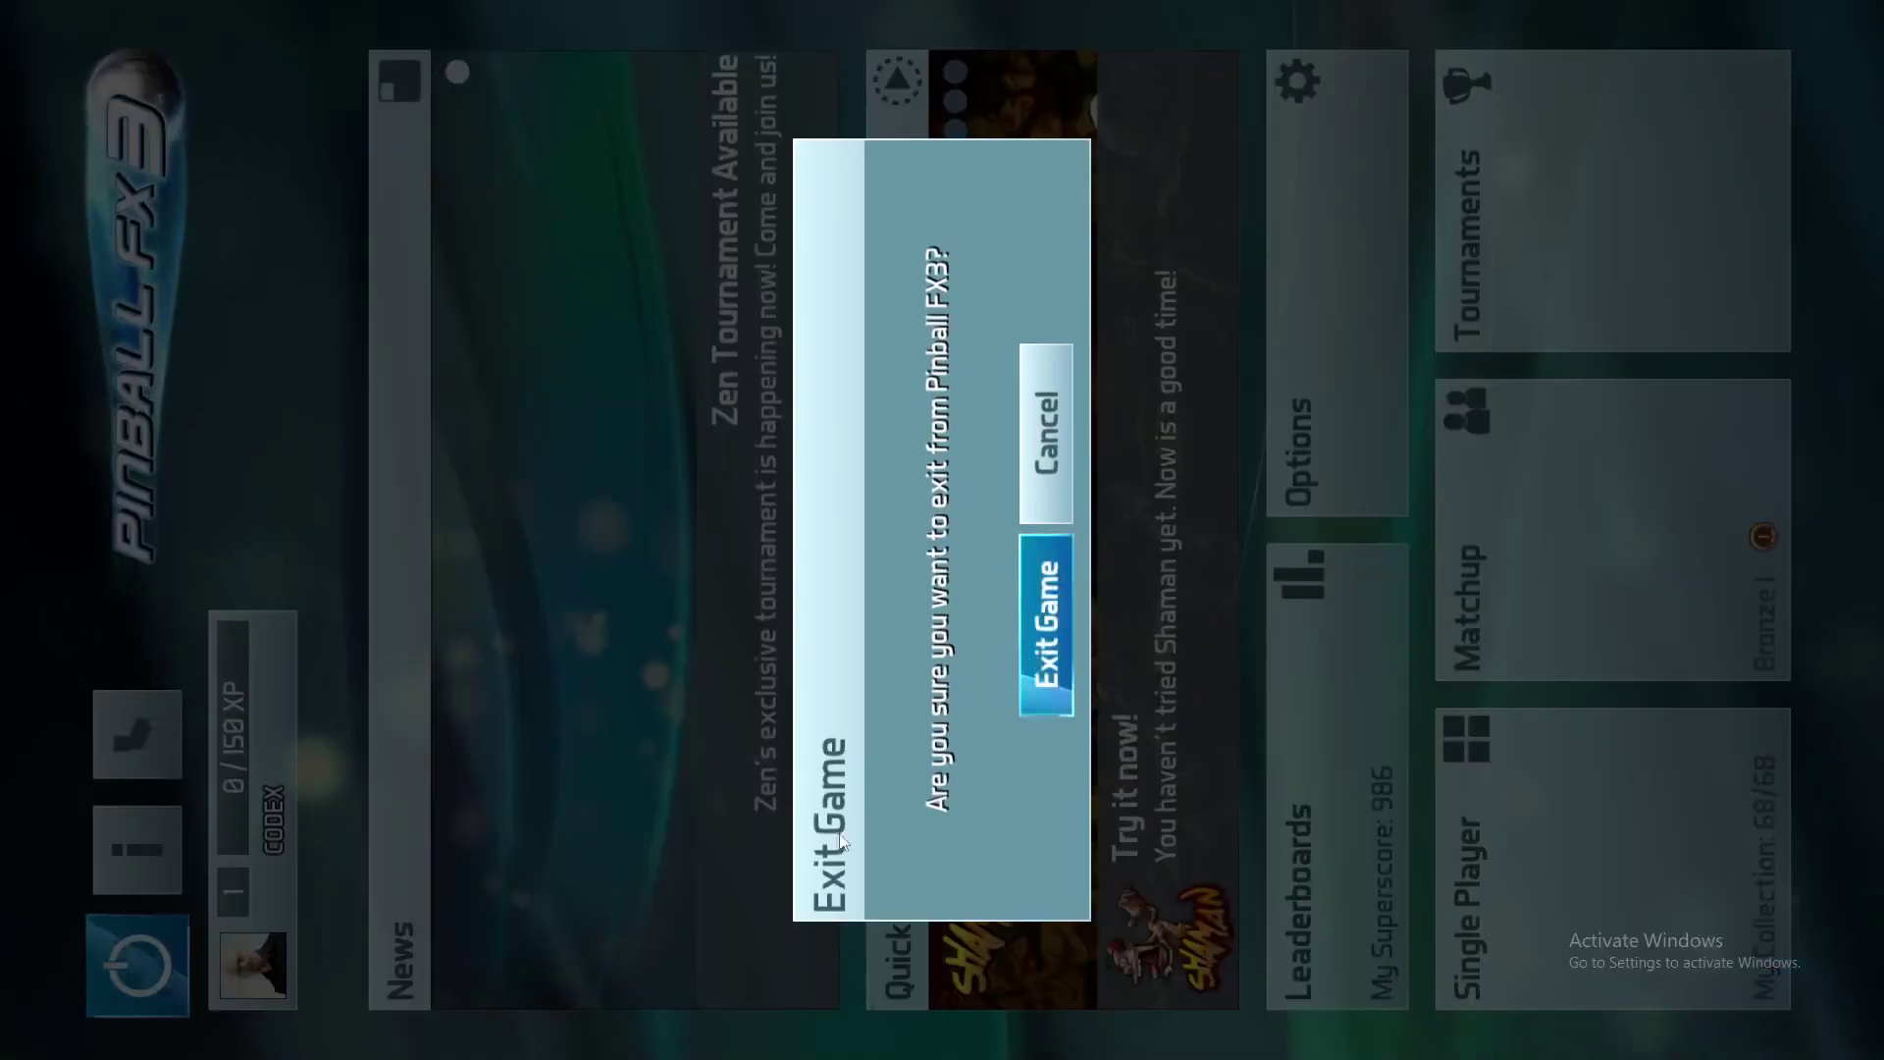
pyautogui.click(1051, 673)
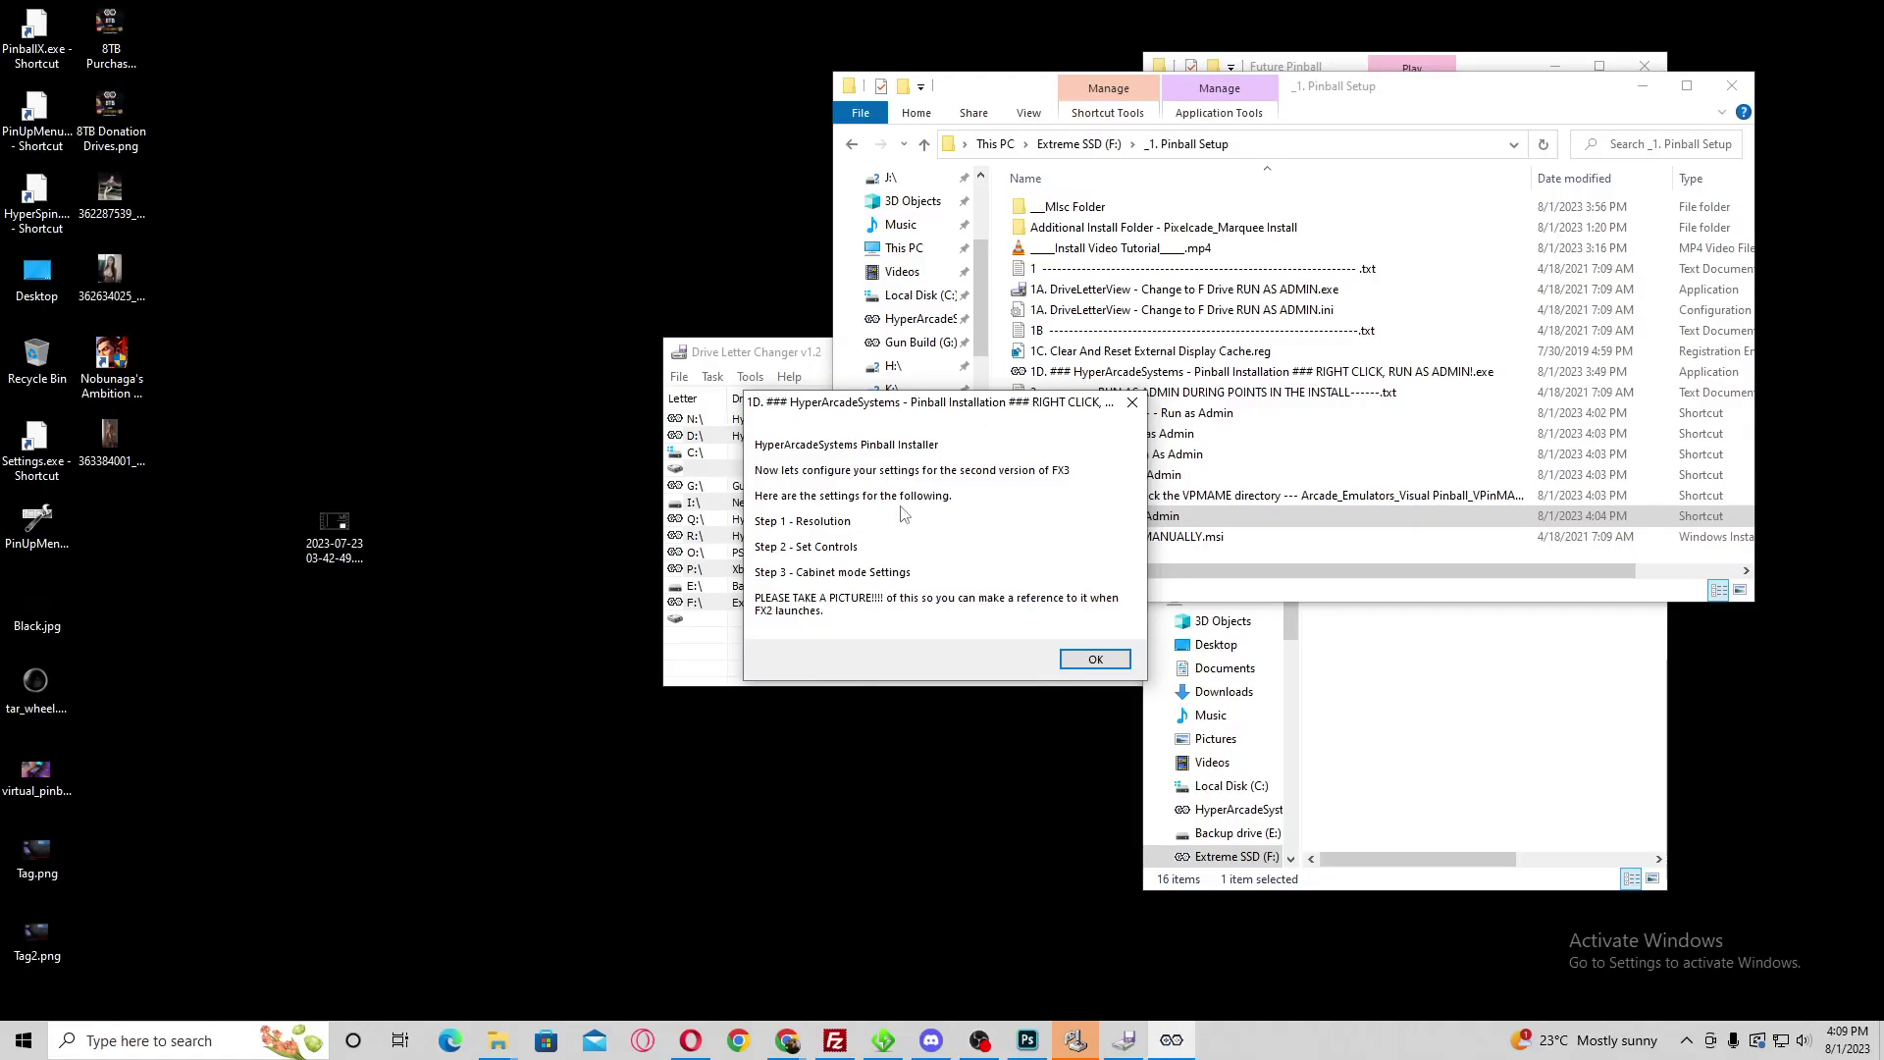
# Step: Acknowledge the installer's settings notes for the second version of FX3 and let it launch the game
pyautogui.click(1096, 660)
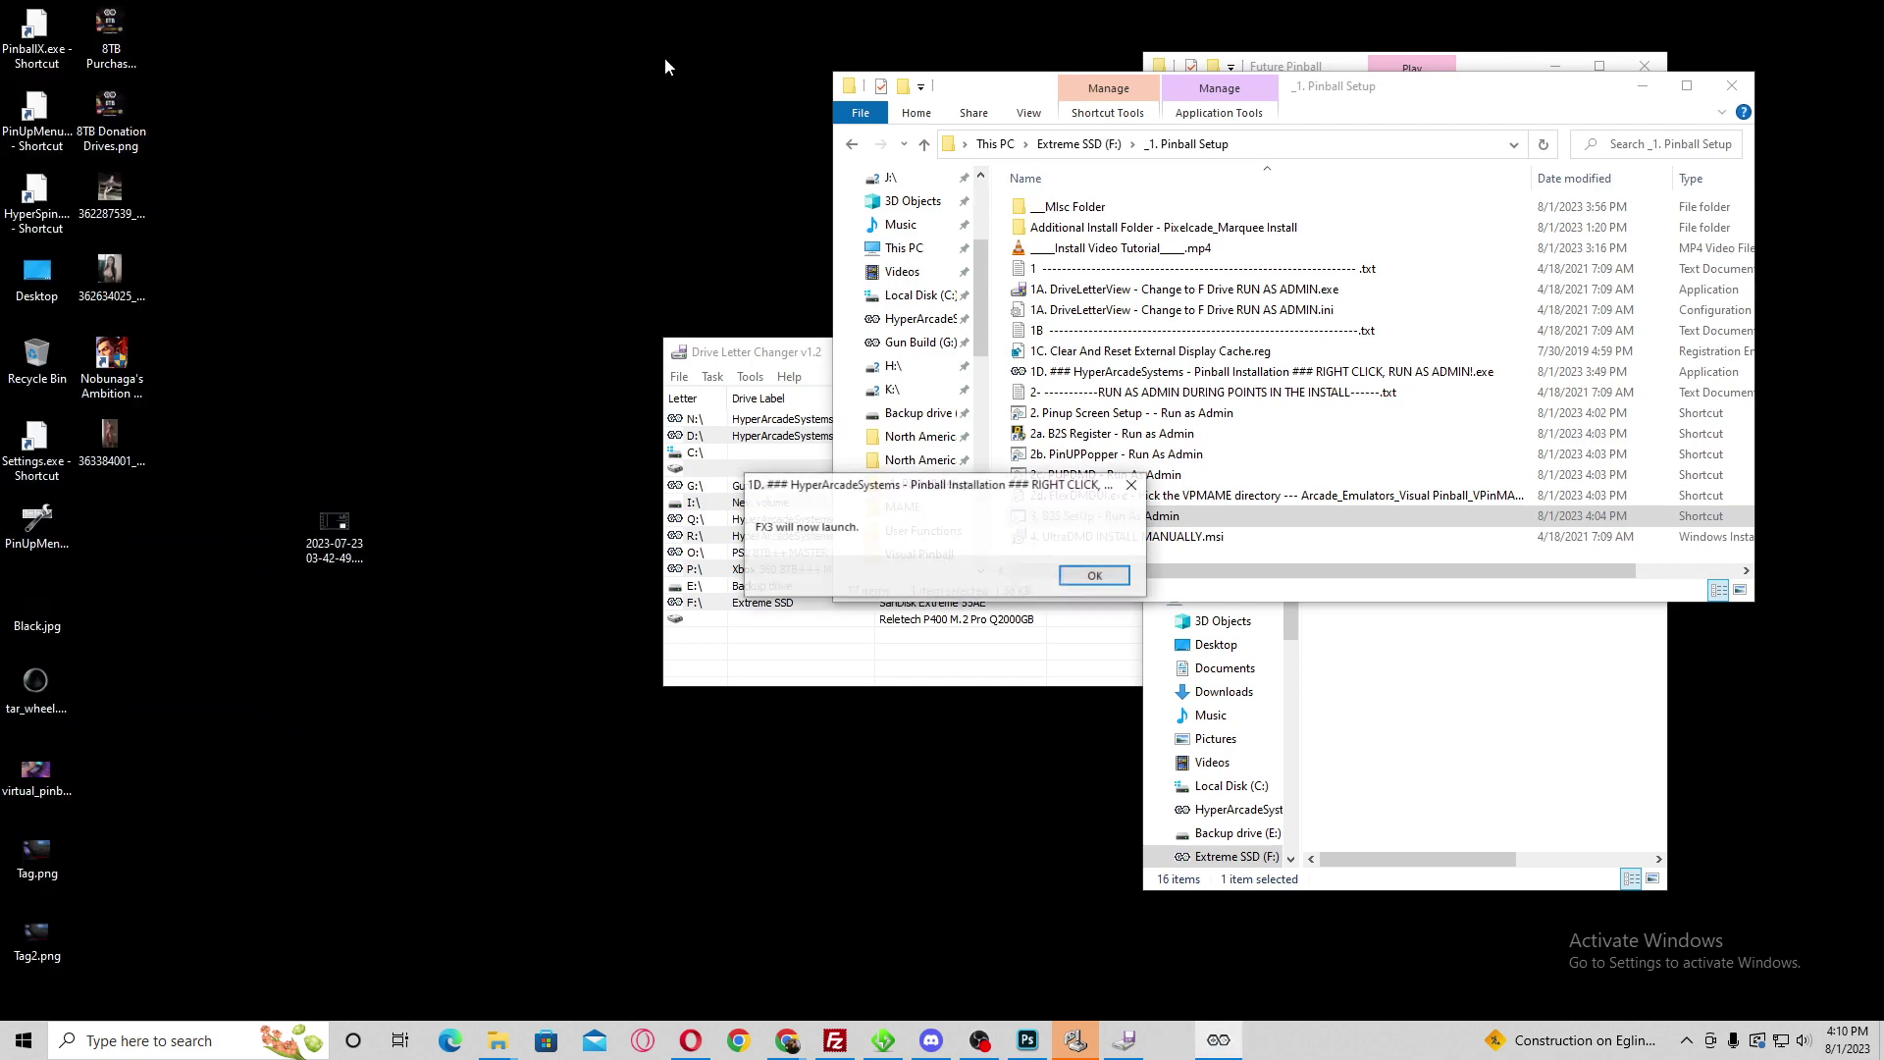
pyautogui.click(623, 15)
pyautogui.click(1094, 577)
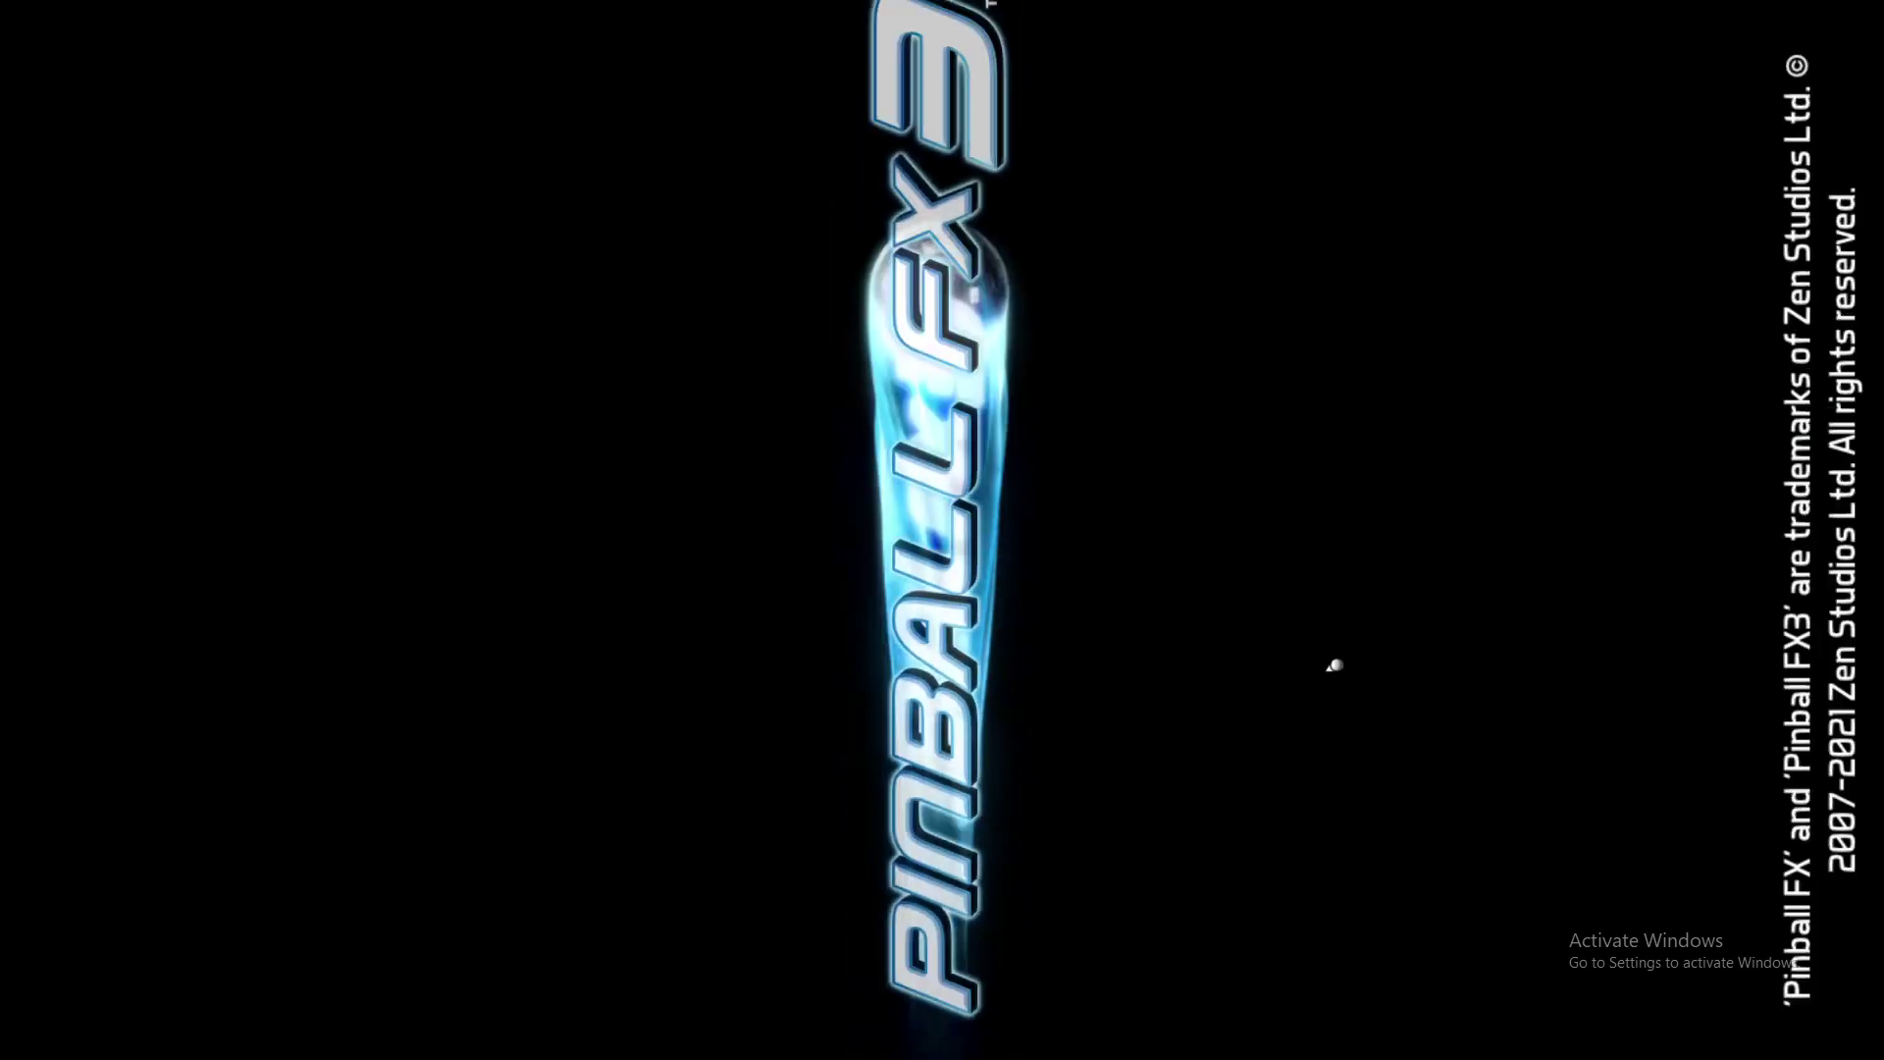
# Step: Continue past the Pinball FX3 title screen and cancel the online connection retry to reach the main menu
pyautogui.click(1117, 820)
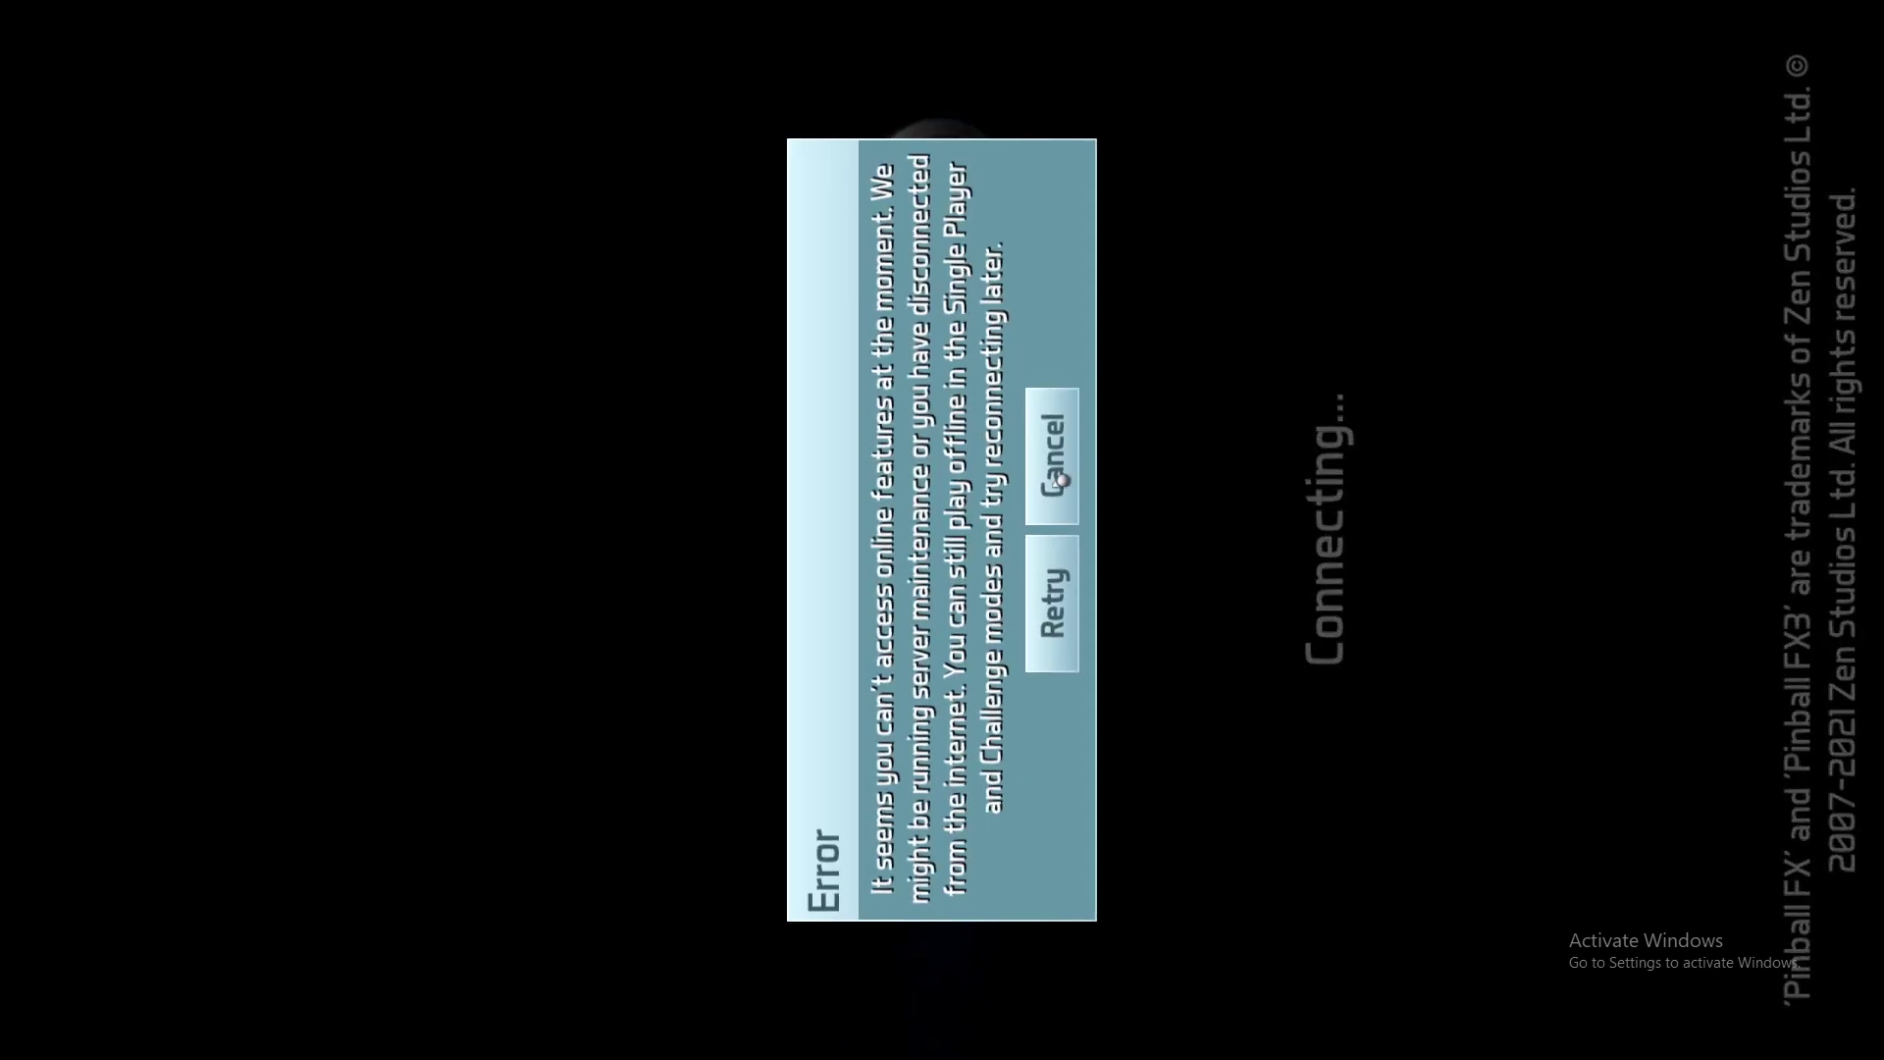
pyautogui.click(1060, 479)
pyautogui.press('Return')
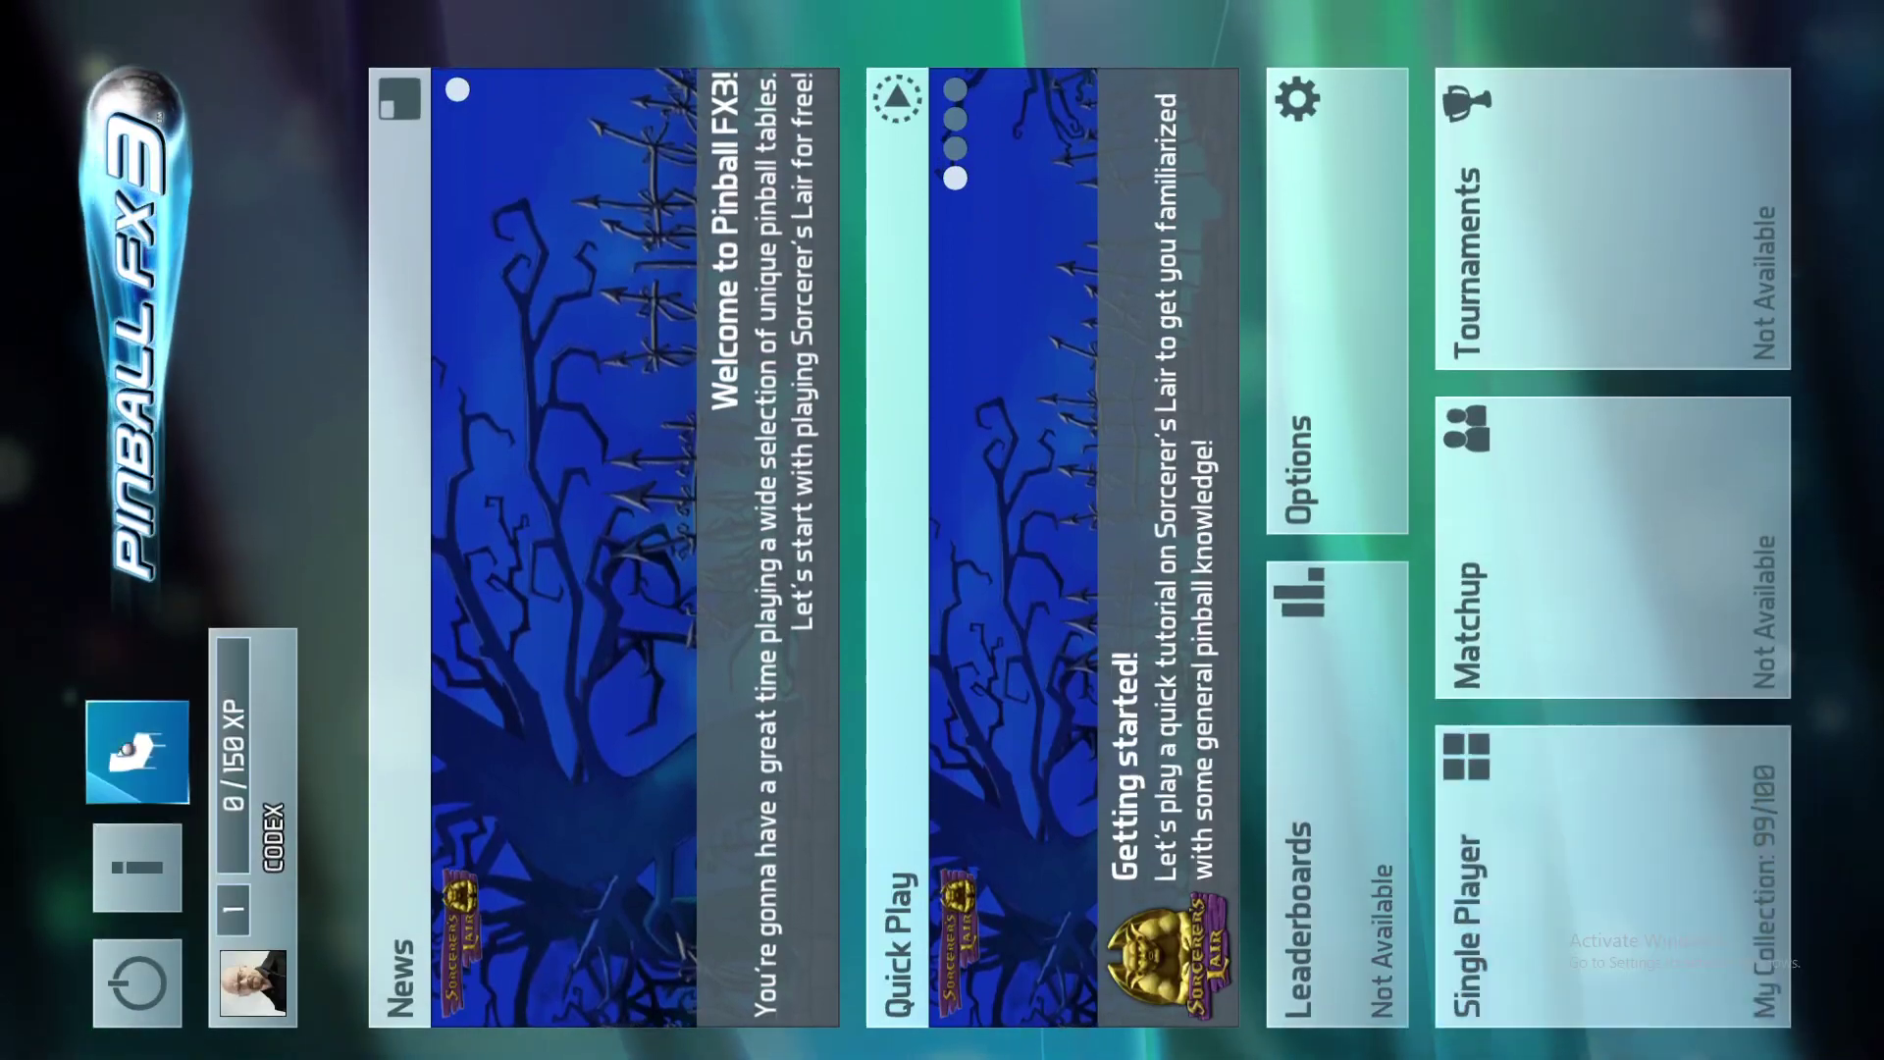
# Step: Review the Cabinet Support orientation and display settings, and check the keyboard control bindings in the options
pyautogui.click(137, 574)
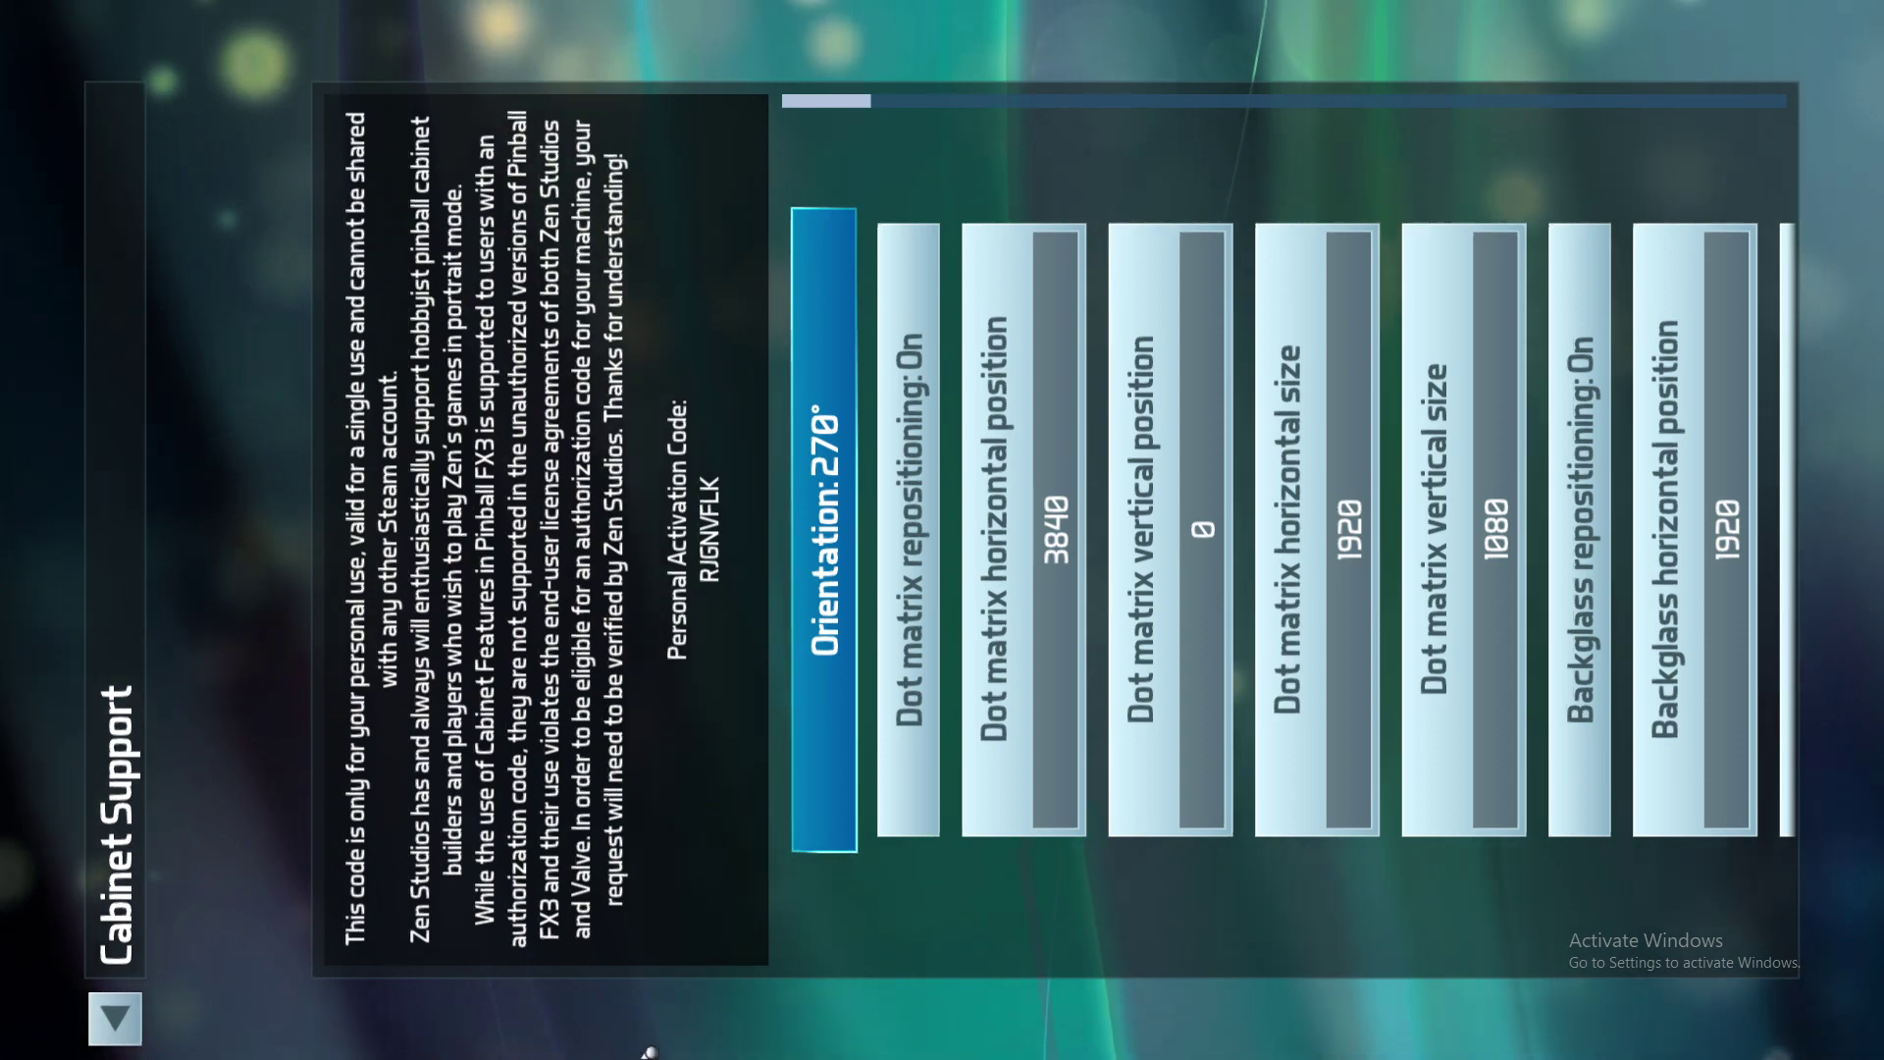
pyautogui.press('Escape')
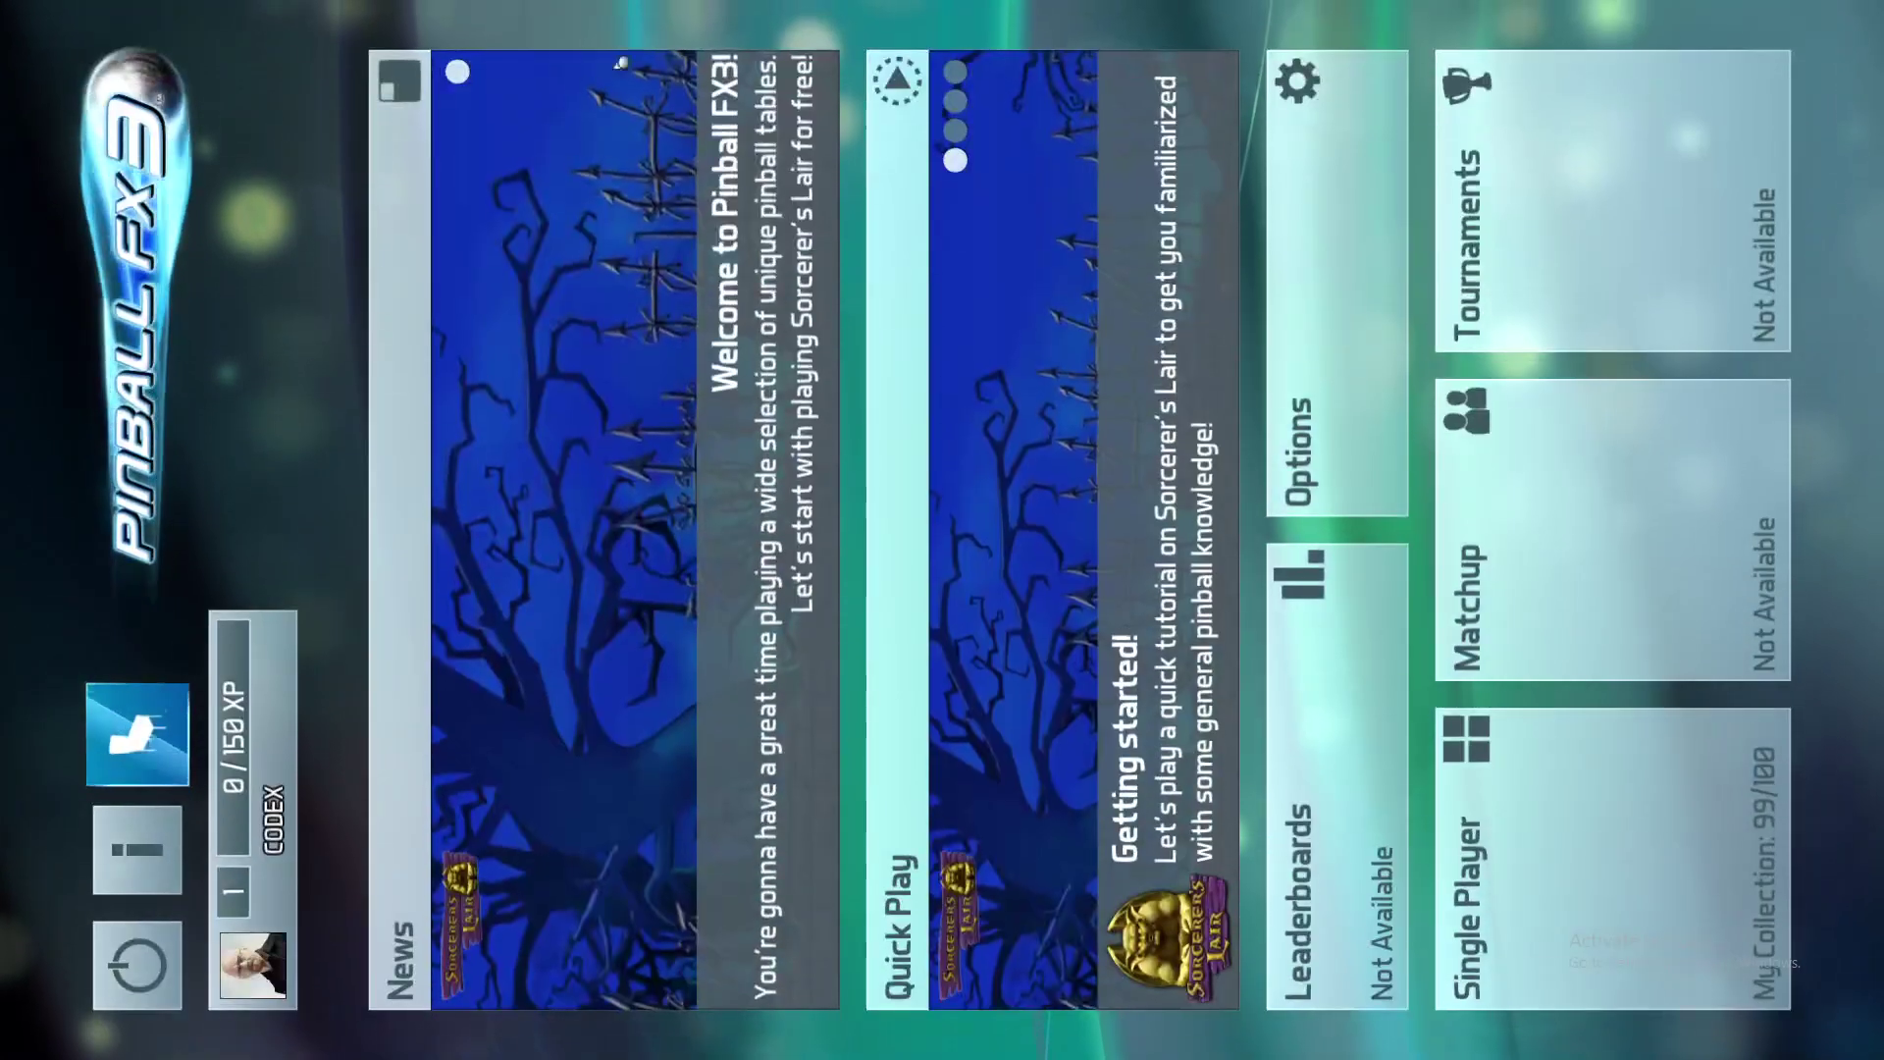
pyautogui.click(1374, 383)
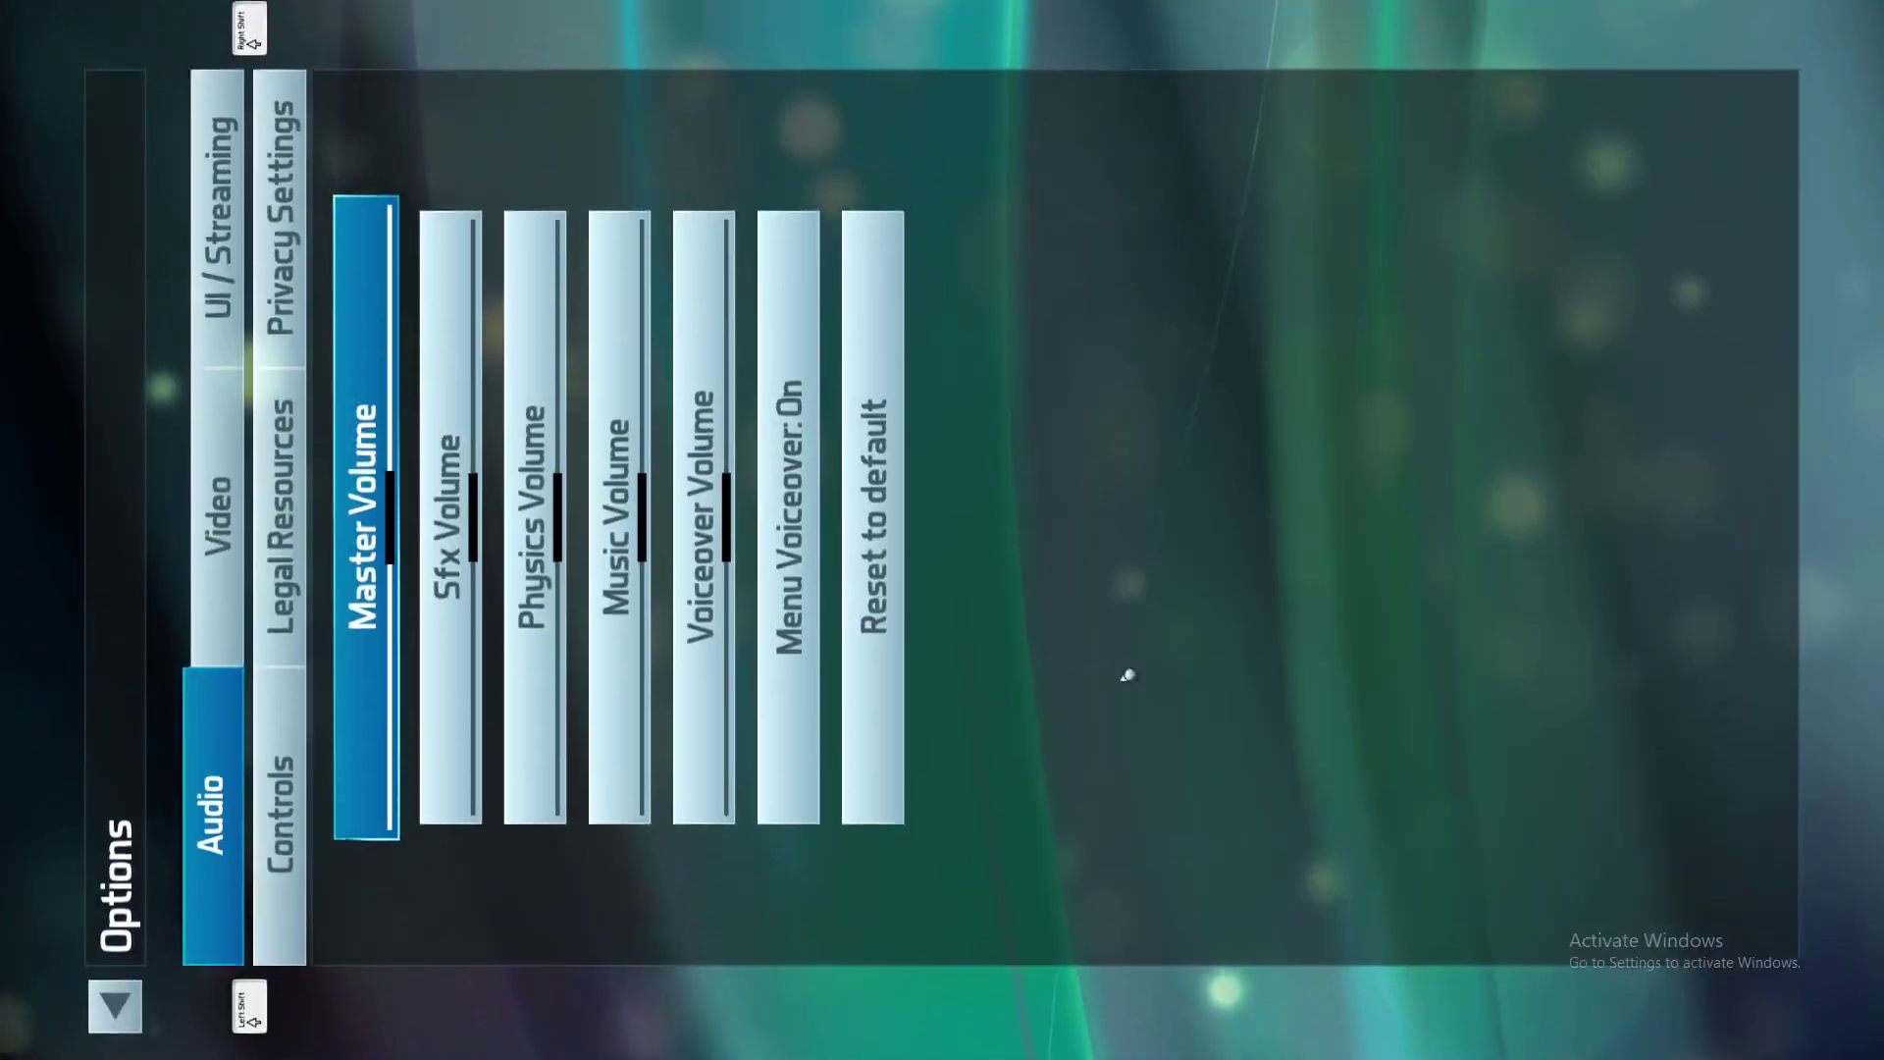
pyautogui.click(294, 775)
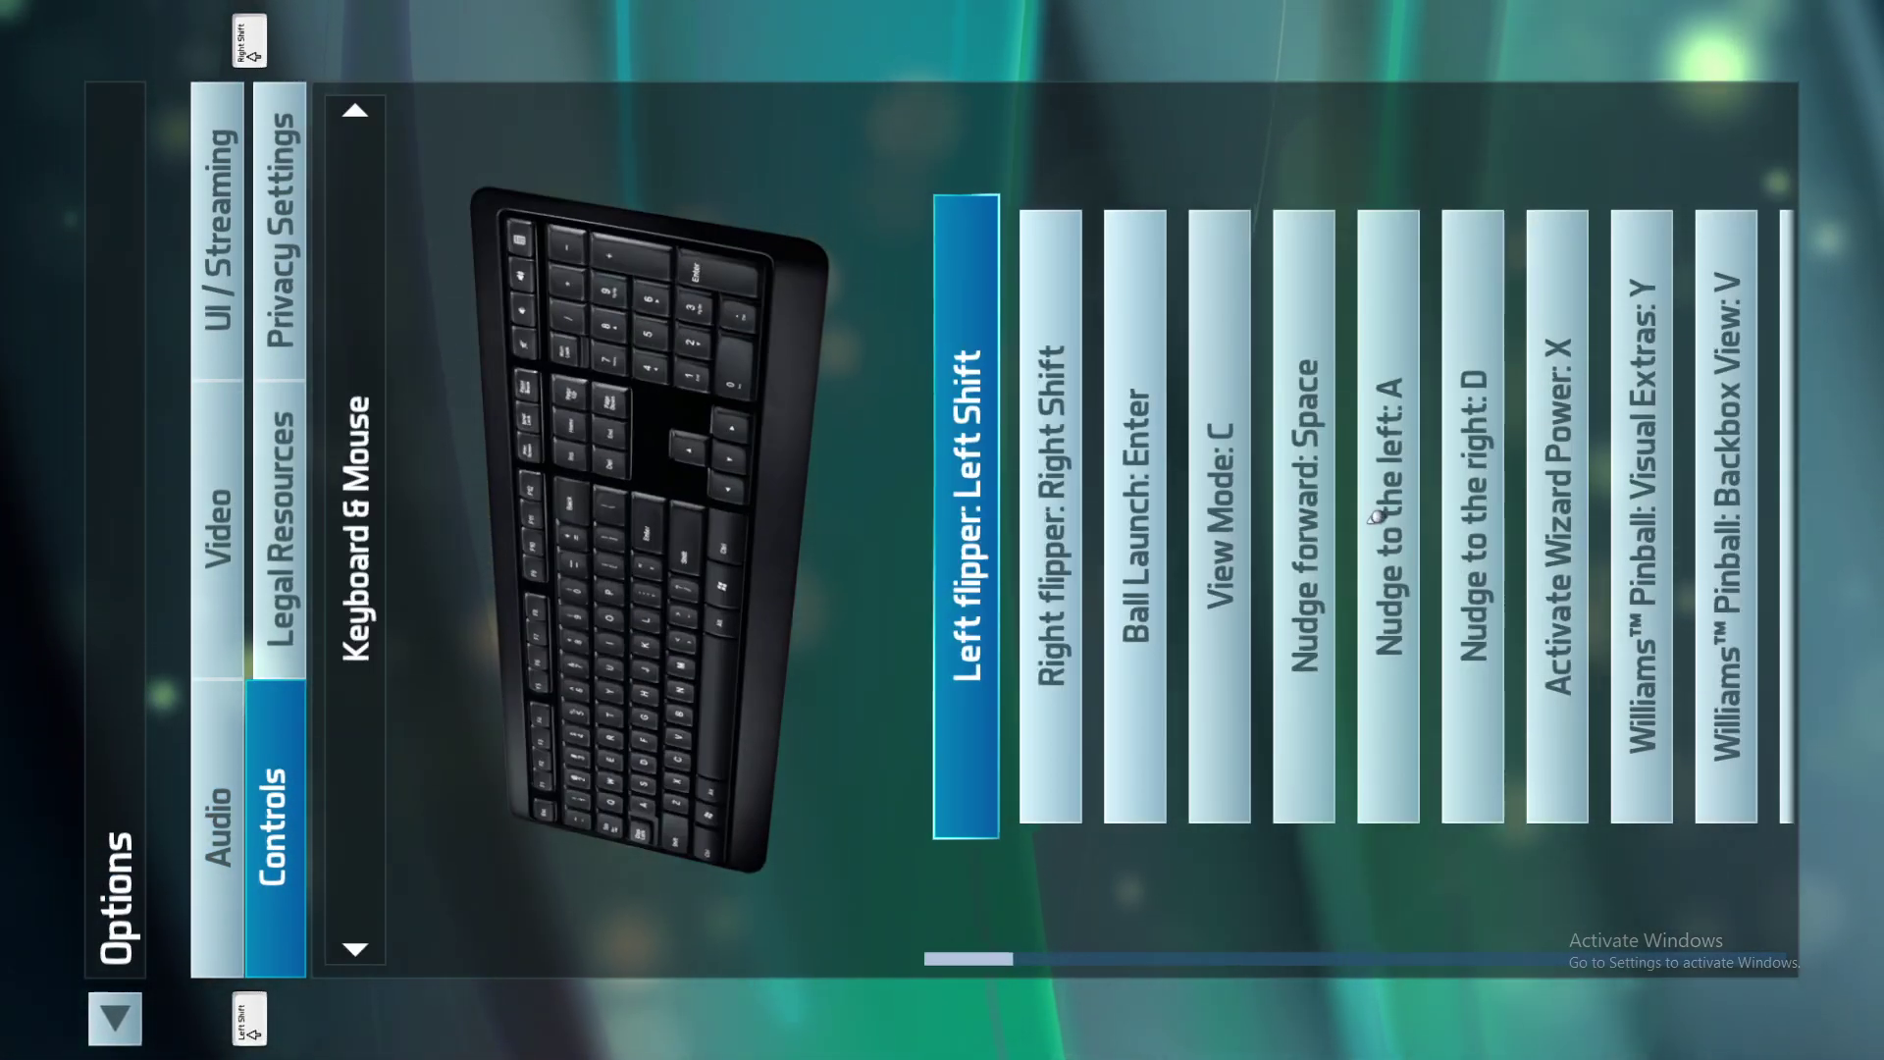
# Step: Leave the options and exit Pinball FX3, confirming the exit to get back to the installer
pyautogui.click(137, 1016)
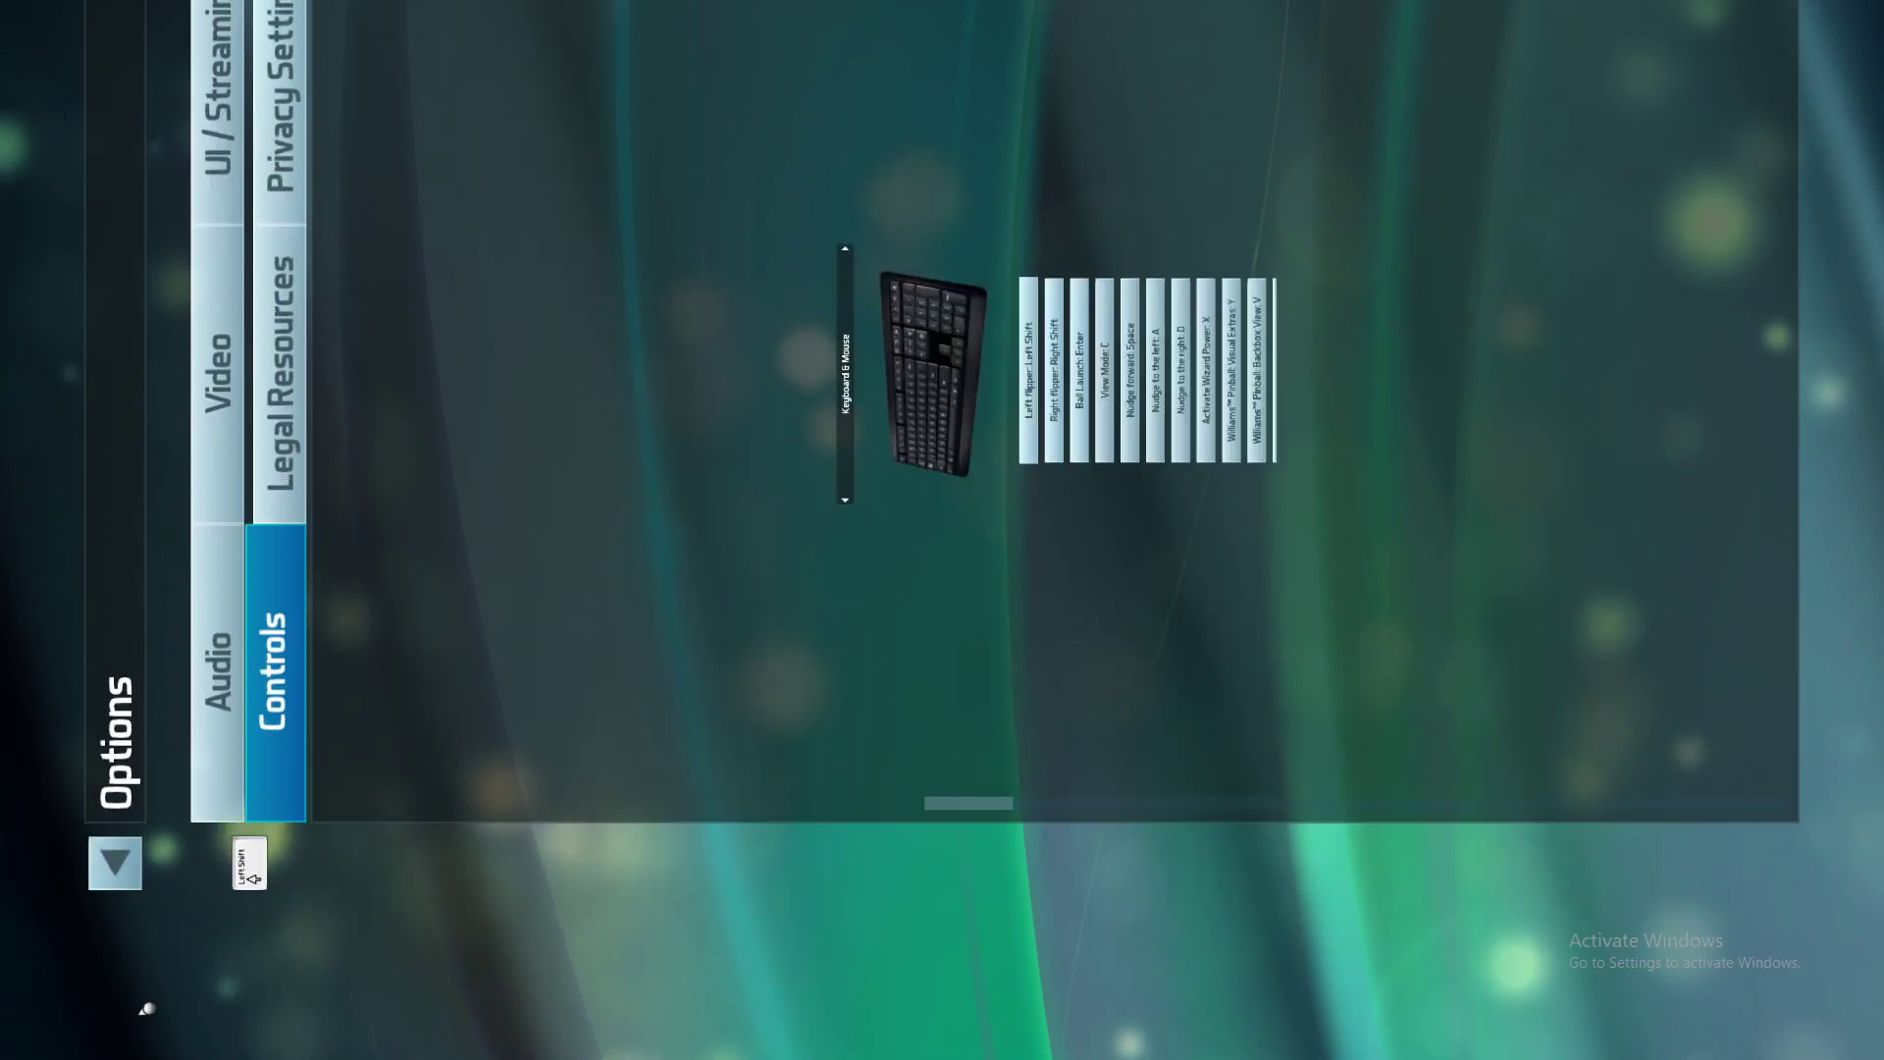
pyautogui.click(142, 981)
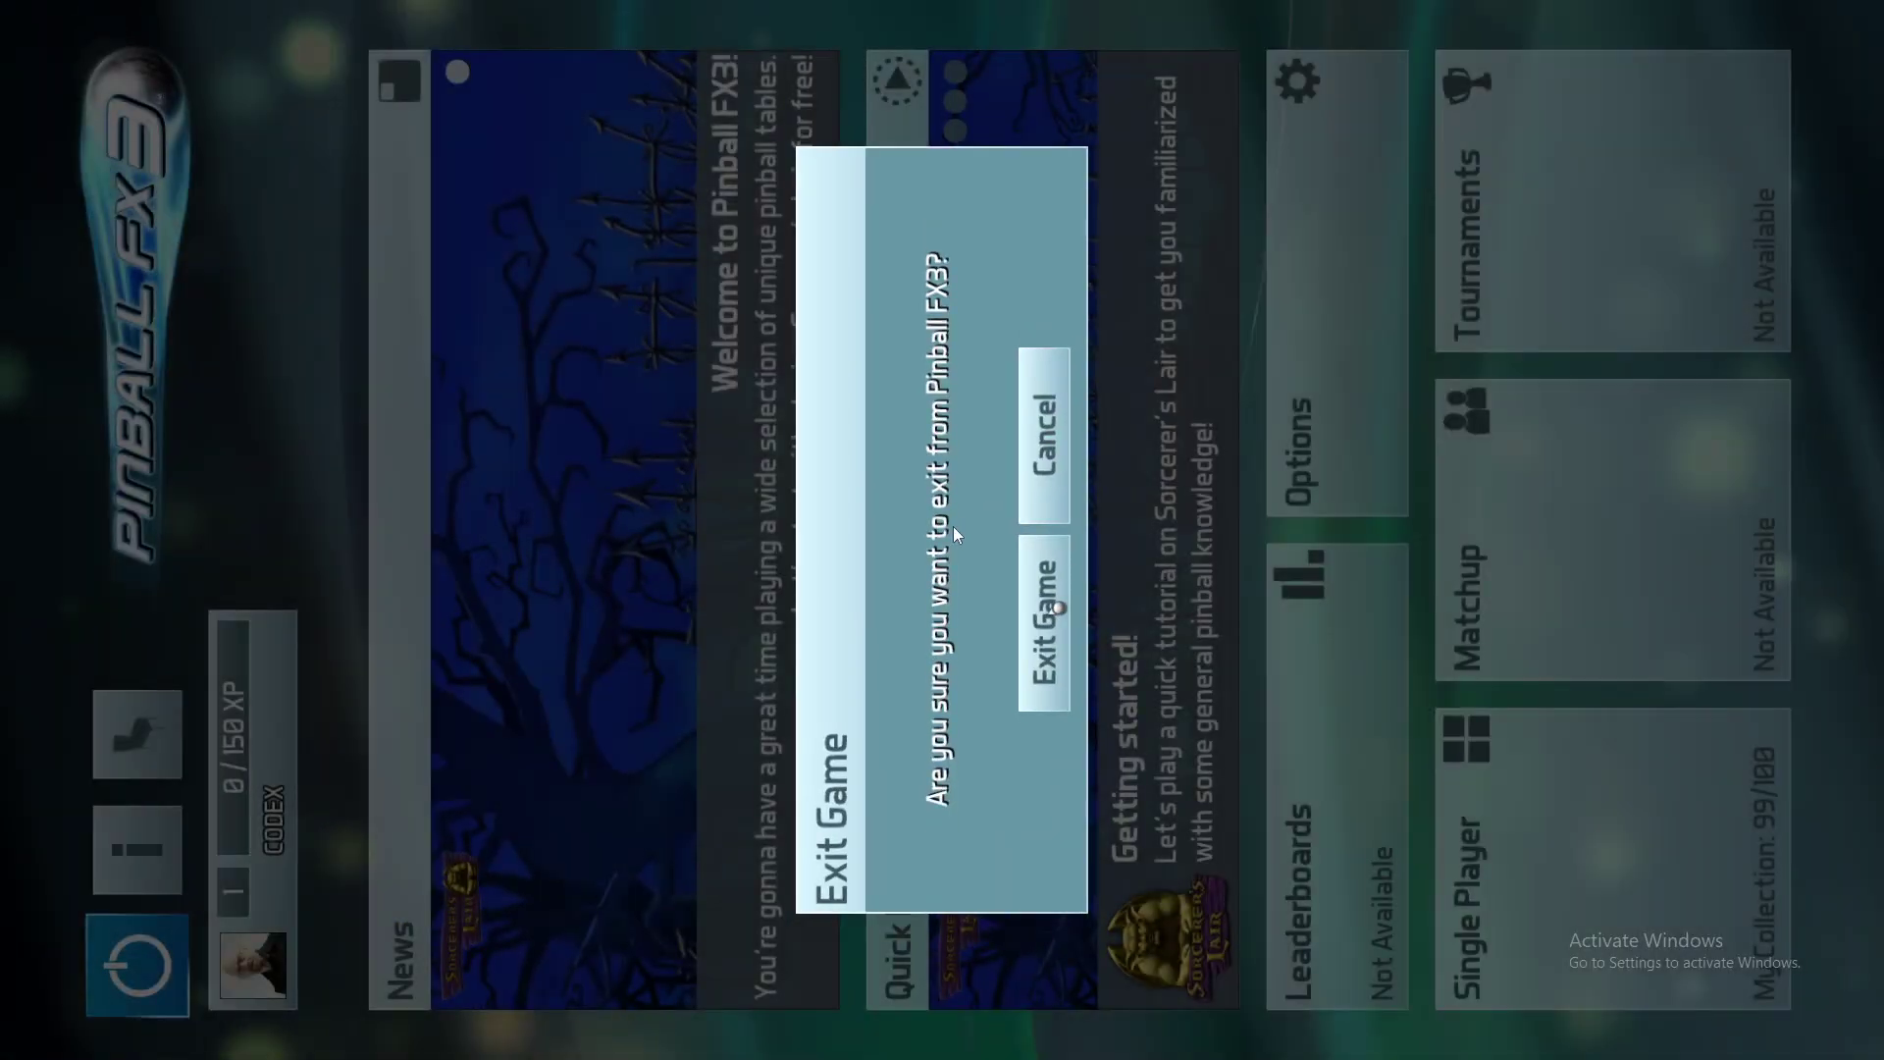
pyautogui.click(1046, 589)
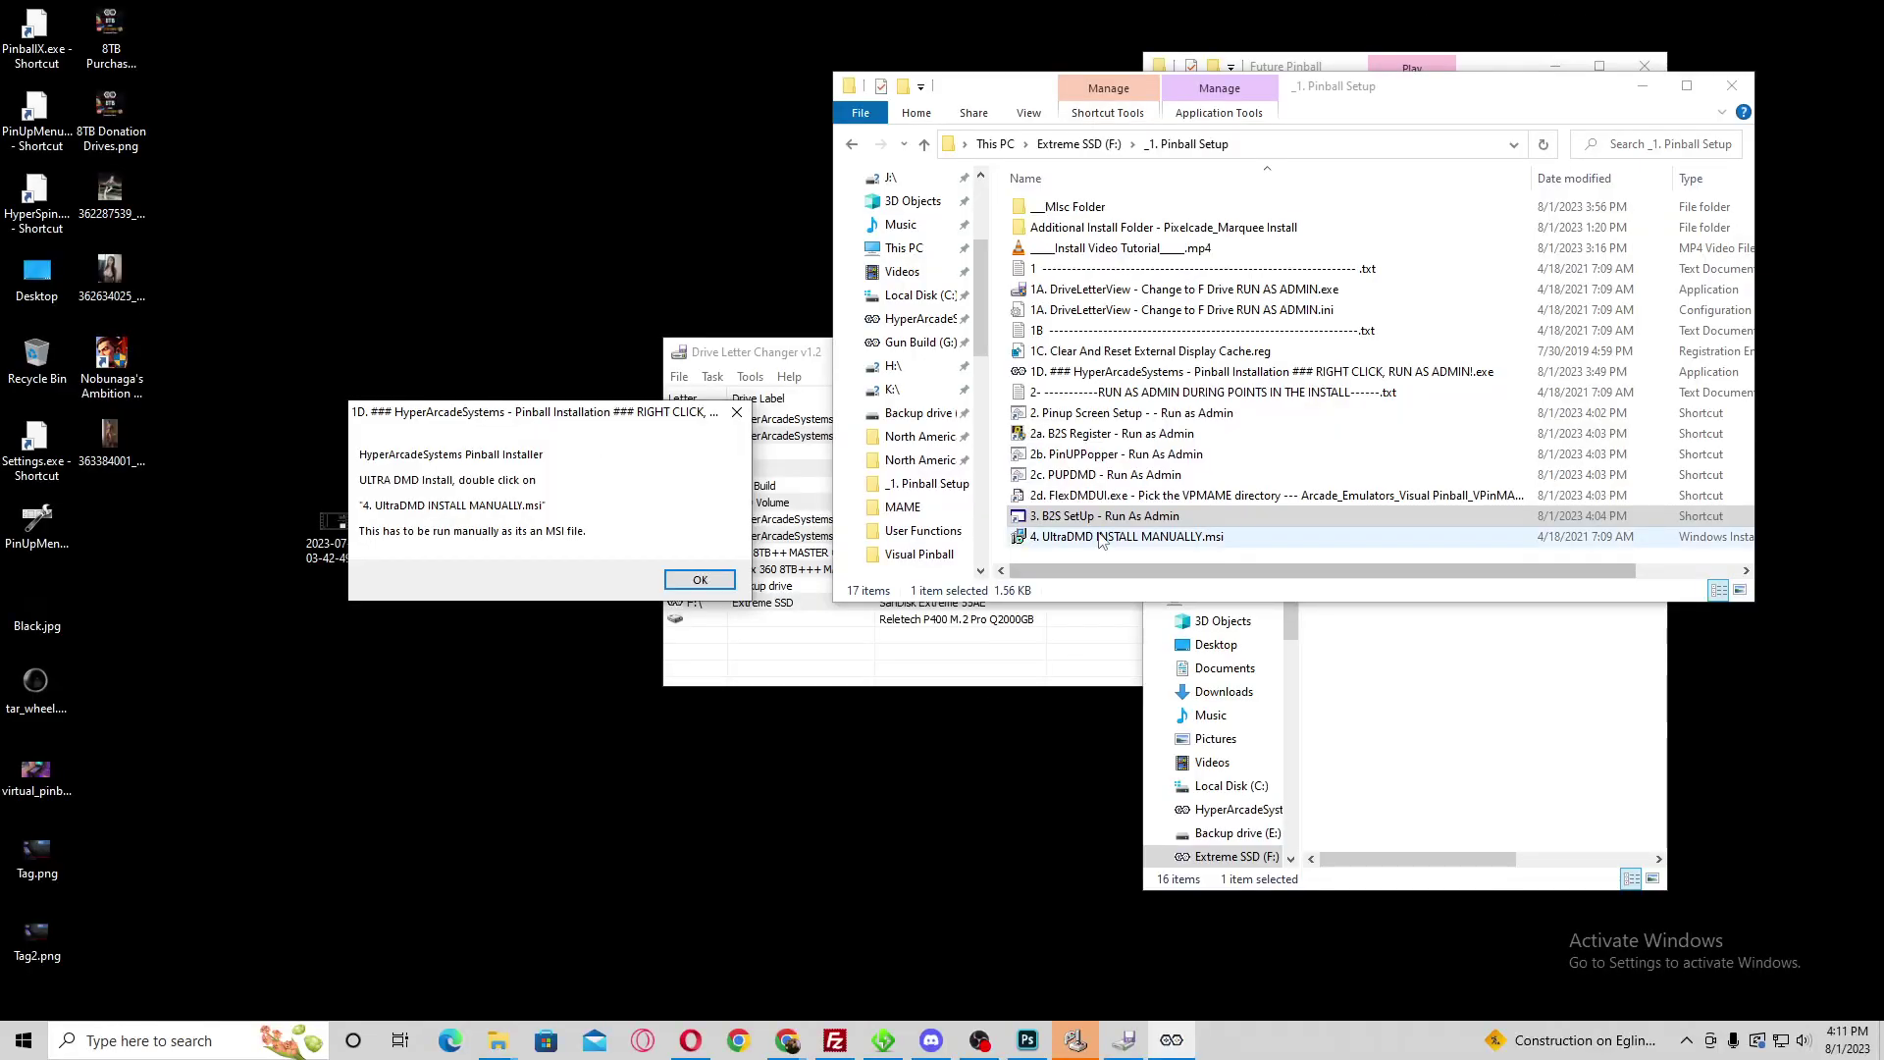
# Step: Run "4. UltraDMD INSTALL MANUALLY.msi" from the _1. Pinball Setup folder, and cancel the setup wizard without repairing or removing UltraDMD
pyautogui.click(1099, 537)
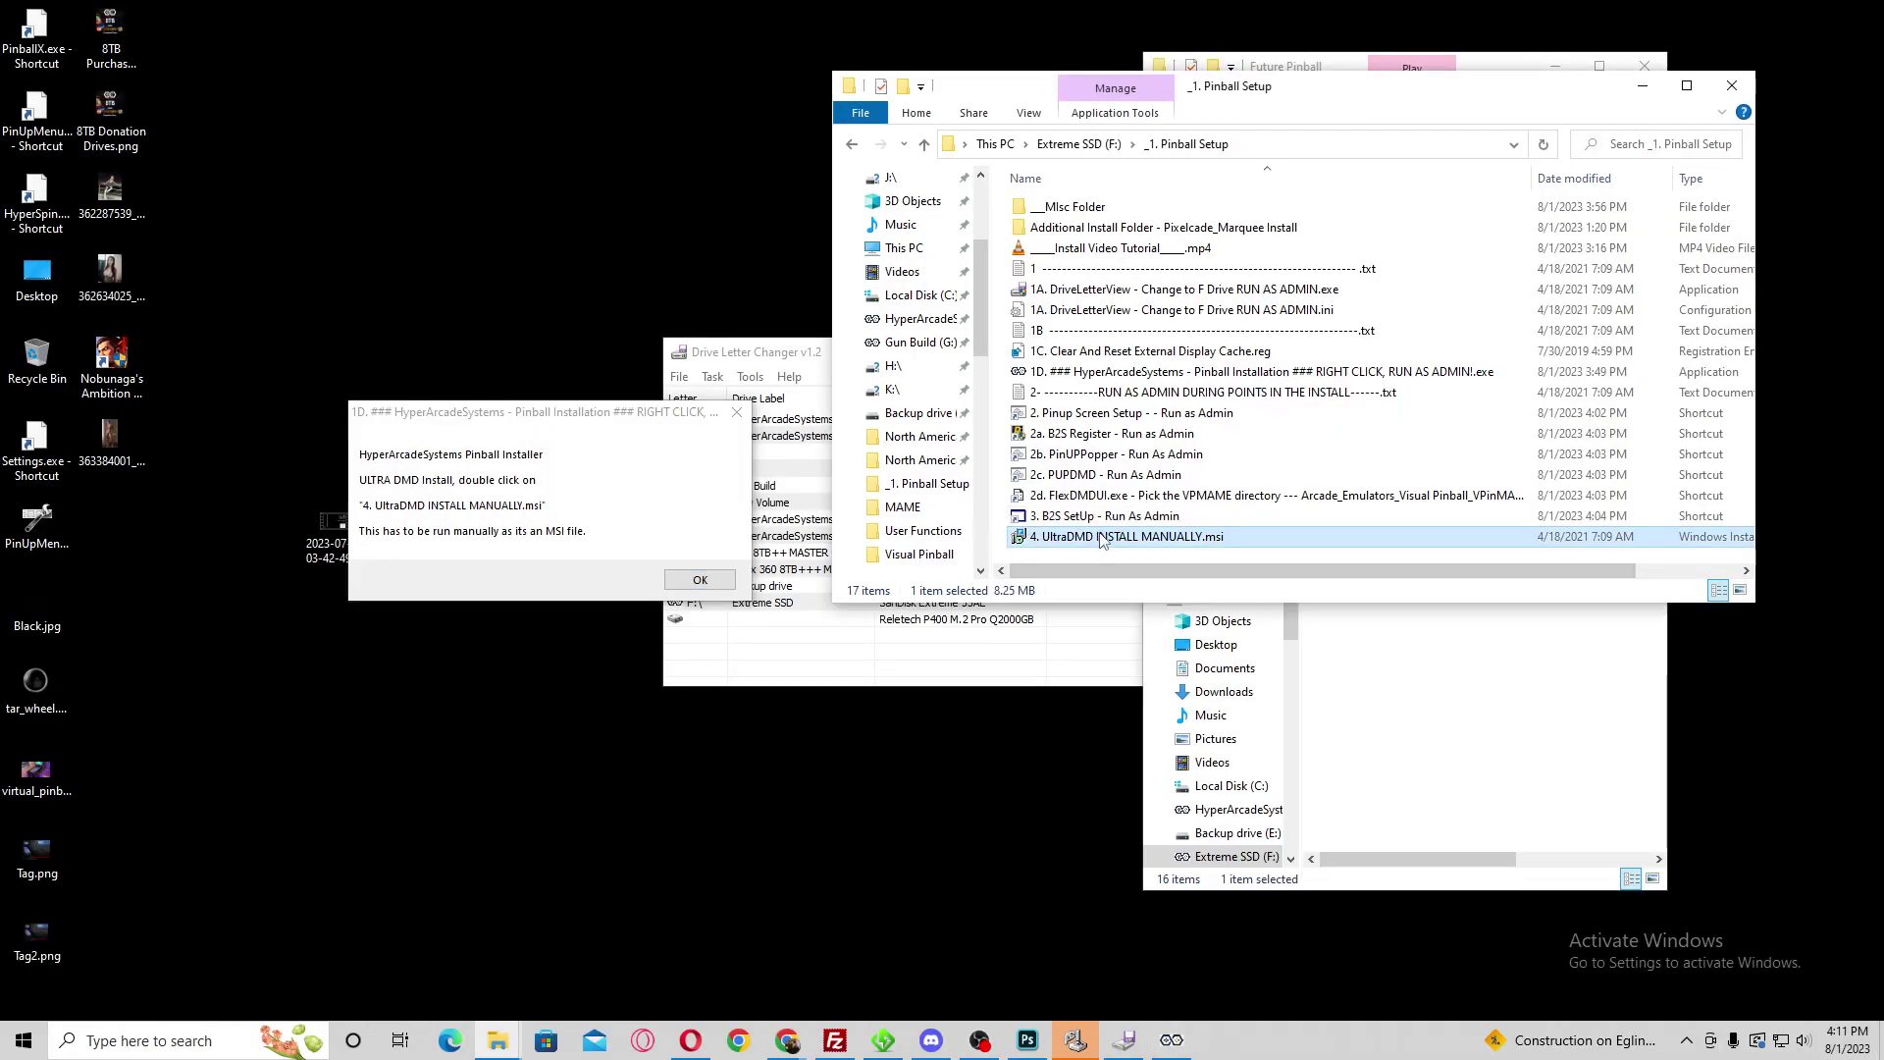
pyautogui.rightClick(1101, 538)
pyautogui.click(1162, 437)
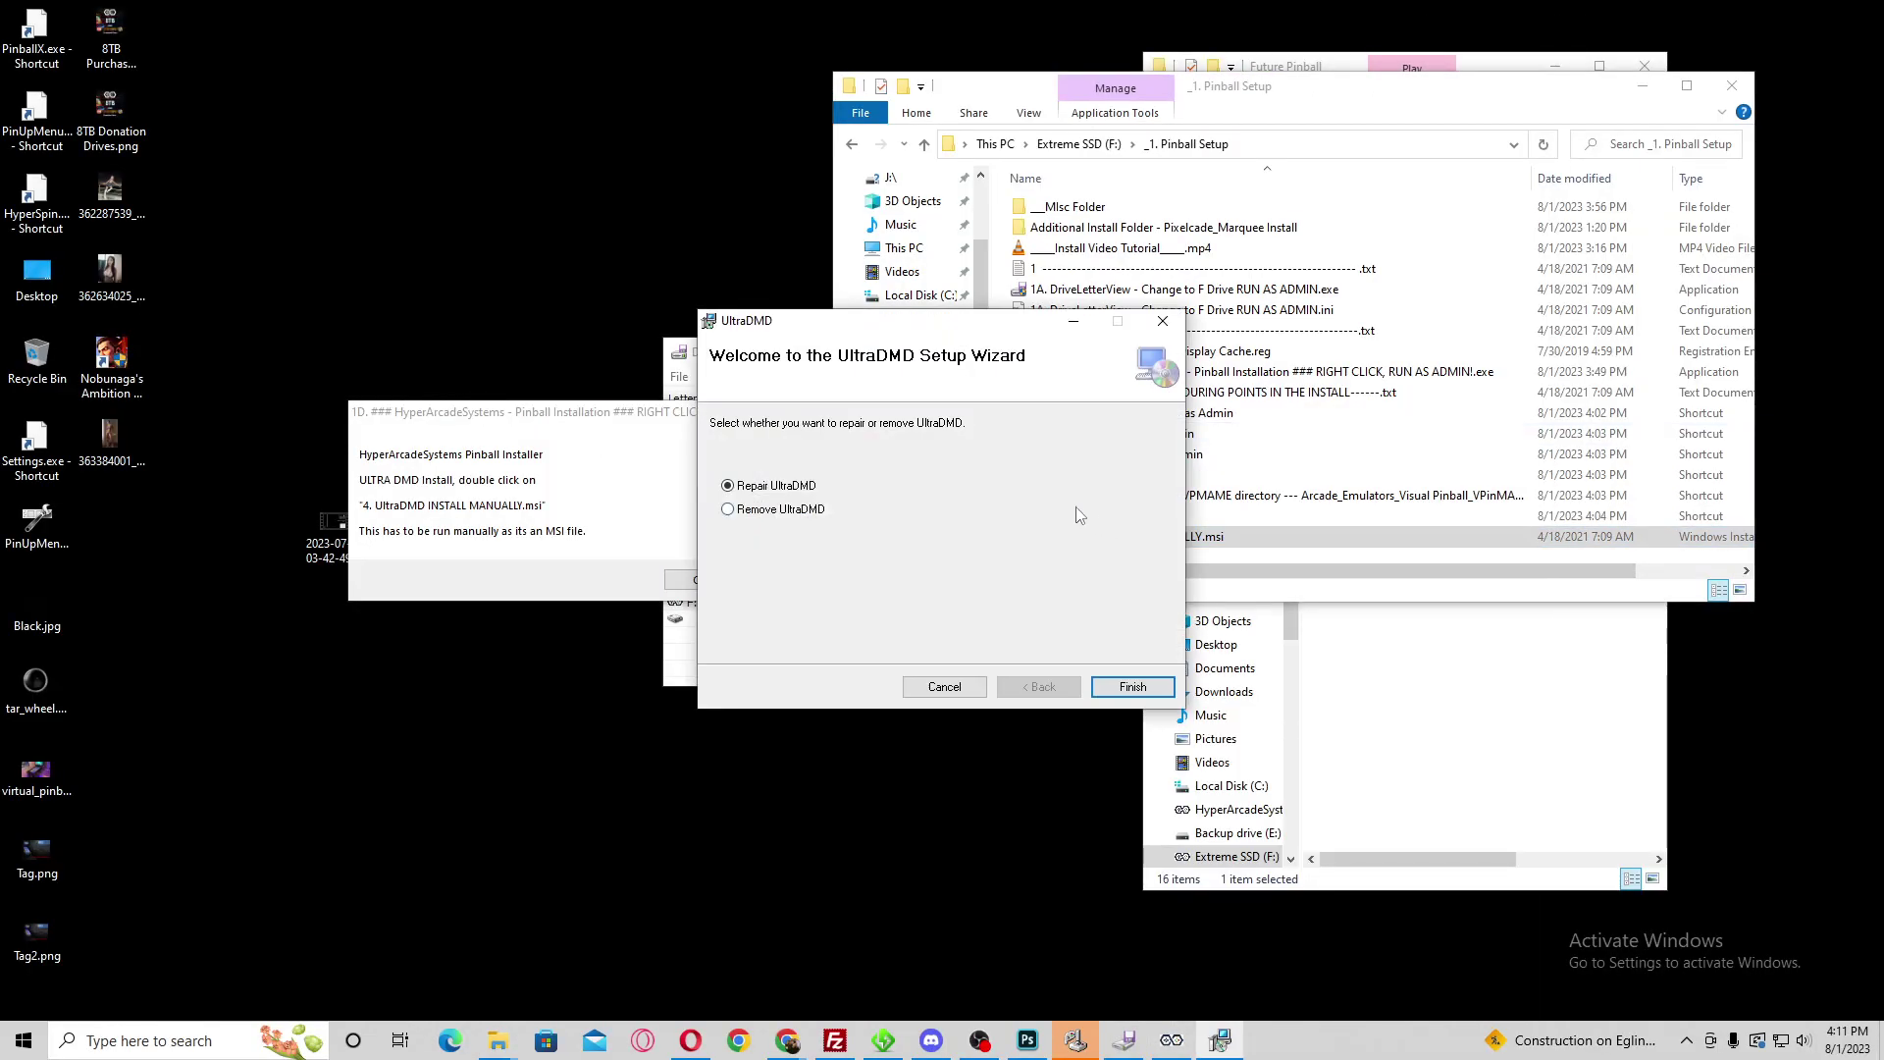
pyautogui.click(940, 686)
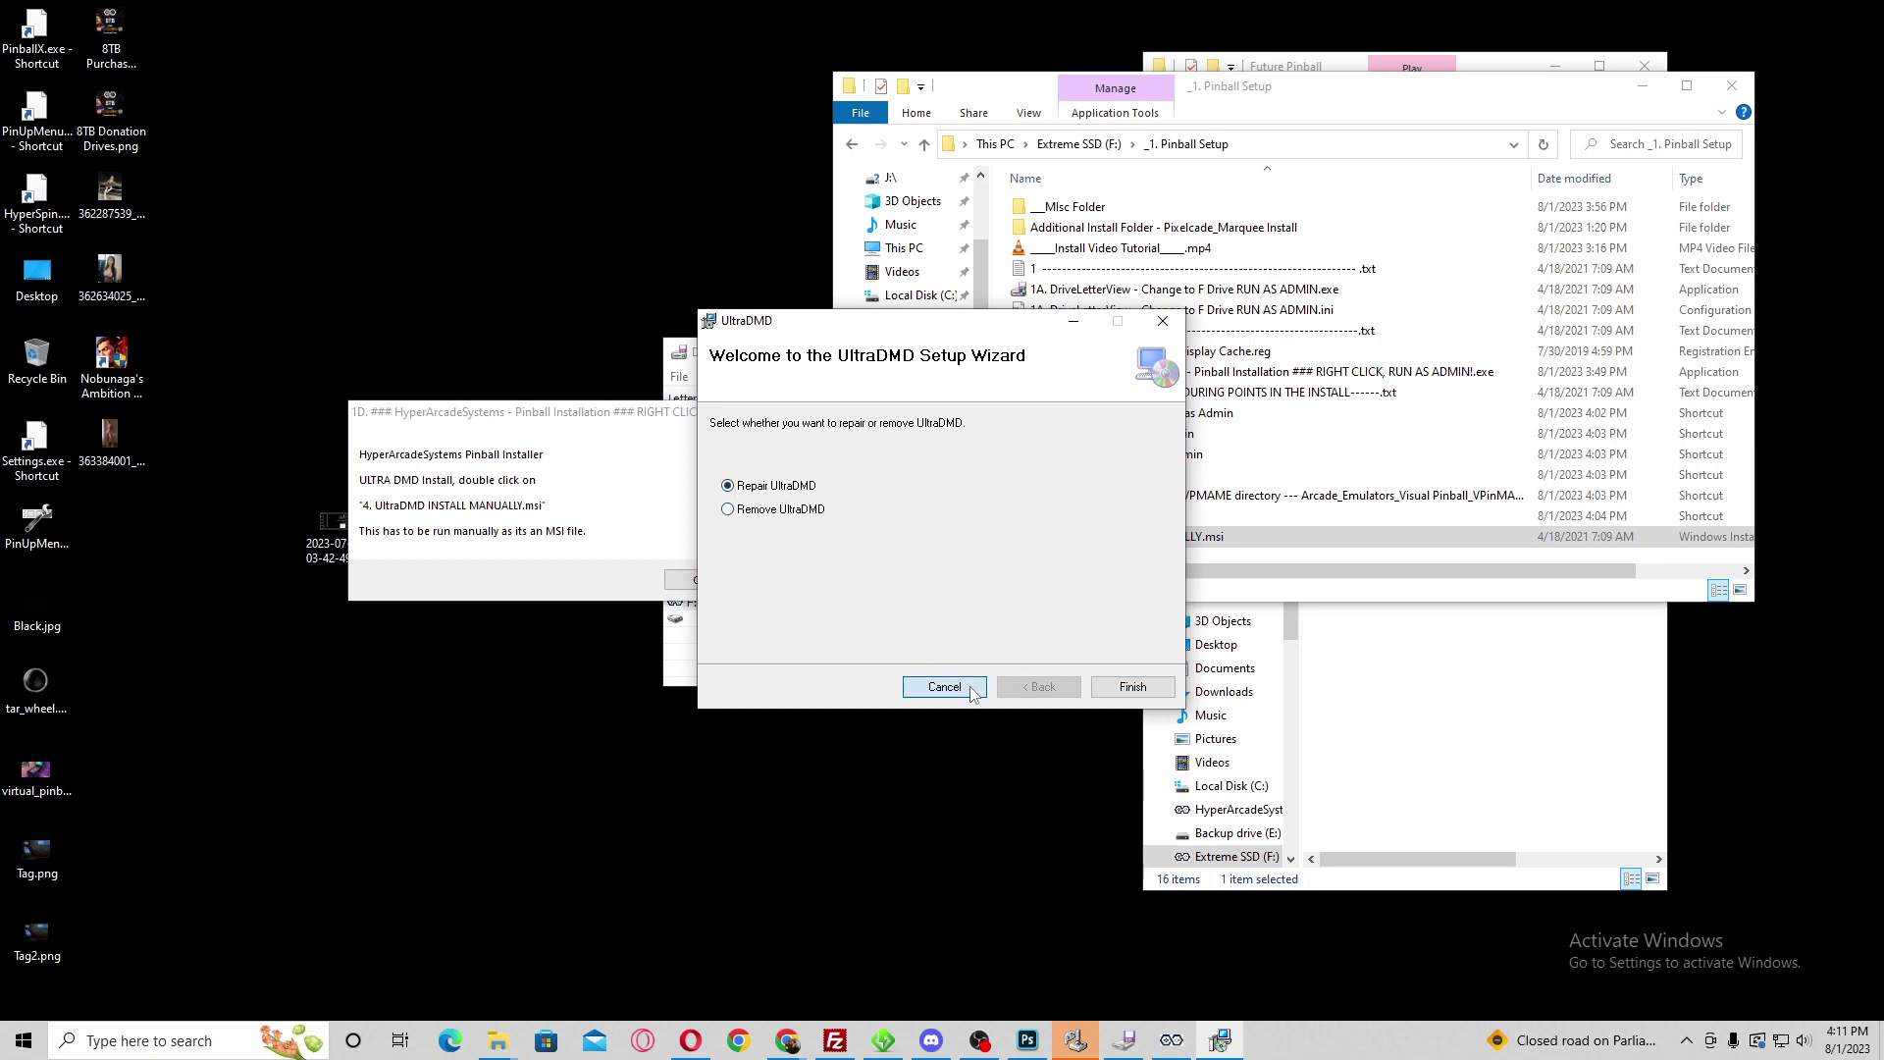
pyautogui.click(993, 537)
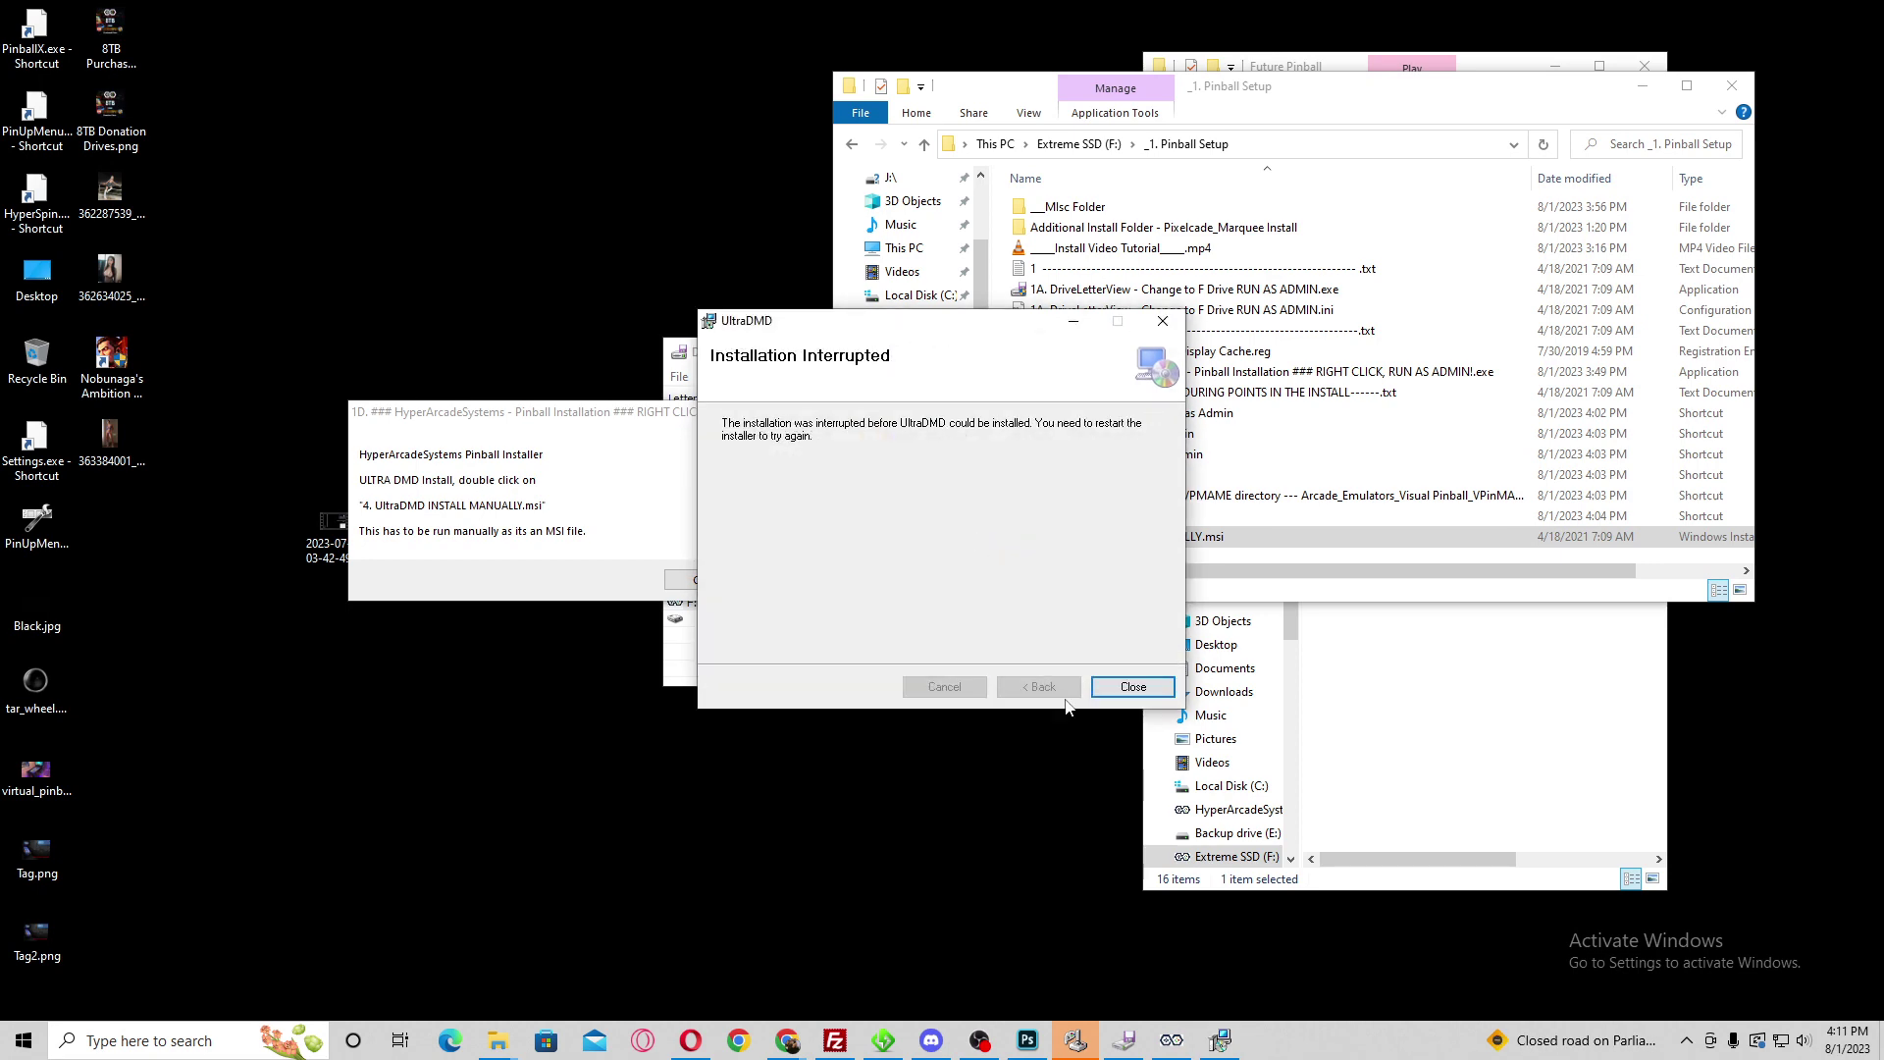
pyautogui.click(1132, 686)
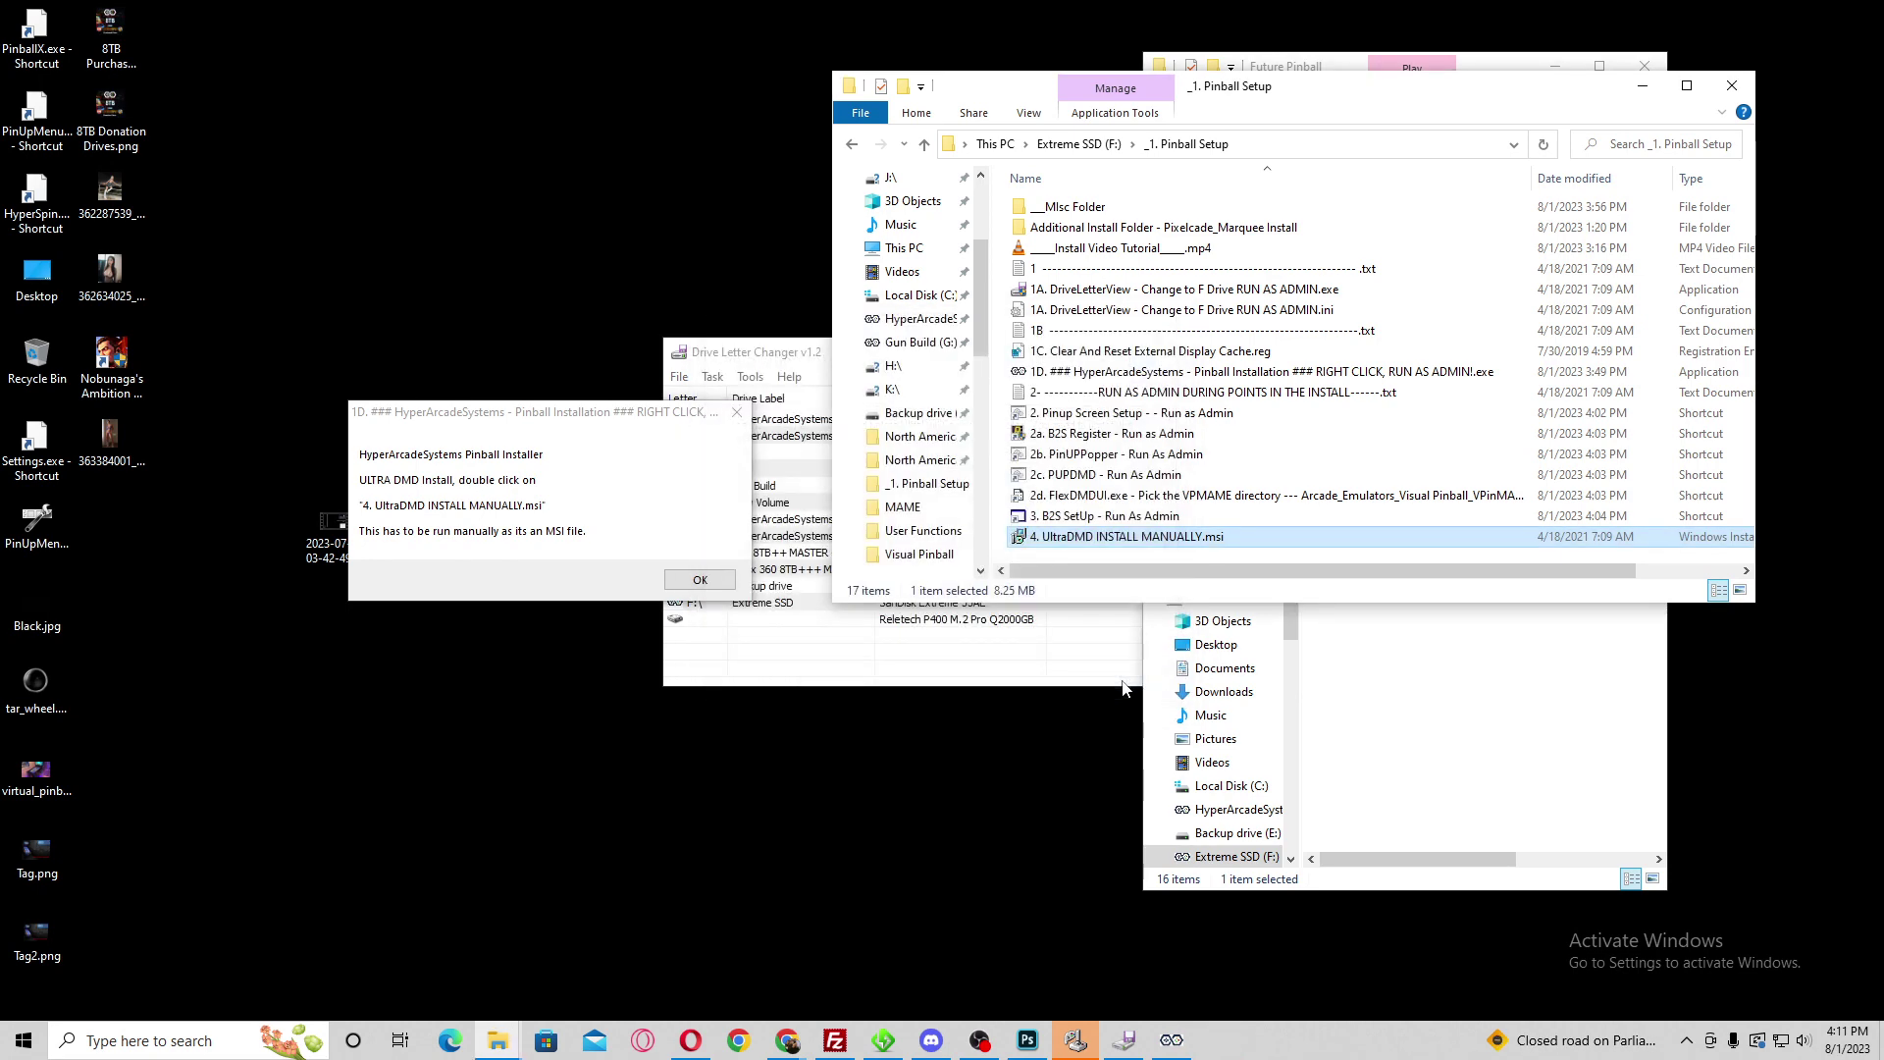
# Step: Acknowledge the UltraDMD instruction and the closing message to finish the HyperArcadeSystems Pinball installer
pyautogui.click(700, 579)
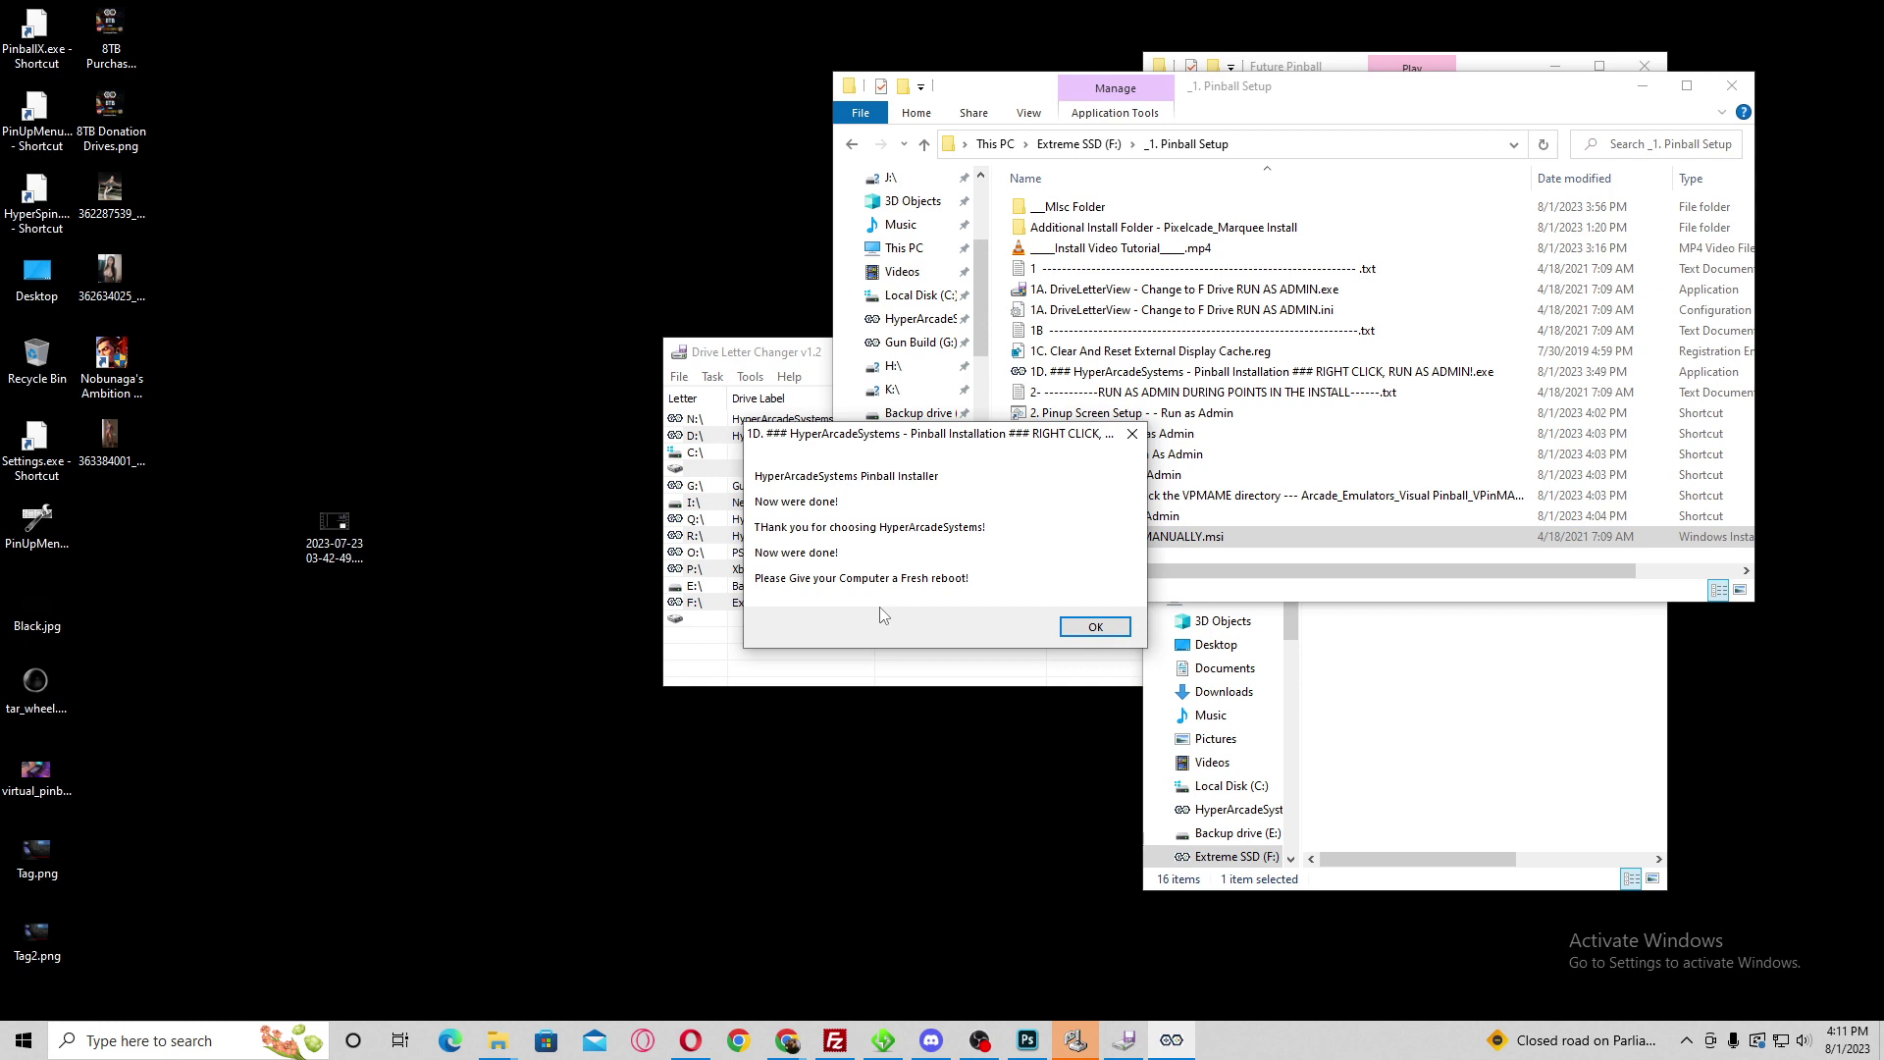
pyautogui.click(1093, 628)
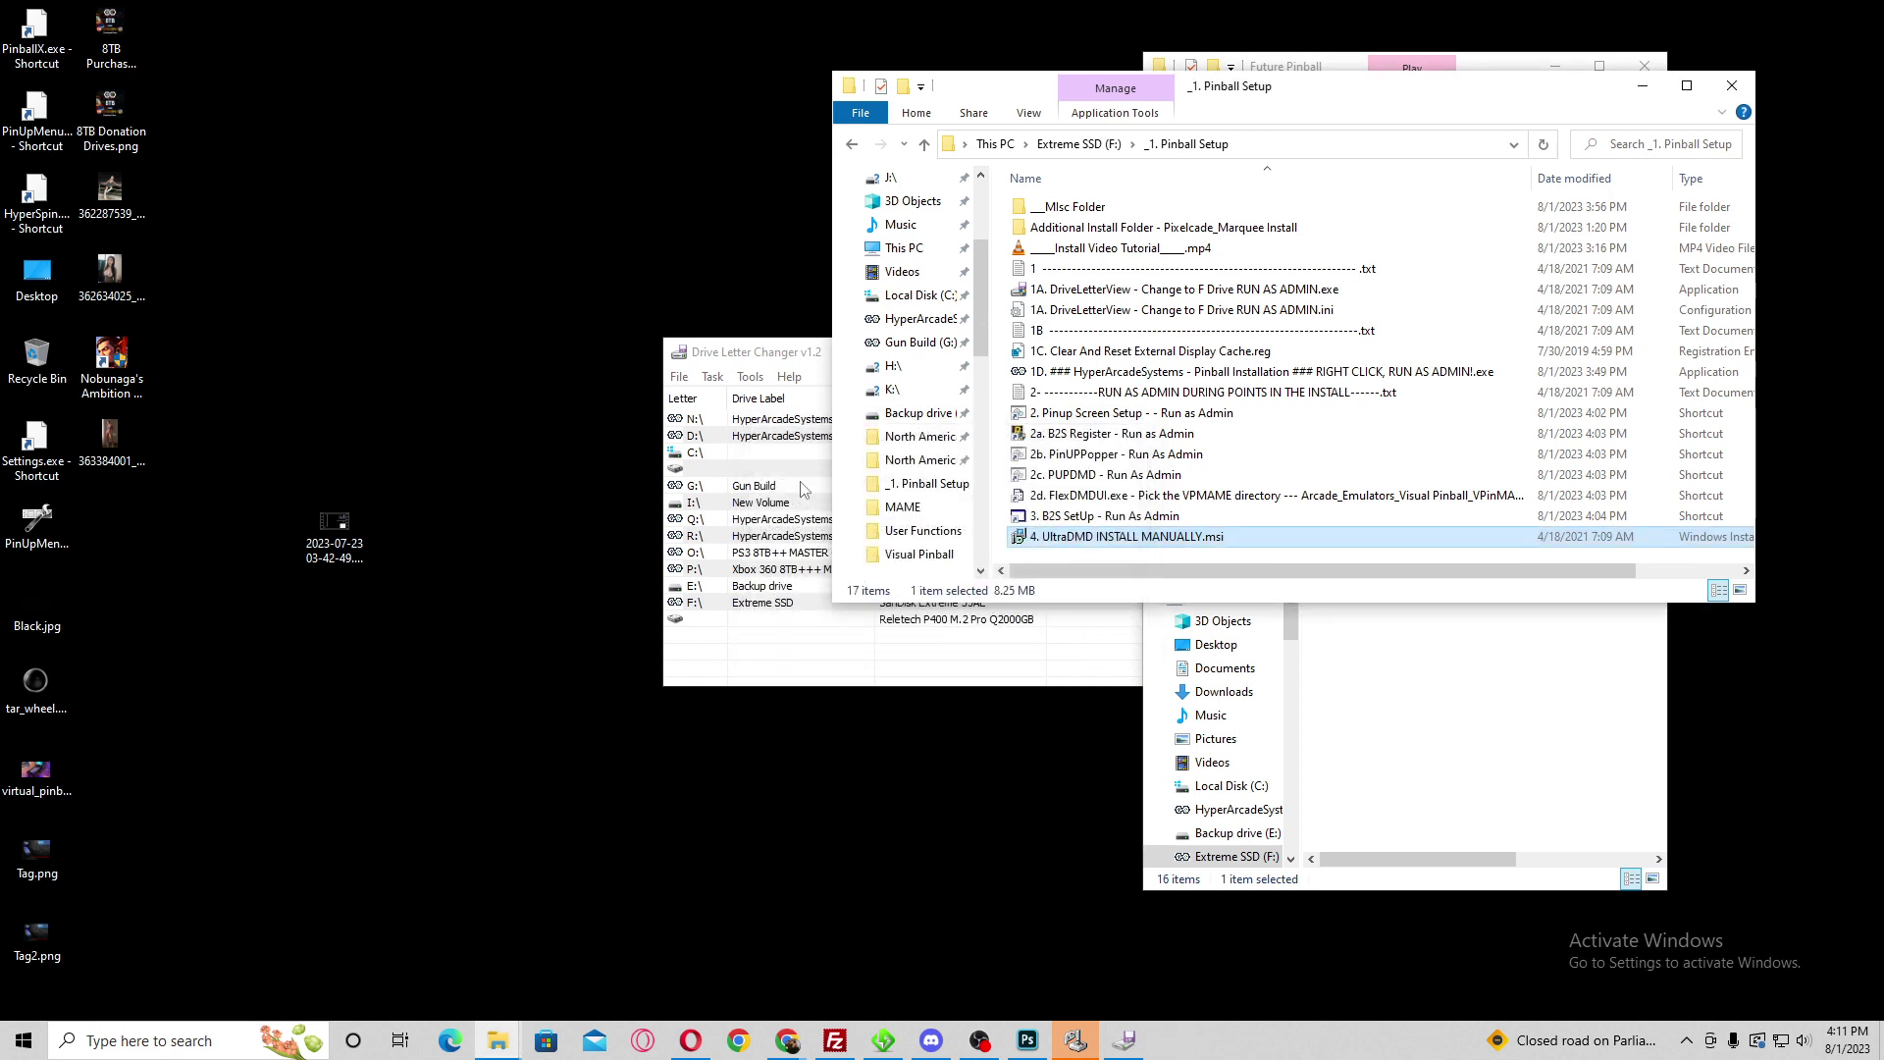